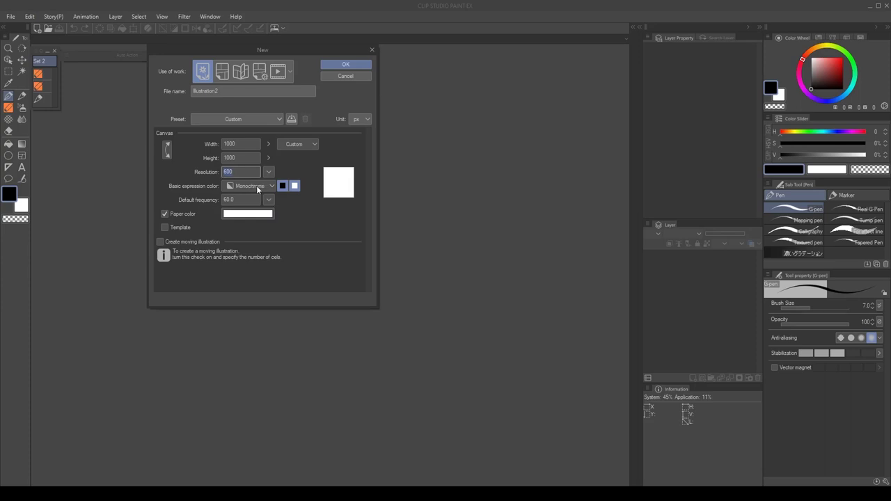
Try Color and Gray as the new illustration's basic expression color, ending on Monochrome.
click(255, 185)
click(248, 198)
click(250, 187)
click(251, 209)
click(254, 186)
click(246, 221)
Examine the new-file settings for the comic and full comic work types, and return to the illustration type.
click(221, 71)
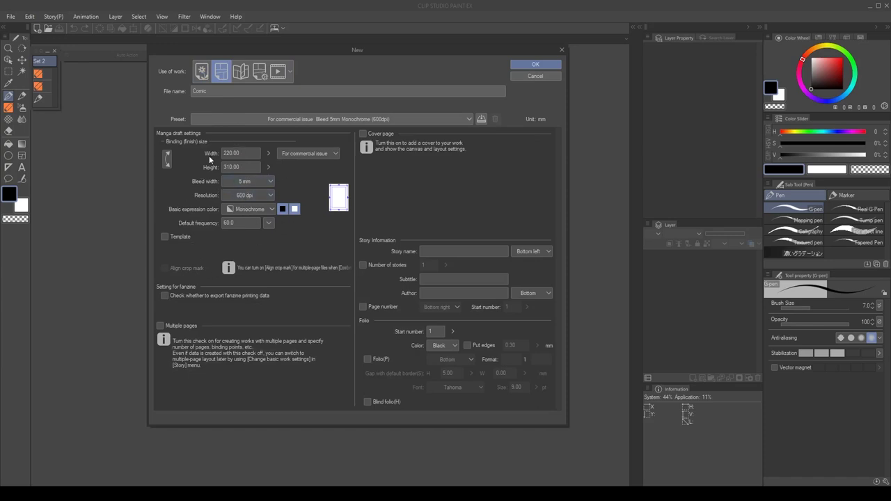
click(261, 74)
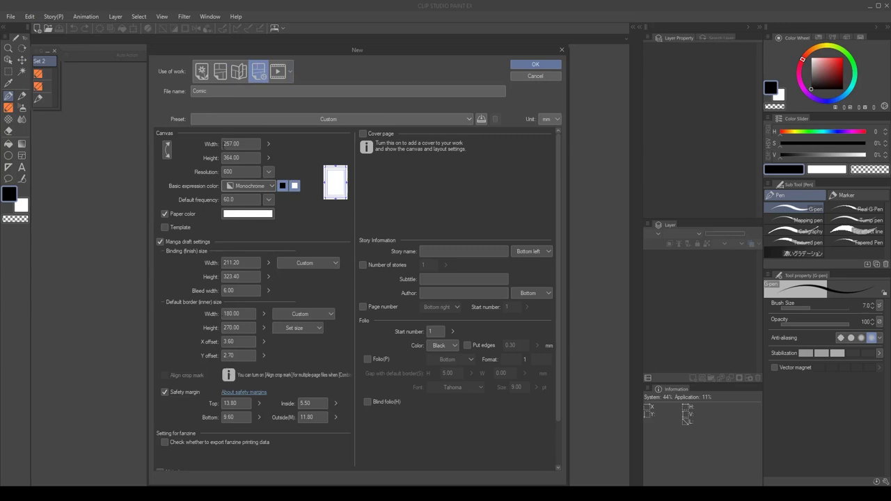
click(200, 75)
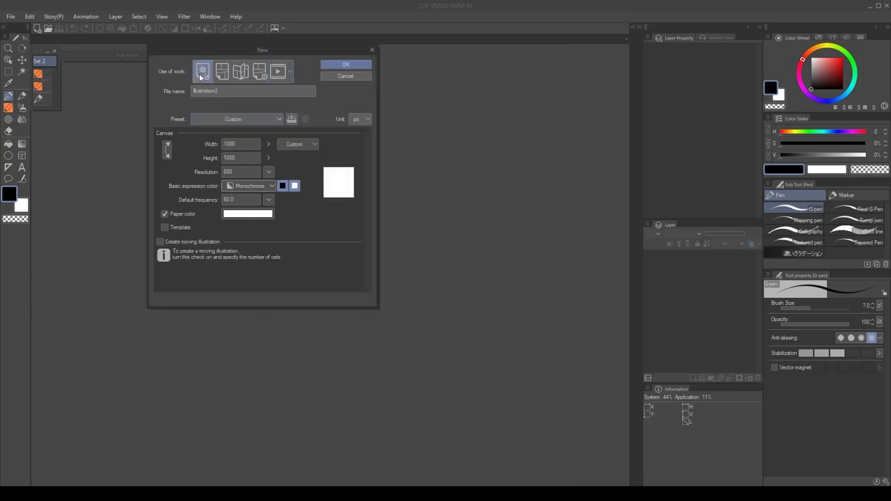
Create the 1000 x 1000 px, 600 dpi Monochrome illustration canvas and add two raster layers above Layer 1.
click(349, 66)
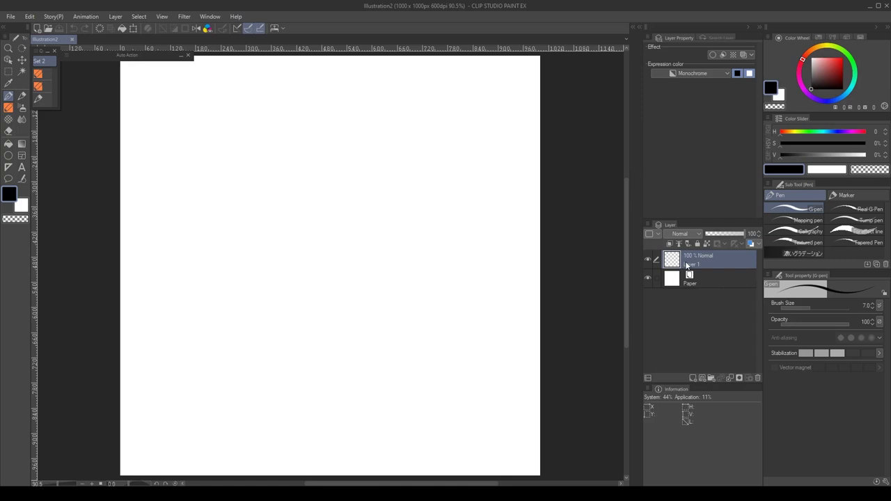
click(694, 378)
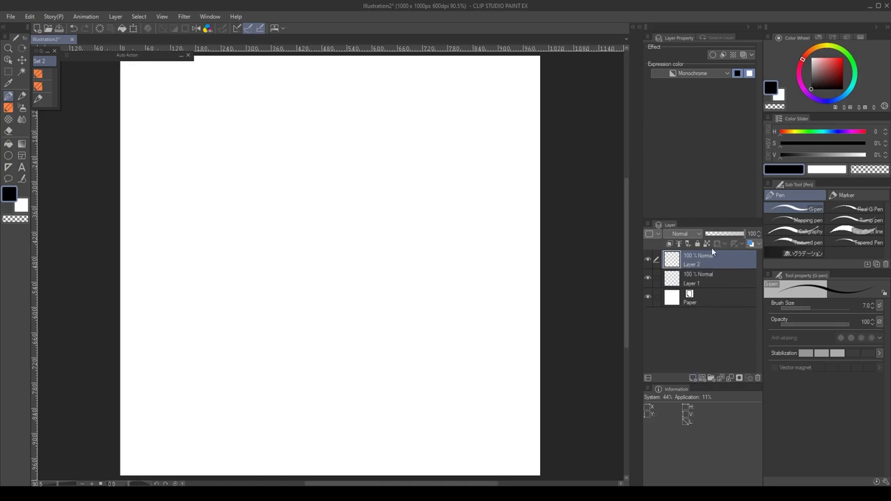
click(694, 377)
Review the basic expression color options in the canvas properties and dismiss the dialog without applying changes.
click(54, 16)
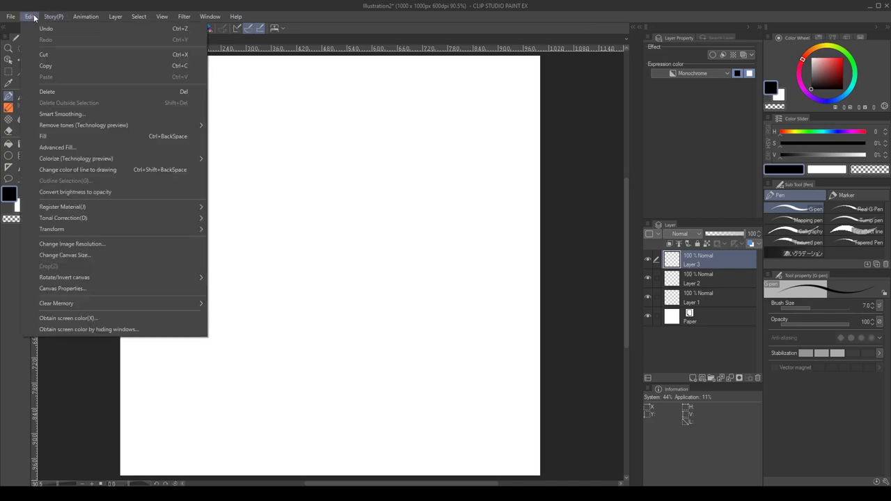
click(95, 288)
drag(161, 206, 216, 176)
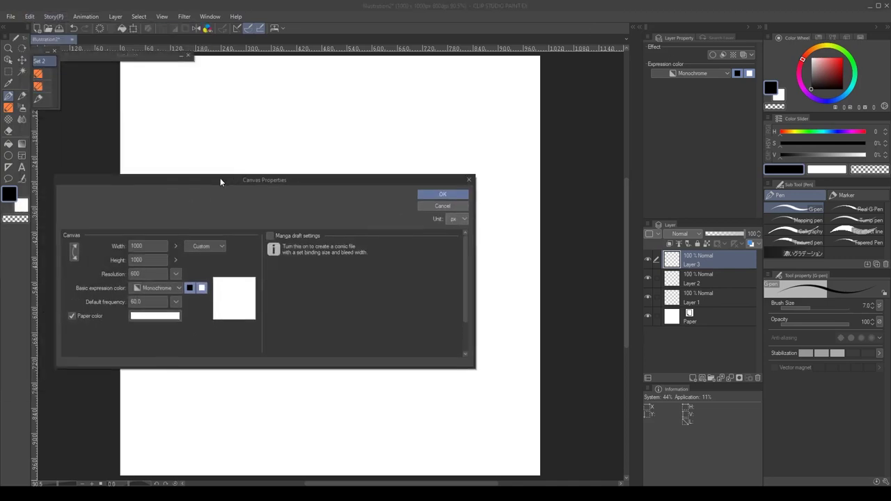
click(154, 289)
click(154, 301)
click(155, 288)
click(154, 322)
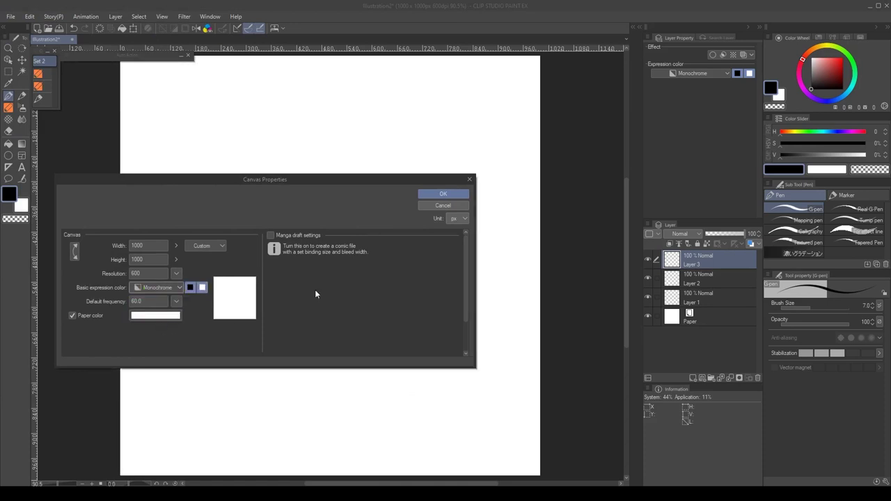
click(444, 206)
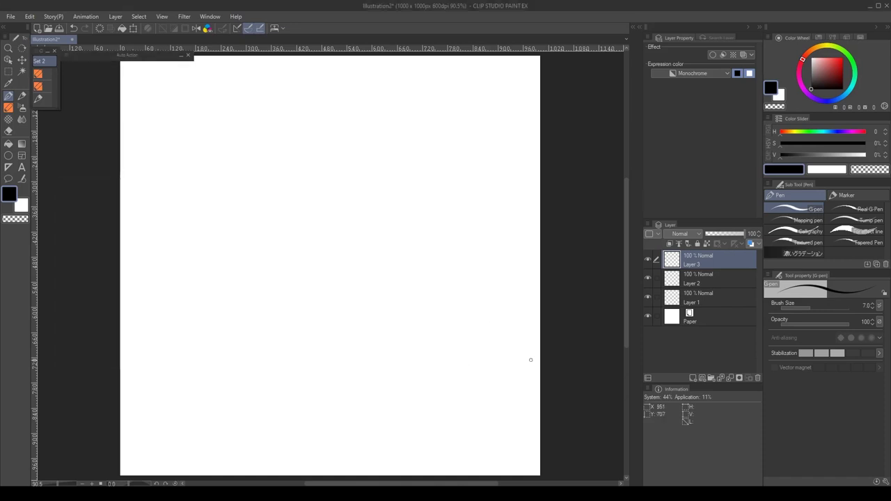
Switch Layer 3's expression color to Color and finally to Gray.
click(703, 79)
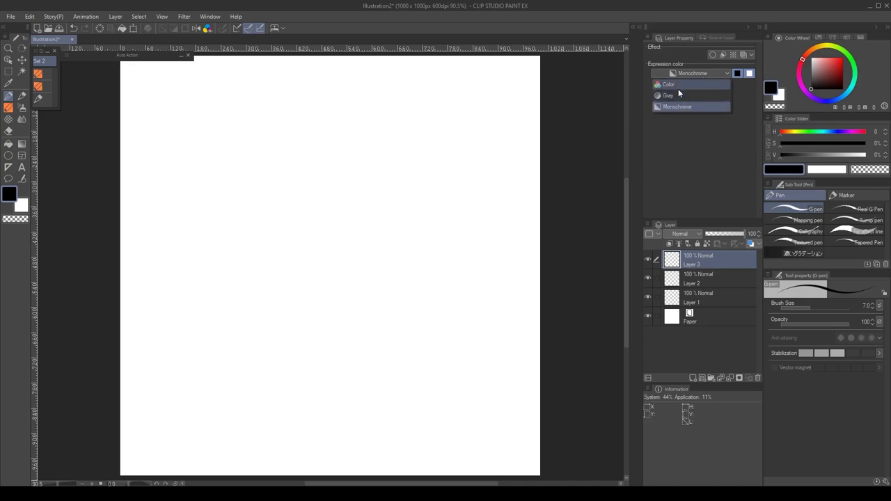
click(678, 85)
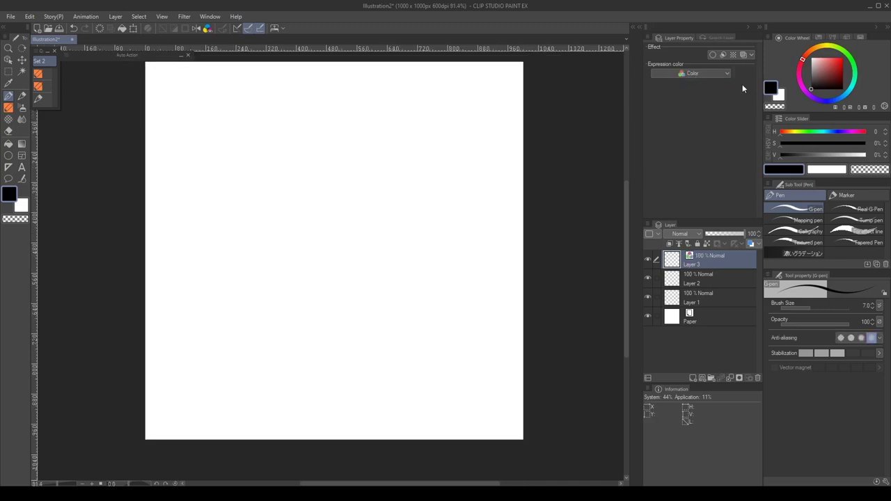
click(686, 74)
click(681, 96)
Set Layer 2's expression color to Monochrome and add a new layer above Layer 3.
click(707, 284)
click(692, 73)
click(685, 107)
click(685, 259)
click(693, 378)
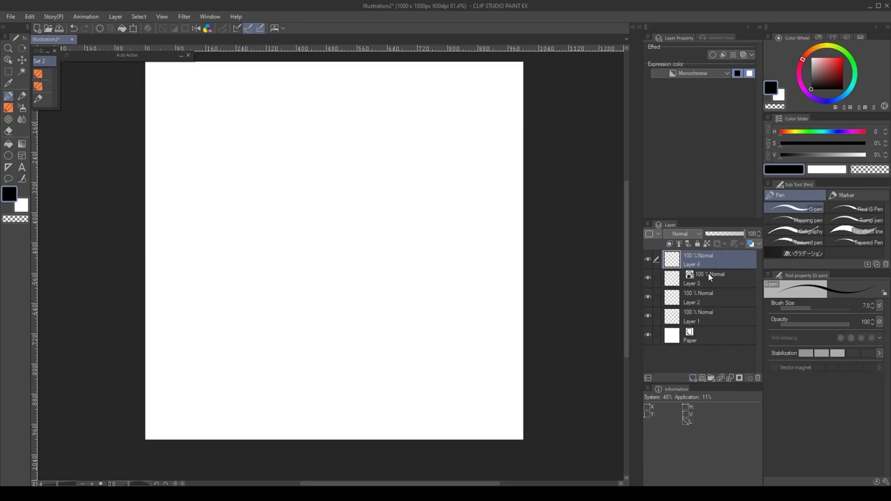
click(727, 73)
click(726, 73)
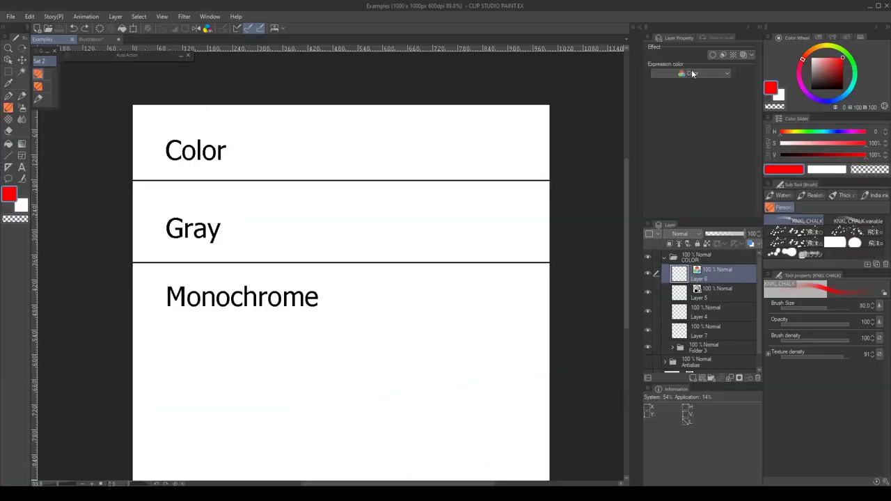
Paint a red patch beside the Color label on Layer 6 with the KNKL CHALK brush at size 80.
click(718, 296)
click(712, 311)
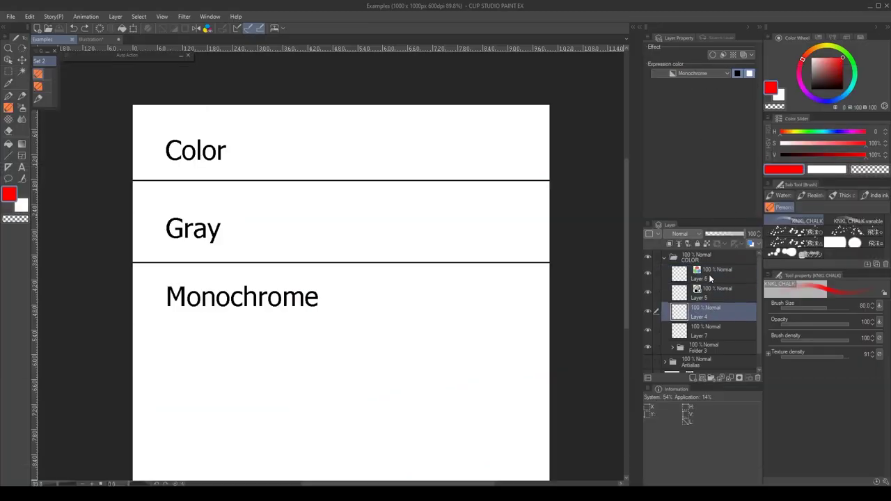
click(710, 275)
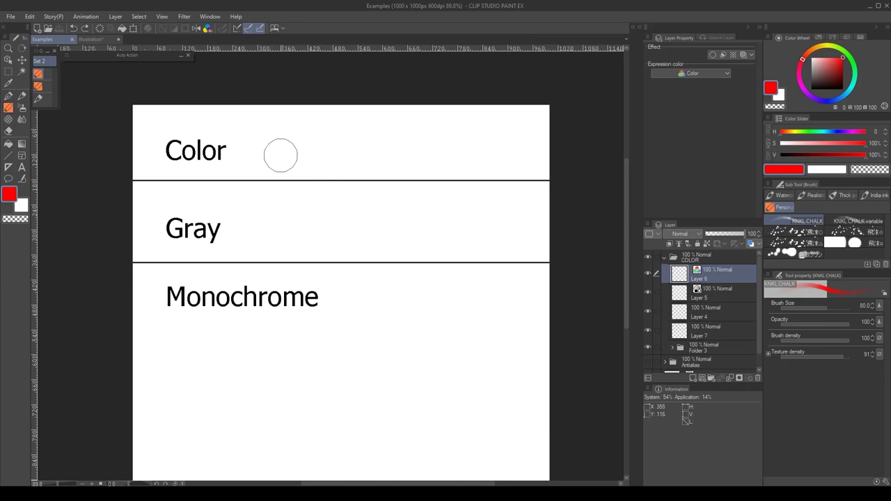
mouse_move(272, 151)
mouse_down()
mouse_move(288, 144)
mouse_move(300, 152)
mouse_move(284, 139)
mouse_move(307, 143)
mouse_up()
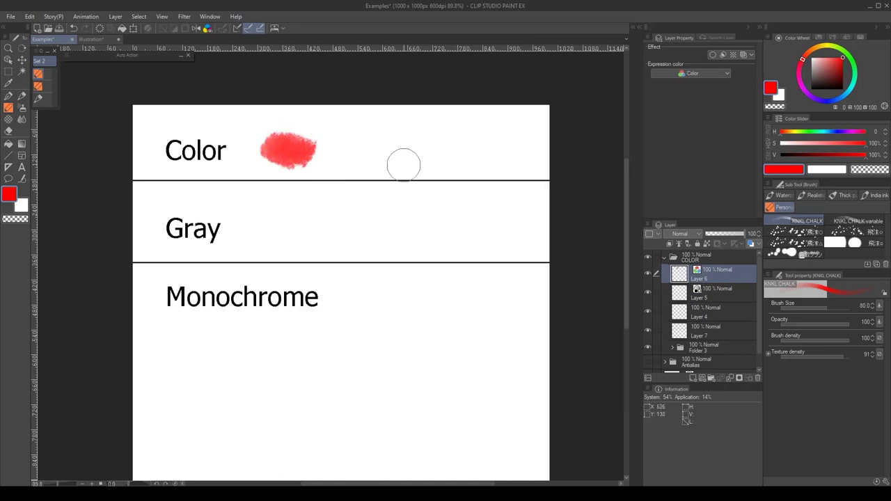
Paint chalk patches beside the Gray label on Layer 5 and beside the Monochrome label on Layer 4.
click(713, 292)
mouse_move(263, 217)
mouse_down()
mouse_move(276, 239)
mouse_move(287, 220)
mouse_move(296, 223)
mouse_move(273, 229)
mouse_move(293, 224)
mouse_move(281, 224)
mouse_move(289, 222)
mouse_move(275, 236)
mouse_move(273, 225)
mouse_move(292, 225)
mouse_move(273, 221)
mouse_move(303, 236)
mouse_up()
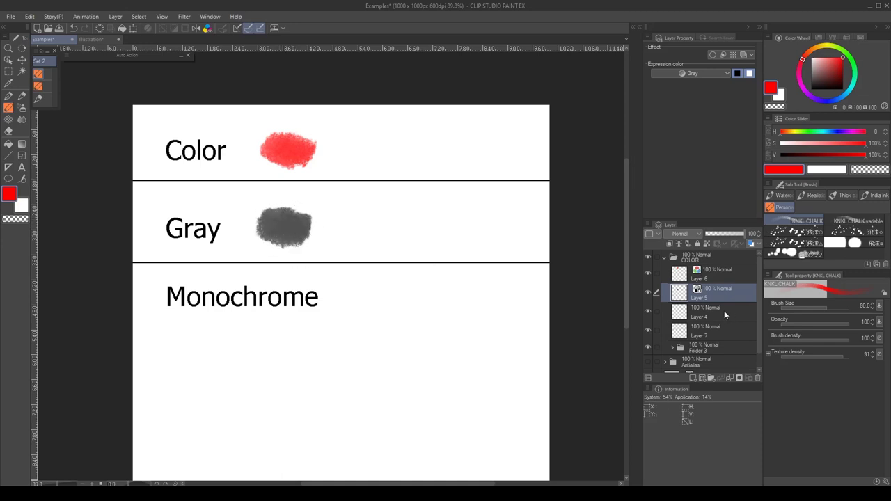
click(717, 312)
drag(348, 292, 353, 305)
scroll(350, 301, up, 3)
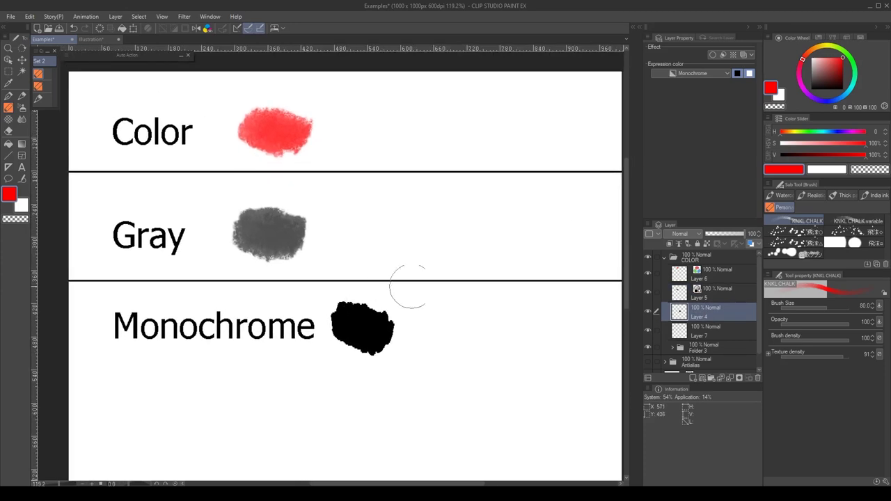
Paint a round red spot in the Color row on Layer 6 using the Soft airbrush at size 70.
click(714, 271)
key(b)
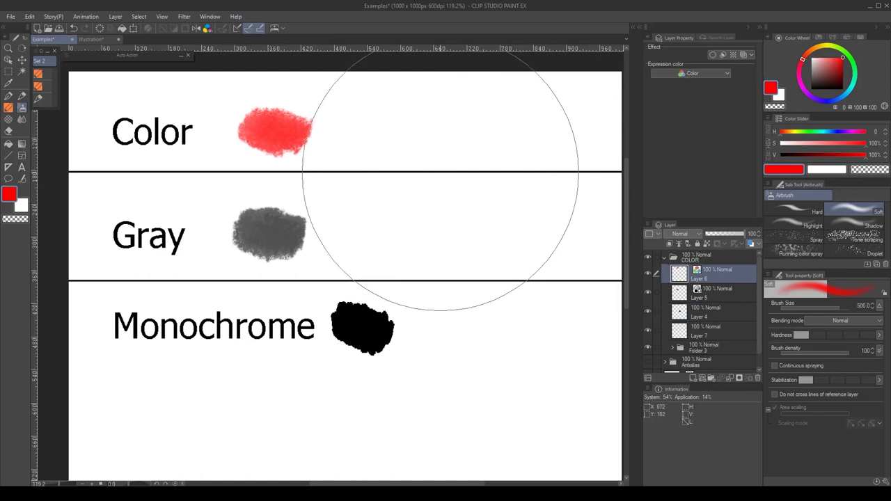
key([)
key([)
key([)
key([)
key([)
key([)
key([)
key([)
key([)
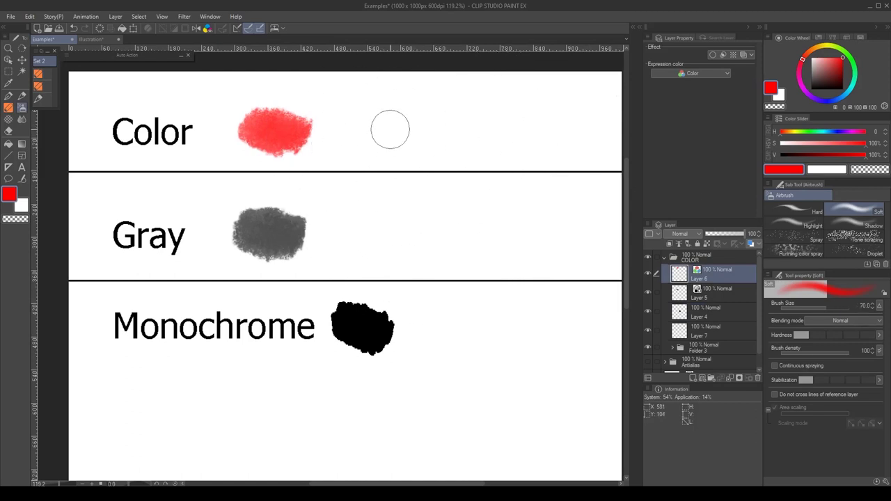
mouse_move(382, 129)
mouse_down()
mouse_move(401, 122)
mouse_move(396, 131)
mouse_up()
Airbrush a round spot in the Gray row on Layer 5, undoing the stroke made on the wrong layer.
drag(381, 234, 388, 224)
key(ctrl+z)
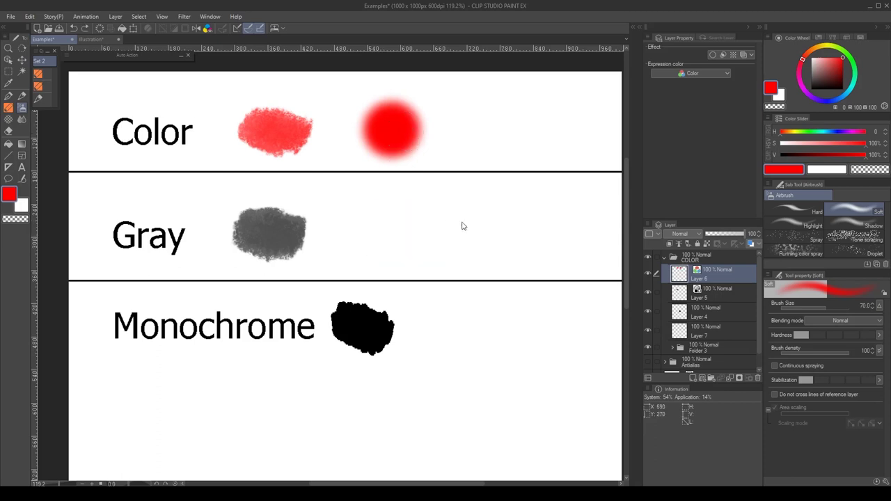
click(711, 295)
drag(374, 234, 398, 237)
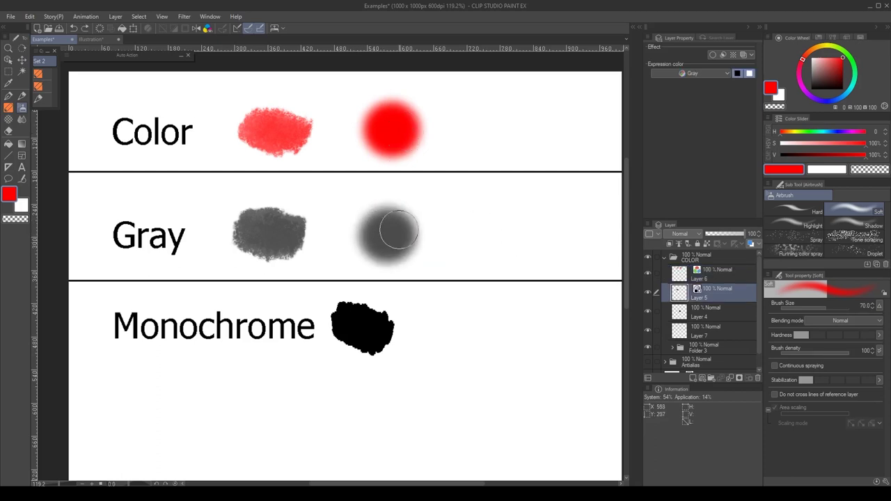
Airbrush a round spot in the Monochrome row on Layer 4, undoing the misplaced stroke.
mouse_move(449, 325)
mouse_down()
mouse_move(470, 327)
mouse_move(446, 342)
mouse_up()
key(ctrl+z)
click(706, 312)
key(ctrl+z)
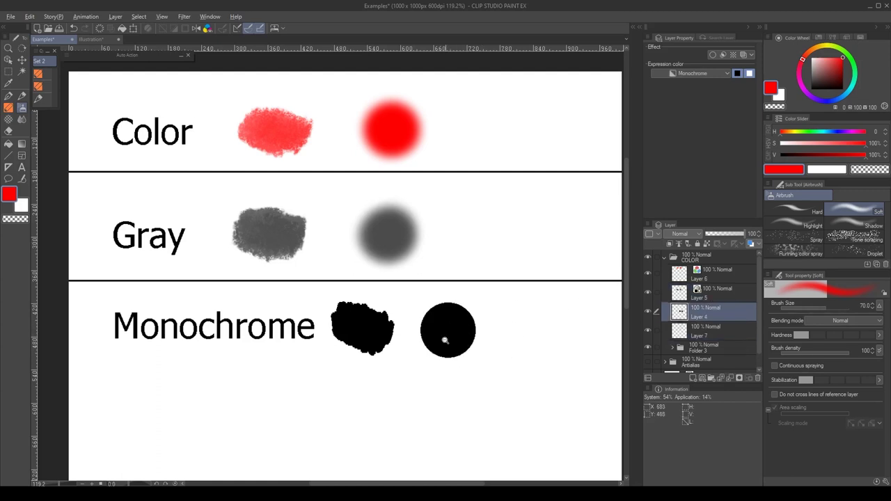
scroll(446, 341, up, 3)
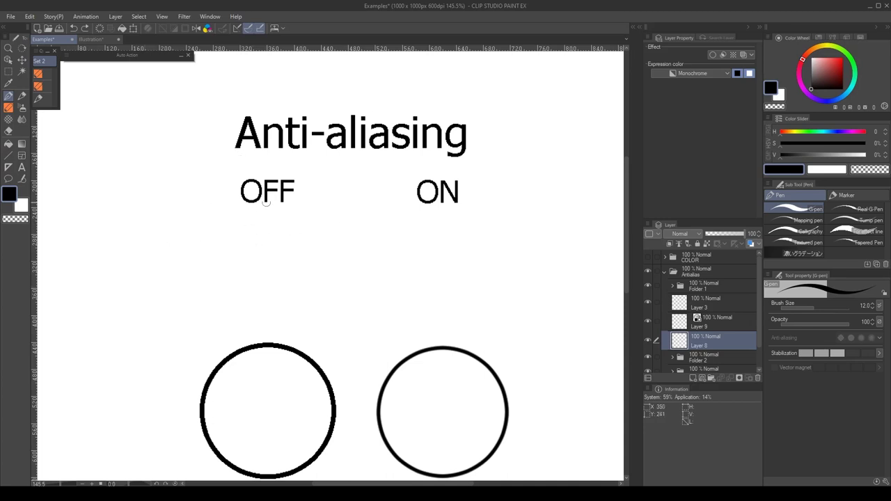
Draw three diagonal strokes beneath the OFF label on the monochrome layer with the G-pen at size 12.
mouse_move(229, 287)
mouse_down()
mouse_move(283, 245)
mouse_move(227, 287)
mouse_move(300, 261)
mouse_move(264, 284)
mouse_up()
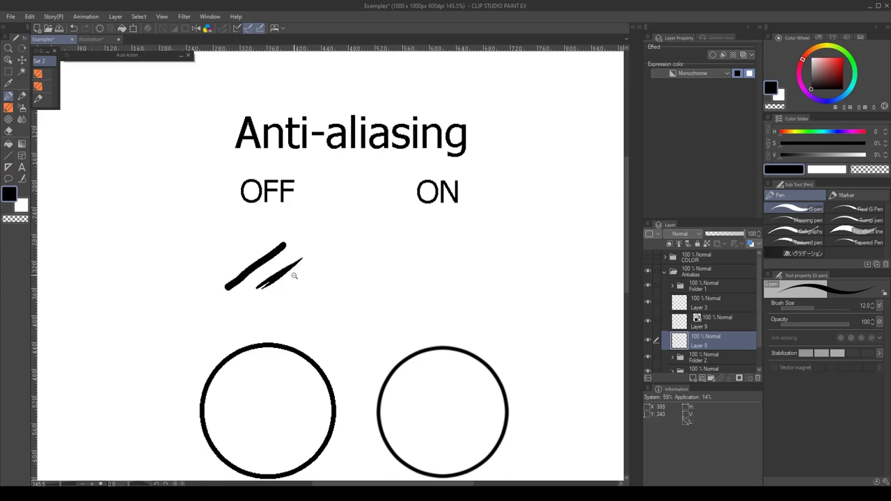
scroll(293, 276, up, 2)
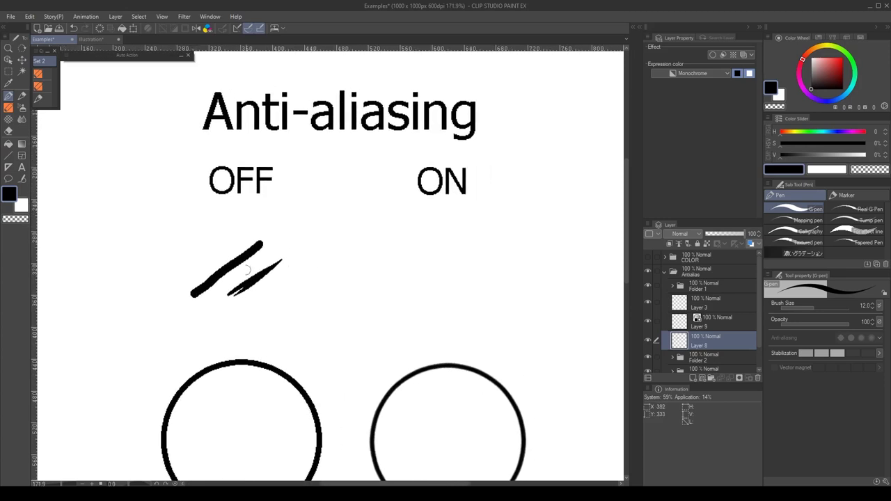
drag(233, 238, 194, 263)
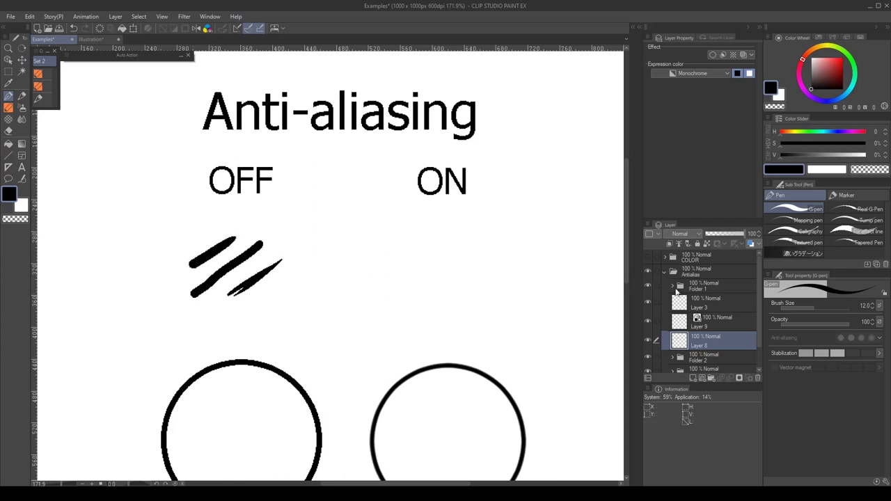
Draw four diagonal G-pen strokes beneath the ON label on the gray layer at size 12.
click(708, 323)
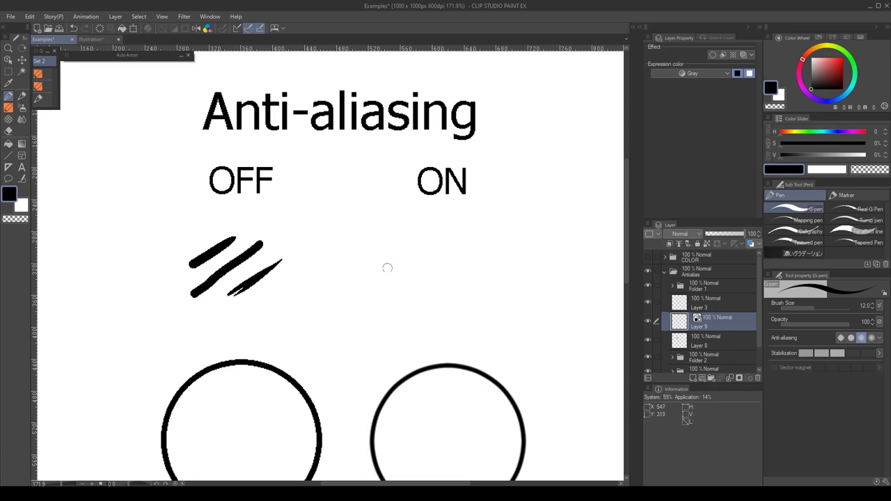
drag(386, 269, 441, 226)
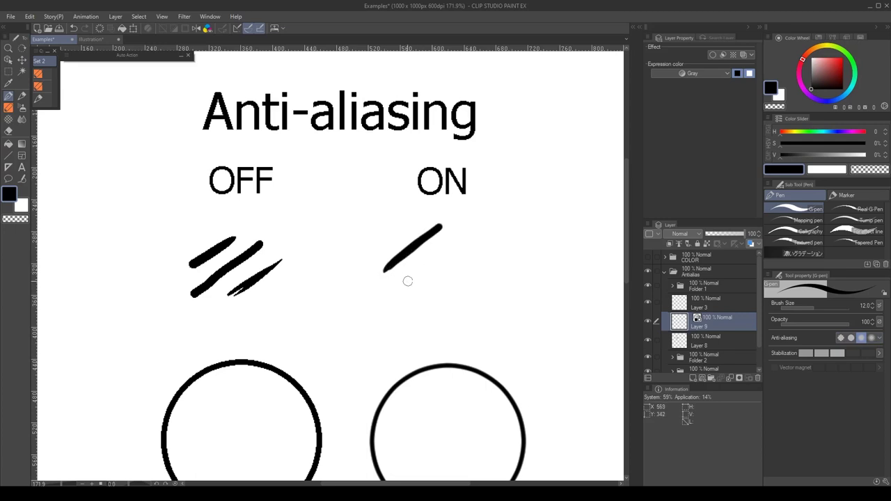
drag(408, 281, 479, 228)
scroll(438, 269, up, 3)
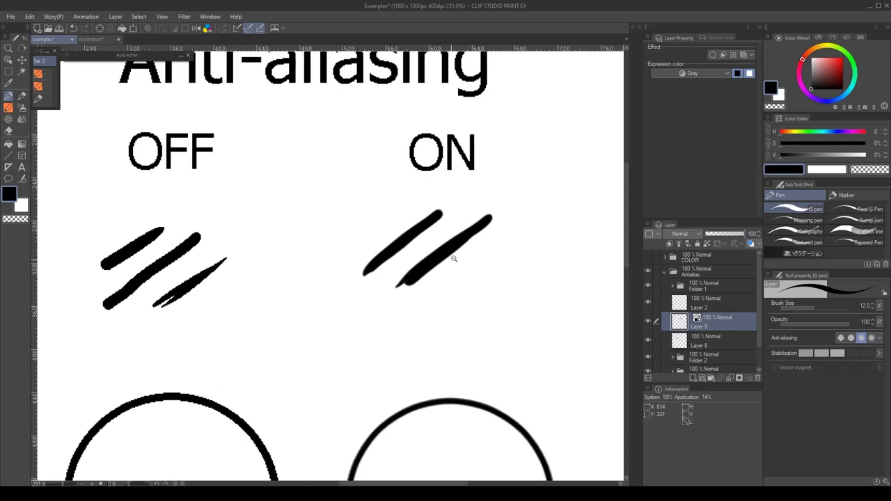
mouse_move(363, 221)
mouse_down()
mouse_move(394, 201)
mouse_move(358, 229)
mouse_up()
mouse_move(452, 276)
mouse_down()
mouse_move(461, 268)
mouse_move(444, 286)
mouse_up()
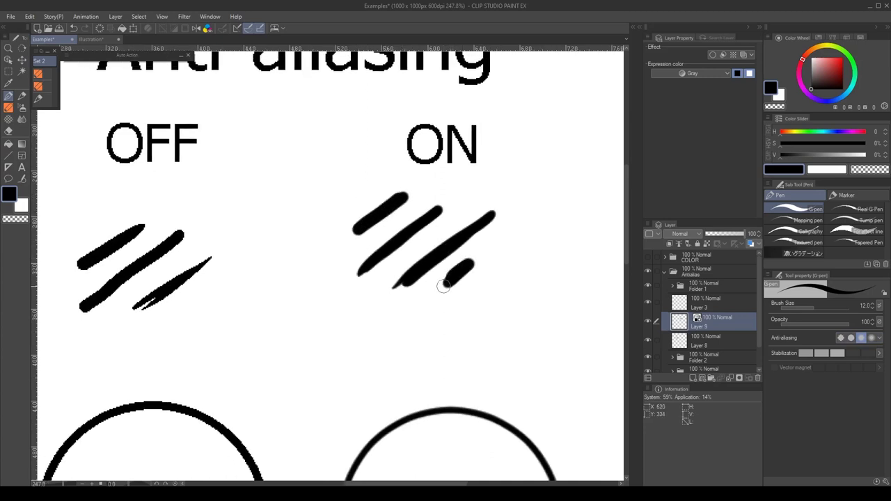
Draw G-pen strokes on the gray layer beside the OFF strokes, raising anti-aliasing to its strongest level, and compare their edges.
drag(353, 329, 372, 312)
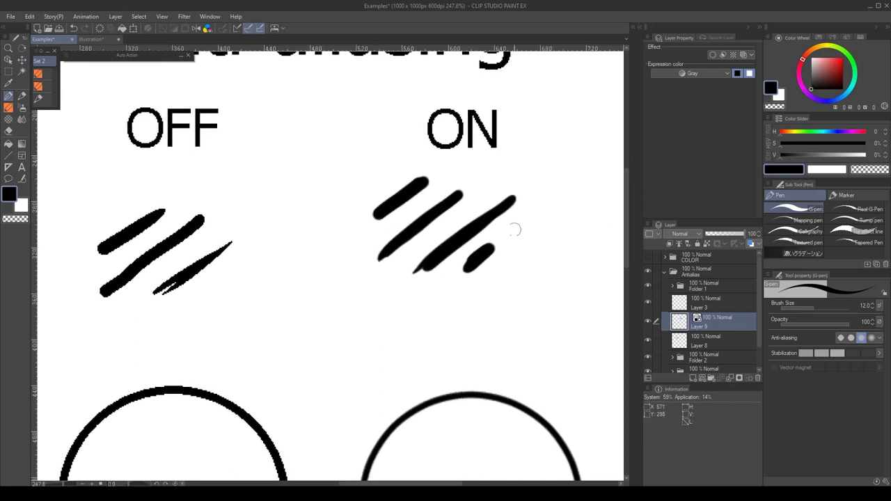
drag(326, 237, 332, 254)
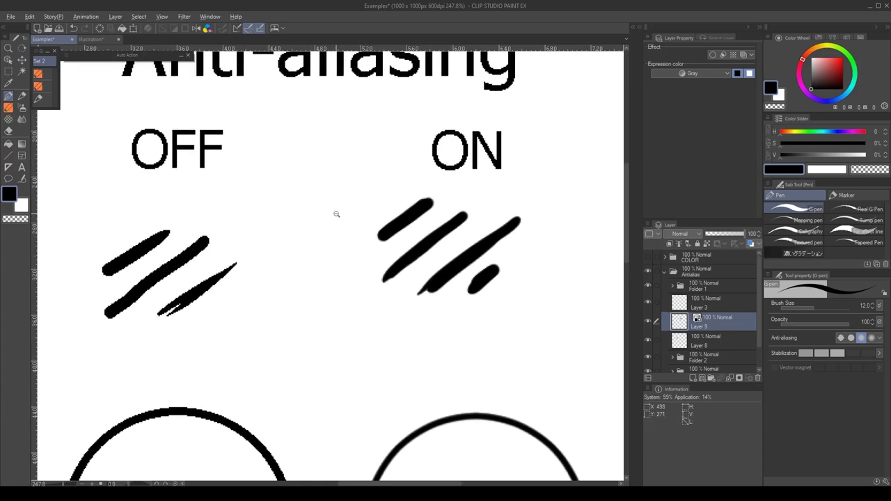
mouse_move(243, 259)
mouse_down()
mouse_move(258, 266)
mouse_move(324, 246)
mouse_move(290, 264)
mouse_move(279, 264)
mouse_move(359, 221)
mouse_move(275, 294)
mouse_move(301, 283)
mouse_up()
click(873, 339)
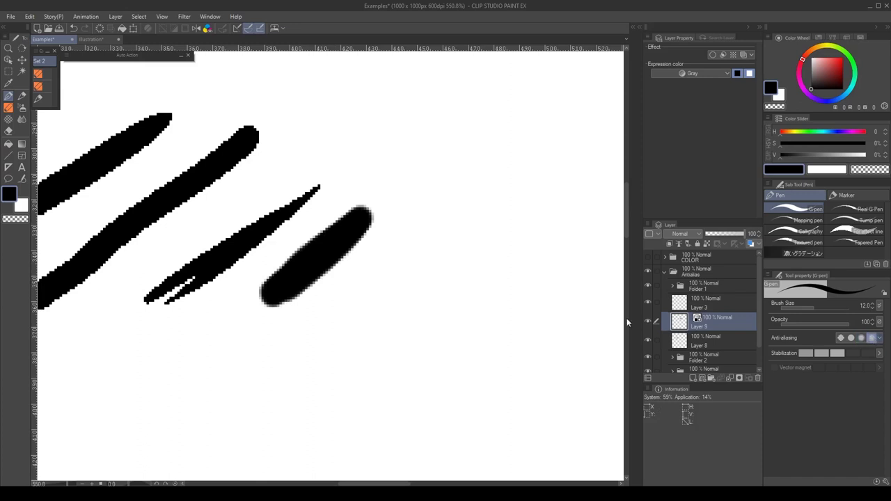
mouse_move(310, 164)
mouse_down()
mouse_move(358, 138)
mouse_move(348, 142)
mouse_move(358, 144)
mouse_move(356, 167)
mouse_up()
mouse_move(321, 197)
mouse_down()
mouse_move(353, 181)
mouse_move(355, 238)
mouse_move(331, 235)
mouse_move(322, 253)
mouse_move(354, 251)
mouse_up()
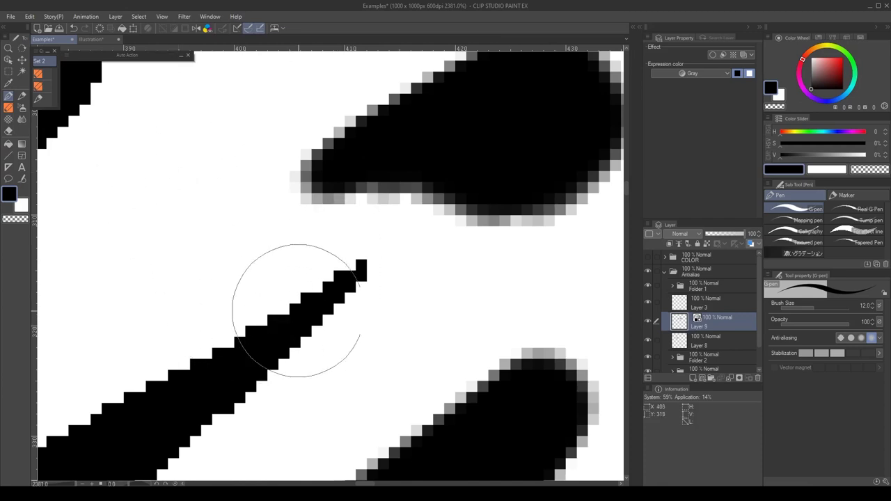
Examine the pixel edges of the neighbouring hard-edged and anti-aliased strokes up close, and move to the circle examples.
drag(421, 280, 317, 349)
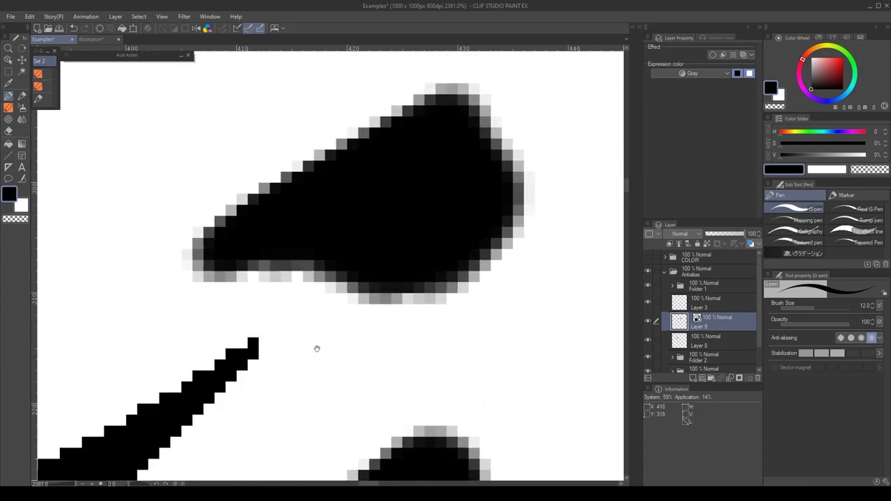
drag(339, 313, 283, 254)
drag(336, 281, 326, 211)
drag(335, 307, 366, 295)
drag(369, 295, 376, 277)
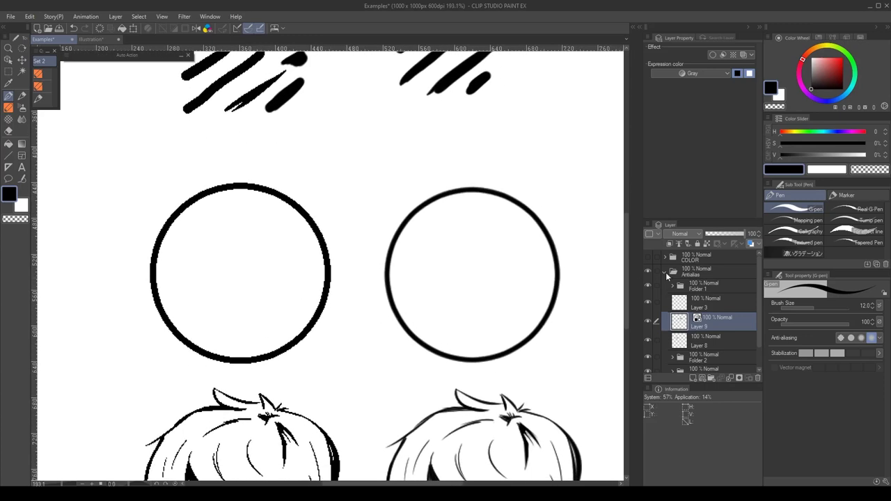
Expand Folder 1 Copy and Folder 2, and select the monochrome Layer 1 Copy inside Folder 2.
scroll(757, 316, down, 1)
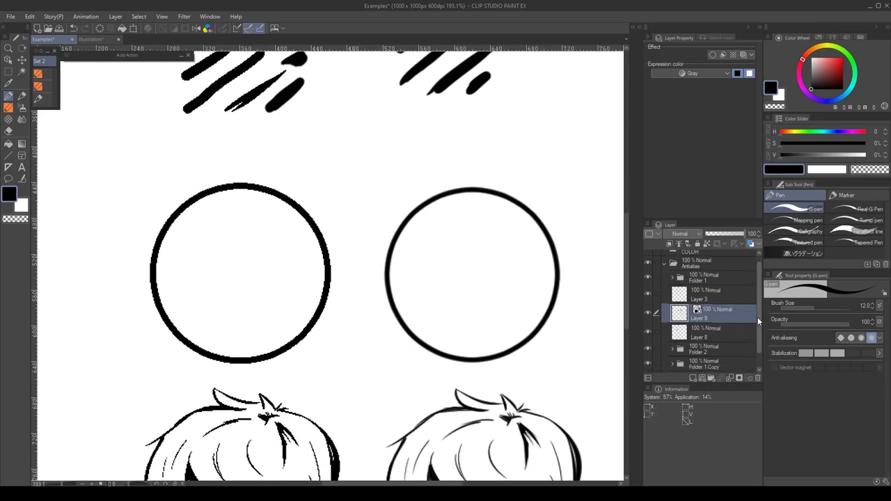
scroll(755, 330, down, 1)
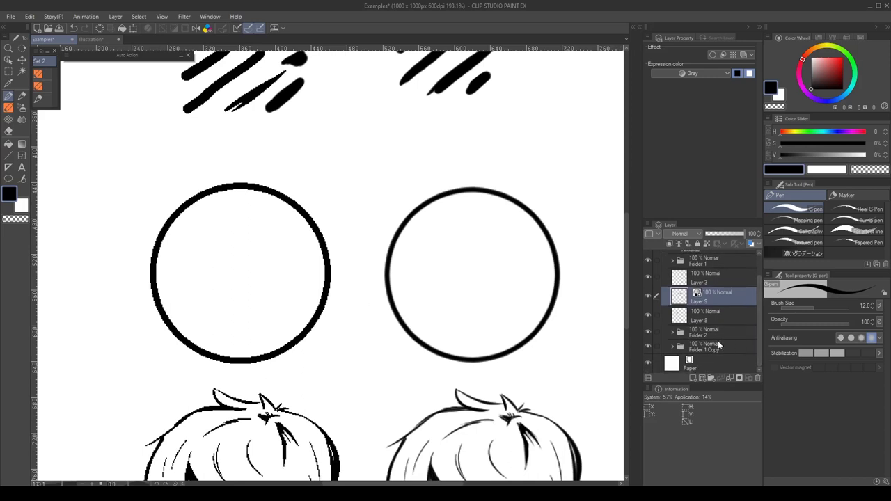
click(673, 347)
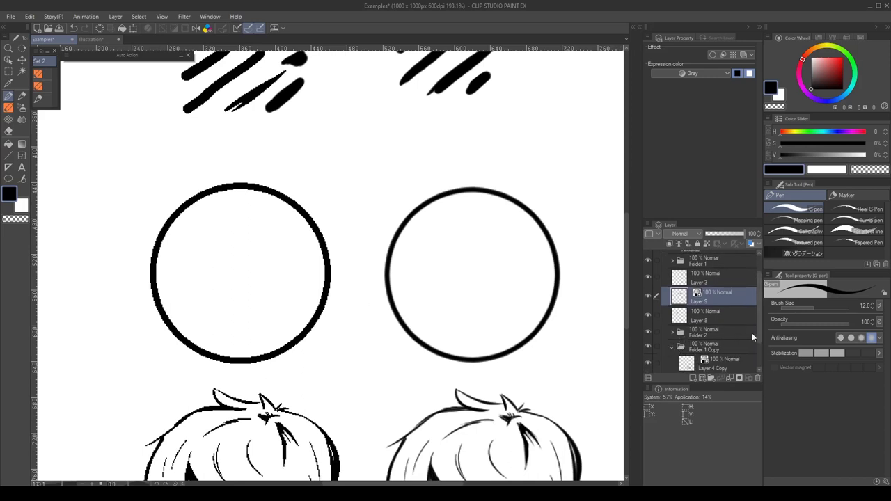
scroll(757, 331, down, 2)
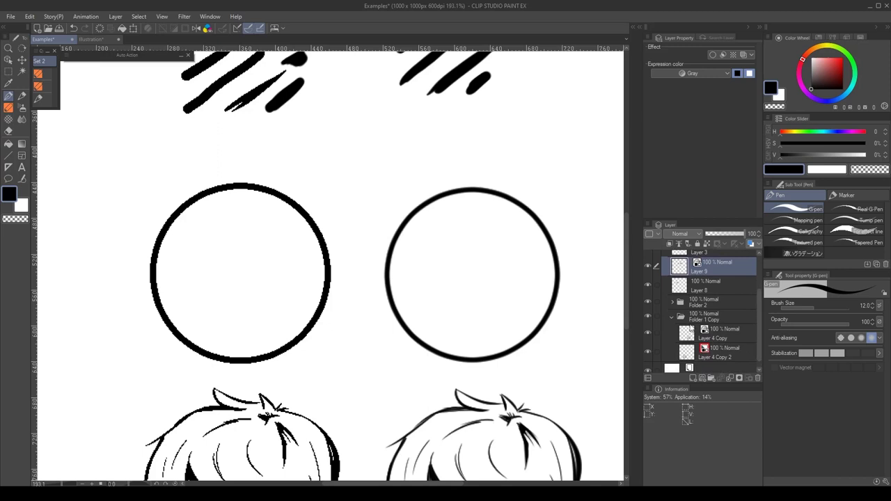
click(673, 302)
scroll(754, 314, down, 2)
scroll(753, 322, down, 1)
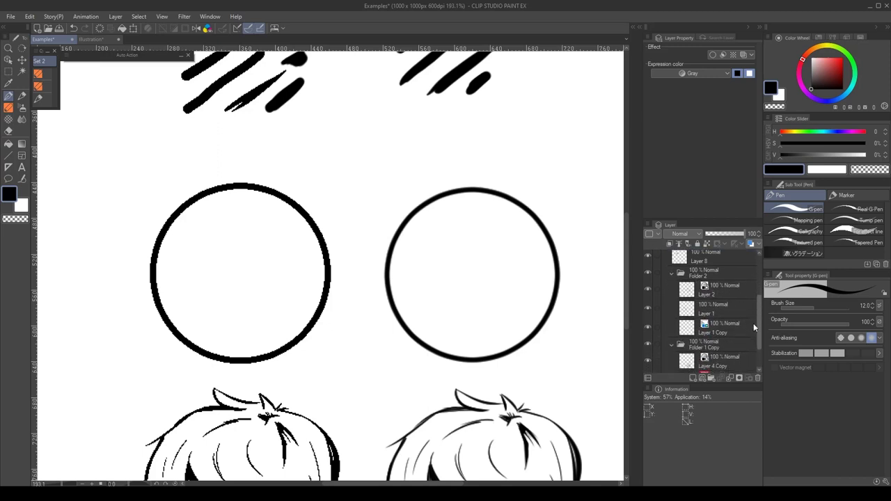
click(713, 325)
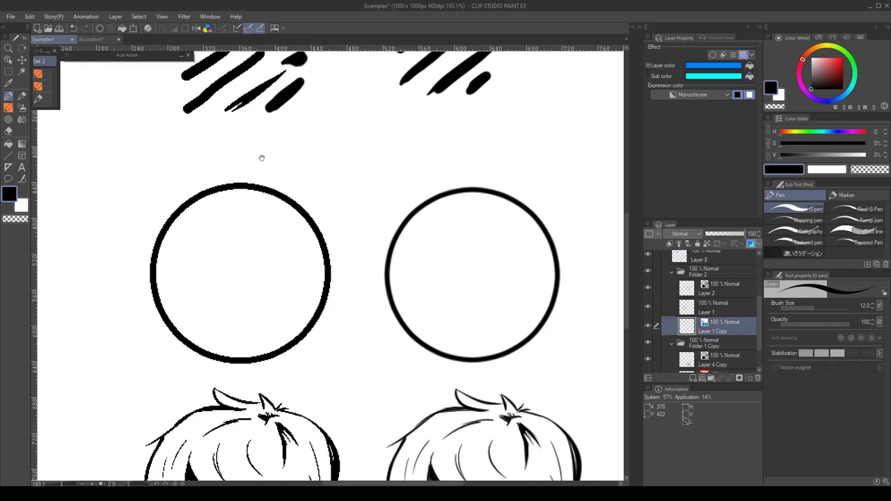
Fill the hard-edged circle on Layer 1 Copy using the Refer other layers fill.
drag(259, 154, 269, 188)
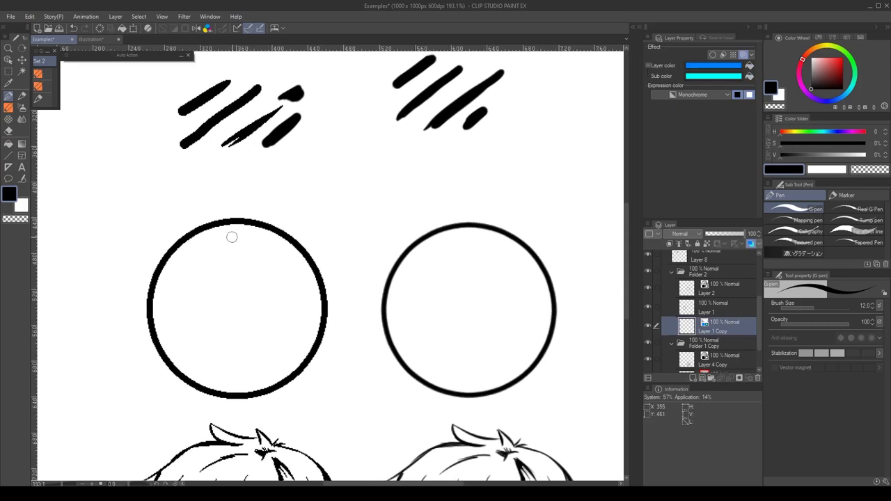
drag(230, 256, 234, 216)
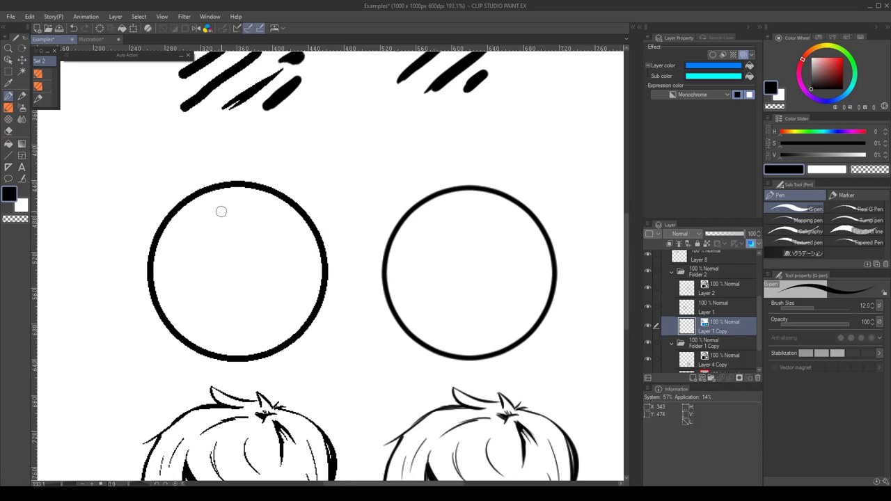
key(g)
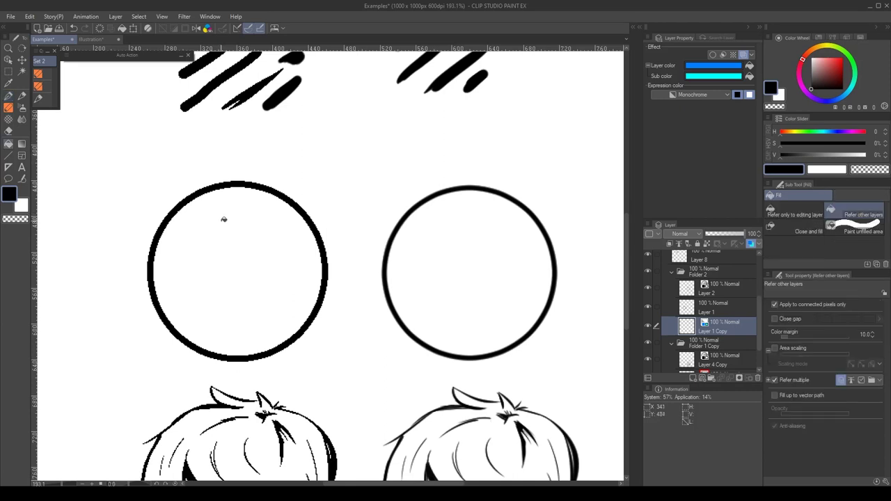
click(253, 262)
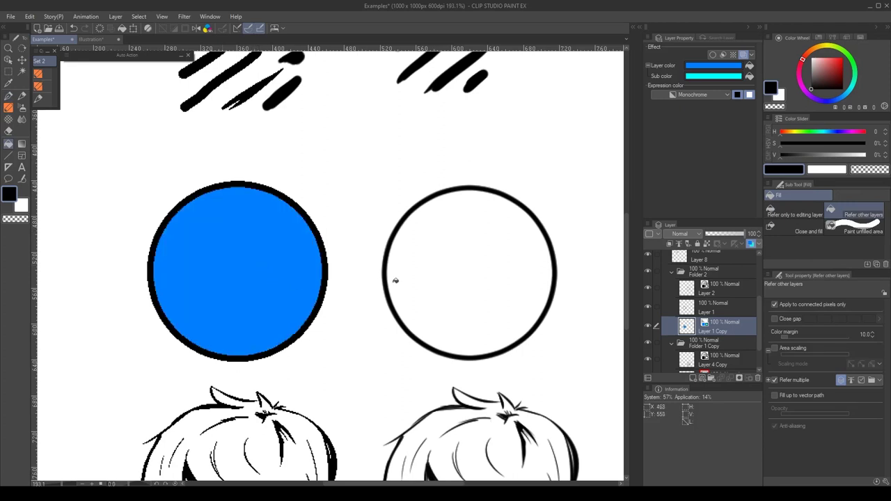
Fill the anti-aliased circle without area scaling, inspect the fill along its outline, and undo that fill.
click(446, 260)
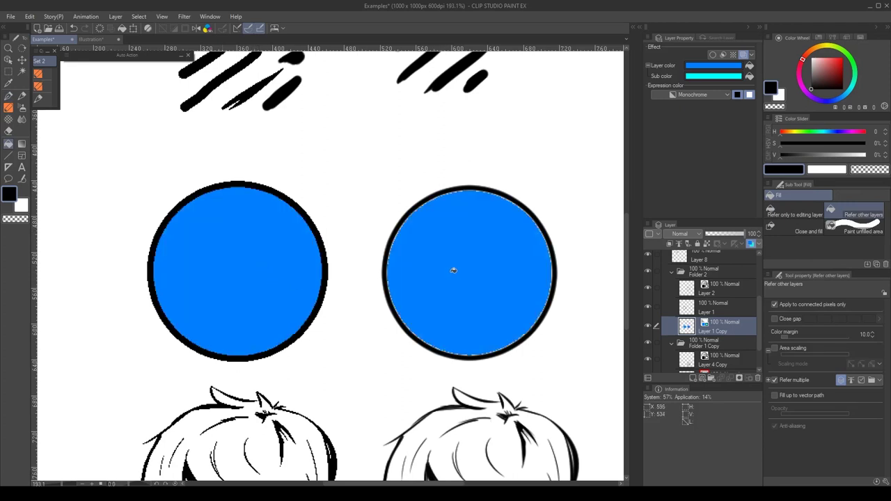
drag(388, 321, 353, 305)
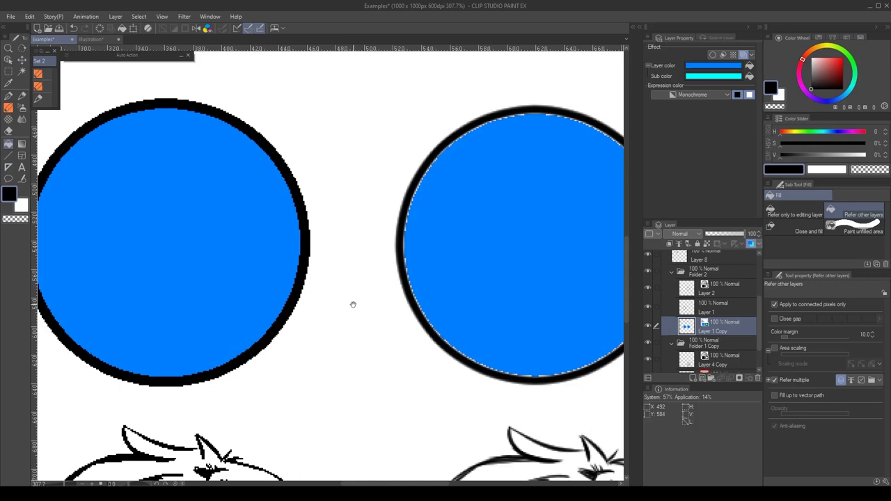
drag(353, 305, 257, 312)
drag(332, 213, 252, 277)
drag(326, 258, 348, 250)
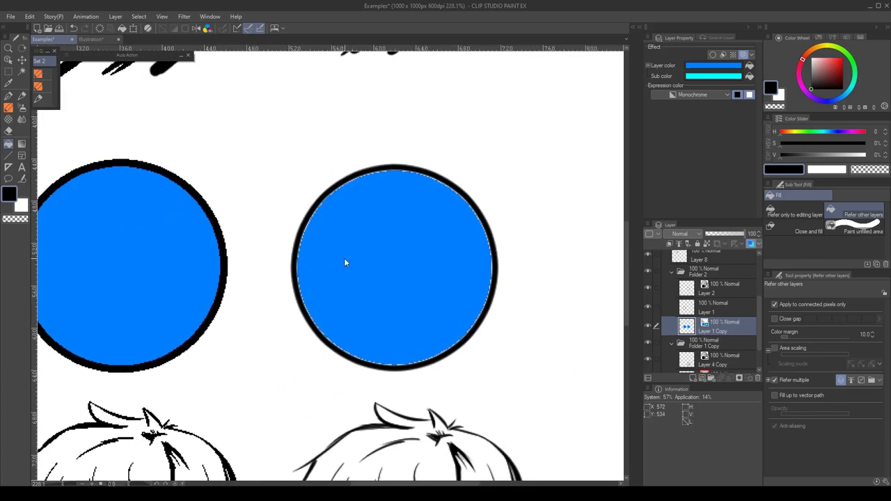
key(ctrl+z)
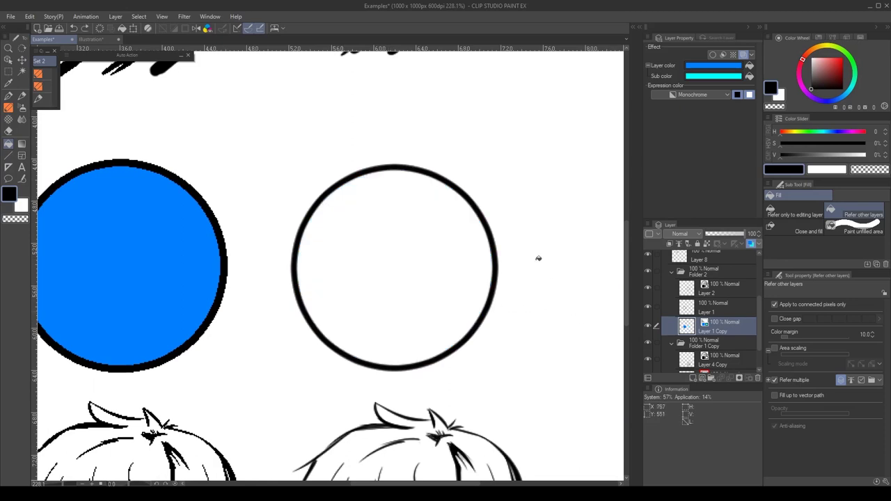
Enable area scaling at 10 and fill the anti-aliased circle on Layer 1 Copy.
click(774, 348)
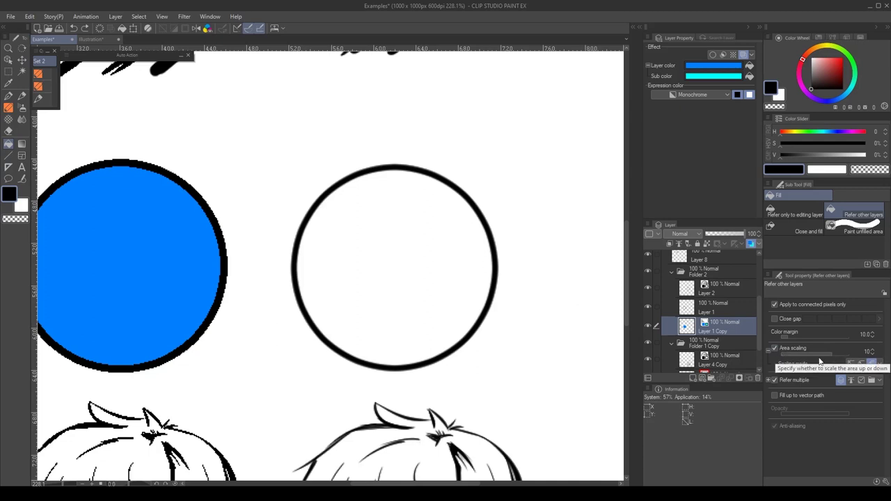
click(394, 252)
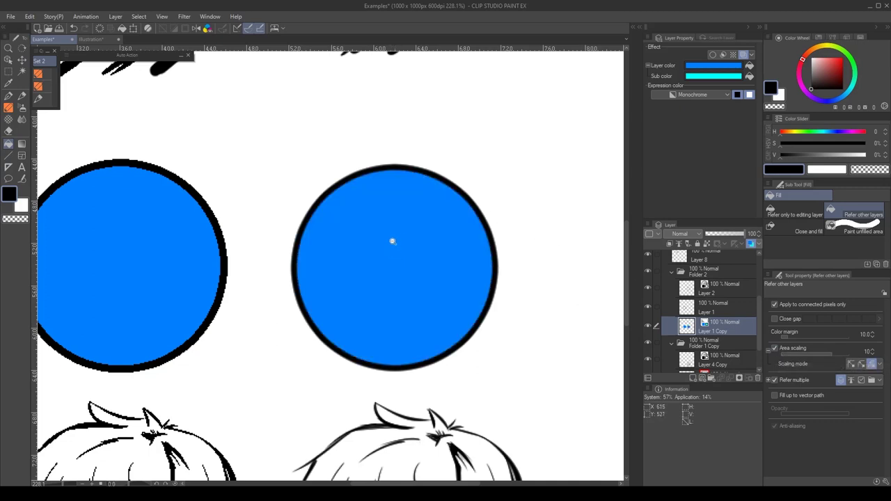
scroll(403, 237, up, 2)
Lower Layer 2's opacity to 48% to inspect the fill beneath the anti-aliased outline, and restore it to 100%.
mouse_move(732, 238)
mouse_down()
mouse_move(722, 232)
mouse_move(745, 234)
mouse_up()
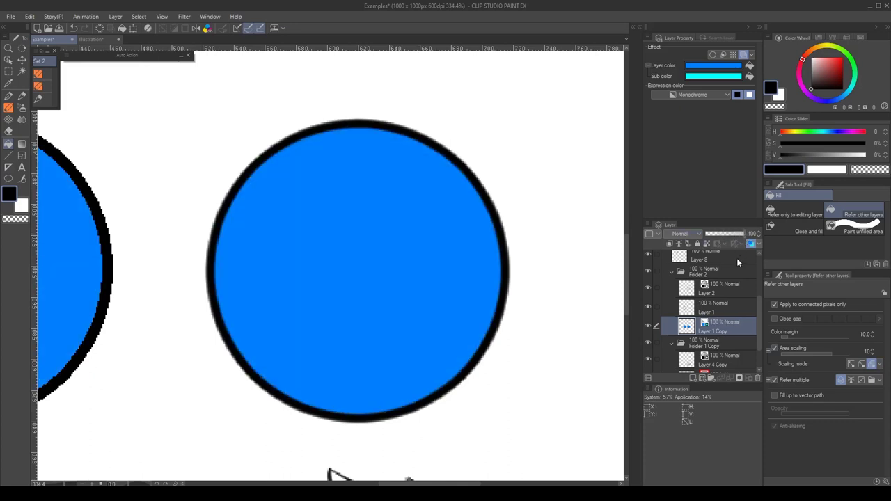
click(734, 285)
drag(734, 236, 727, 234)
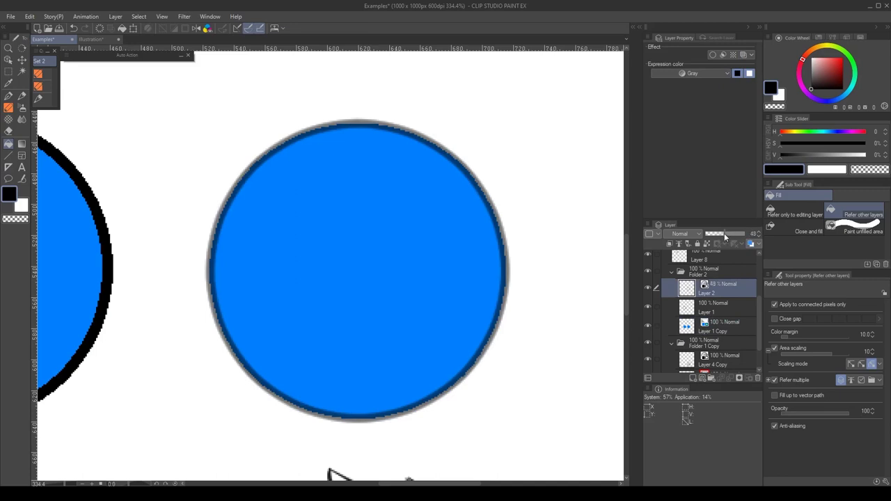
click(724, 233)
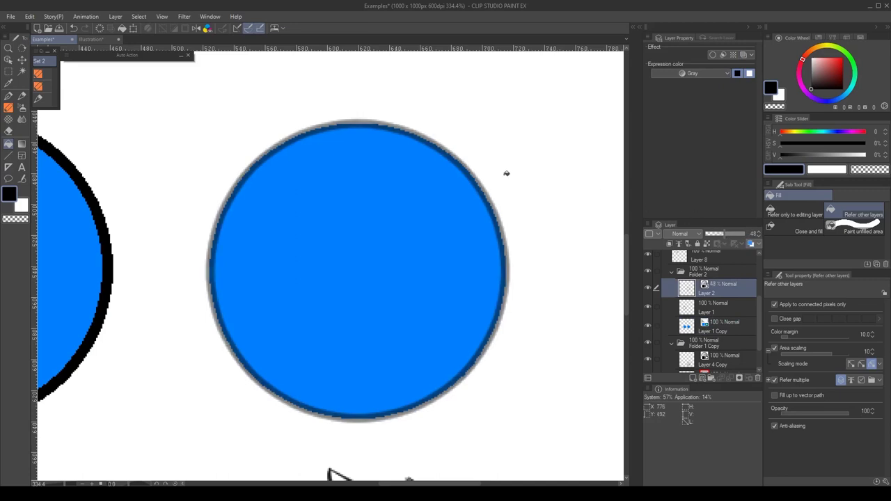
scroll(351, 151, up, 1)
scroll(352, 152, down, 1)
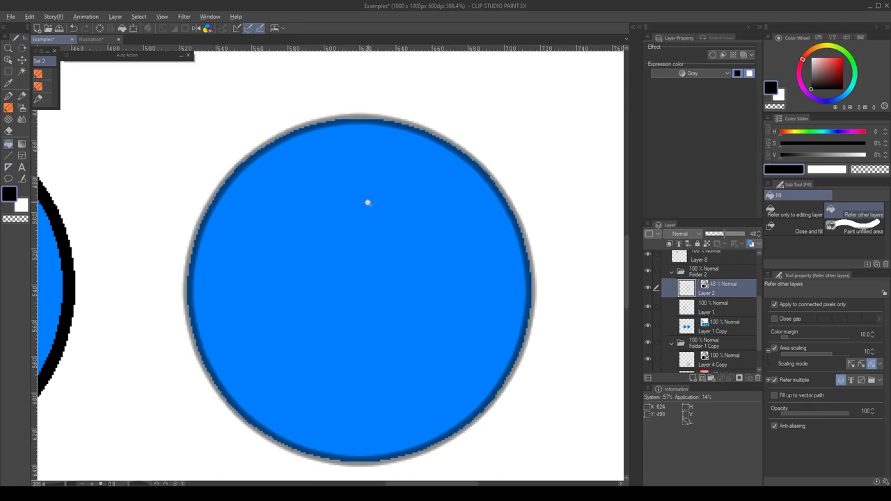
scroll(370, 204, down, 2)
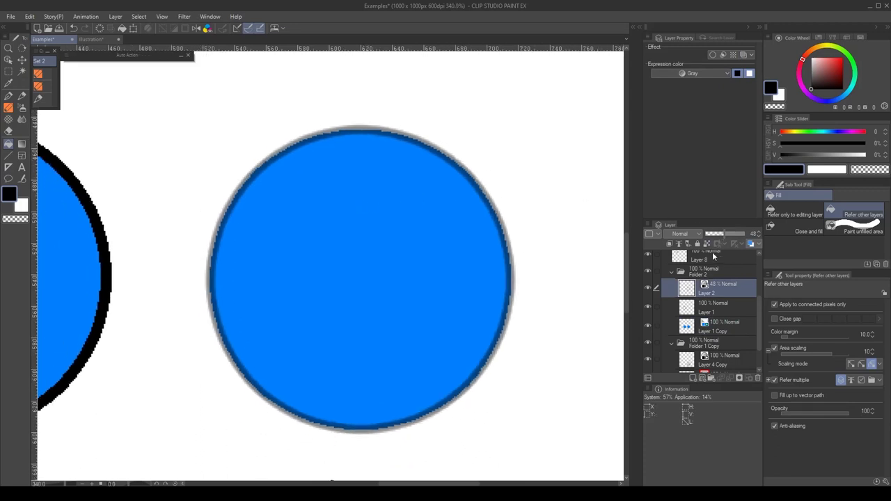
drag(725, 235, 746, 235)
Vary Layer 1's opacity to check the fill beneath the hard-edged circle's outline, ending at 100%.
scroll(488, 259, down, 5)
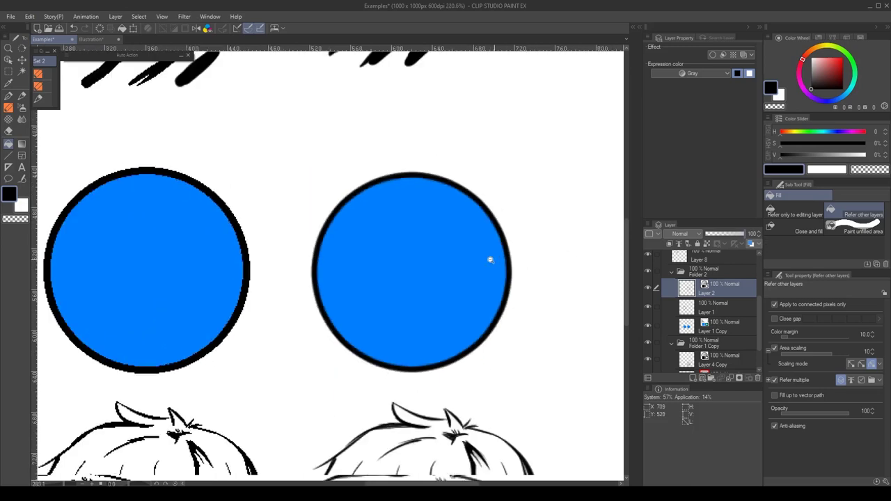
scroll(268, 205, up, 6)
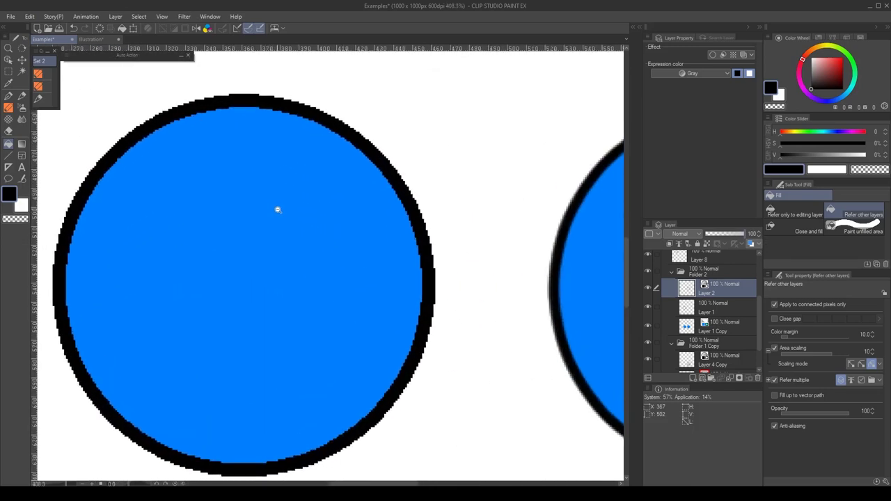
scroll(279, 211, down, 1)
click(705, 306)
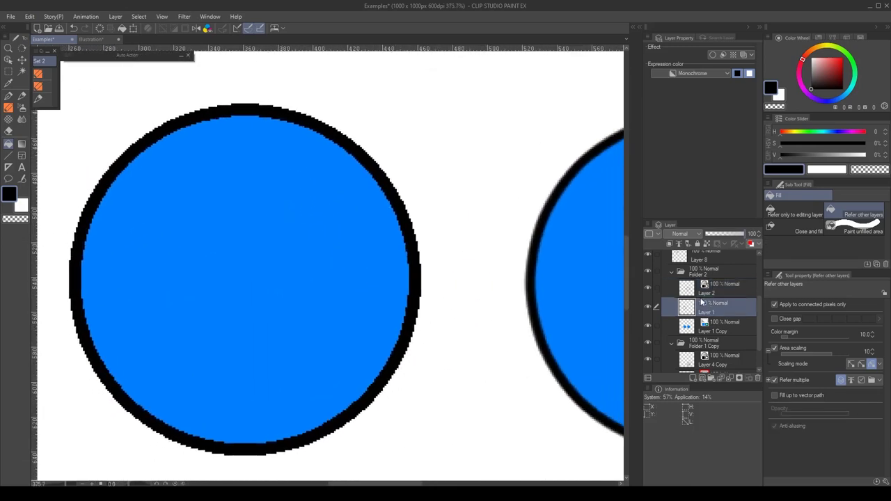
drag(729, 239, 768, 246)
Compare the line quality of the hard-edged and anti-aliased face drawings at several zoom levels.
scroll(474, 299, down, 4)
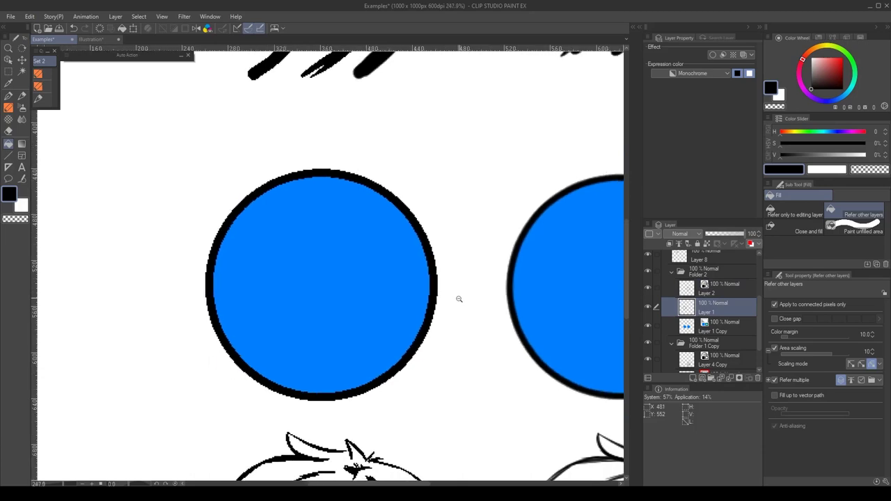
drag(491, 325, 412, 186)
scroll(447, 271, down, 5)
scroll(418, 268, up, 4)
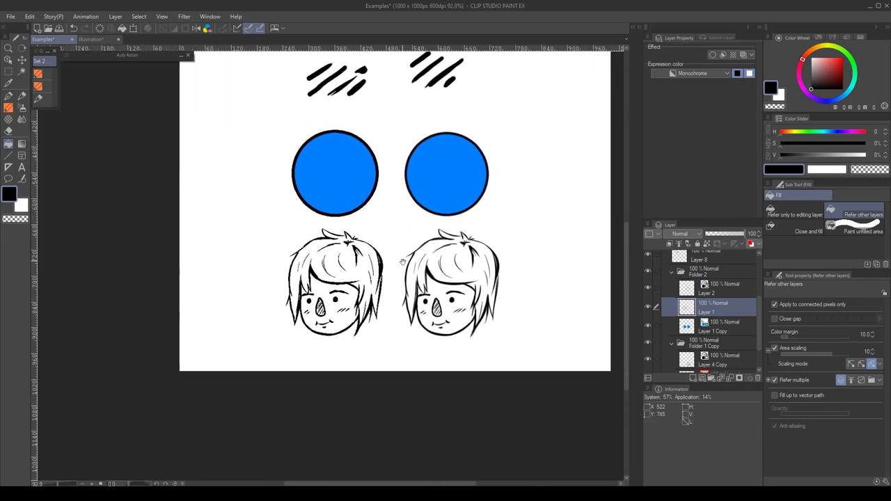
scroll(423, 273, down, 1)
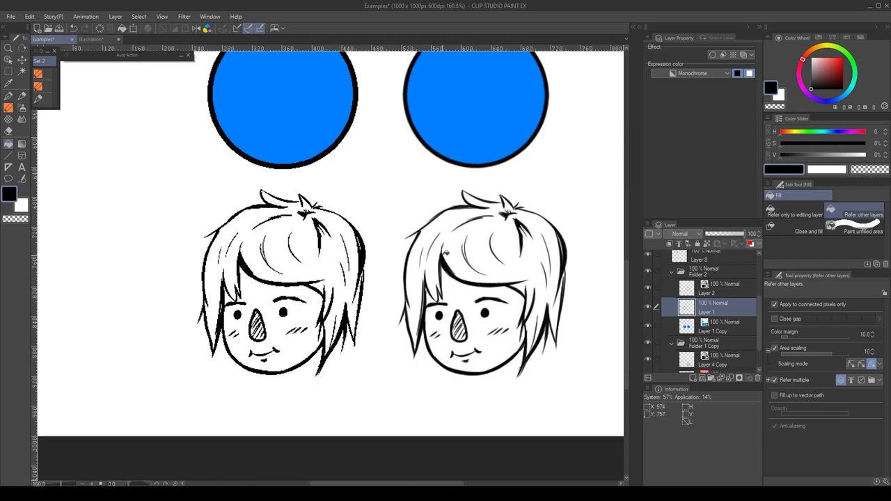
drag(447, 256, 411, 244)
drag(365, 260, 373, 256)
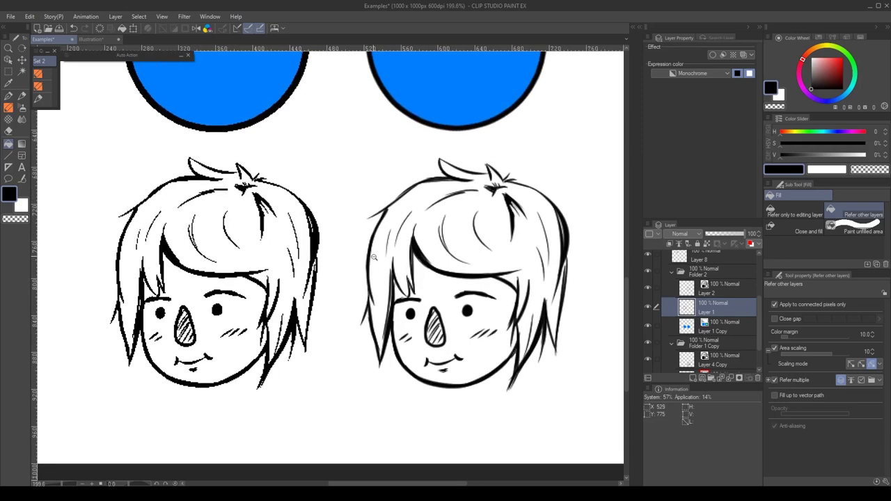
scroll(373, 257, down, 1)
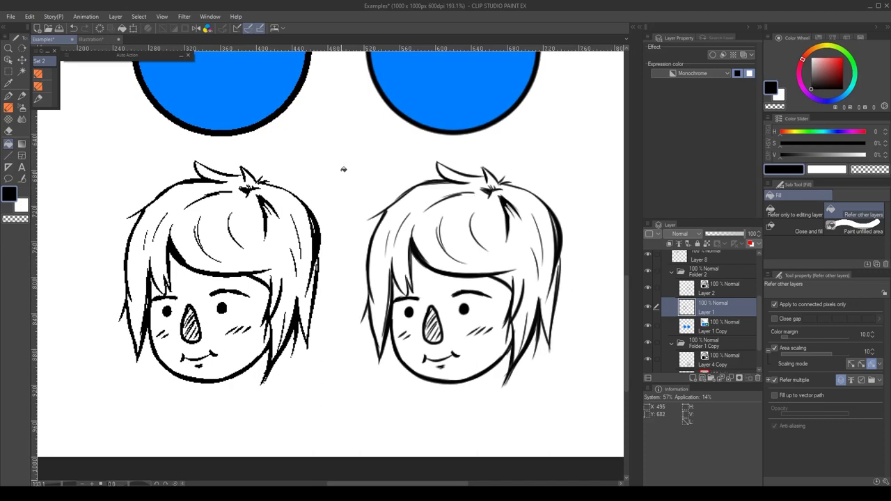
scroll(334, 183, up, 2)
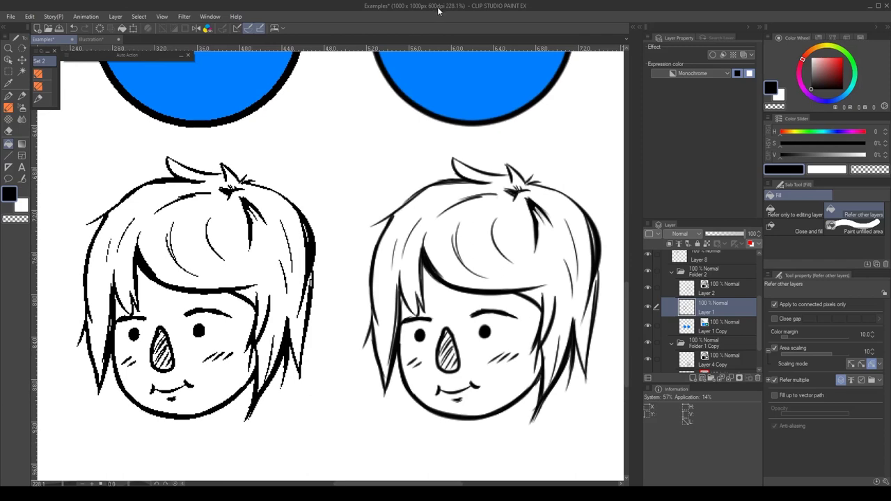
scroll(348, 189, down, 3)
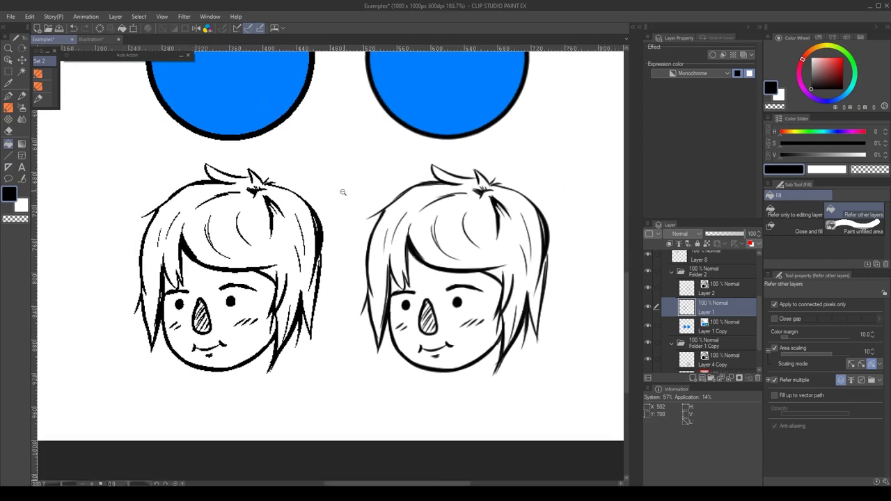
scroll(339, 193, down, 1)
scroll(339, 193, down, 8)
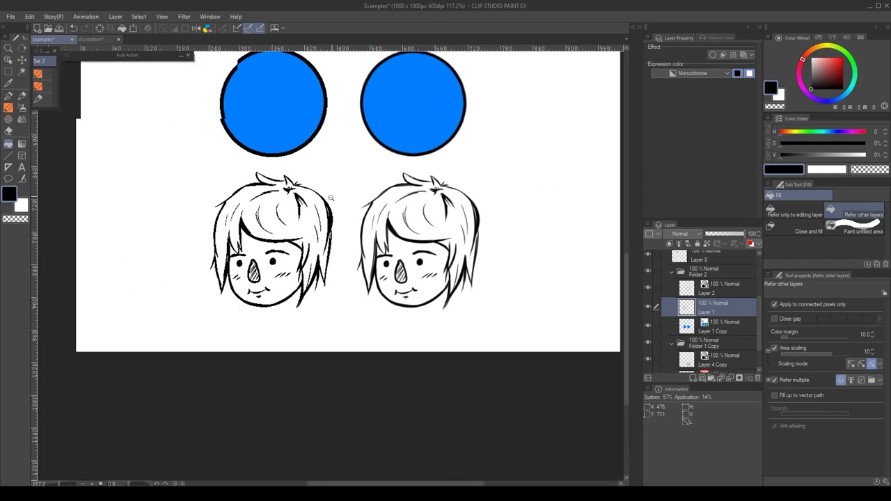
scroll(318, 199, down, 5)
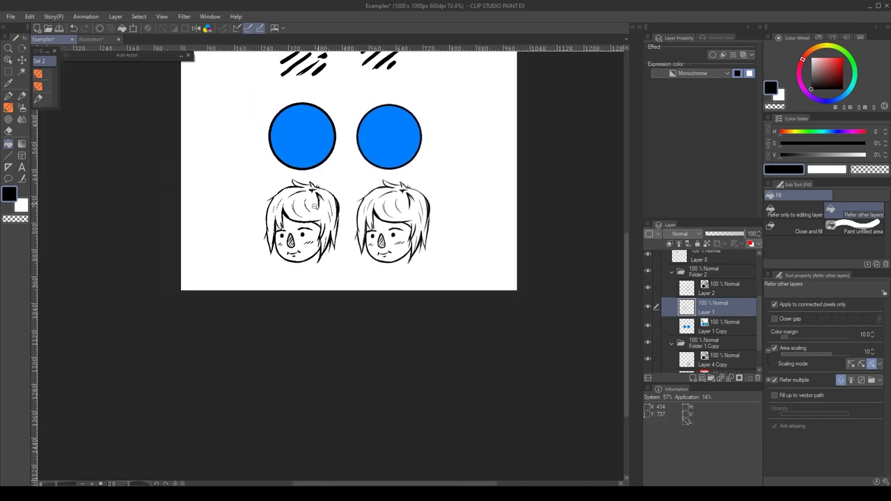
Review the full anti-aliasing comparison of strokes, filled circles and faces at different zoom levels.
scroll(306, 211, down, 1)
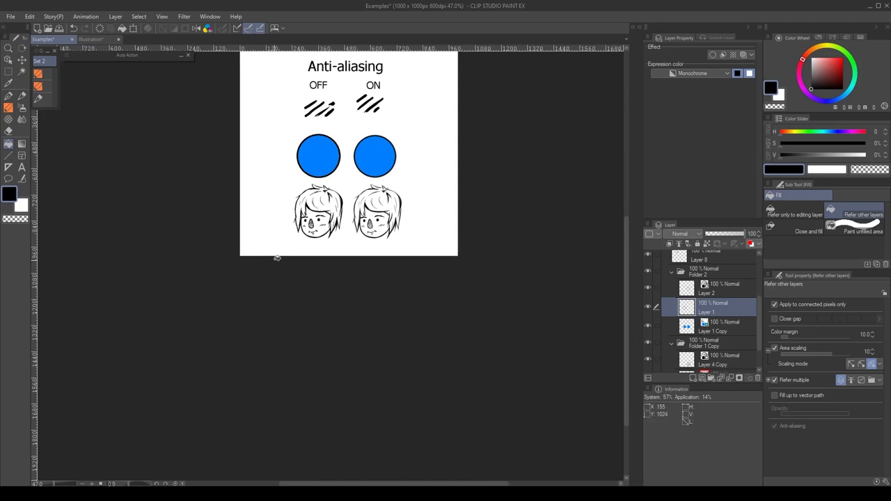
scroll(265, 258, up, 3)
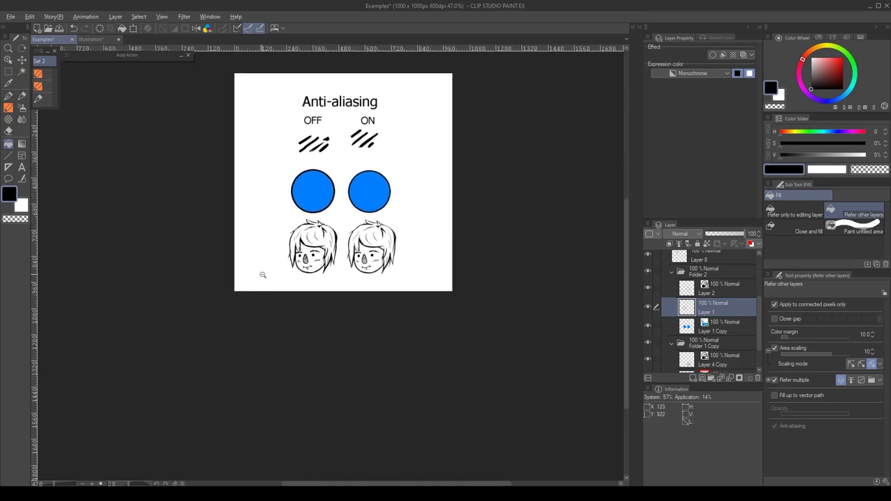
scroll(272, 272, down, 1)
scroll(271, 276, down, 2)
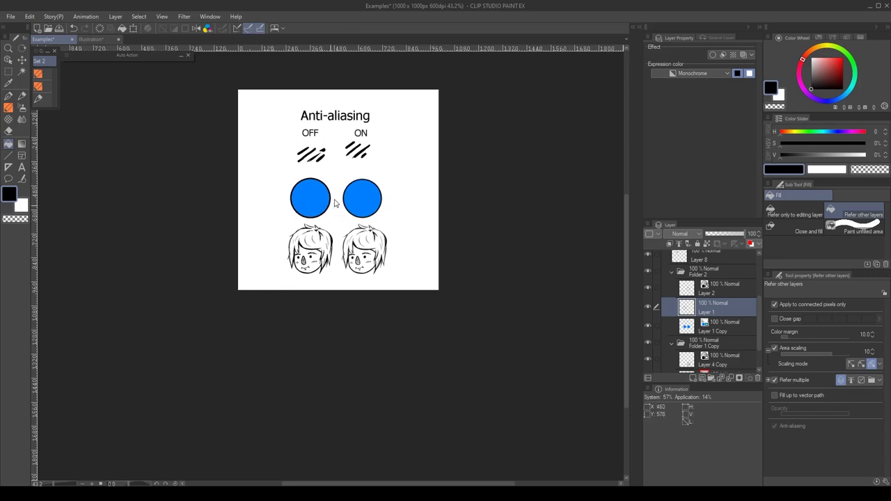
scroll(332, 162, up, 2)
scroll(334, 162, up, 1)
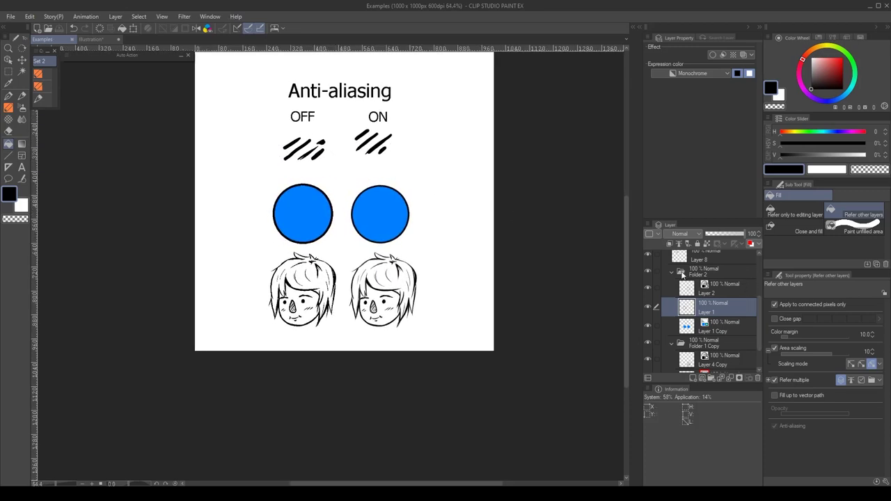
Collapse Folder 2 and select the gray Layer 9 in the Antialias folder.
click(676, 273)
drag(760, 307, 759, 276)
scroll(748, 287, up, 1)
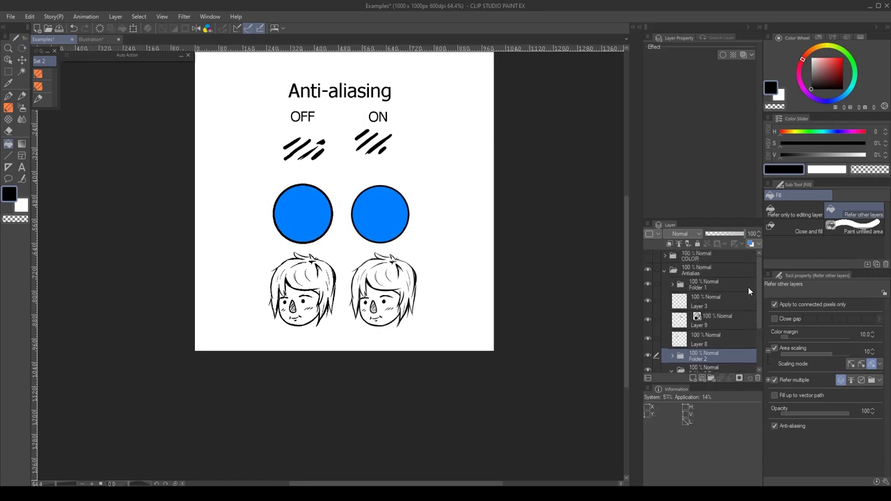
click(720, 319)
drag(319, 141, 330, 205)
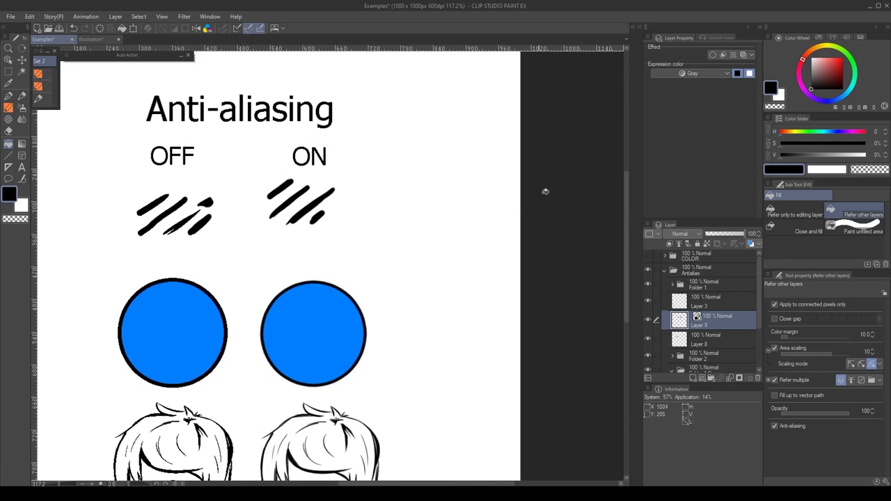
Draw a rough oval with the textured pencil on monochrome Layer 8, beside the ON strokes.
click(39, 98)
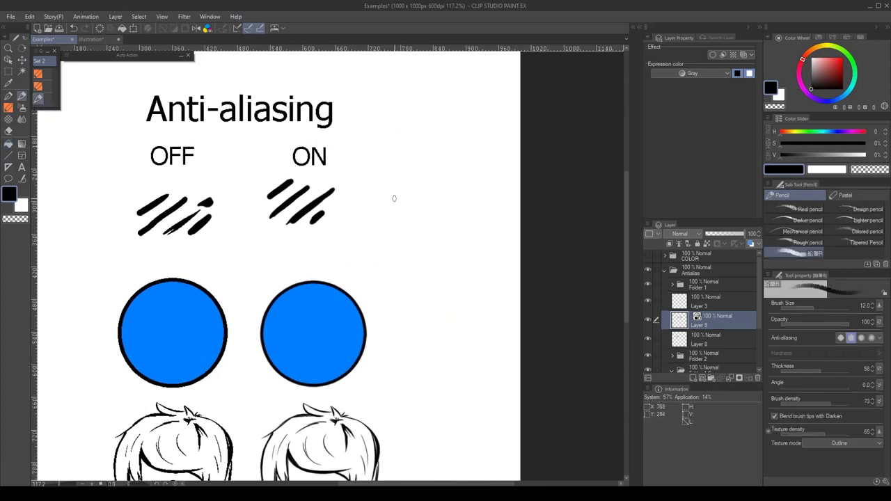
click(707, 339)
mouse_move(382, 164)
mouse_down()
mouse_move(423, 159)
mouse_move(454, 168)
mouse_move(397, 163)
mouse_move(377, 179)
mouse_move(392, 196)
mouse_move(397, 163)
mouse_move(454, 177)
mouse_move(452, 197)
mouse_move(405, 203)
mouse_move(373, 185)
mouse_up()
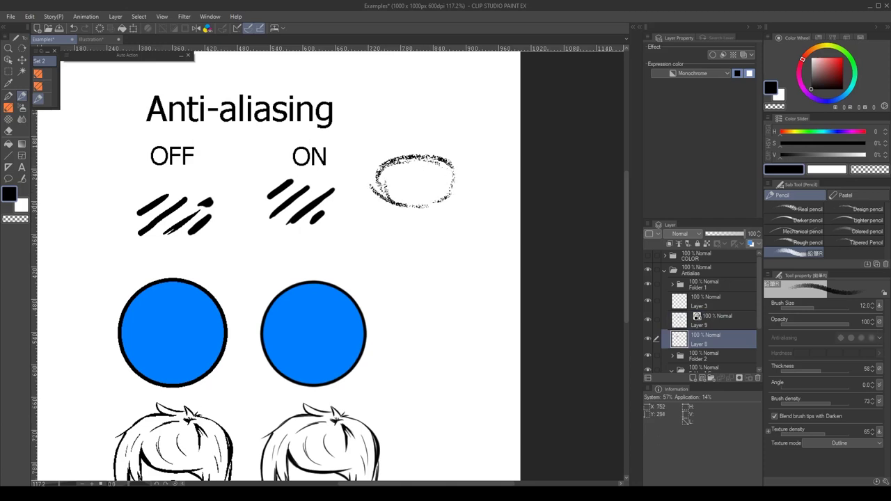
Pick a bright red and retrace the oval on monochrome Layer 8 with several pencil strokes.
click(838, 66)
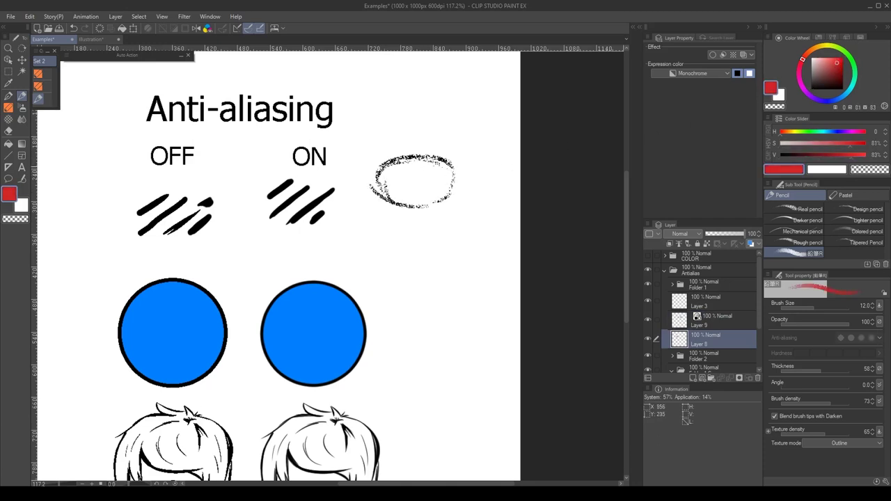
drag(387, 166, 408, 202)
mouse_move(382, 176)
mouse_down()
mouse_move(384, 195)
mouse_move(423, 203)
mouse_up()
mouse_move(385, 174)
mouse_down()
mouse_move(394, 167)
mouse_move(459, 178)
mouse_move(432, 206)
mouse_up()
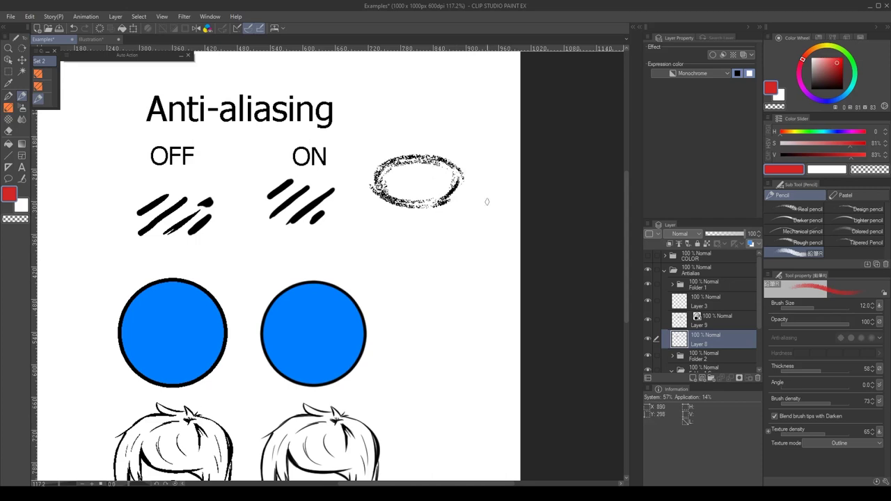
Draw a rounded rectangle below the oval on gray Layer 9 and reinforce it with overlapping red pencil strokes.
click(707, 323)
scroll(382, 250, up, 2)
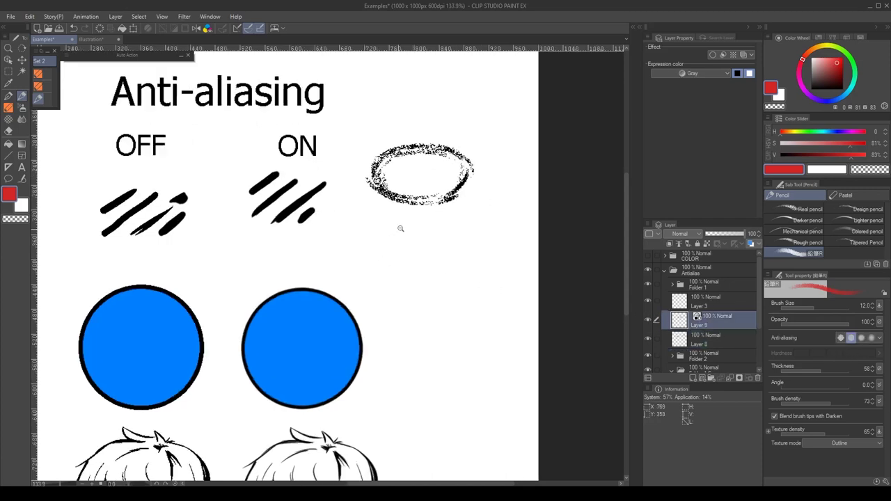
mouse_move(396, 239)
mouse_down()
mouse_move(393, 275)
mouse_move(385, 262)
mouse_move(405, 242)
mouse_move(454, 234)
mouse_move(415, 282)
mouse_up()
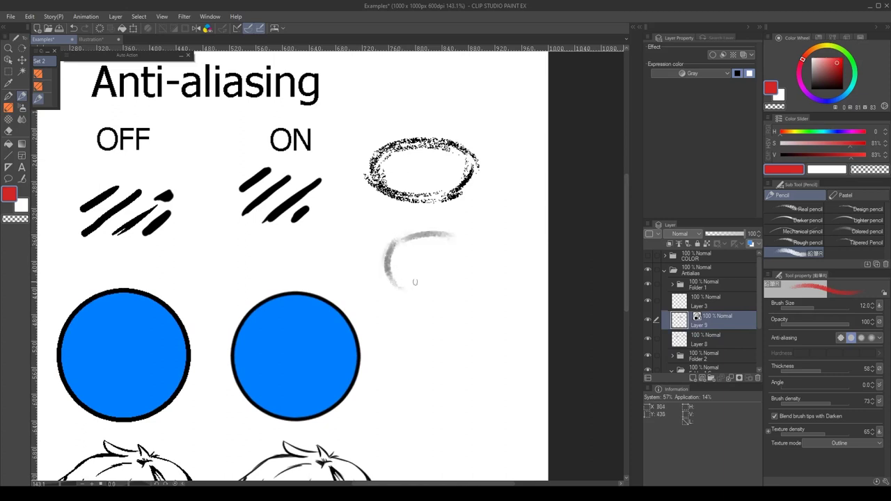
mouse_move(457, 237)
mouse_down()
mouse_move(456, 289)
mouse_move(390, 288)
mouse_move(390, 249)
mouse_move(390, 281)
mouse_up()
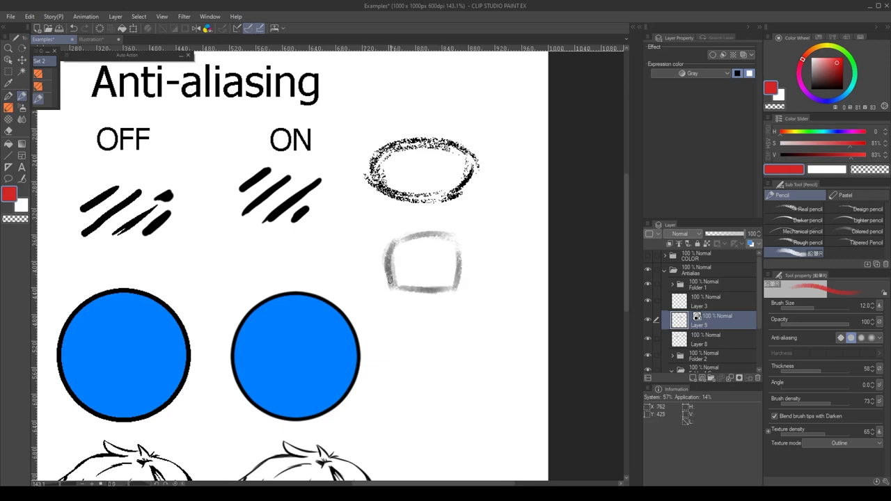
mouse_move(422, 235)
mouse_down()
mouse_move(398, 238)
mouse_move(455, 238)
mouse_move(459, 284)
mouse_move(411, 289)
mouse_move(398, 279)
mouse_up()
drag(397, 245, 390, 251)
Reduce the pencil size to 6, switch to black and draw a small circle and an X around the rounded rectangle.
key(bracketleft)
key(bracketleft)
key(bracketleft)
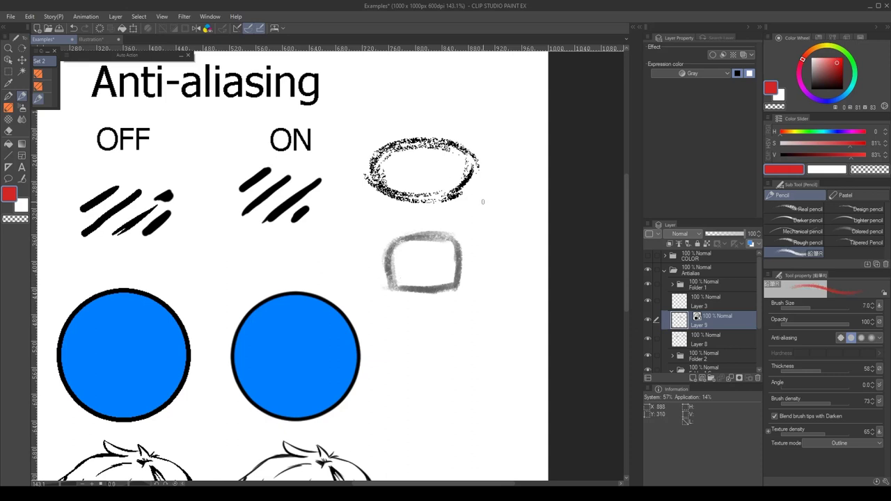
key(d)
drag(484, 208, 490, 234)
mouse_move(287, 235)
mouse_down()
mouse_move(334, 207)
mouse_move(317, 245)
mouse_up()
drag(472, 237, 451, 261)
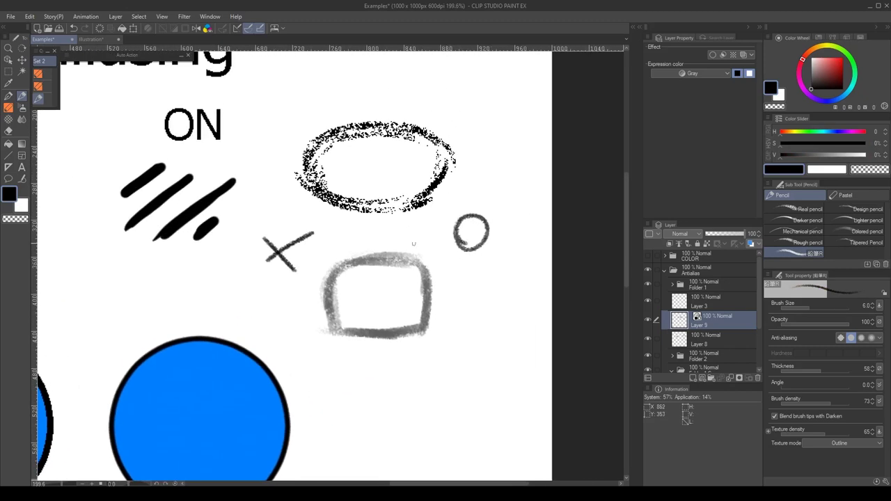
Erase the rounded rectangle, X and small circle from Layer 9 with the Hard eraser.
key(Delete)
key(ctrl+z)
key(e)
mouse_move(288, 253)
mouse_down()
mouse_move(310, 265)
mouse_move(303, 257)
mouse_move(260, 253)
mouse_move(262, 238)
mouse_move(341, 272)
mouse_move(386, 266)
mouse_move(472, 234)
mouse_move(411, 298)
mouse_move(334, 303)
mouse_move(354, 316)
mouse_move(416, 320)
mouse_up()
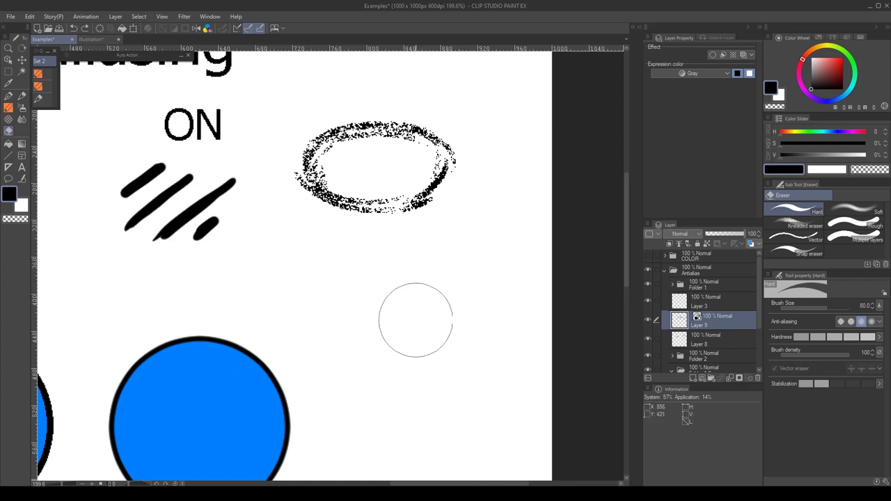
Draw several black pencil strokes at size 6 on Layer 9 in the cleared area below the oval.
key(p)
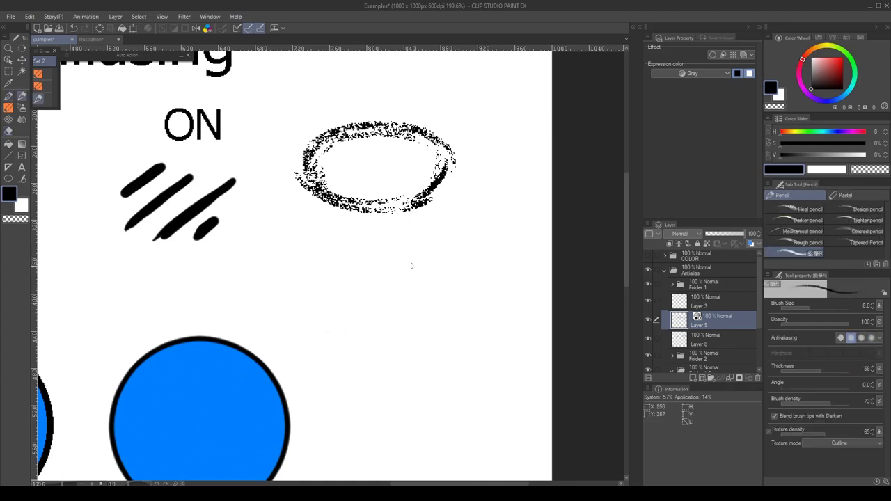
mouse_move(417, 265)
mouse_down()
mouse_move(452, 266)
mouse_move(407, 262)
mouse_move(378, 286)
mouse_move(378, 271)
mouse_move(433, 267)
mouse_move(429, 260)
mouse_move(460, 277)
mouse_move(436, 296)
mouse_move(413, 295)
mouse_up()
mouse_move(443, 289)
mouse_down()
mouse_move(397, 292)
mouse_move(384, 281)
mouse_move(400, 295)
mouse_up()
mouse_move(444, 275)
mouse_down()
mouse_move(415, 288)
mouse_move(403, 281)
mouse_move(444, 267)
mouse_move(426, 290)
mouse_up()
mouse_move(387, 268)
mouse_down()
mouse_move(481, 267)
mouse_move(459, 272)
mouse_move(433, 297)
mouse_move(433, 309)
mouse_up()
mouse_move(399, 266)
mouse_down()
mouse_move(378, 284)
mouse_move(419, 264)
mouse_move(443, 267)
mouse_up()
mouse_move(395, 252)
mouse_down()
mouse_move(447, 253)
mouse_move(389, 256)
mouse_move(400, 232)
mouse_move(364, 243)
mouse_move(390, 234)
mouse_move(464, 236)
mouse_move(425, 299)
mouse_up()
scroll(429, 301, down, 2)
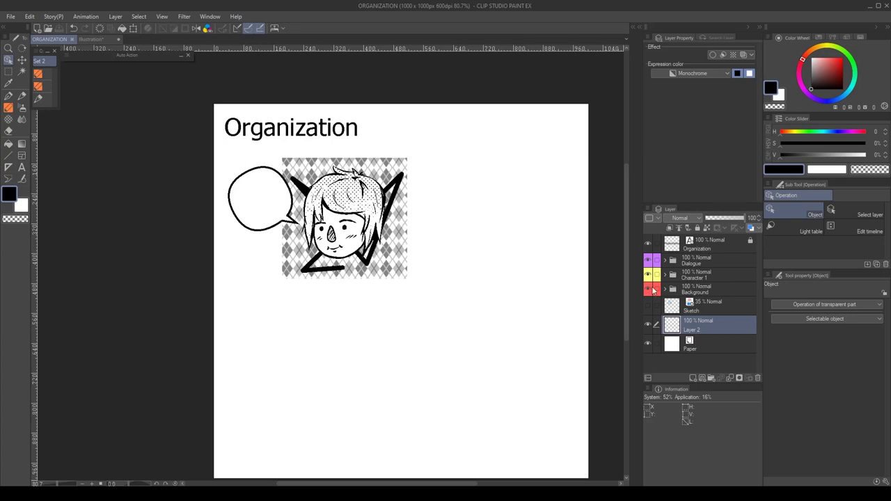
In the ORGANIZATION document, hide the Background, Character 1 and Dialogue folders one by one.
click(722, 276)
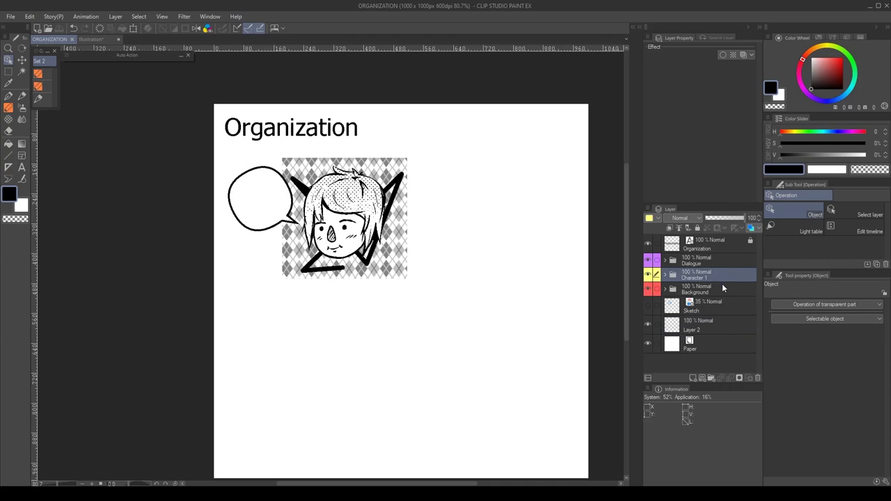
click(722, 286)
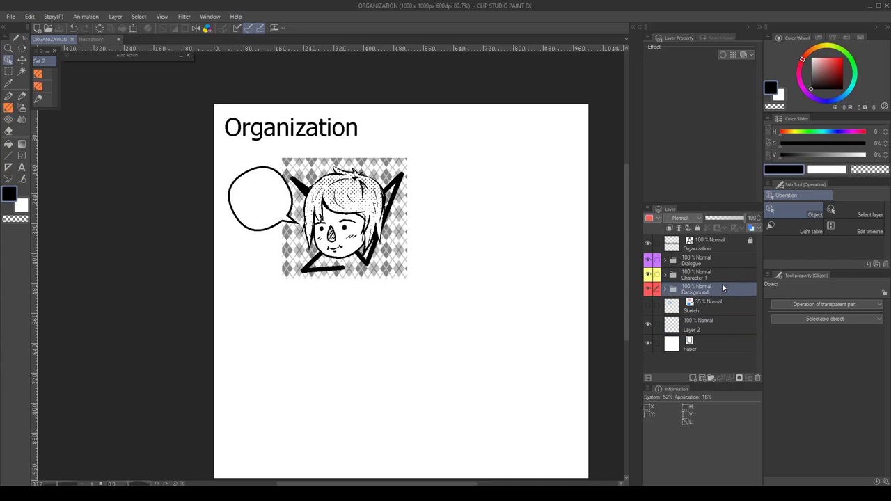
click(648, 290)
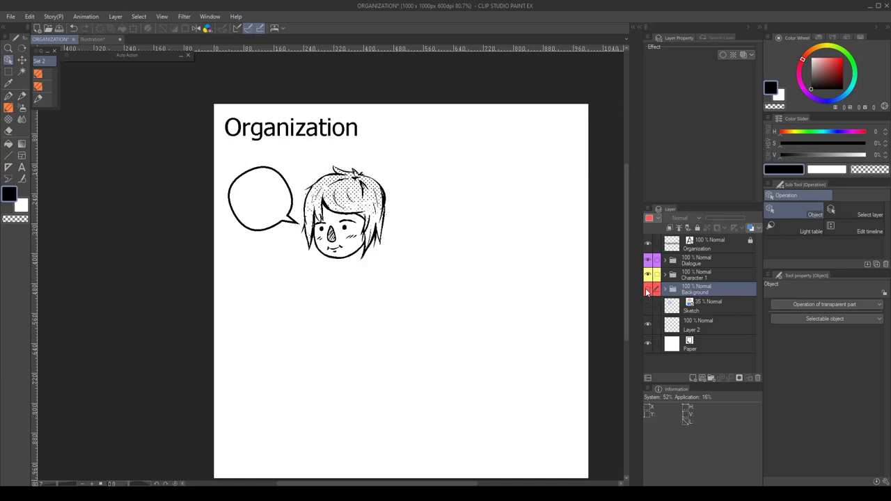
click(693, 279)
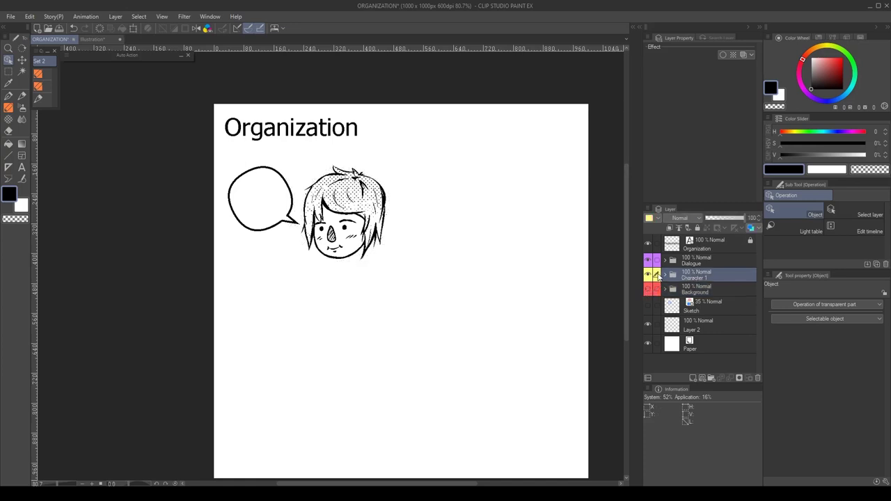
click(649, 275)
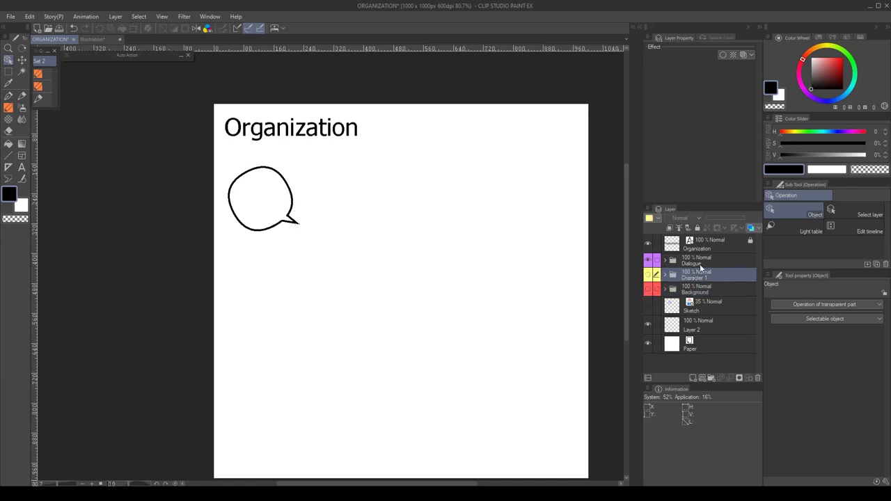
click(699, 264)
click(647, 262)
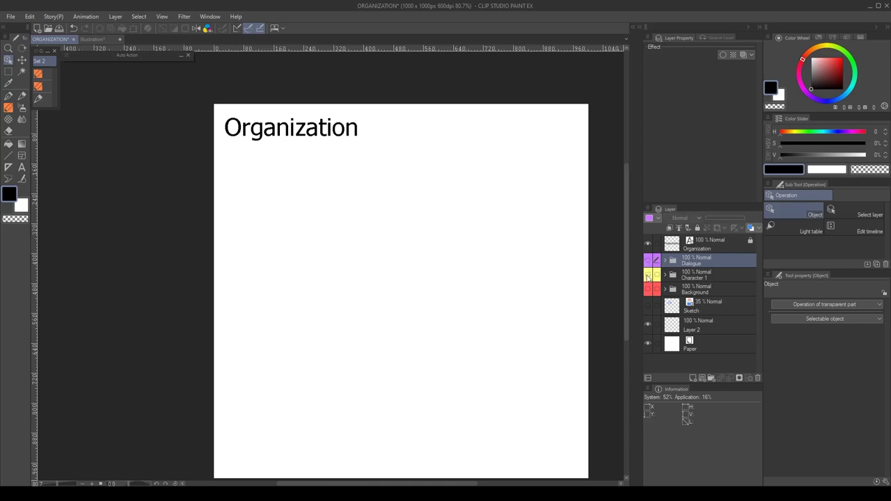
Show and select the Sketch layer, and make the Character 1 folder visible over it.
click(648, 308)
click(729, 305)
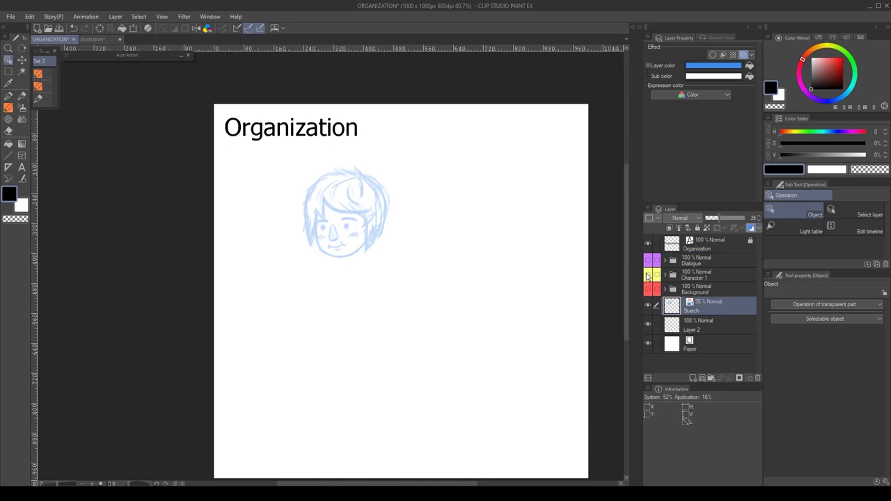
click(648, 275)
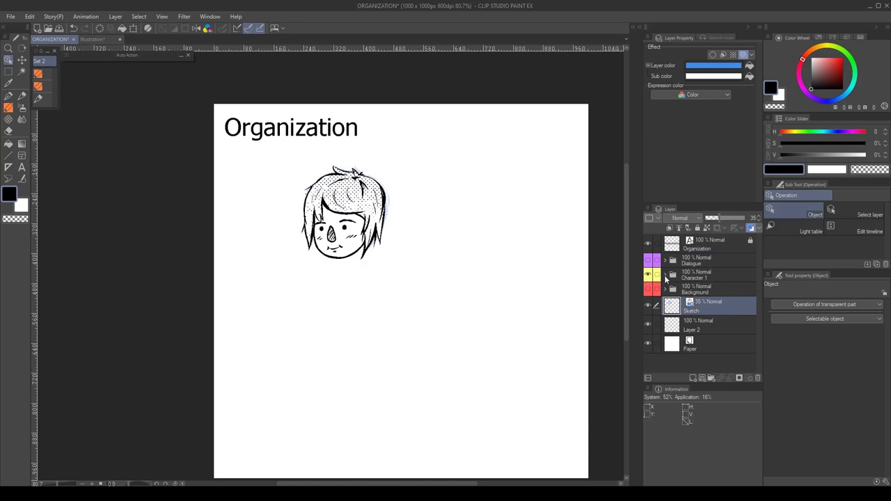
Expand the Character 1 folder, hide its TONES folder, and toggle the White base and Ink layers off and on.
click(665, 275)
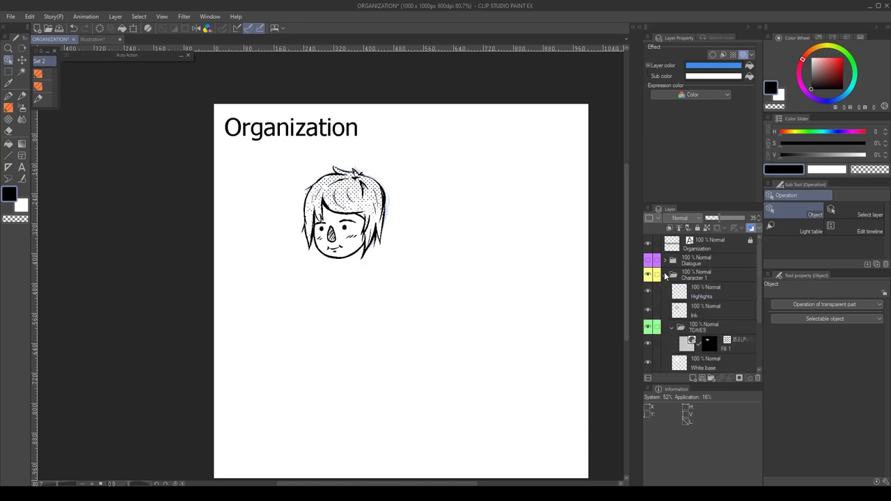
scroll(716, 289, down, 2)
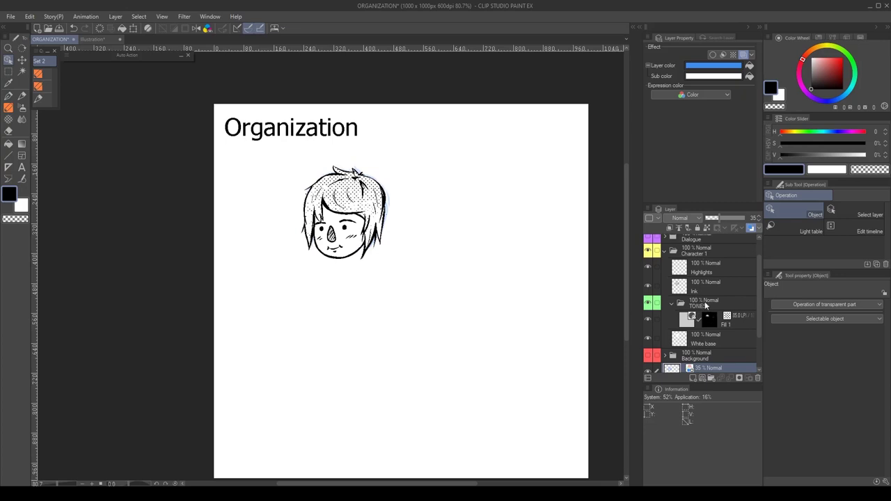
click(648, 303)
click(647, 341)
click(648, 340)
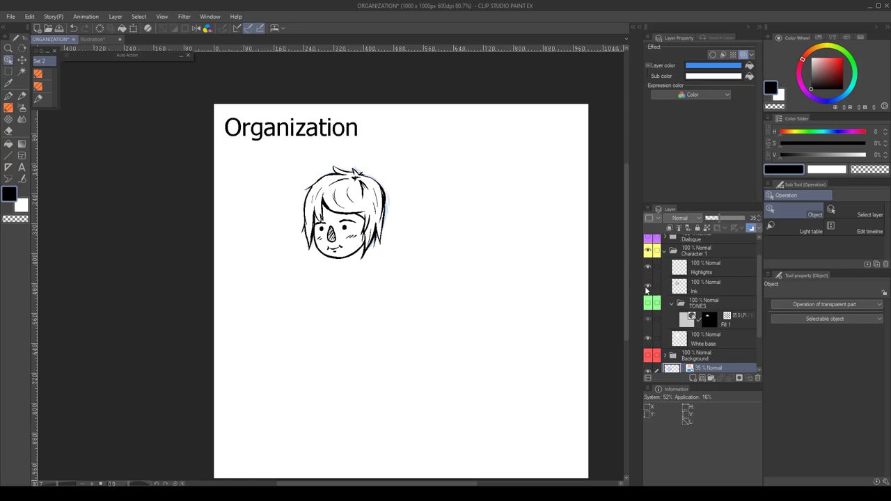
click(647, 287)
click(648, 287)
scroll(695, 333, down, 1)
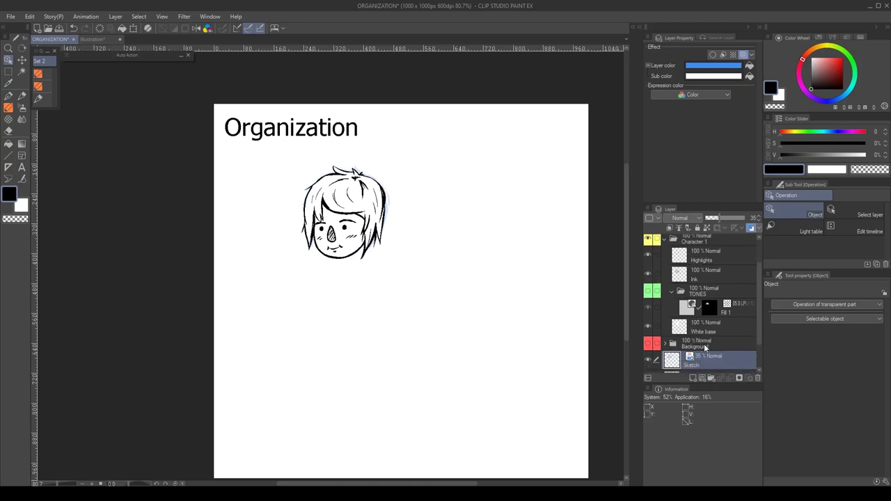
Hide the Sketch layer, and expand the Background folder and make it visible.
click(722, 343)
scroll(696, 334, down, 2)
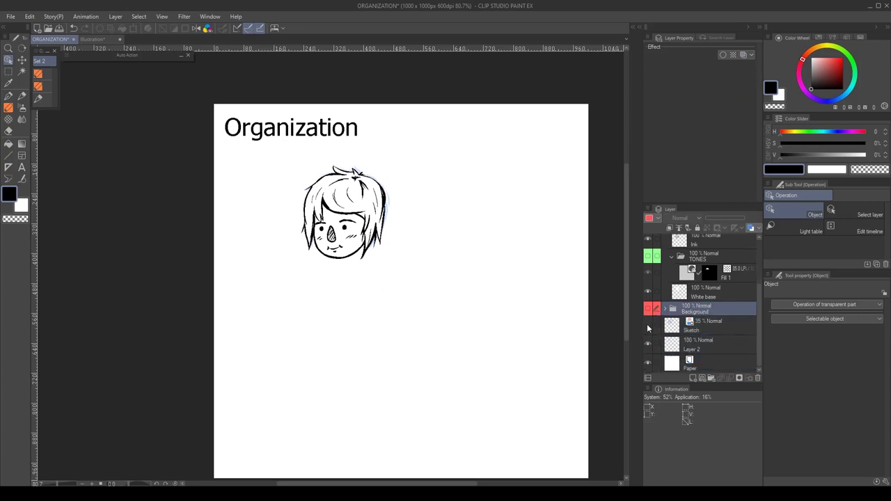
click(665, 309)
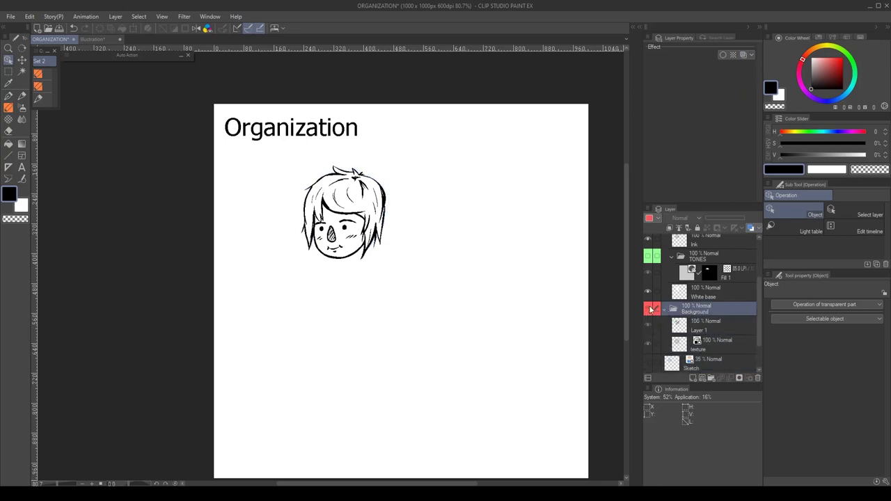
click(650, 308)
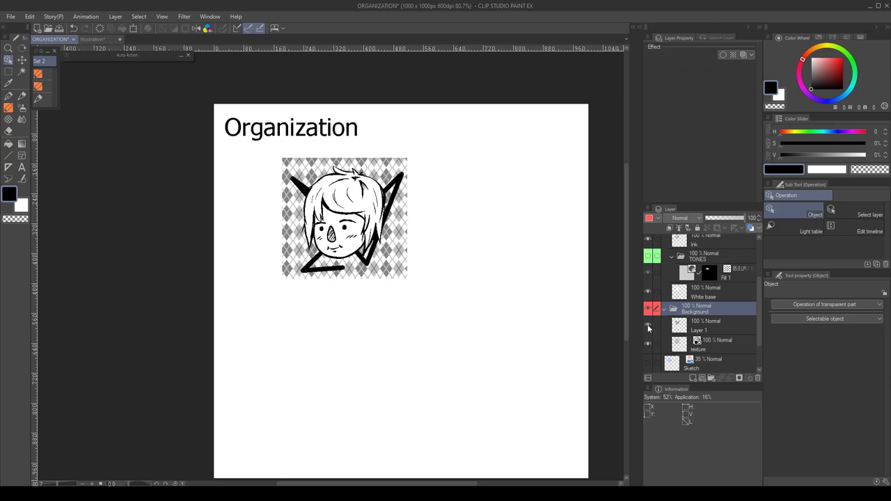
Toggle Layer 1 and the texture layer in the Background folder off and on to inspect what each contains.
click(648, 324)
scroll(671, 325, down, 1)
click(647, 321)
scroll(673, 314, up, 1)
scroll(674, 315, up, 1)
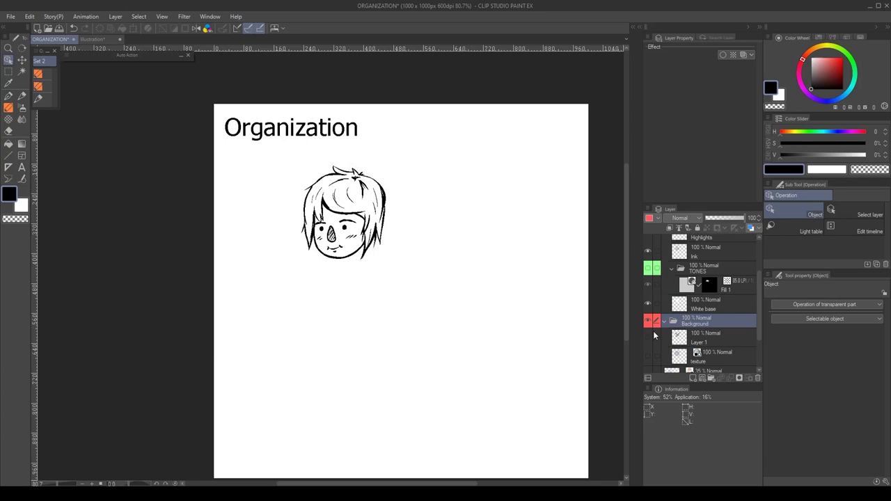
click(648, 337)
click(652, 356)
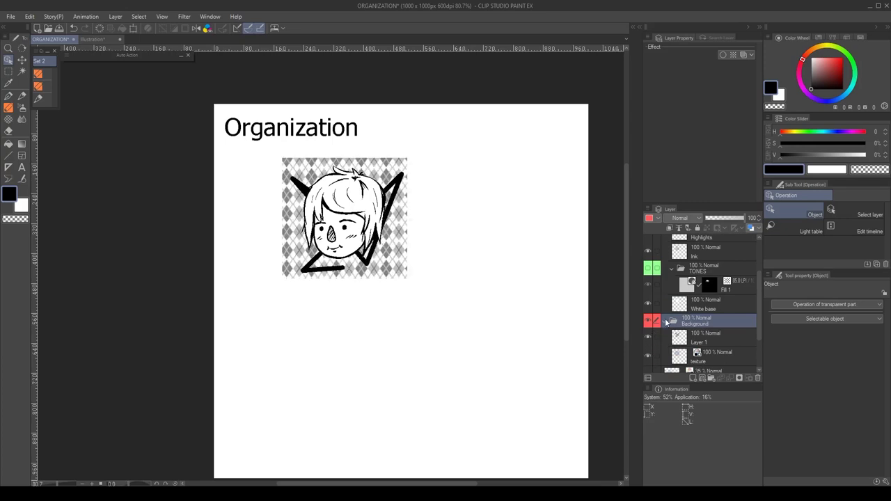
Make the Dialogue folder visible so its speech bubble shows on the canvas.
scroll(670, 314, up, 2)
scroll(669, 312, up, 1)
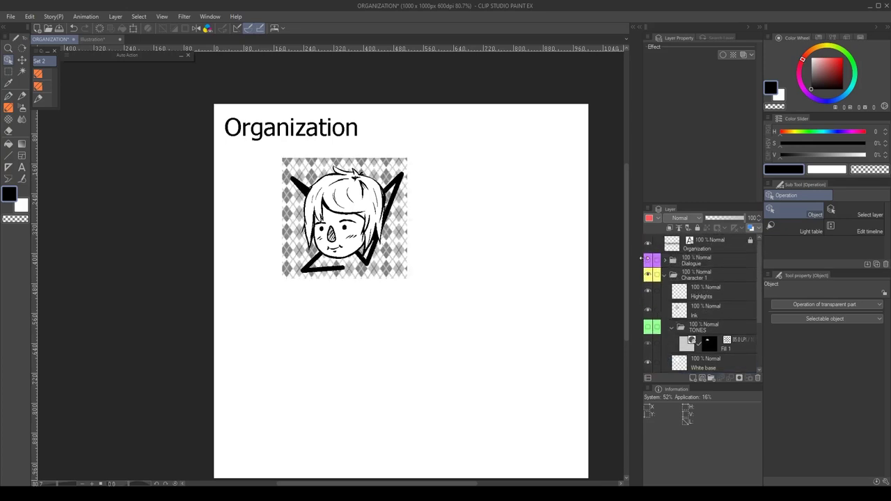
click(649, 261)
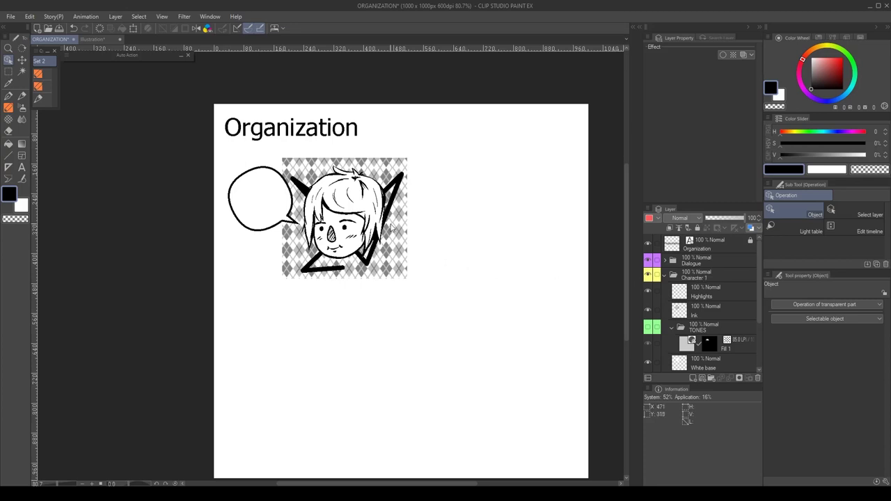
Place Layer 2, located between the Sketch and Paper layers, into a new layer folder.
scroll(682, 331, down, 1)
scroll(679, 337, down, 1)
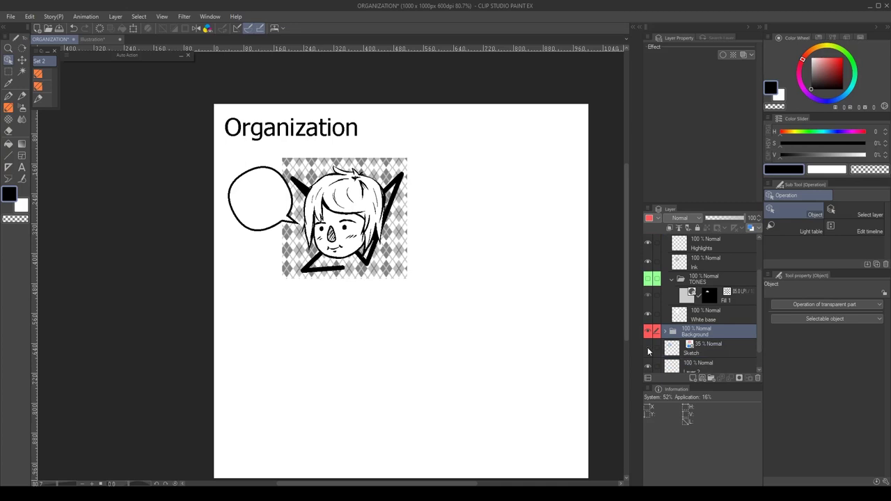
scroll(679, 334, down, 1)
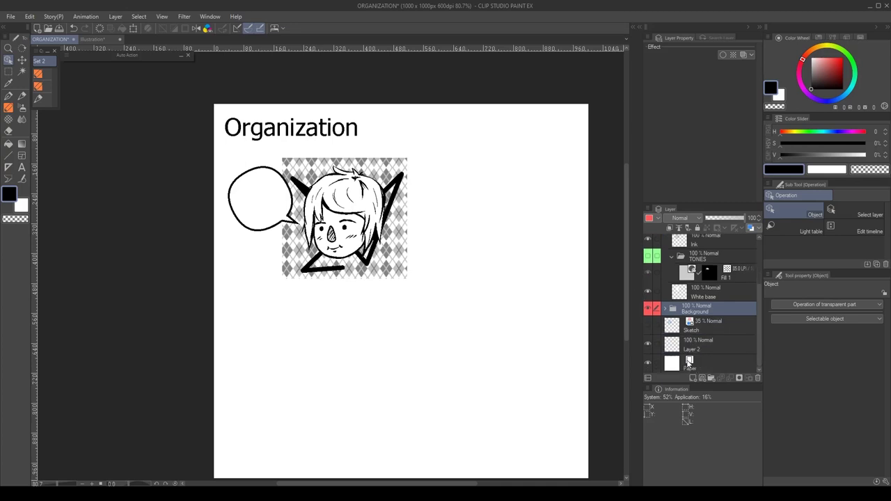
click(706, 351)
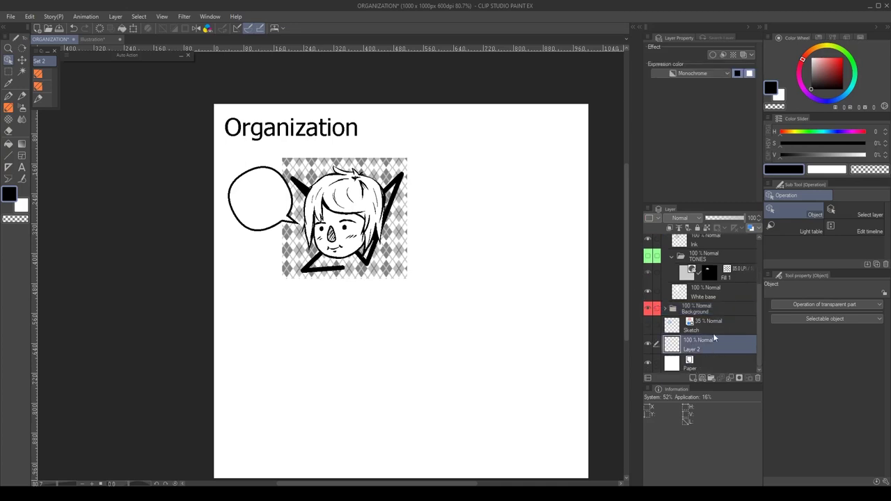
right_click(702, 340)
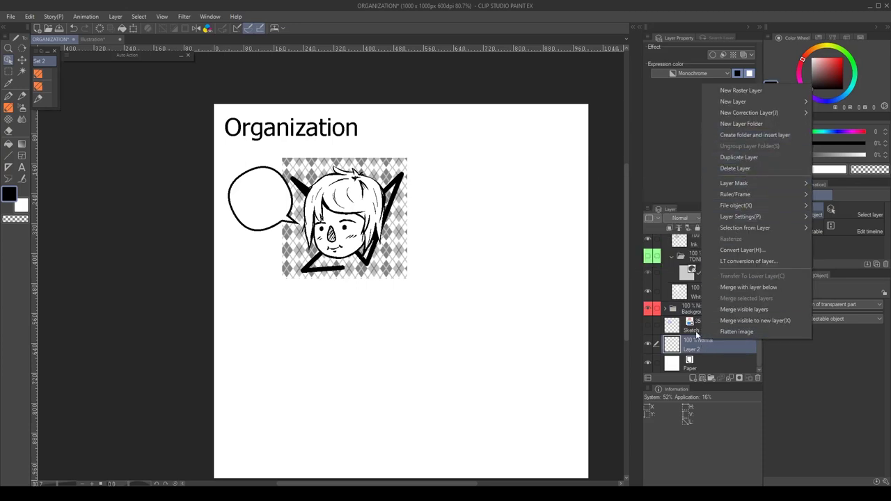
click(716, 349)
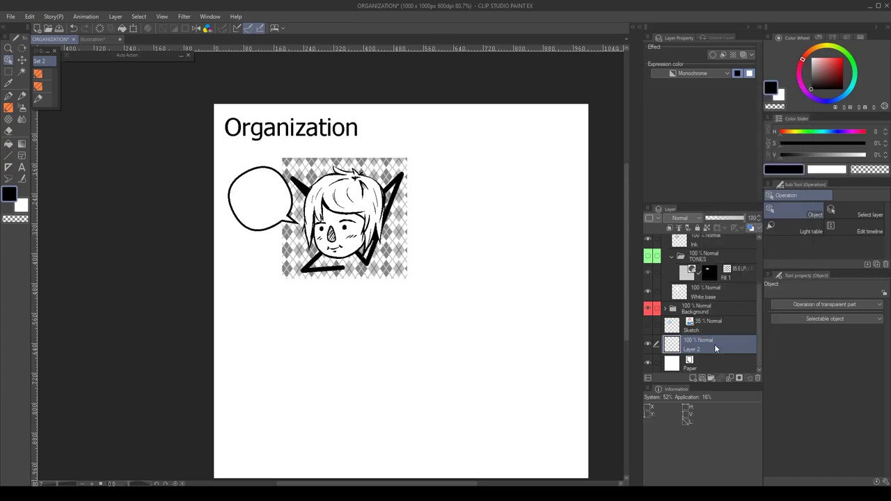
key(ctrl+g)
click(664, 344)
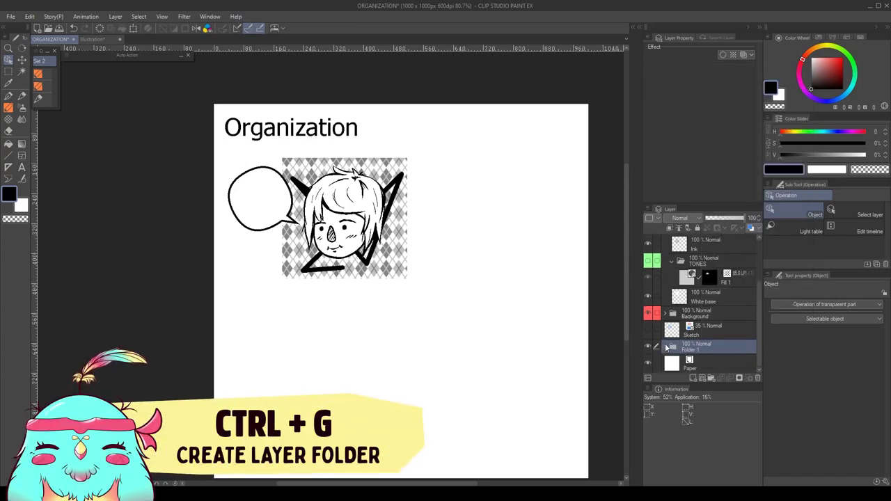
Rename the new folder containing Layer 2 as Details.
double_click(693, 348)
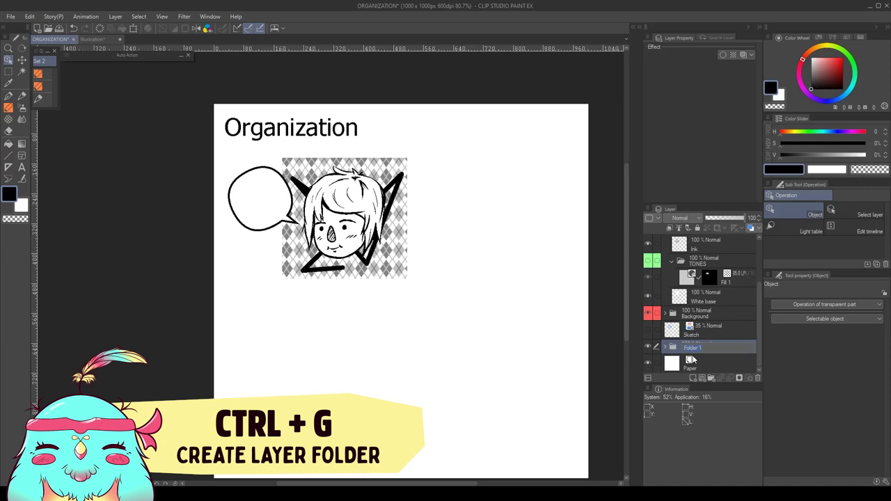
text(Detail)
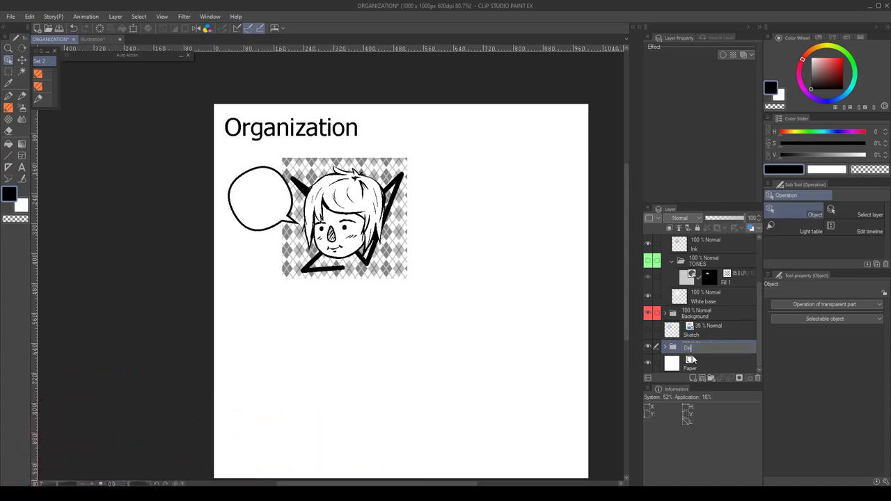
text(s)
key(Return)
Assign the purple palette color to the Details folder and move it between the Dialogue and Character 1 folders.
click(657, 218)
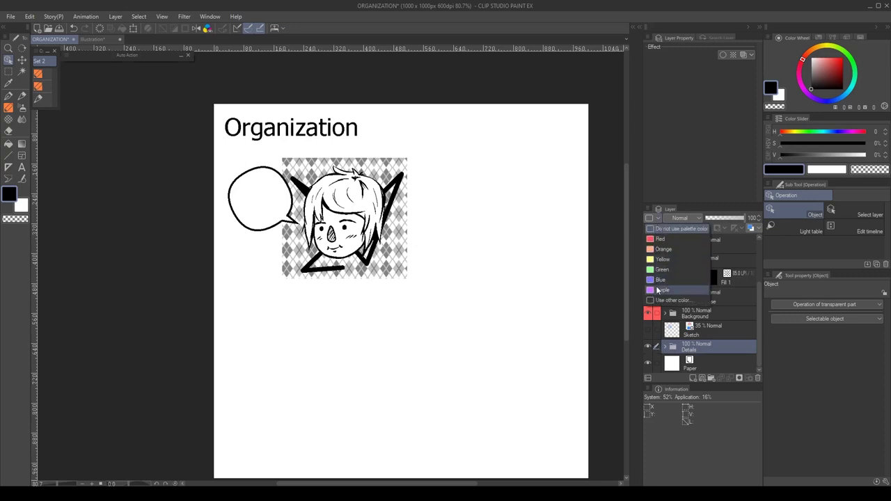
click(657, 289)
drag(707, 347, 722, 272)
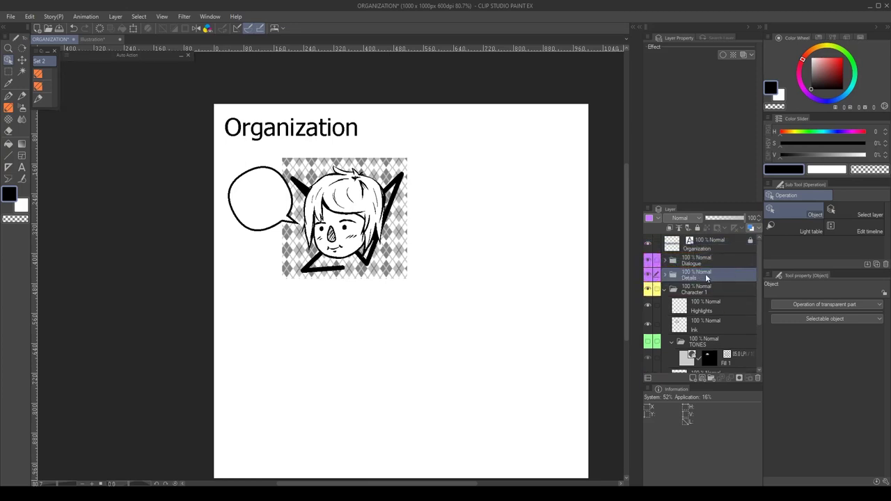
Change the Details folder's palette color to blue and collapse the Character 1 folder.
click(656, 219)
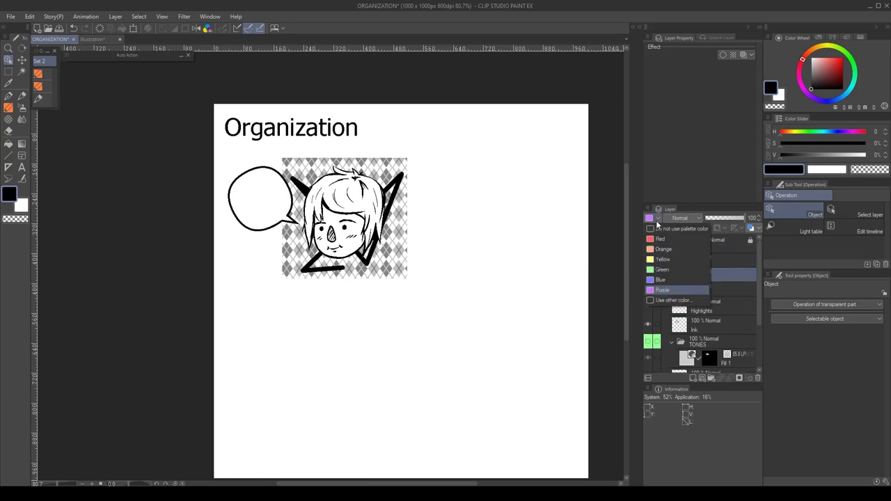
click(661, 279)
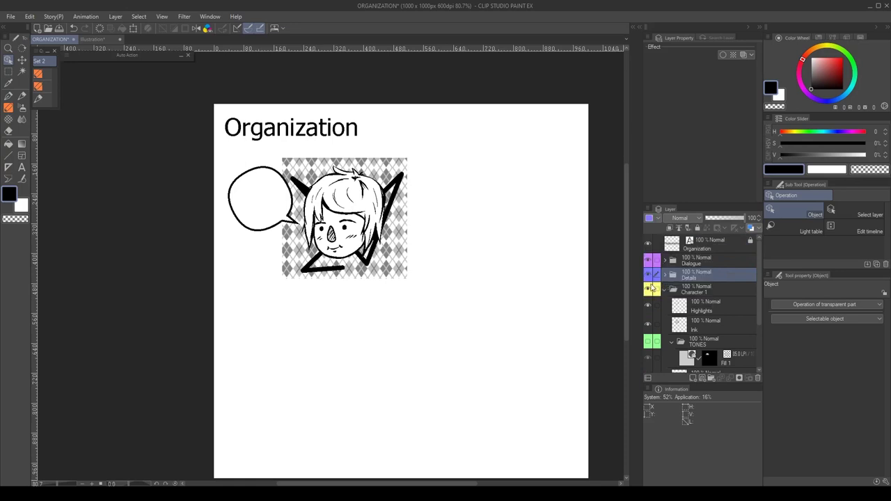
click(664, 289)
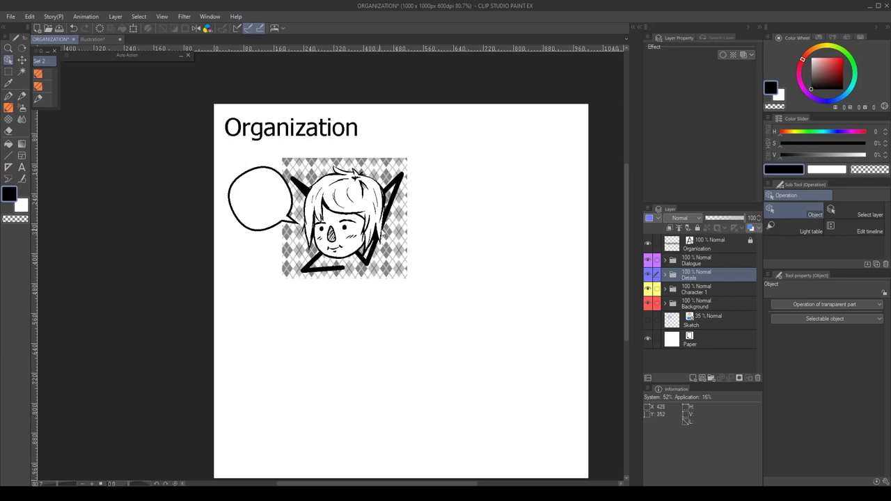
scroll(406, 216, down, 1)
scroll(406, 216, up, 1)
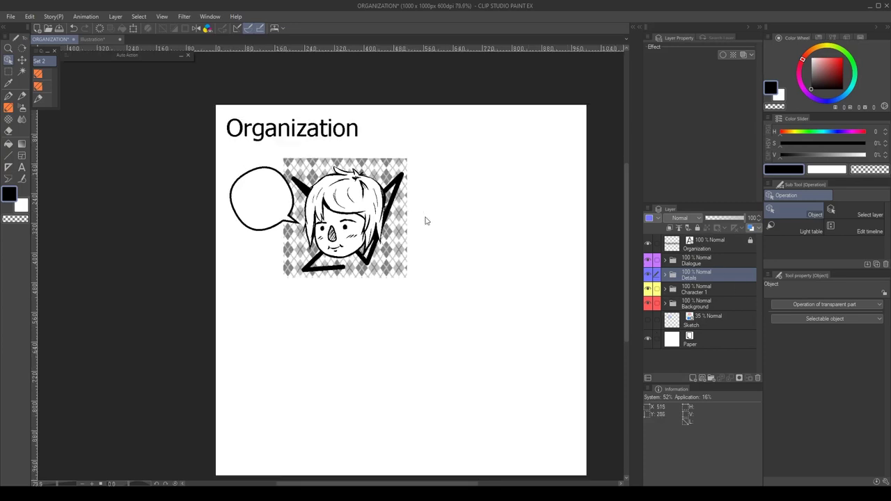
Create a rectangle frame in a new folder, enclosing the speech bubble and character artwork, and select the frame folder.
click(708, 258)
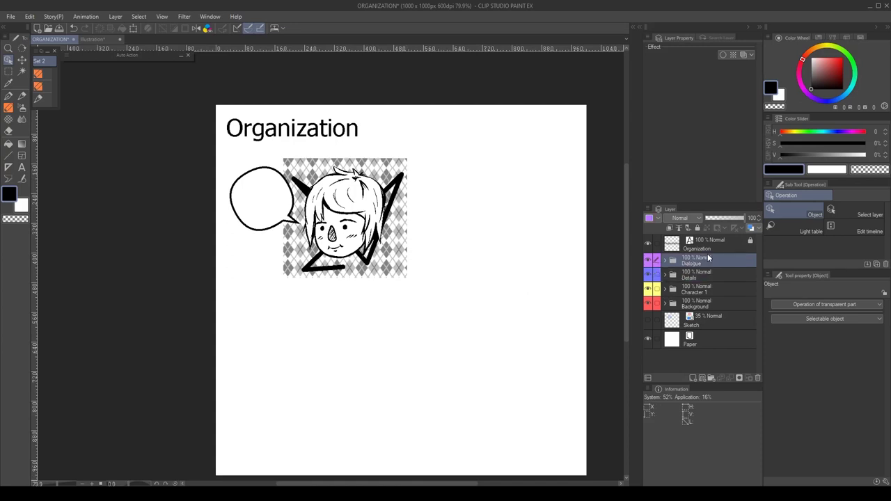
click(20, 158)
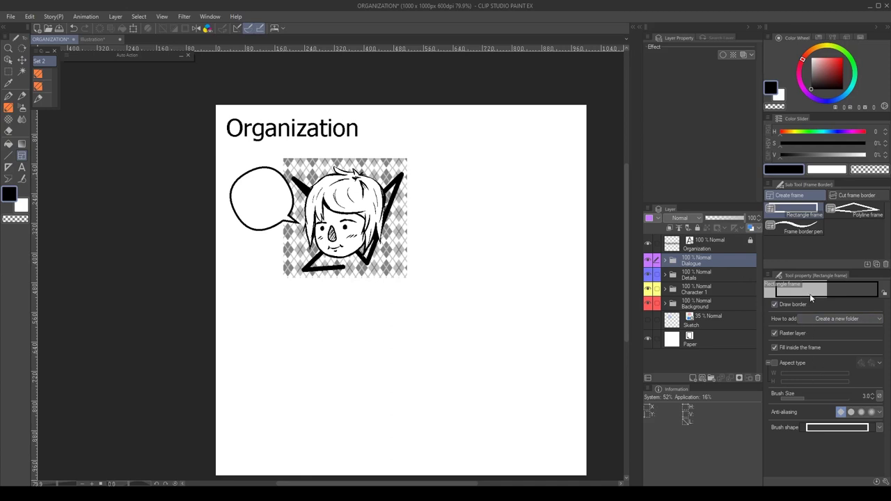
drag(225, 150, 420, 284)
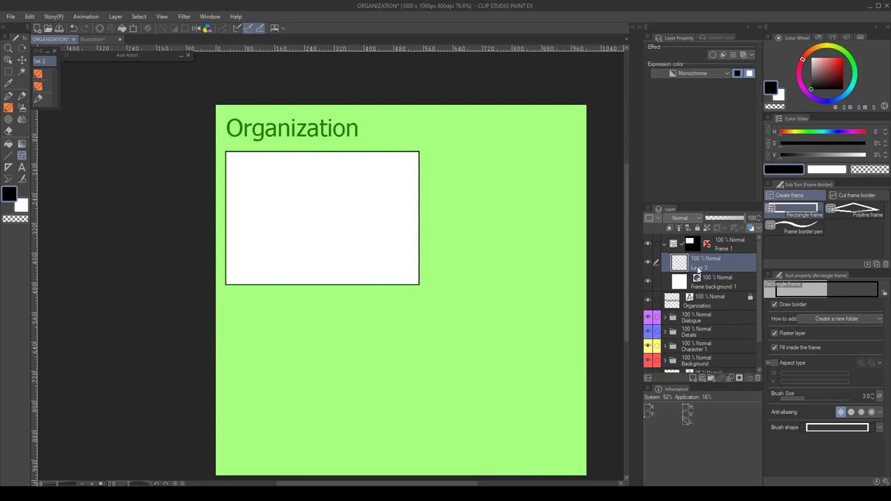
click(693, 286)
click(721, 246)
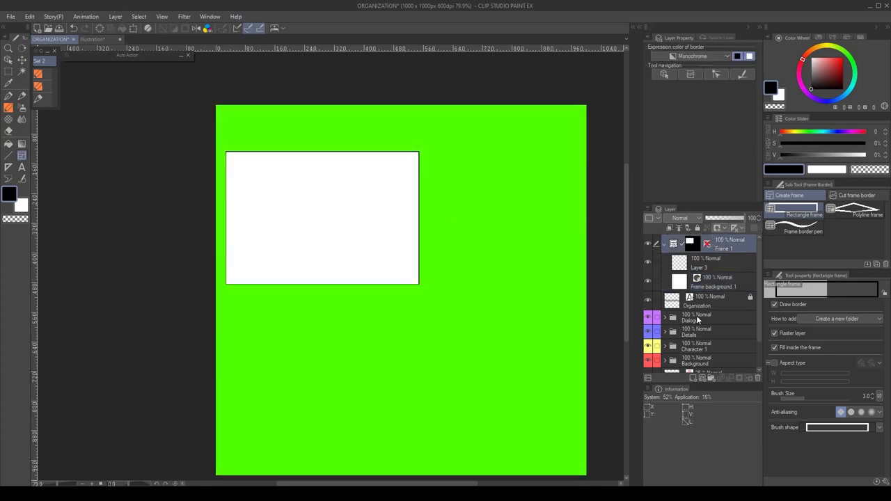
Move the Dialogue, Details, Character 1 and Background folders together into the Frame 1 folder.
click(701, 316)
scroll(701, 317, down, 1)
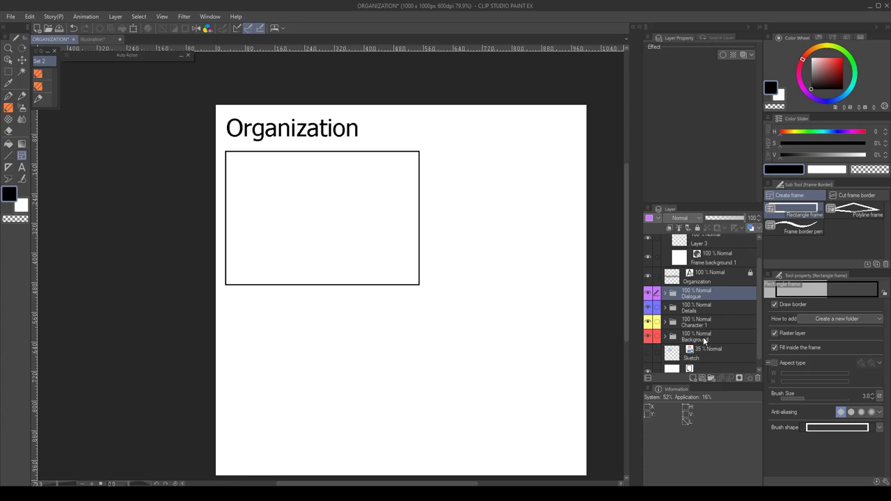
shift+click(705, 339)
scroll(712, 299, up, 1)
drag(700, 324, 708, 261)
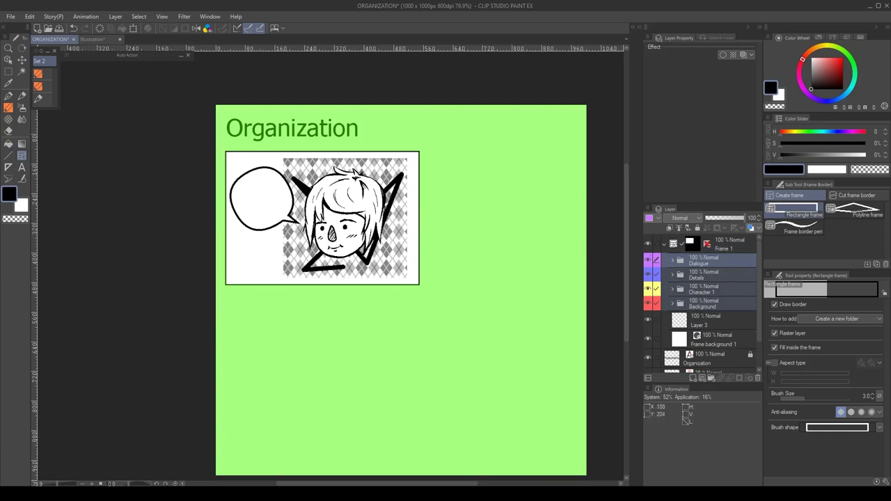
On Layer 3 inside the frame, draw G-pen strokes across both lower corners and erase the thin strokes near the lower-right corner.
click(711, 319)
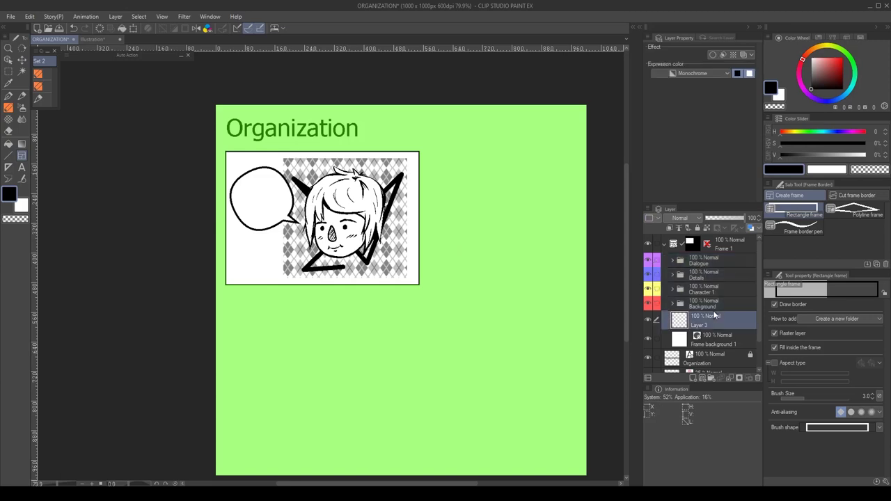
click(715, 298)
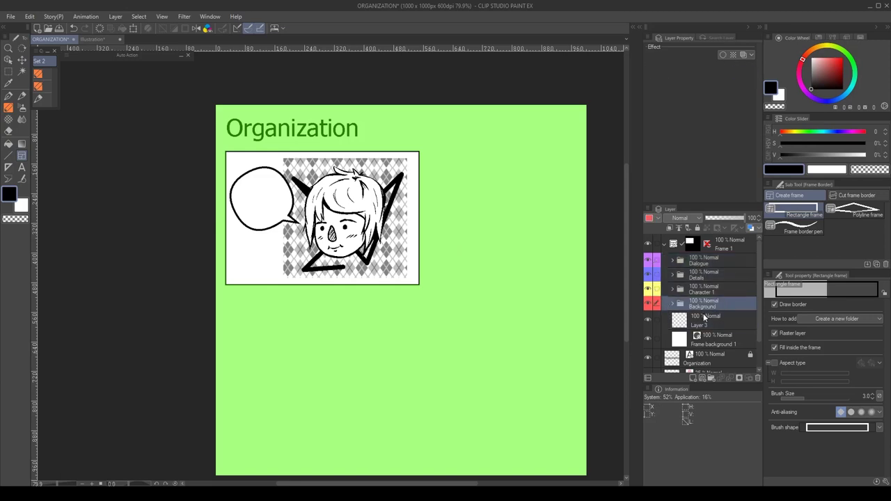
click(704, 318)
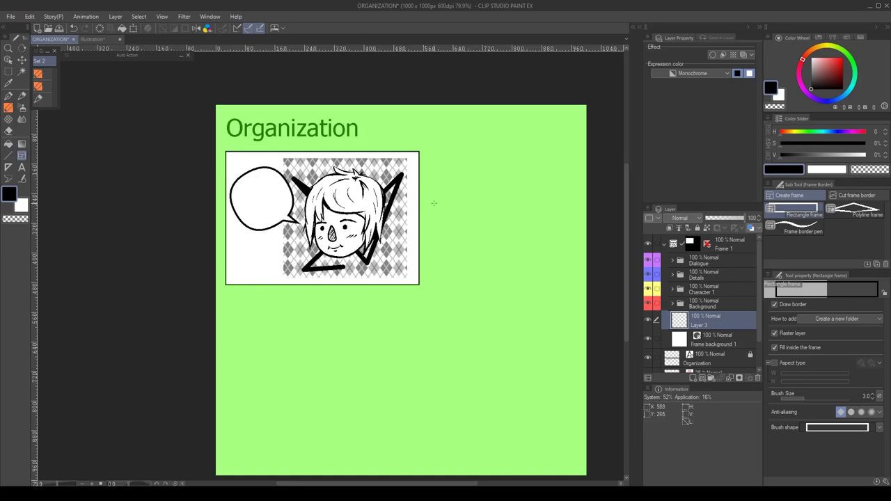
key(p)
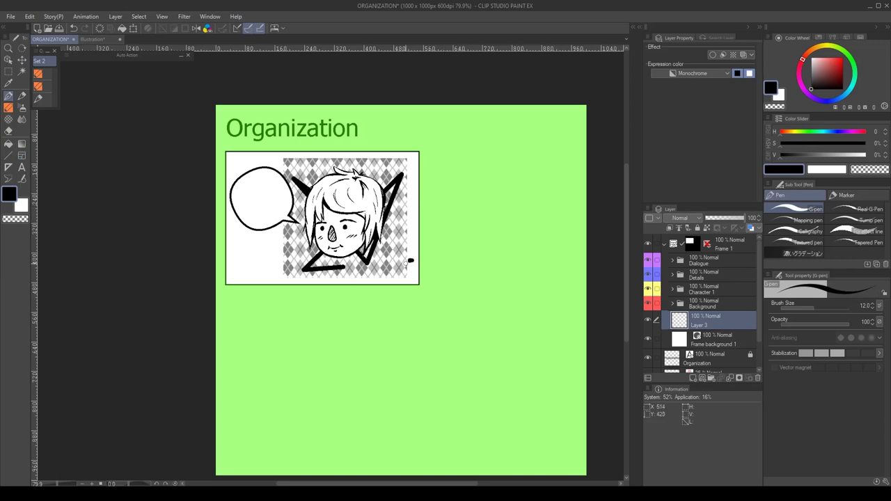
mouse_move(356, 284)
mouse_down()
mouse_move(419, 257)
mouse_move(420, 276)
mouse_up()
mouse_move(262, 263)
mouse_down()
mouse_move(222, 272)
mouse_move(224, 286)
mouse_up()
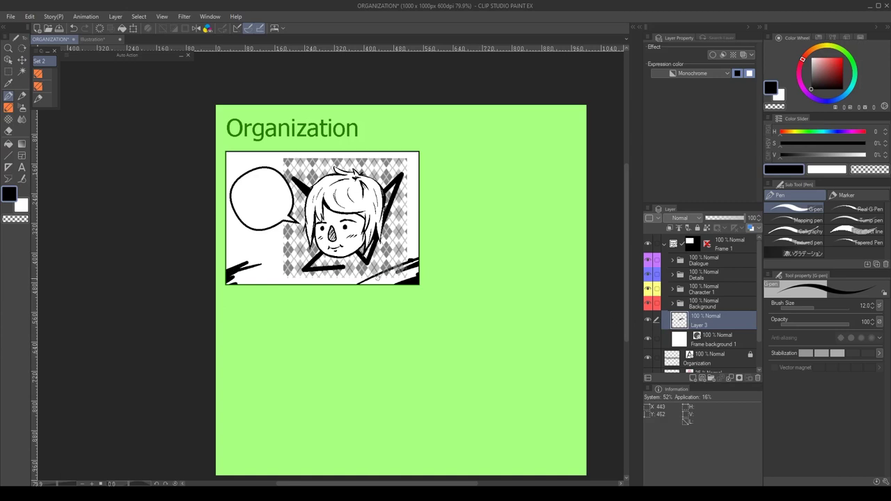
key(e)
mouse_move(349, 298)
mouse_down()
mouse_move(394, 264)
mouse_move(446, 246)
mouse_up()
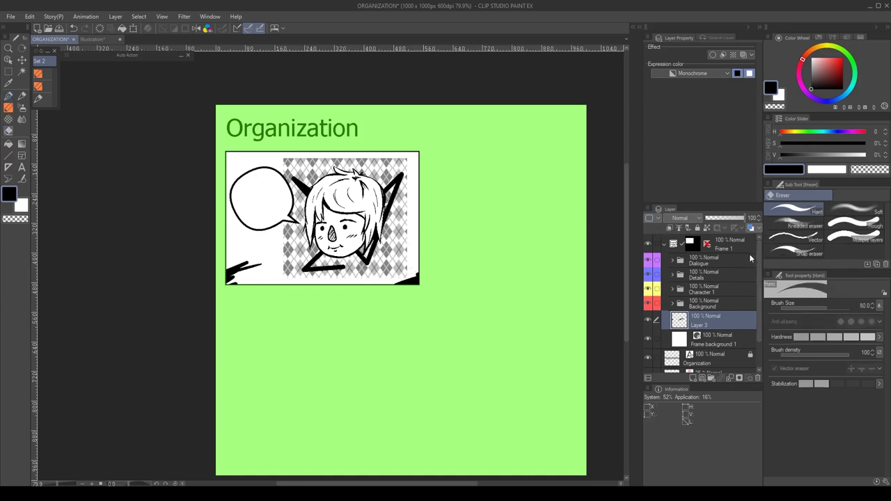
Turn off the mask area display for the Frame 1 folder.
click(727, 247)
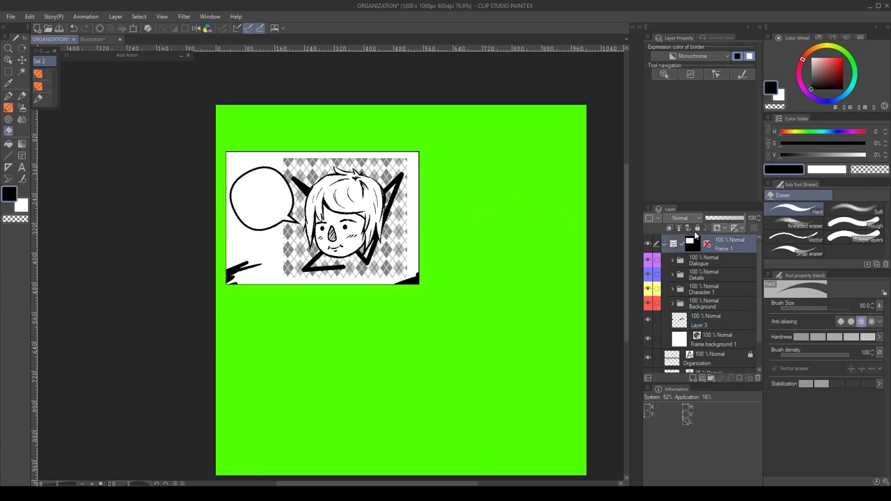
click(721, 228)
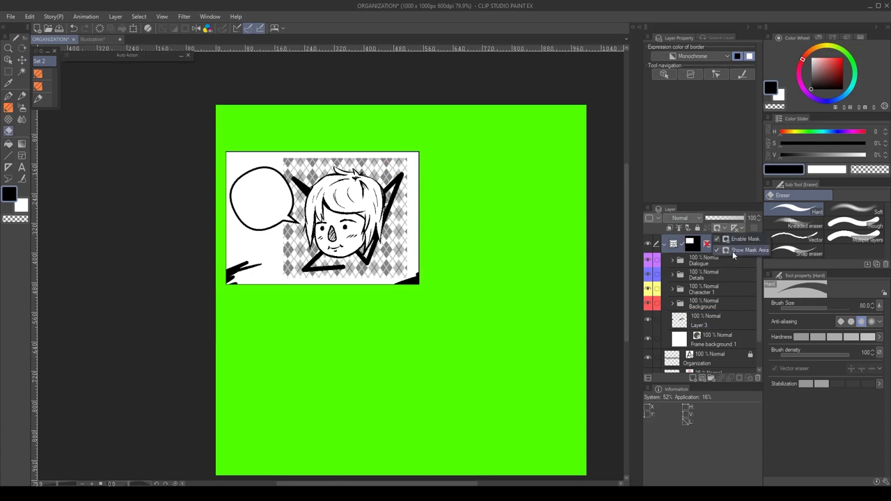
click(735, 249)
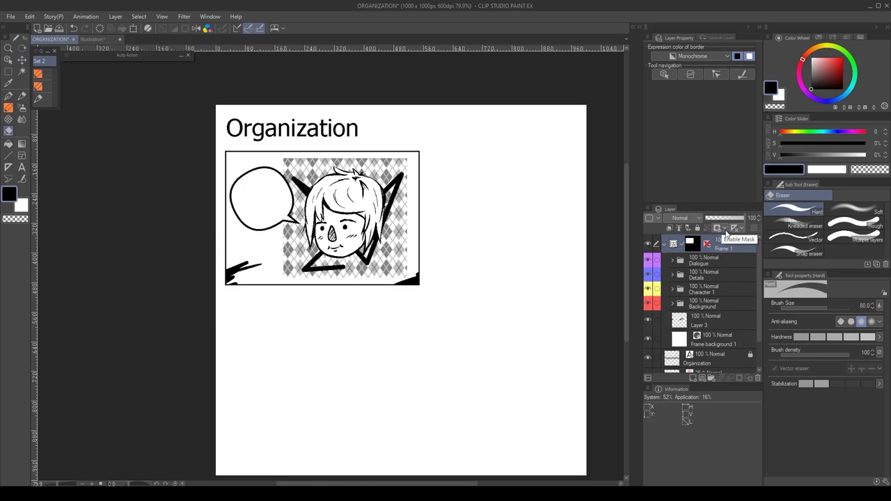
Add a new raster layer directly above the Sketch layer, outside the frame folder.
drag(758, 252, 755, 333)
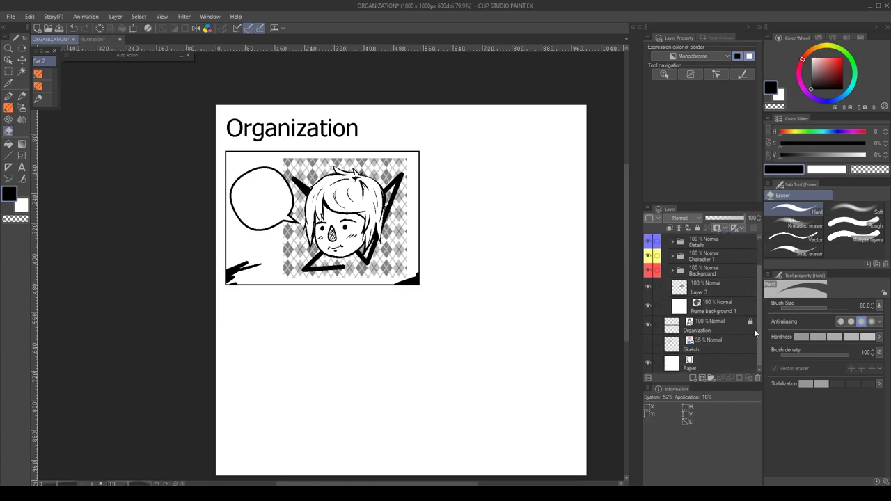
click(713, 346)
click(649, 378)
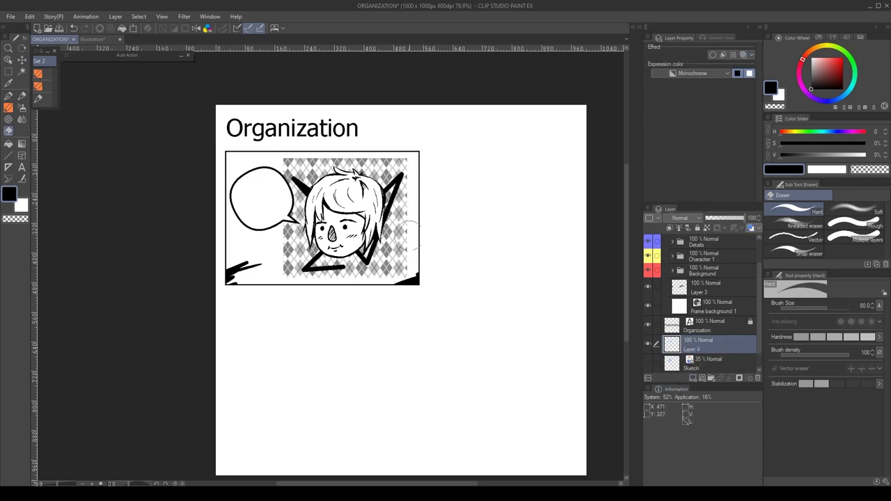
Fill a rectangular selection about 384 by 239 px with black, overlapping the frame's lower-right corner, and deselect it.
key(m)
drag(430, 314, 516, 327)
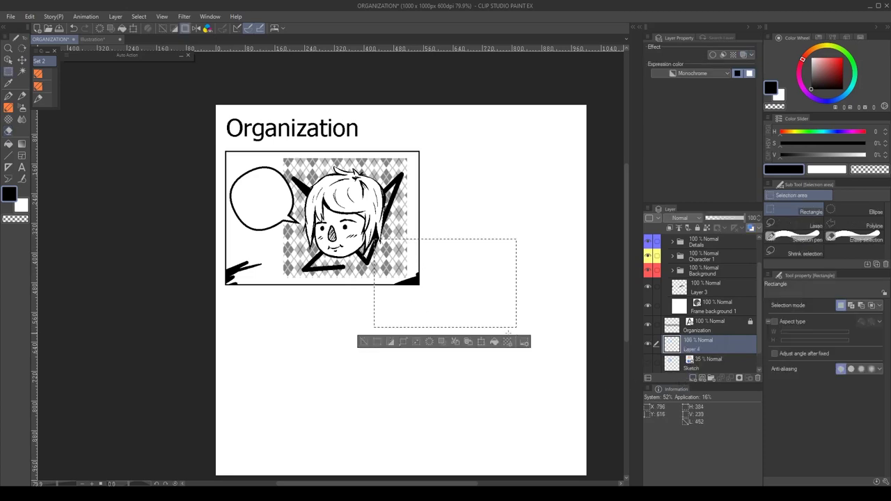
key(alt+Delete)
key(ctrl+d)
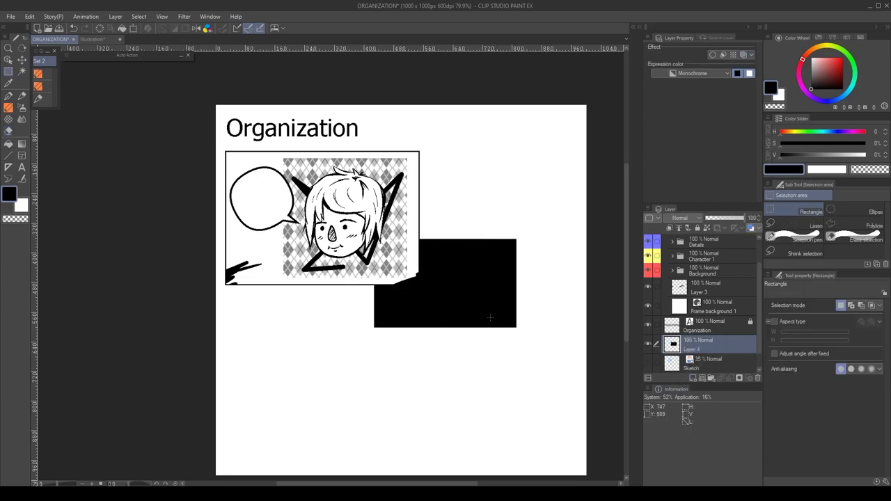
Move the black rectangle on Layer 4 up and slightly left so it sits behind the frame's right edge.
key(k)
drag(478, 294, 463, 219)
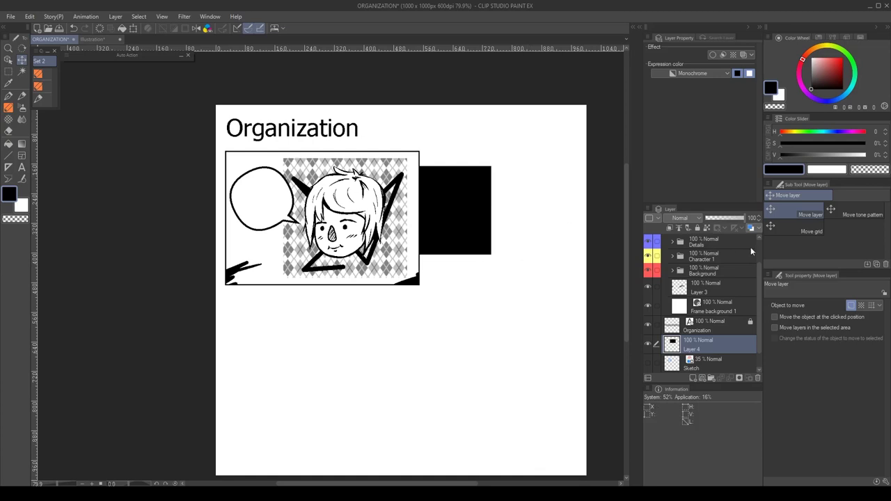
Expand the Character 1 folder inside the Frame 1 folder and examine its nested layers and the neighbouring folders.
click(740, 286)
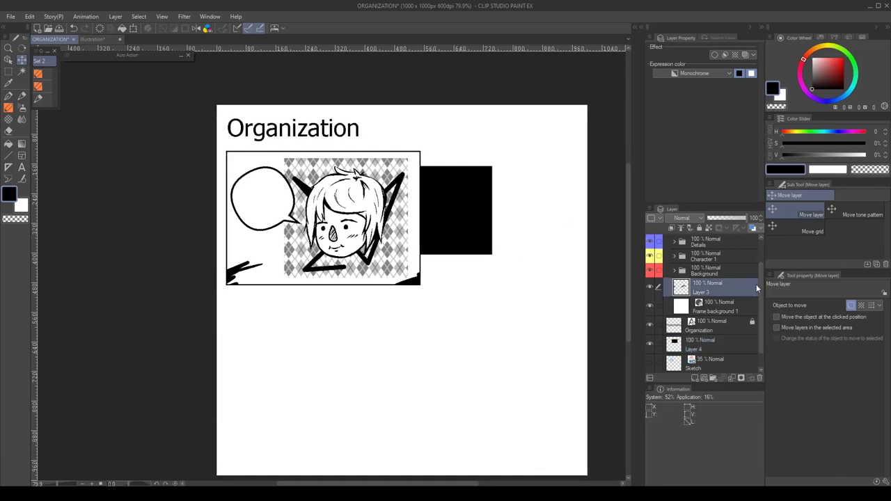
scroll(761, 285, up, 2)
click(729, 249)
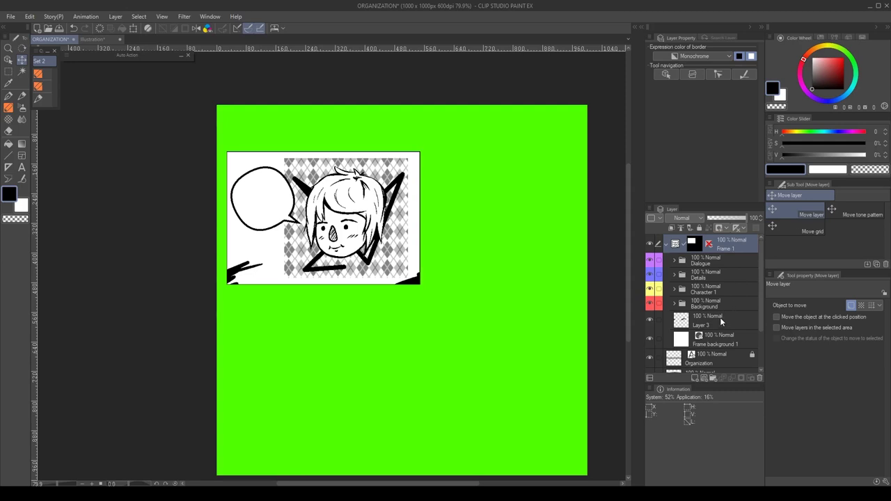
click(696, 290)
click(673, 290)
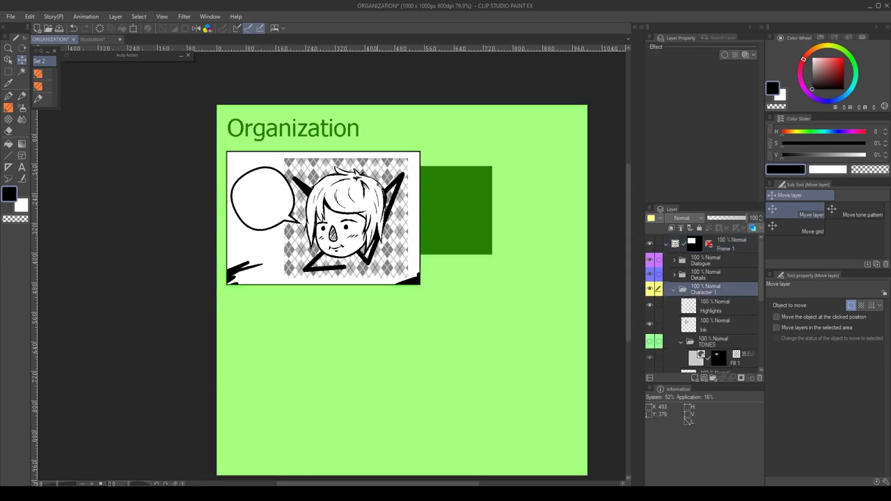
drag(763, 281, 753, 302)
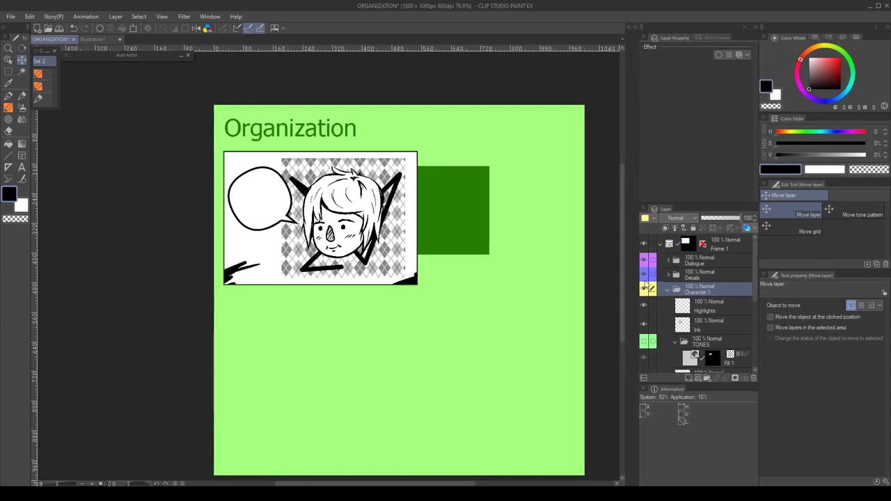
click(726, 245)
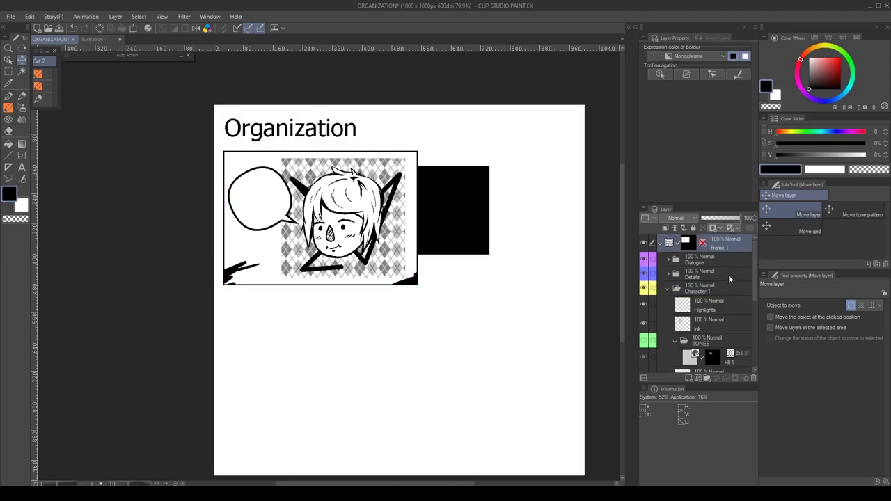
click(728, 275)
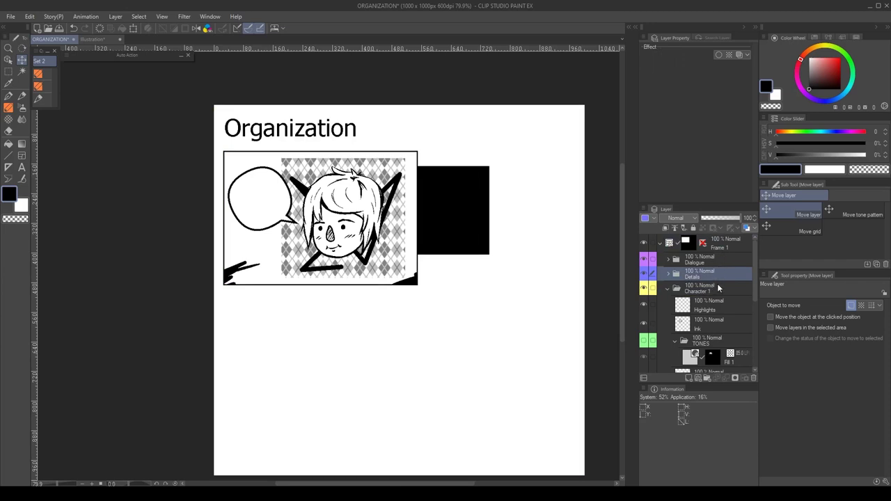
scroll(754, 278, down, 2)
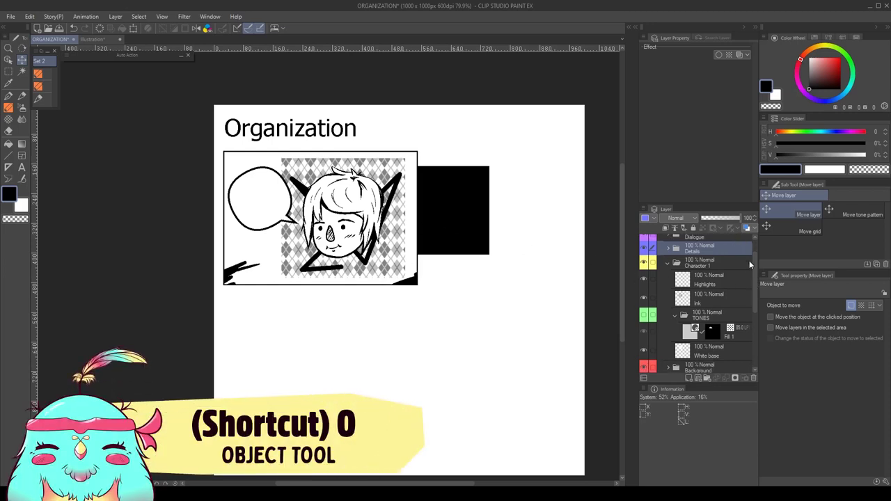
Select the comic frame's border as an object, set its brush size to 8, and deselect the frame.
click(7, 61)
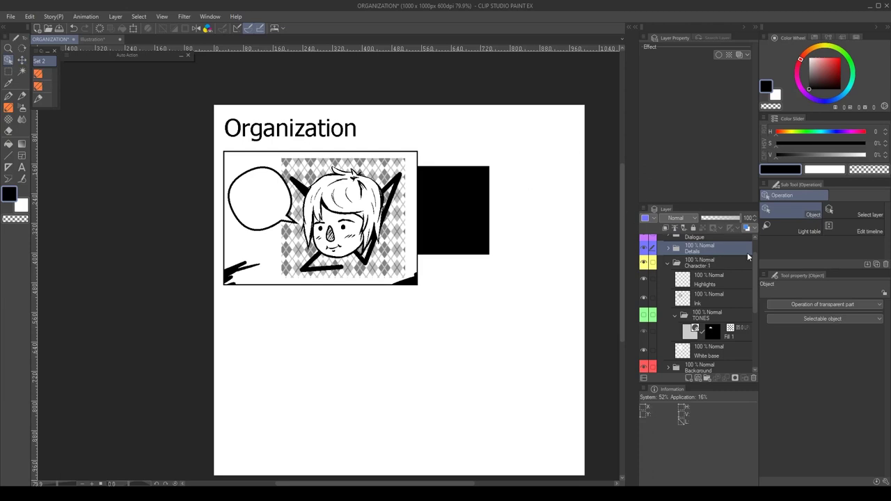
click(418, 161)
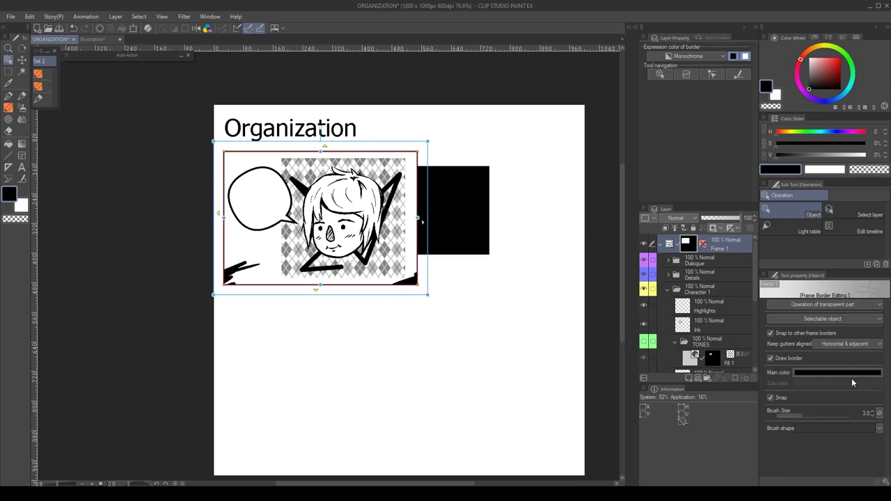
click(874, 413)
click(875, 413)
click(875, 413)
click(874, 413)
click(874, 413)
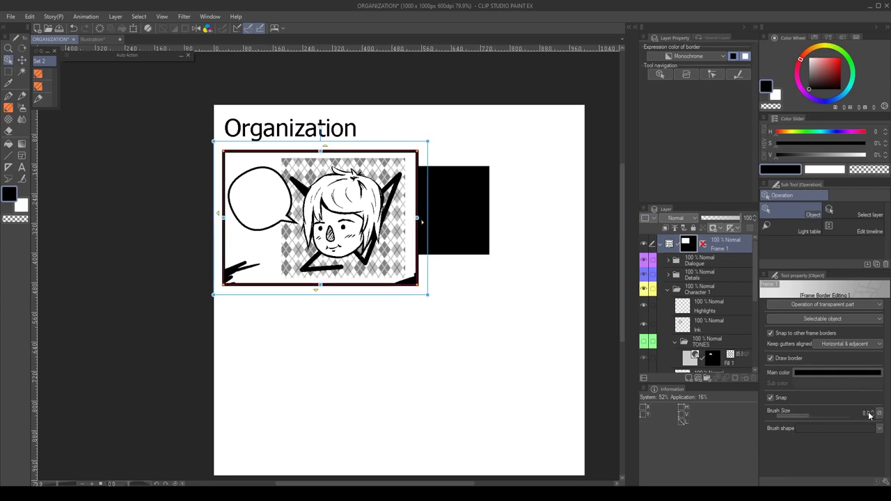
click(699, 274)
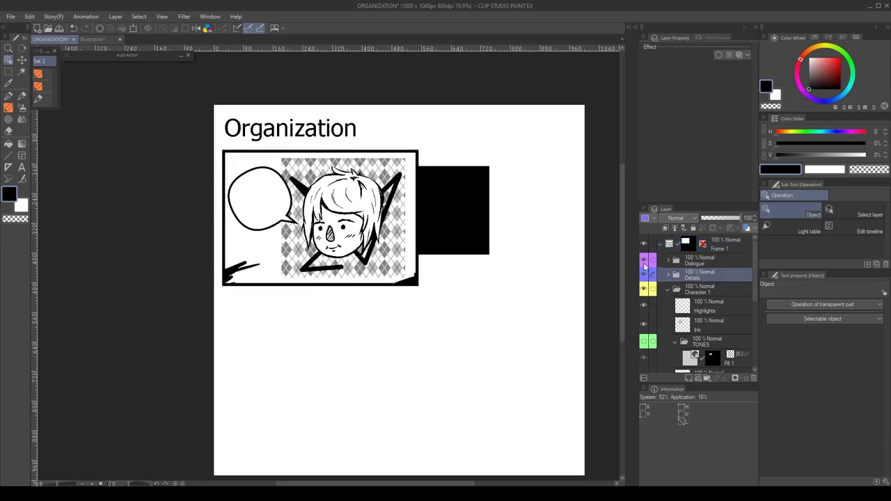
Widen the frame by moving its right edge outward over part of the black rectangle, and select the Dialogue folder.
click(419, 156)
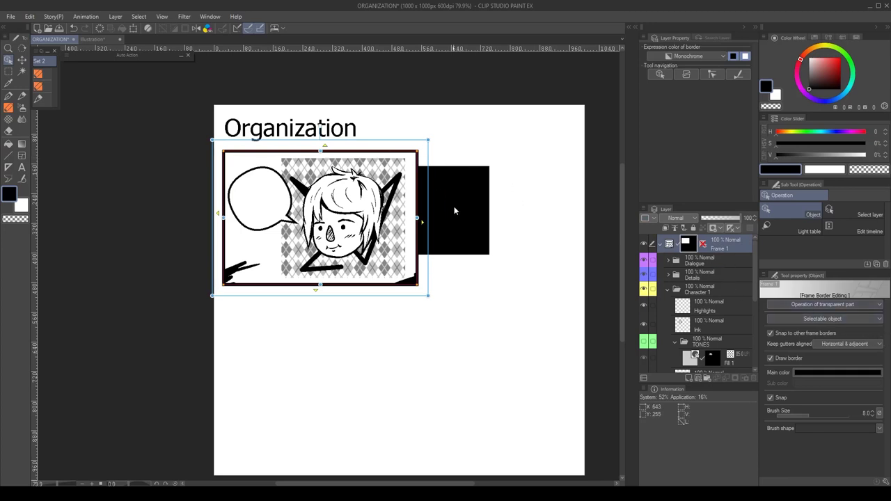
mouse_move(418, 220)
mouse_down()
mouse_move(451, 221)
mouse_move(402, 220)
mouse_move(418, 219)
mouse_up()
drag(418, 152, 508, 153)
drag(464, 224, 435, 224)
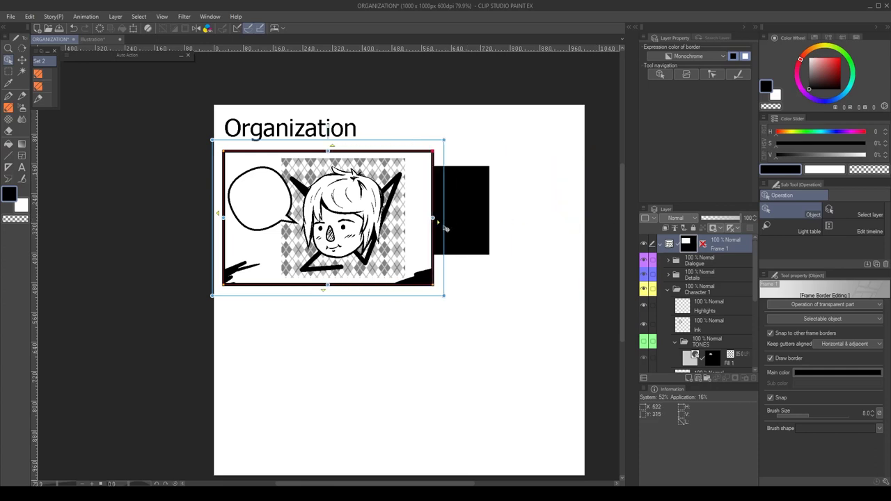
click(702, 264)
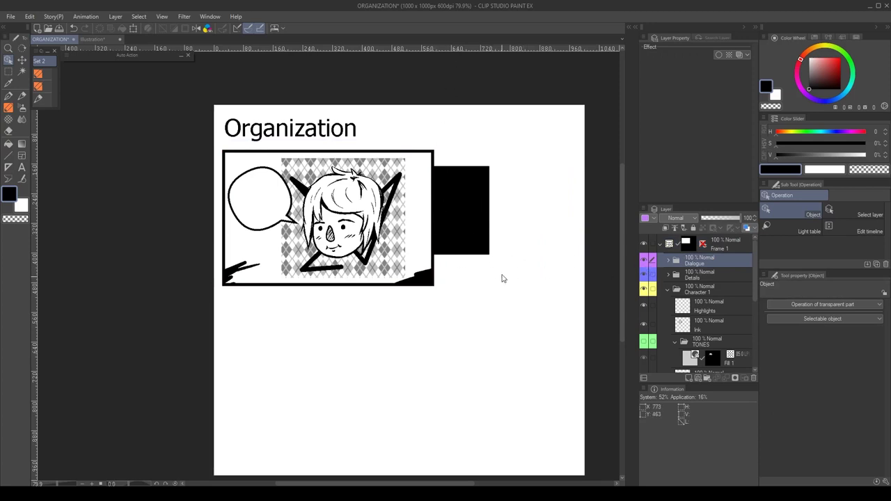
Show the Material palette, widen it and its category list, look through the manga framing templates, and hide it again.
scroll(502, 273, down, 1)
scroll(415, 253, up, 1)
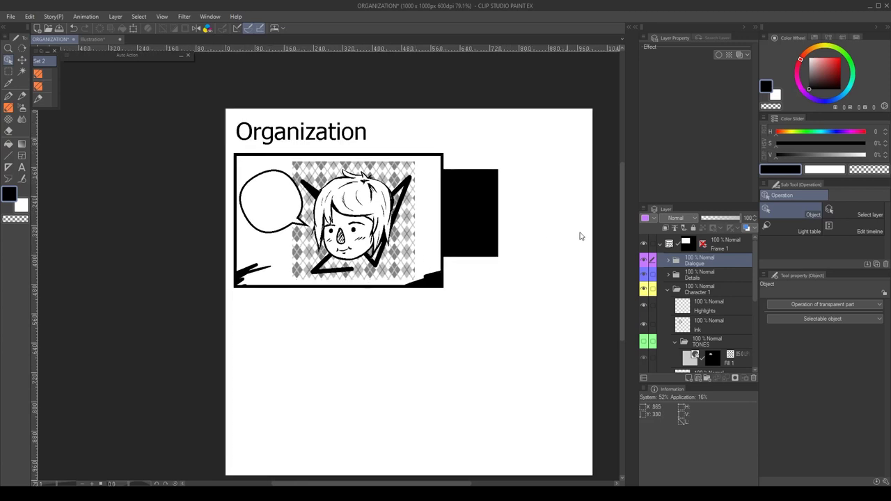
click(636, 26)
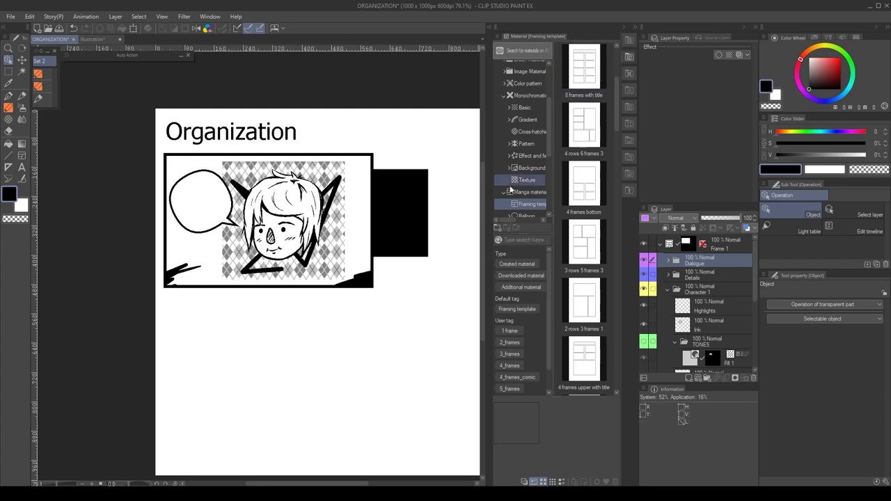
scroll(533, 94, down, 2)
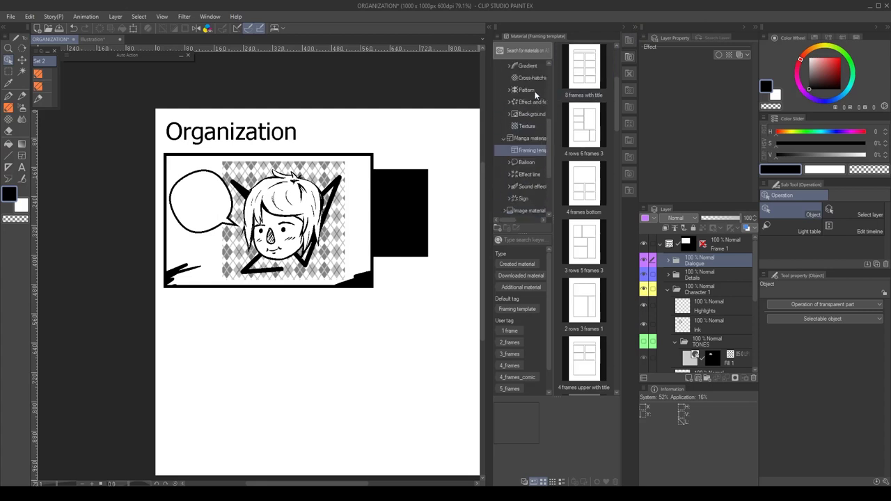
scroll(534, 120, up, 1)
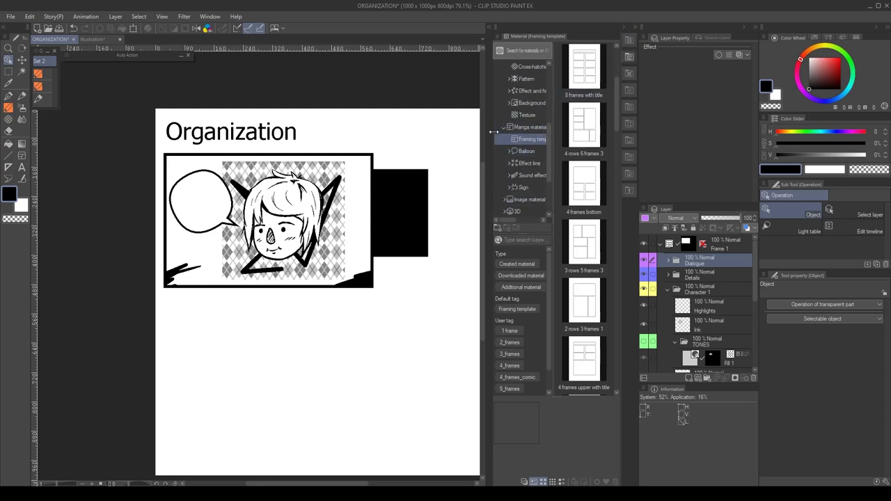
drag(491, 131, 440, 132)
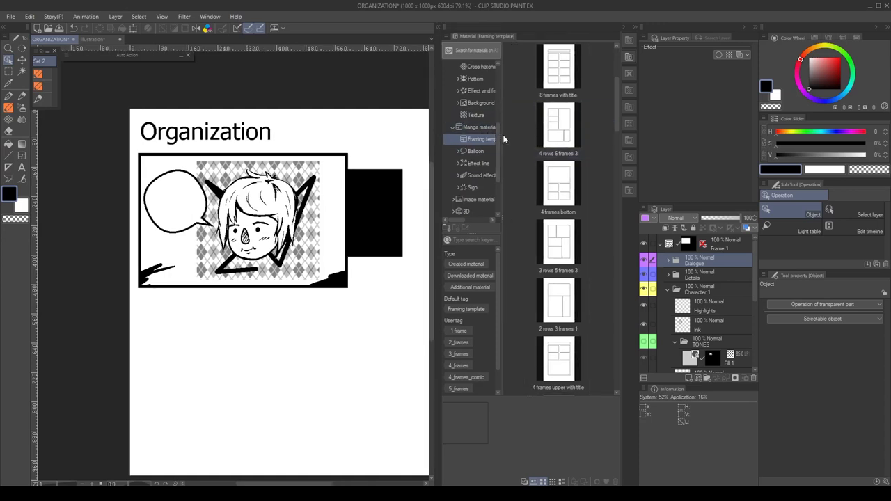
drag(502, 137, 528, 138)
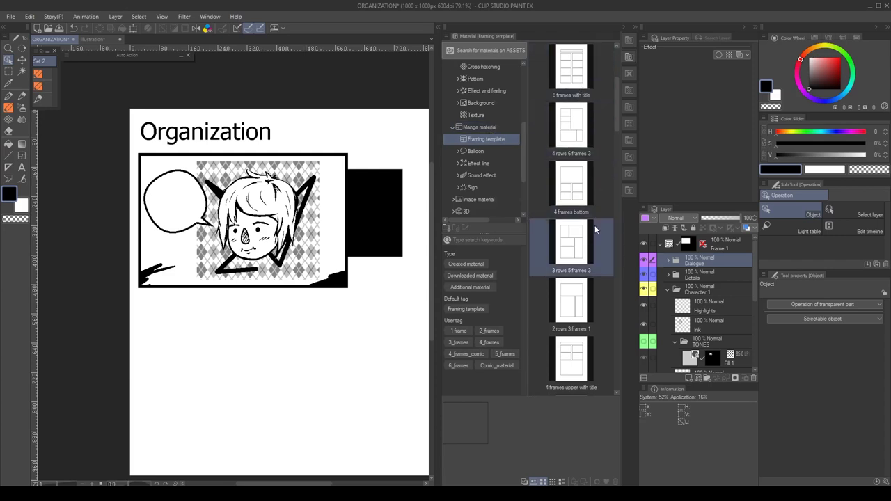
scroll(591, 237, down, 5)
scroll(577, 149, down, 6)
scroll(578, 237, down, 3)
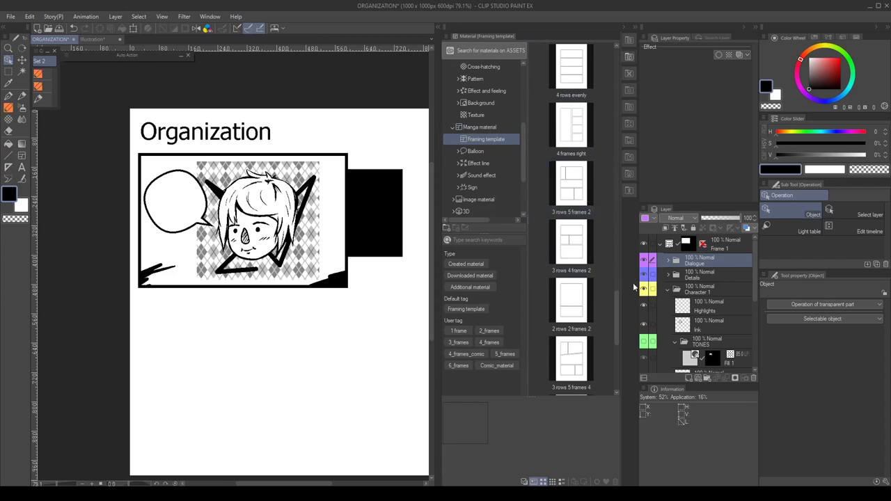
scroll(571, 237, up, 5)
scroll(569, 206, up, 3)
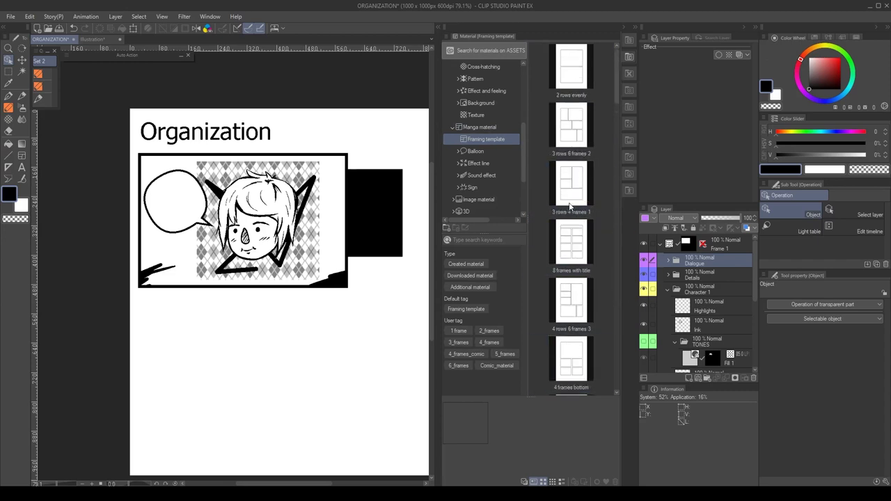
click(635, 26)
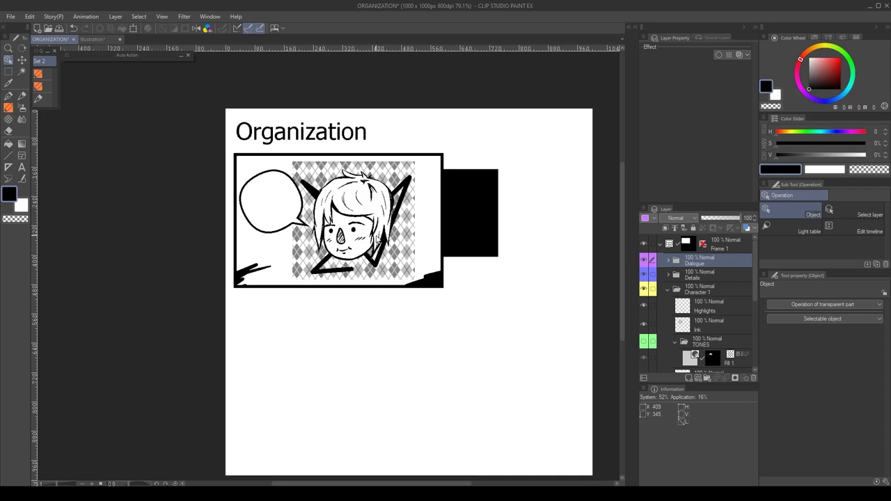
Collapse the Character 1 folder and look over the folders and layers contained in the Frame 1 folder.
scroll(378, 240, up, 1)
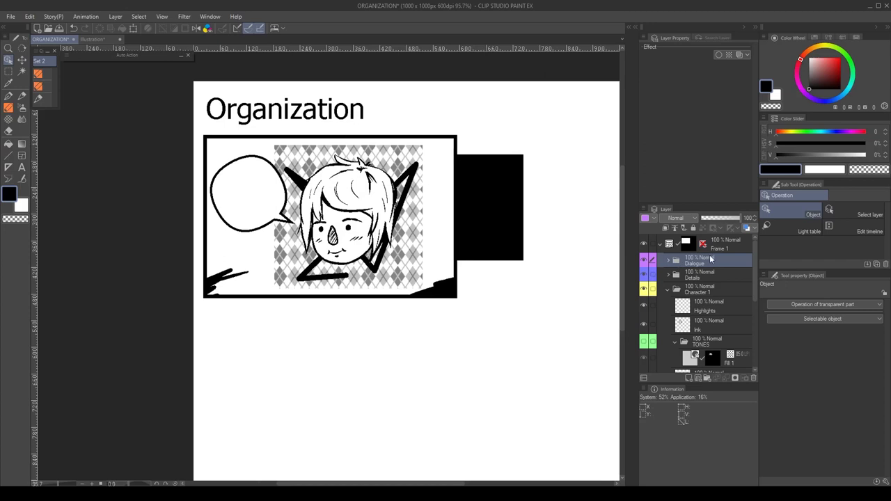
click(667, 291)
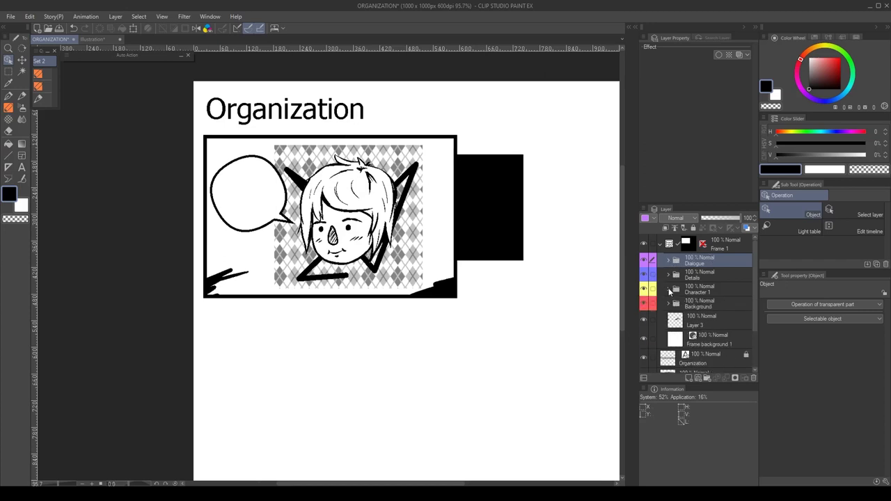
click(698, 303)
scroll(701, 318, down, 1)
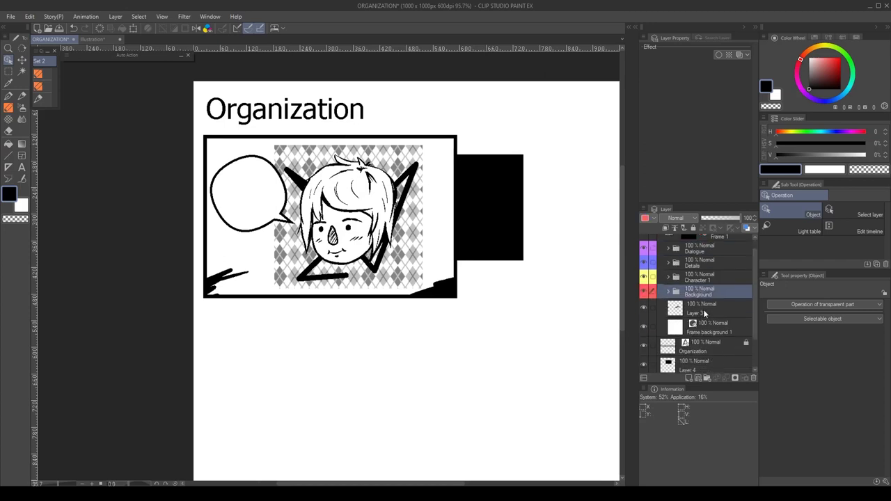
click(705, 313)
scroll(705, 314, down, 1)
scroll(705, 315, up, 2)
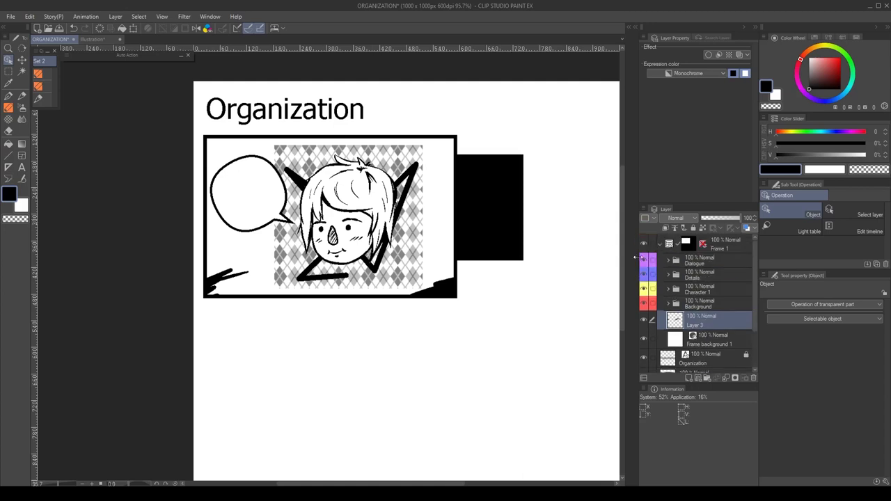
Hide and show the Background and Character 1 folders, and try to nudge the Background folder's artwork slightly.
click(644, 304)
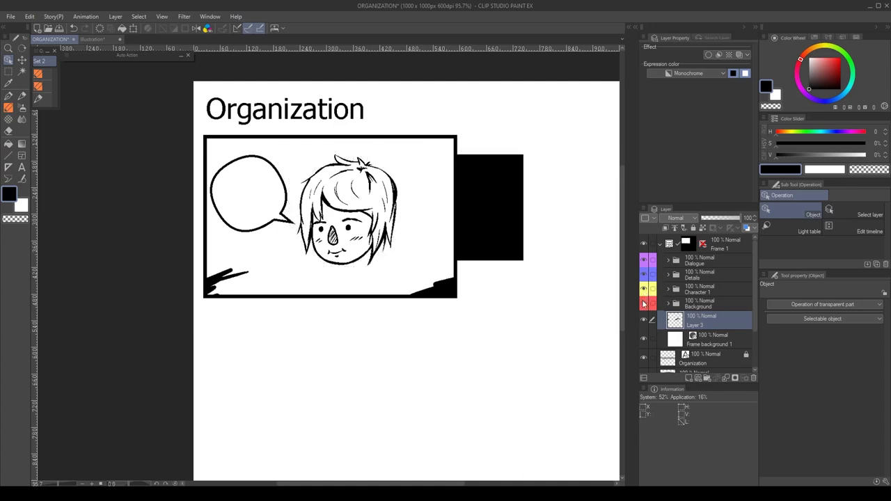
click(644, 288)
click(643, 288)
click(643, 304)
click(708, 307)
drag(382, 267, 392, 270)
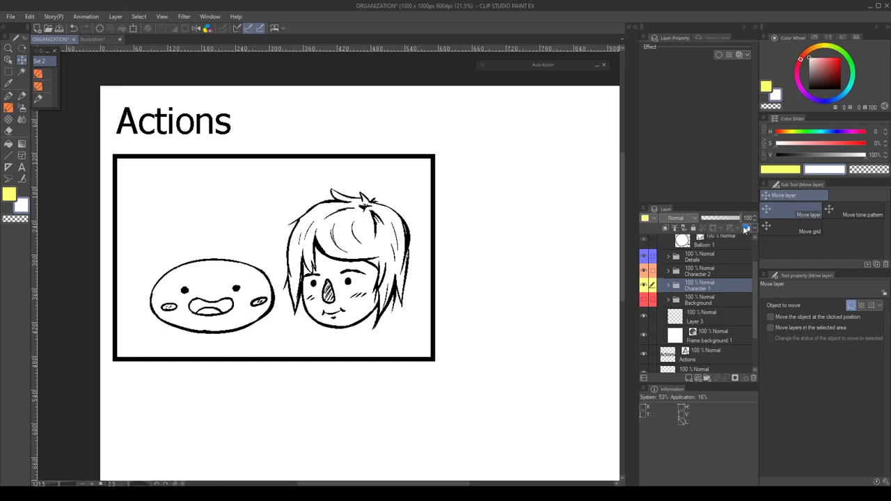
Try the blue layer color effect on the Character 1 folder, toggling it through undo and redo, and undo it.
click(747, 228)
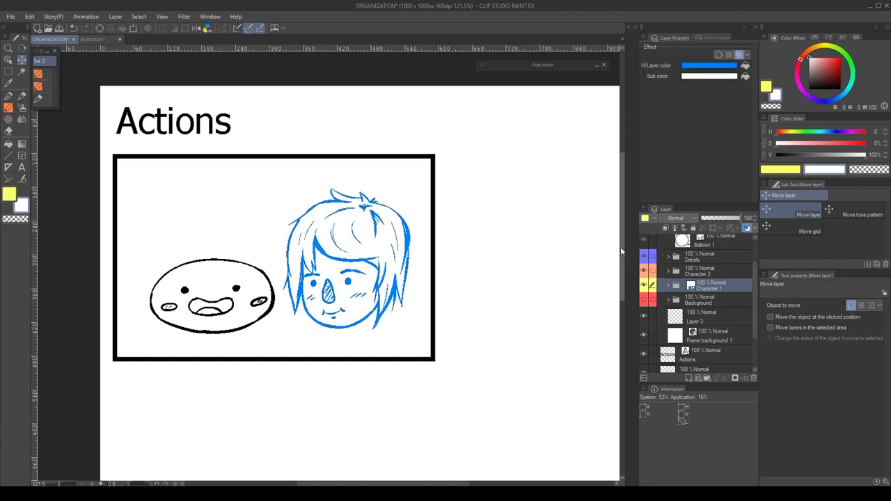
key(ctrl+z)
key(ctrl+y)
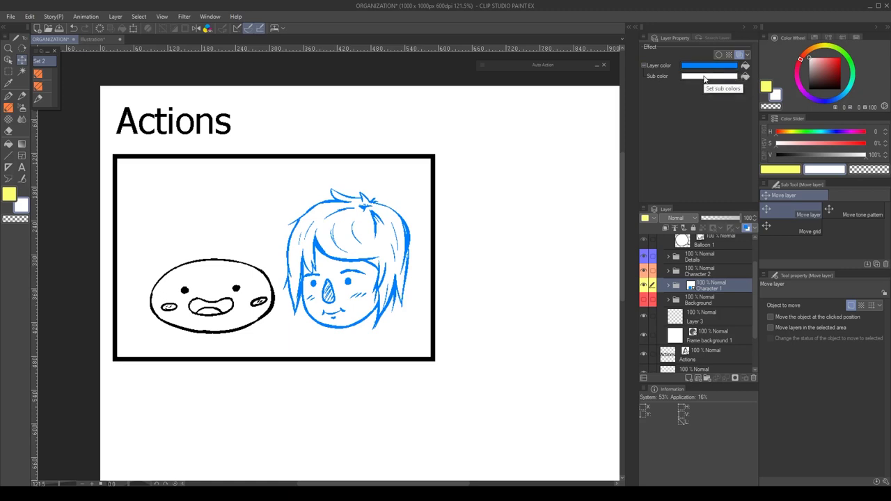
key(ctrl+z)
Select Layer 4, expand the Auto Action palette, and check where that palette is listed among the available windows.
scroll(686, 294, down, 1)
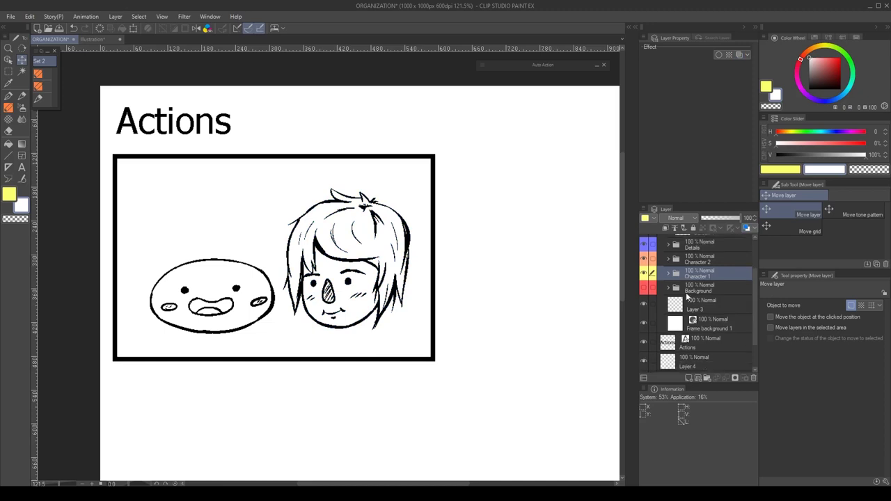
scroll(687, 296, down, 2)
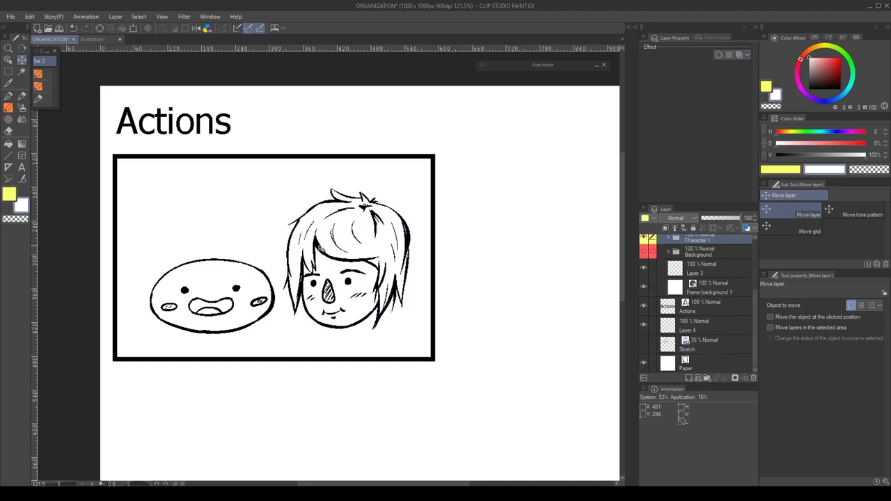
click(705, 326)
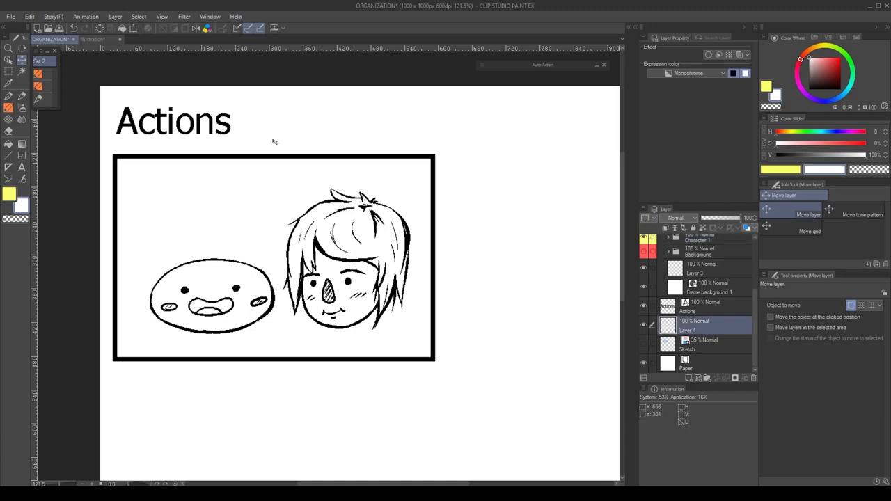
click(596, 66)
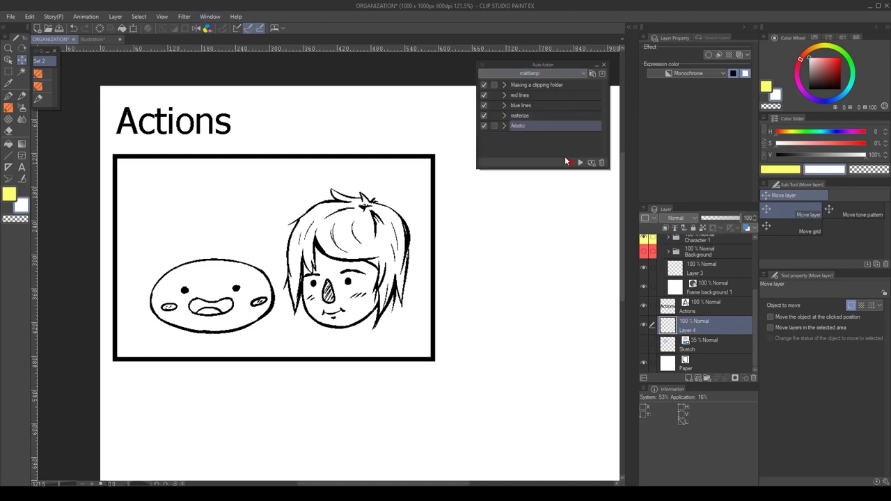
click(215, 16)
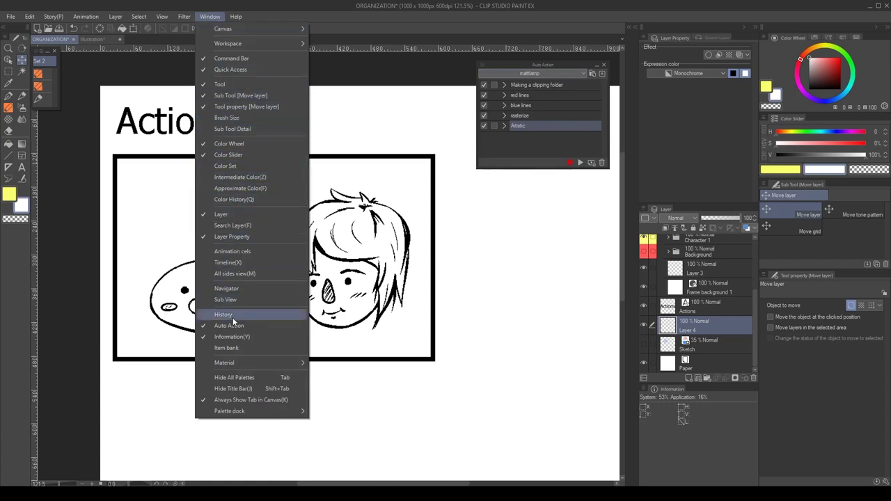
click(469, 5)
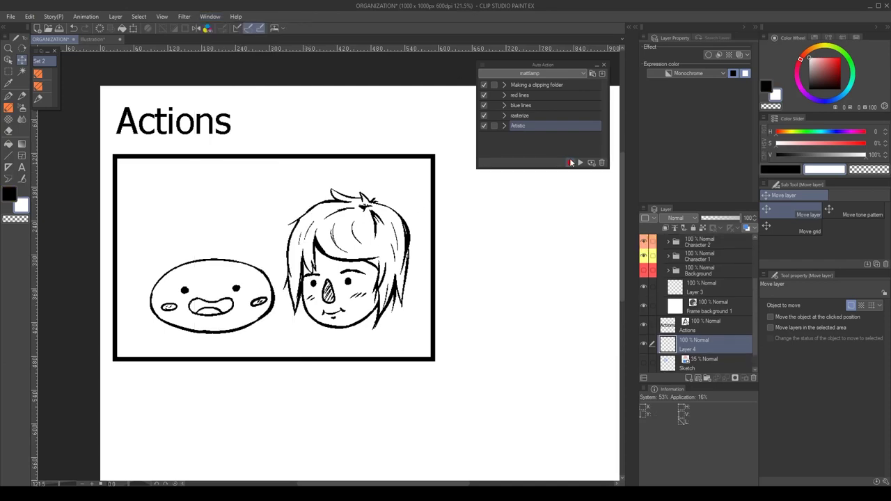
Create a new auto action named "green lines" in the current action set.
click(570, 163)
click(591, 163)
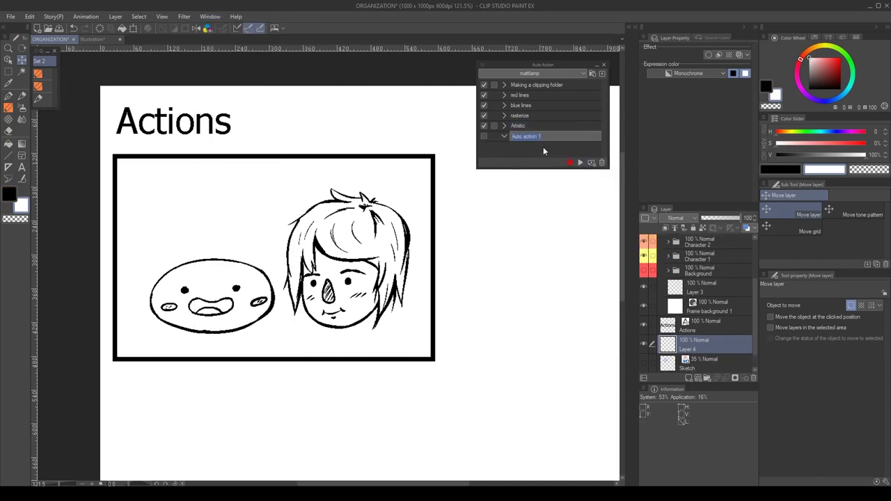
text(green lines)
key(Return)
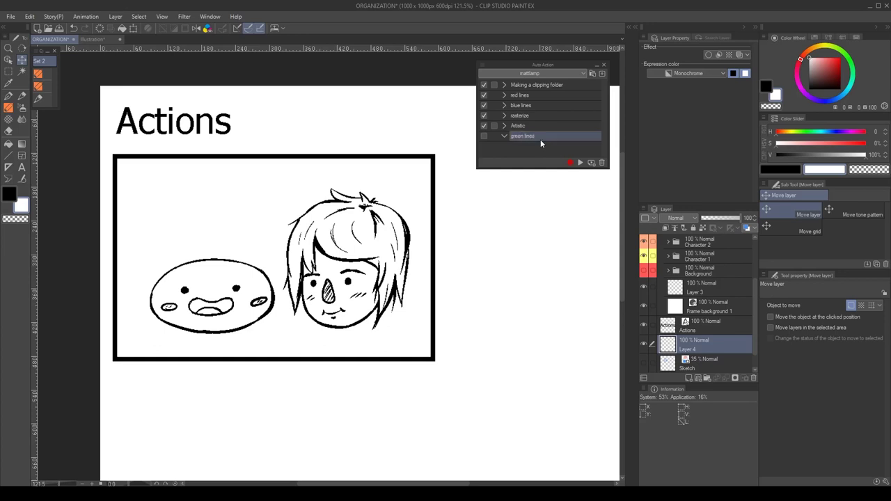
Start recording the green lines action, turn on Layer 4's layer color, and set it to bright green with hue 121.
click(571, 163)
click(764, 84)
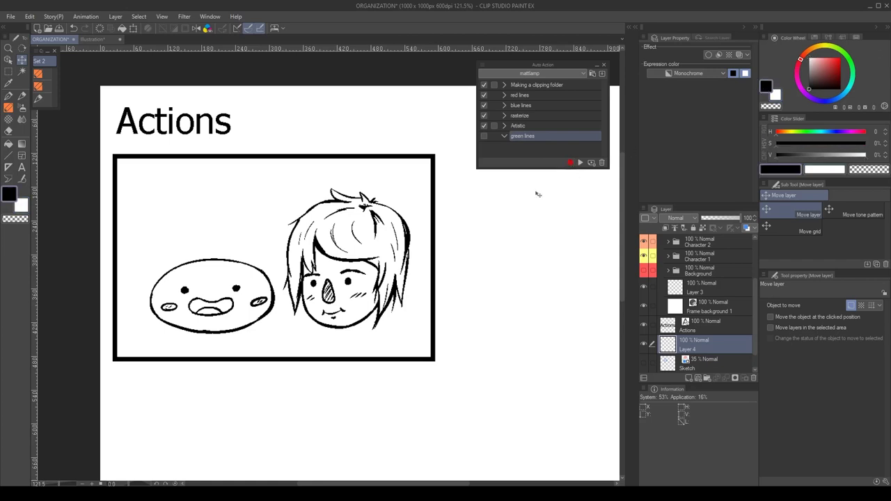
click(572, 163)
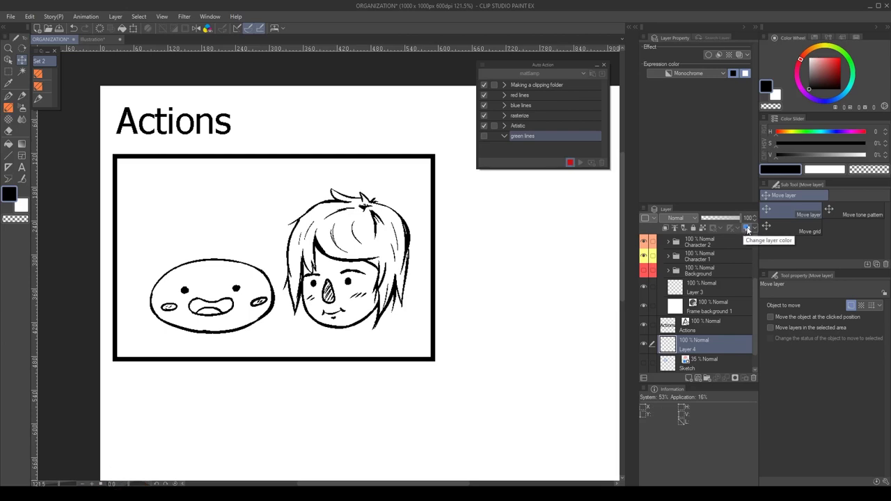
click(747, 229)
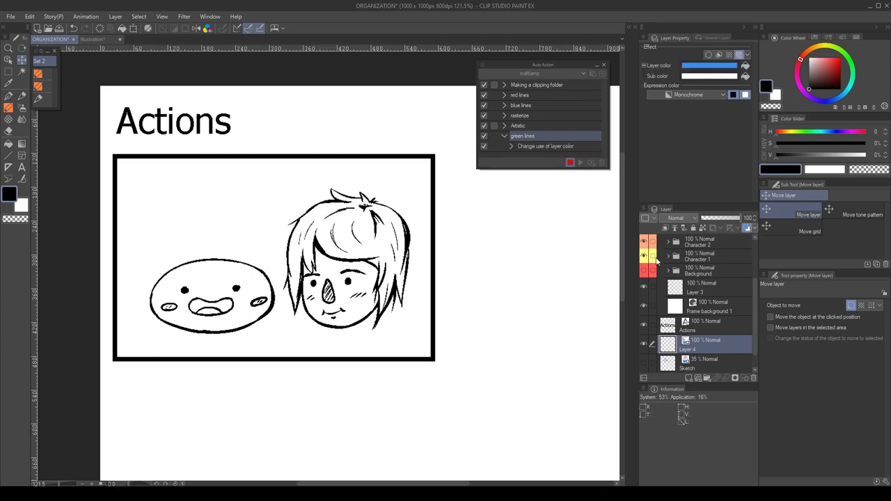
click(848, 61)
drag(836, 67, 844, 49)
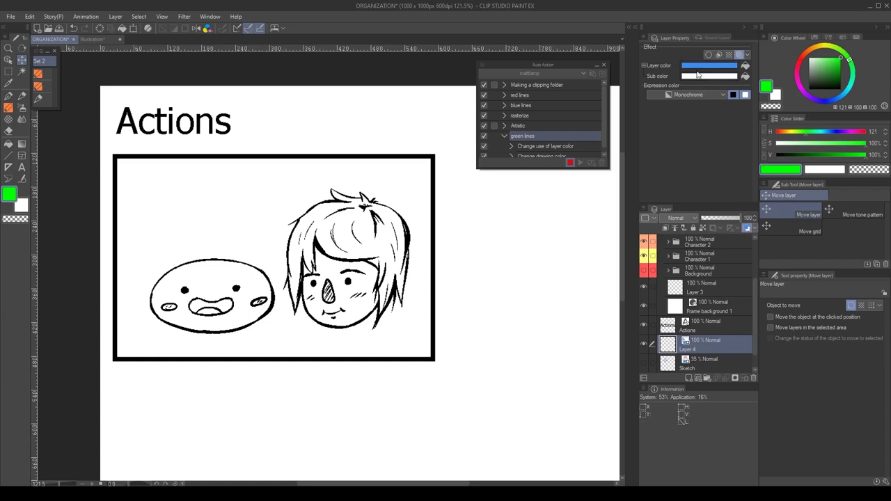
click(746, 66)
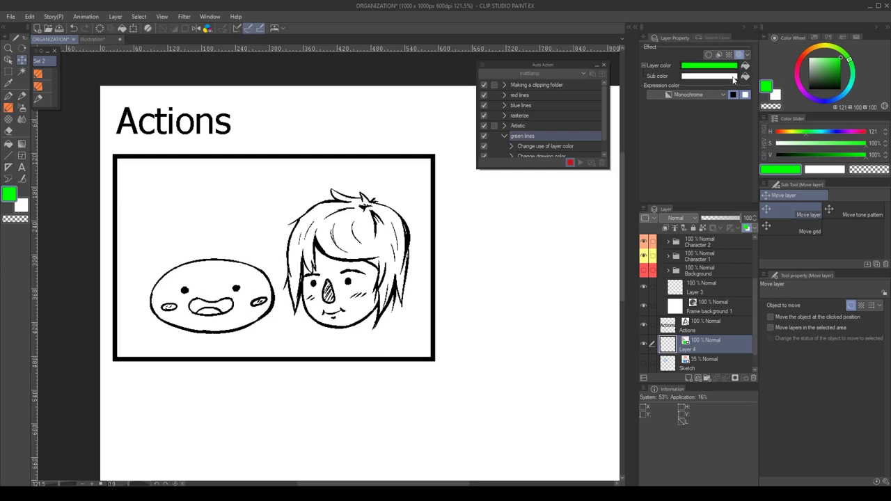
Set the layer effect's sub color to yellow with hue 61 and stop recording the action.
click(834, 48)
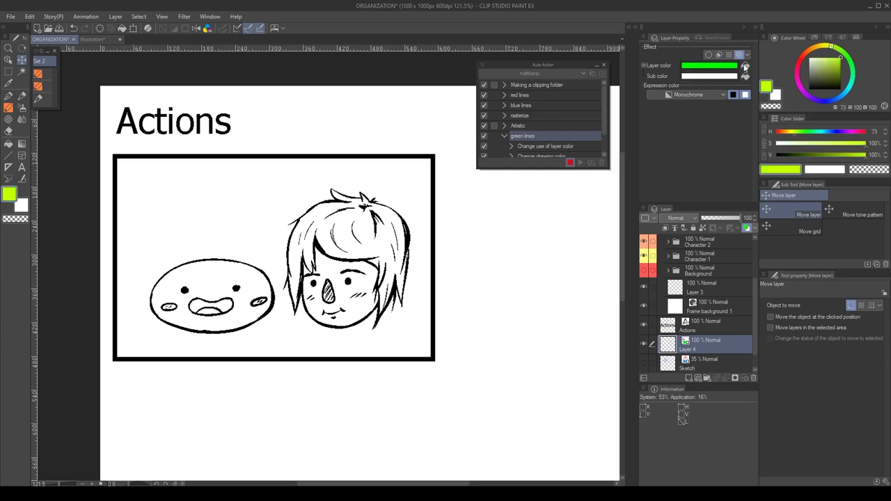
click(826, 47)
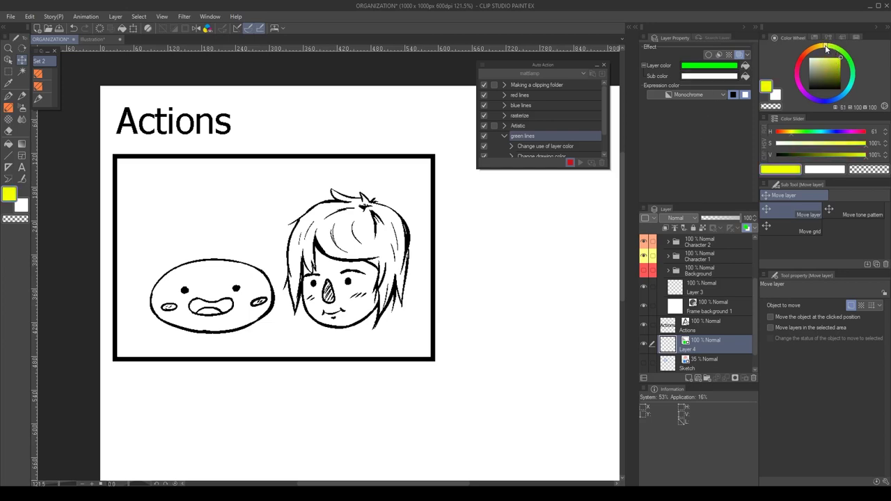
click(744, 76)
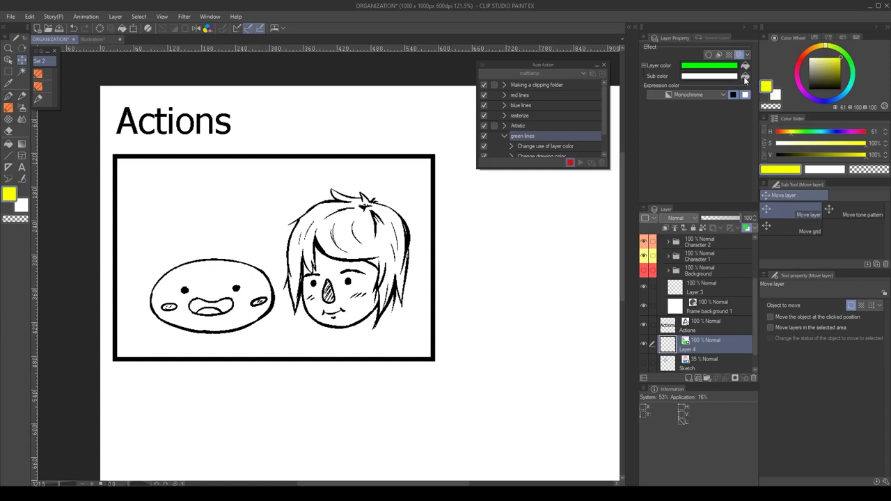
click(570, 166)
Delete both Change drawing color operations from the green lines action.
click(559, 145)
scroll(559, 145, down, 2)
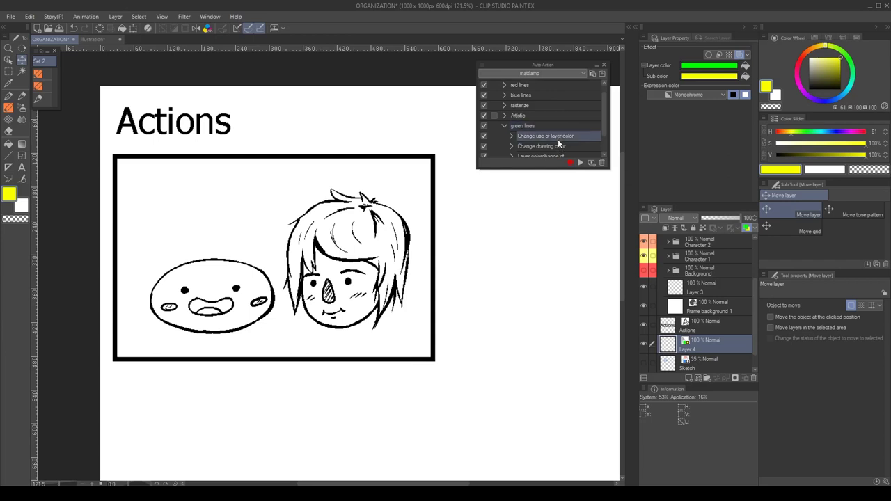
click(557, 139)
click(601, 163)
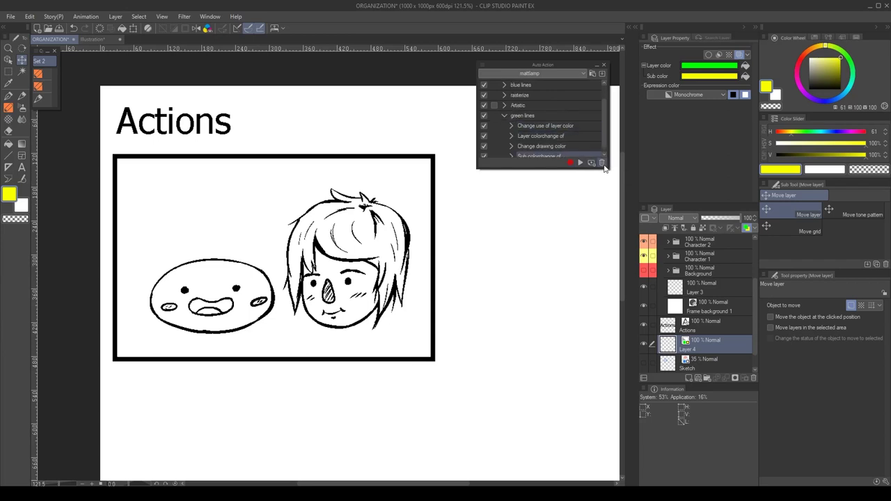
scroll(562, 131, down, 1)
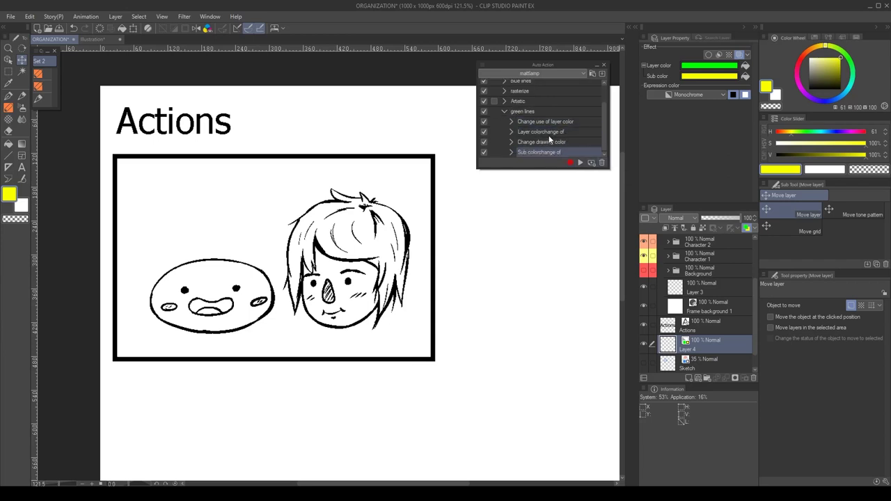
click(557, 141)
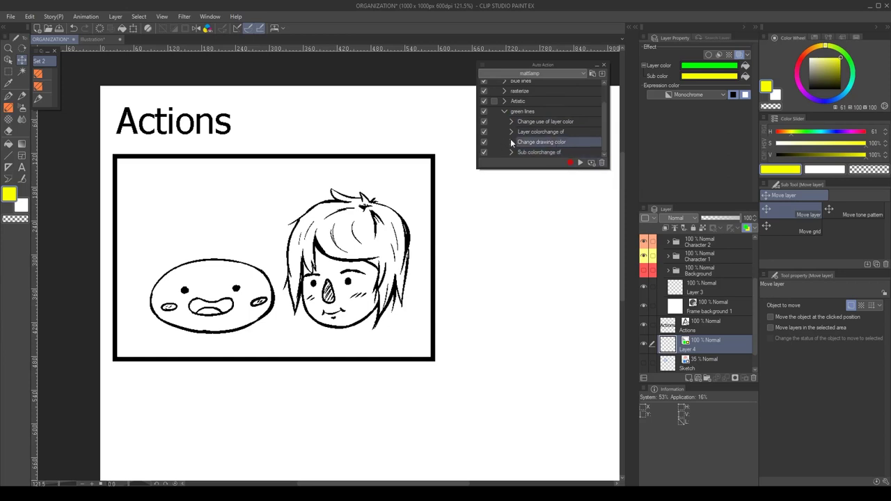
click(602, 163)
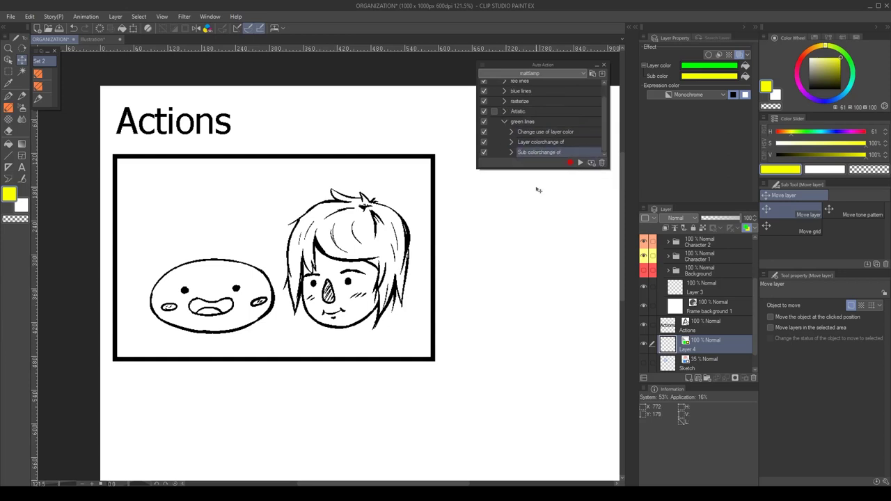
Play the green lines action on the Character 1 folder, undo it, and try red as the folder's layer color.
click(527, 121)
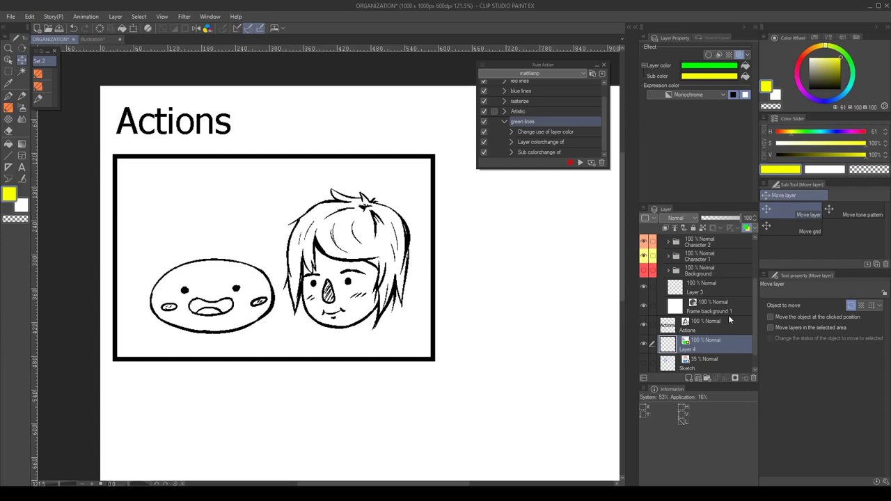
scroll(706, 300, up, 2)
click(706, 298)
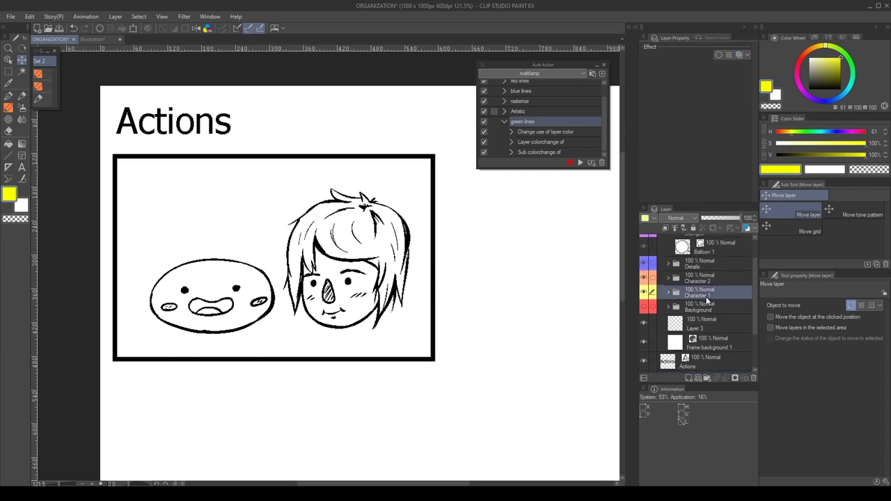
click(581, 163)
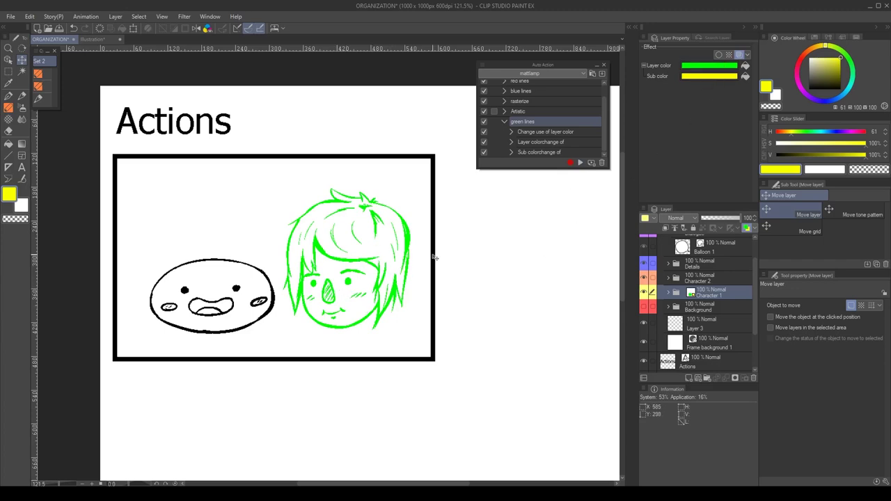
key(ctrl+z)
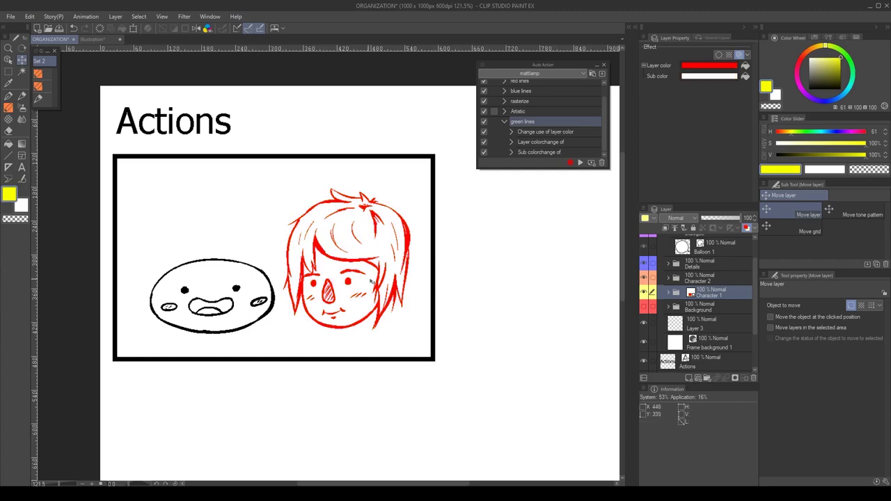
Assign the shortcut Ctrl+F5 to the green lines auto action in the shortcut settings and confirm the change.
click(11, 16)
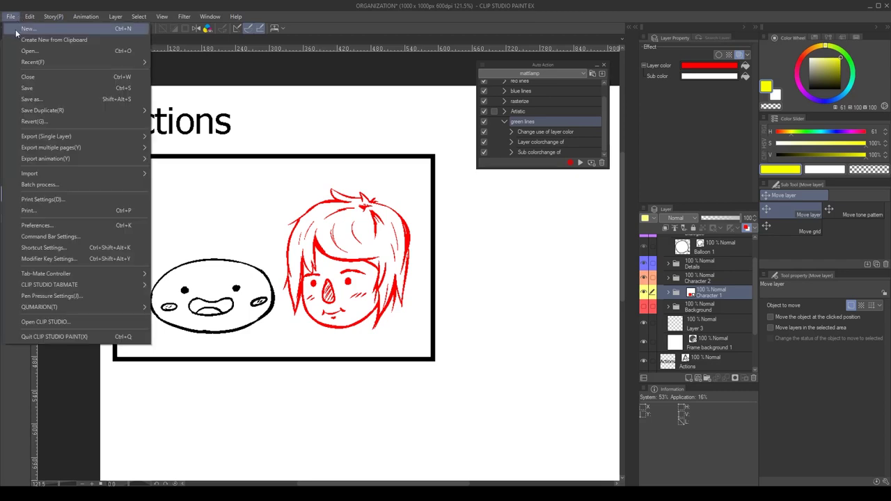
click(77, 249)
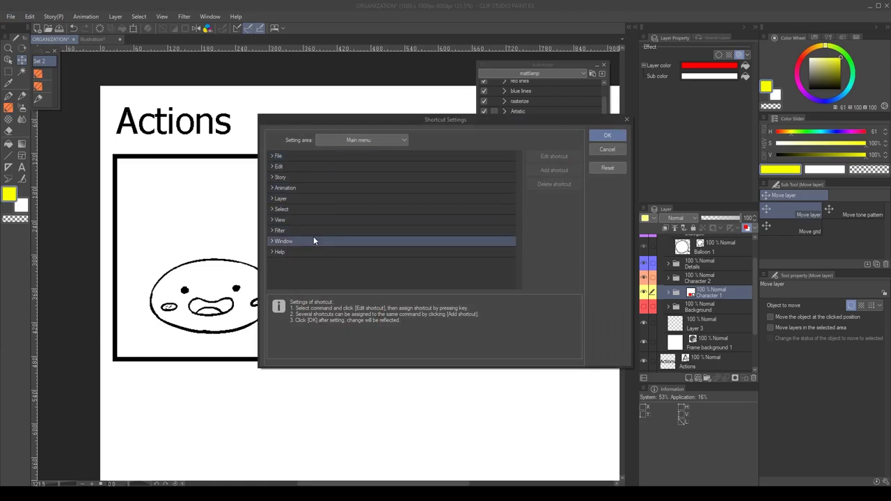
click(360, 140)
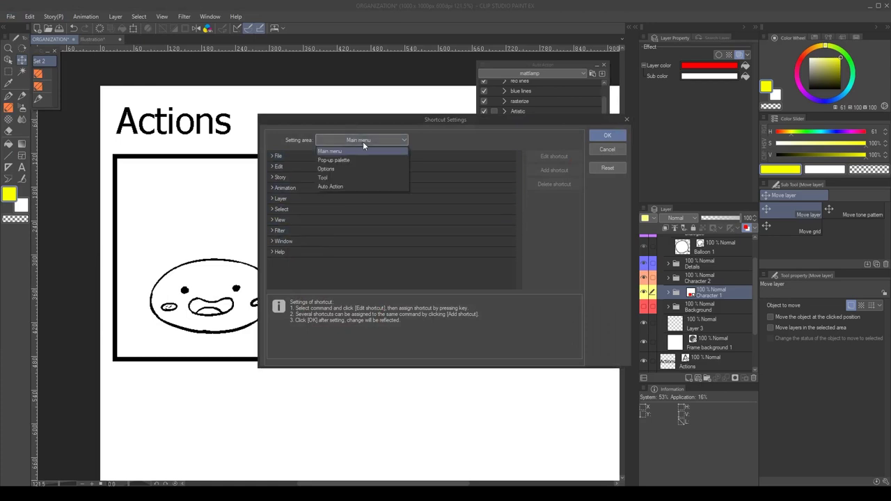
click(338, 186)
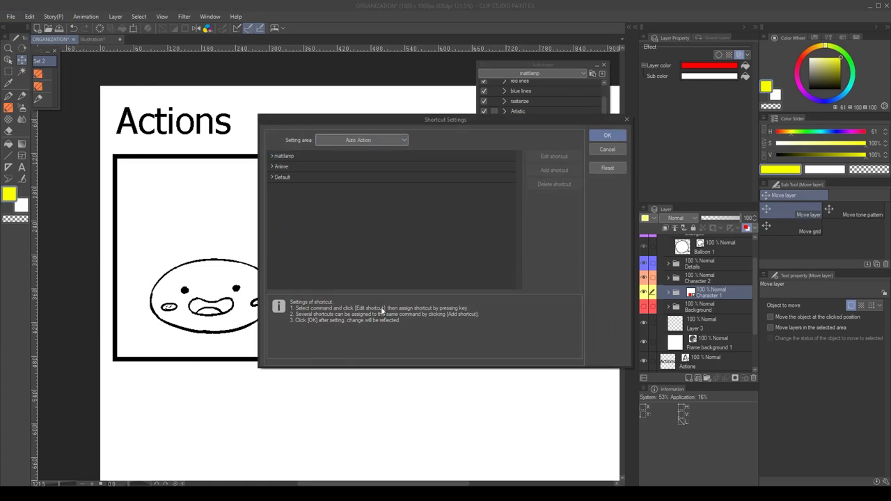
click(271, 155)
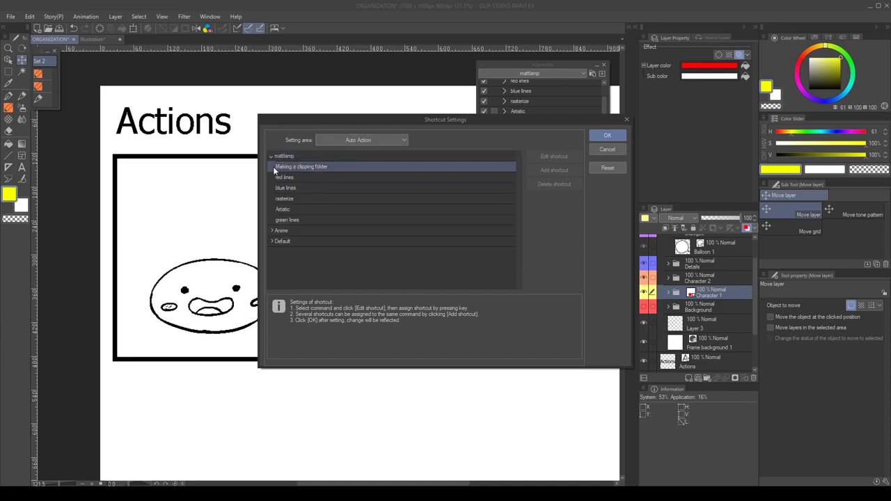
click(298, 219)
click(565, 156)
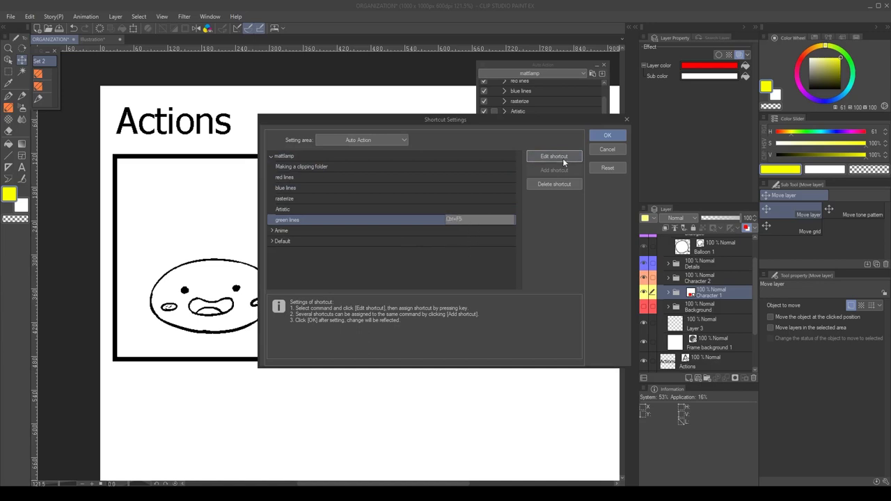
click(525, 241)
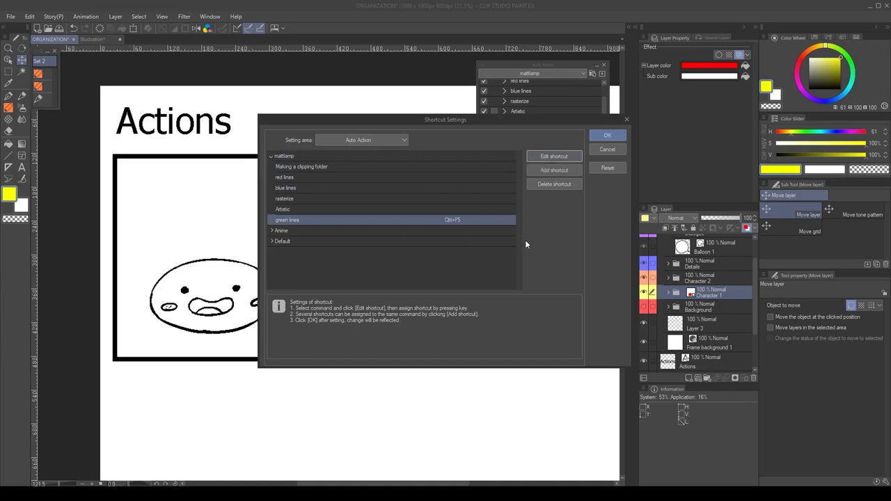
click(607, 137)
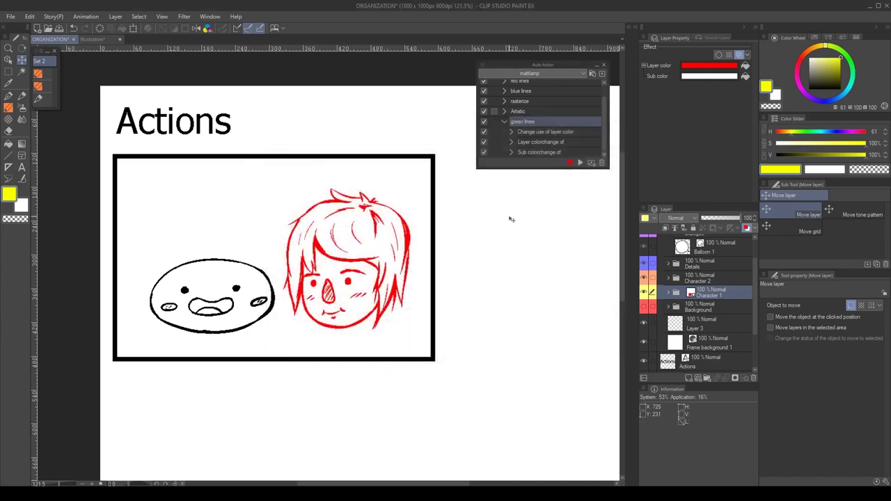
Test the green lines action's assigned shortcut on the Character 1 folder and undo the color changes.
key(ctrl+F5)
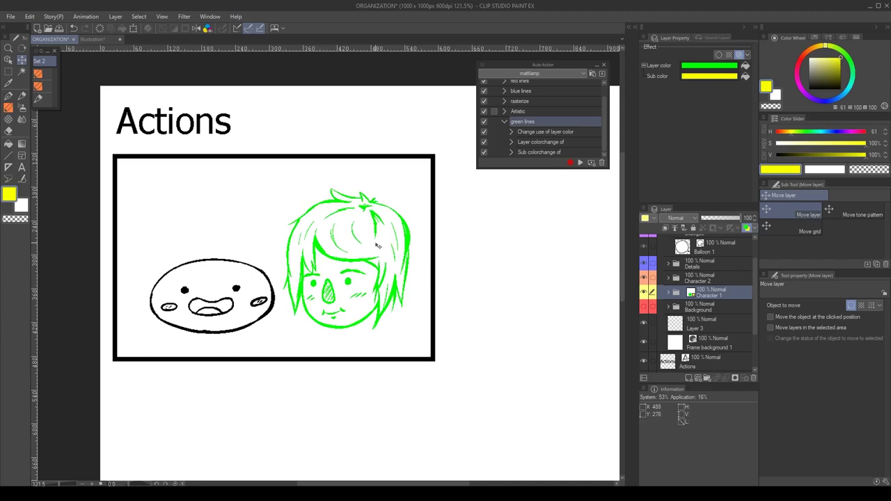
key(ctrl+z)
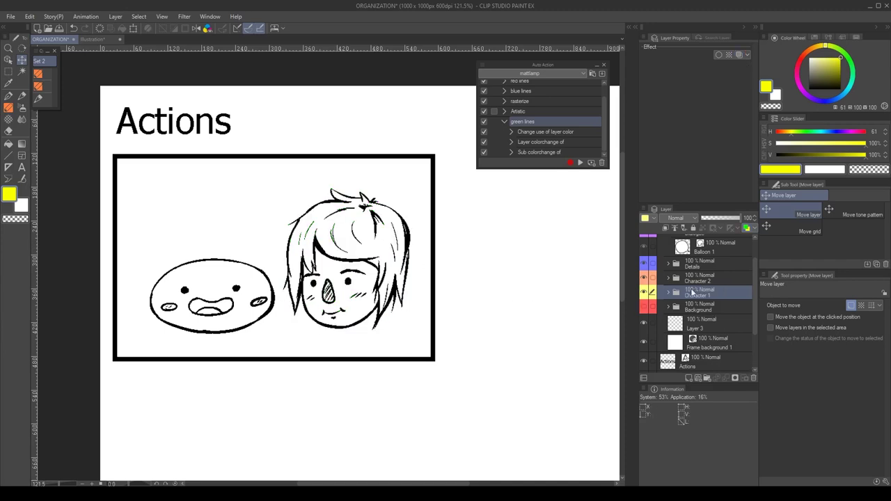
Toggle the green lines recolor on the Character 1 and Character 2 folders, undoing it each time.
key(ctrl+y)
key(ctrl+z)
key(ctrl+y)
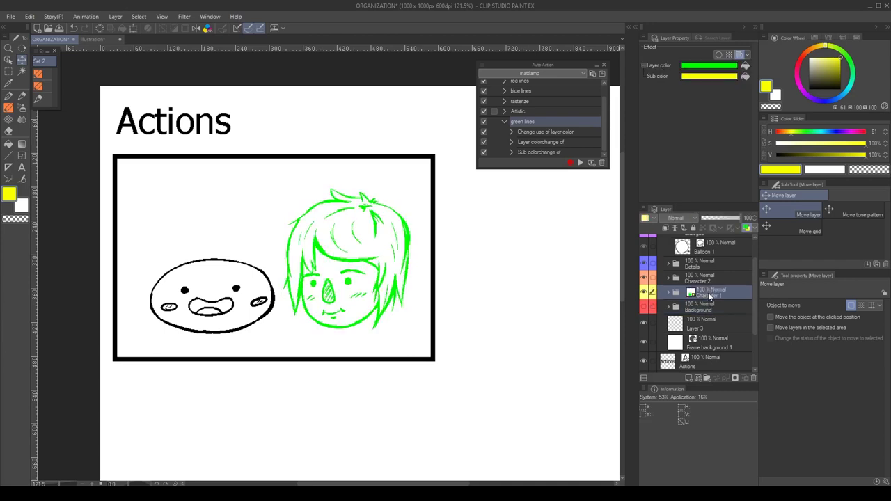
key(ctrl+z)
click(704, 279)
key(ctrl+y)
key(ctrl+z)
click(705, 310)
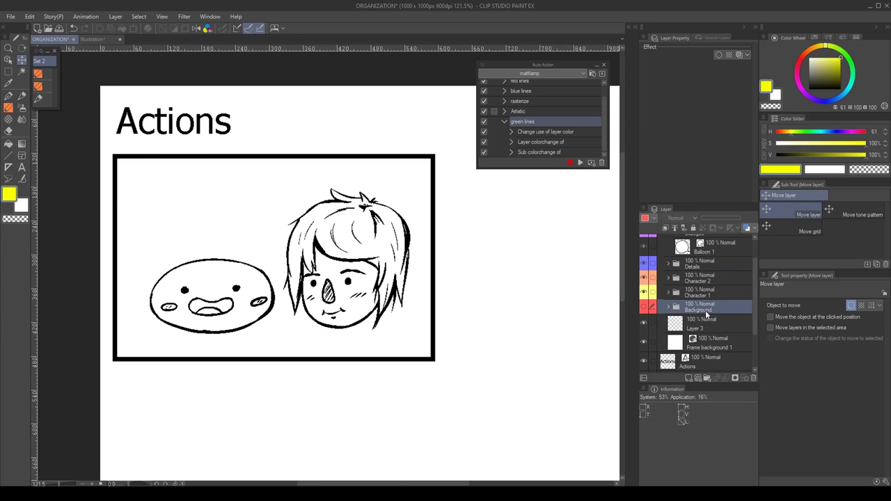
Move the Dialogue folder's speech balloon slightly toward the long-haired character and apply the green lines action to the folder.
click(730, 247)
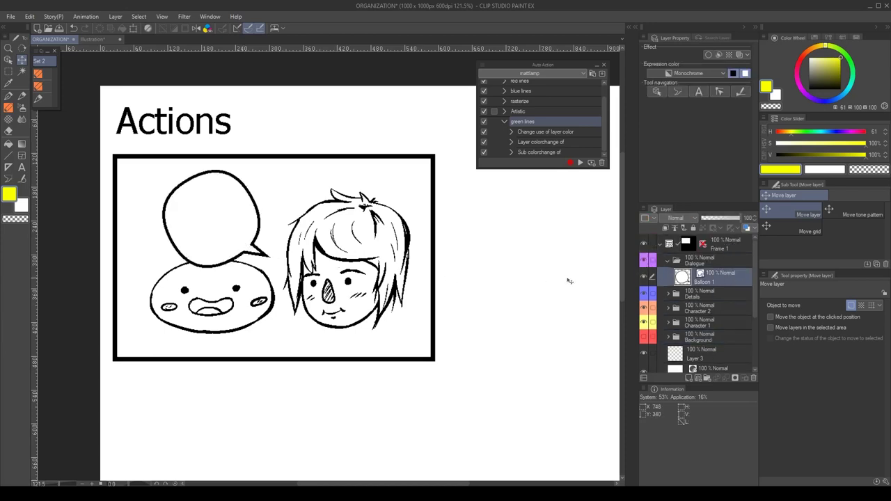
click(730, 262)
drag(240, 224, 260, 234)
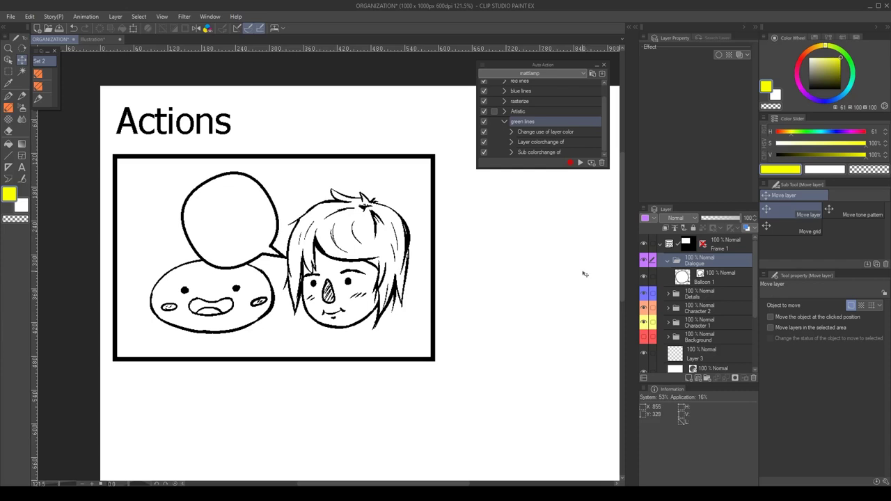
key(ctrl+b)
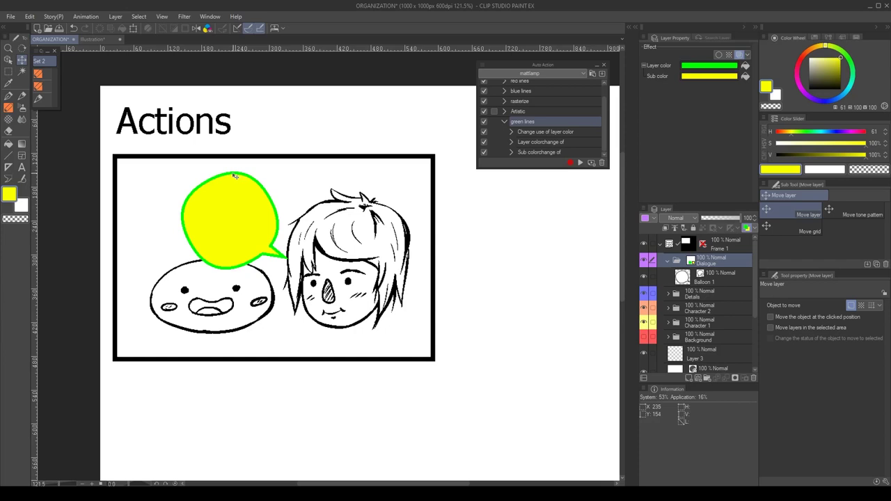
drag(224, 179, 236, 212)
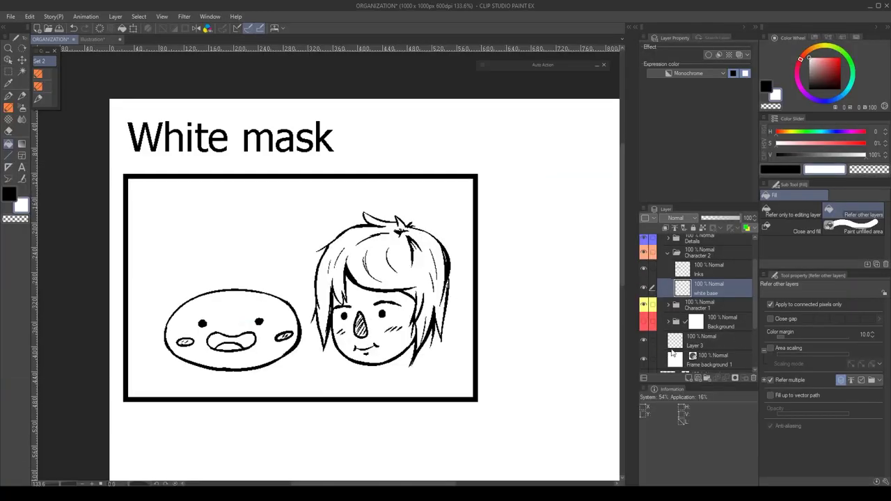
Show the Background folder and erase its mask around the round character with the KNKL CHALK brush in transparent color, size 200.
click(727, 323)
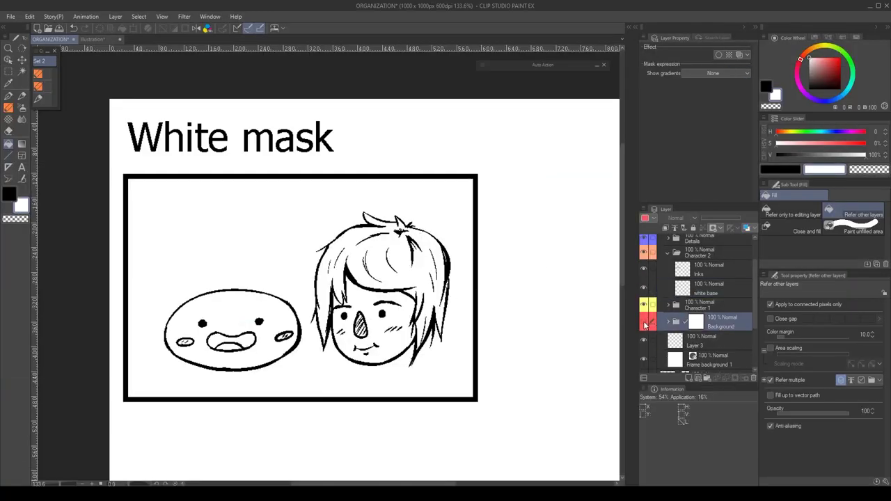
click(646, 324)
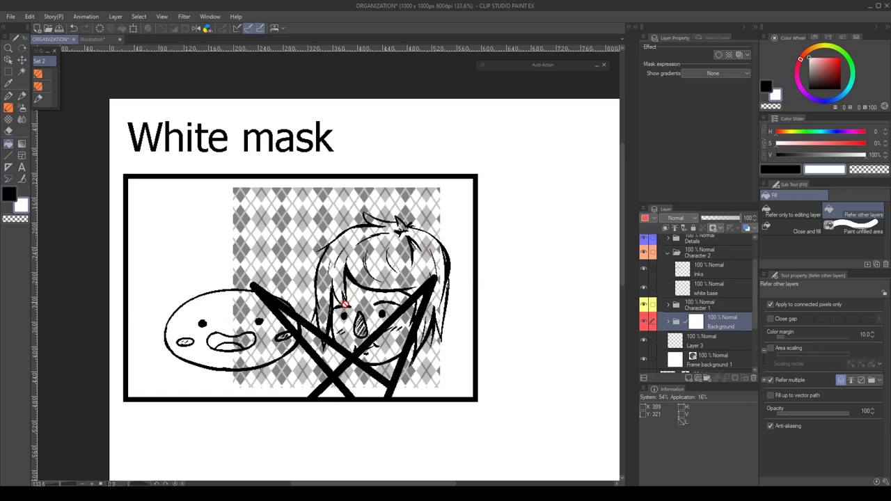
click(697, 321)
key(c)
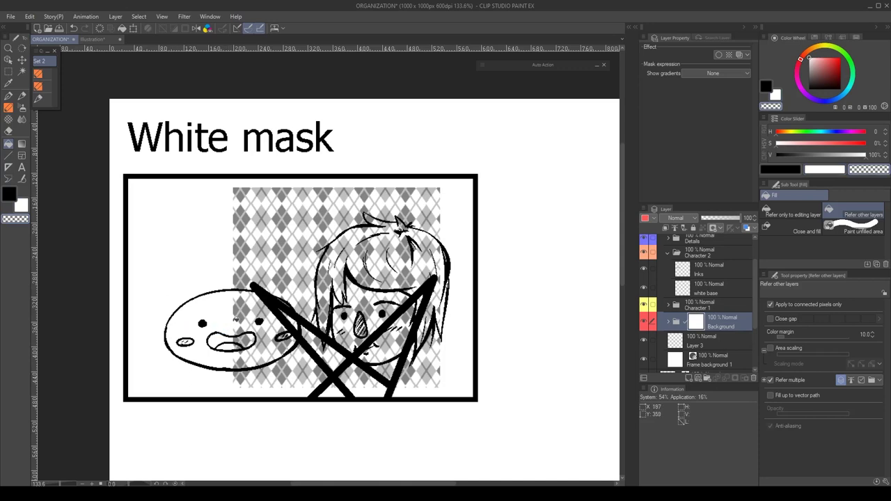
key(b)
mouse_move(236, 322)
mouse_down()
mouse_move(274, 337)
mouse_move(242, 340)
mouse_move(249, 308)
mouse_move(237, 371)
mouse_up()
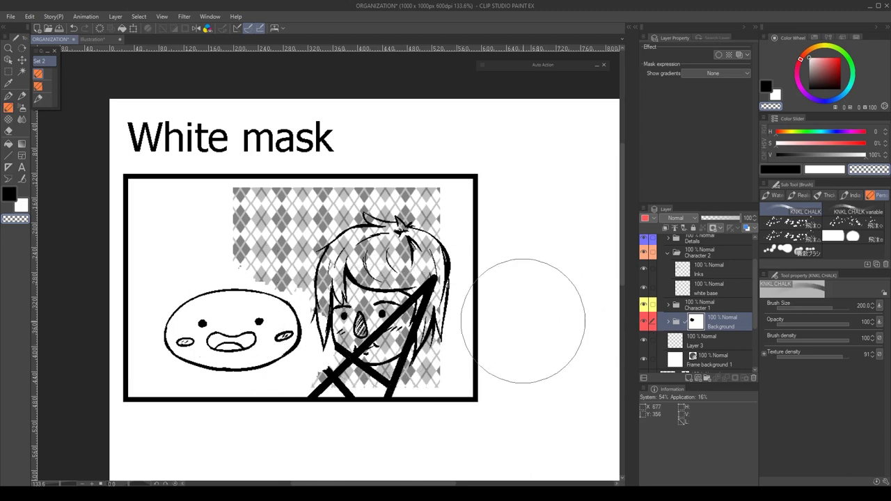
Try moving Character 2's Inks layer upward, undo both the move and the mask erasing, and hide the Background folder.
click(706, 277)
key(k)
mouse_move(256, 302)
mouse_down()
mouse_move(240, 292)
mouse_move(262, 269)
mouse_up()
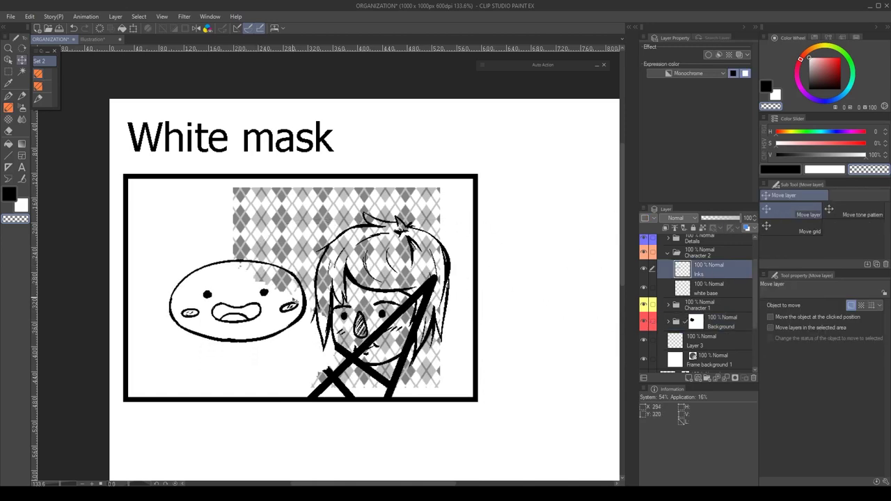
key(ctrl+z)
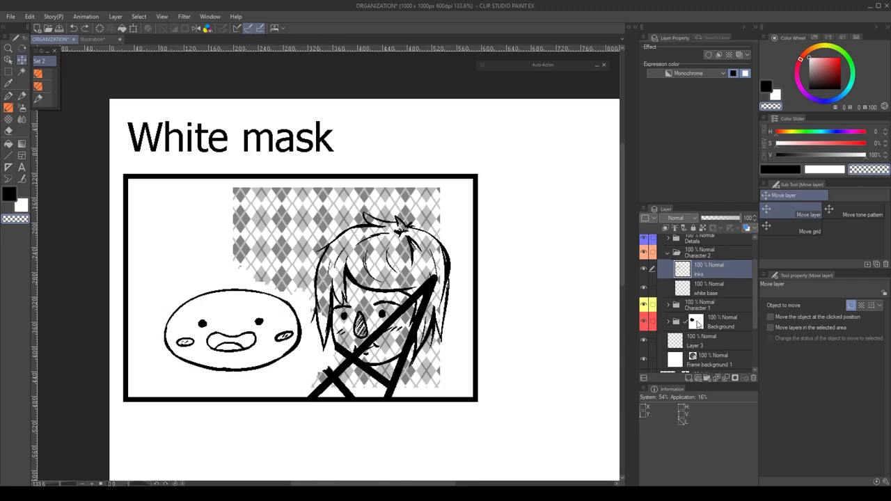
key(ctrl+z)
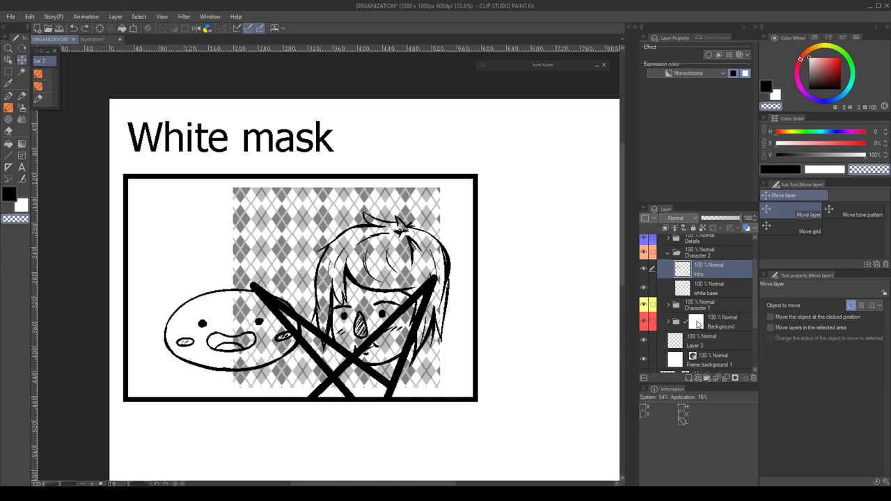
click(645, 323)
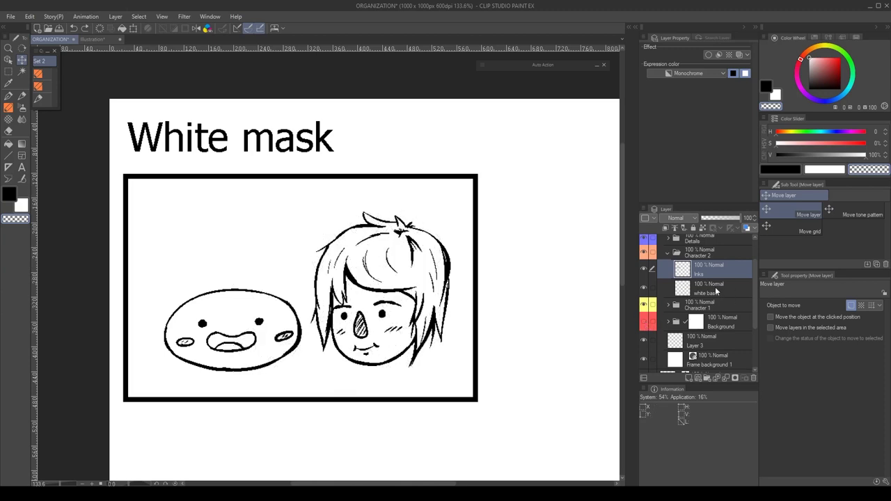
Fill the round character white on Character 2's white base layer with Refer other layers, and check it against the Background folder.
click(716, 291)
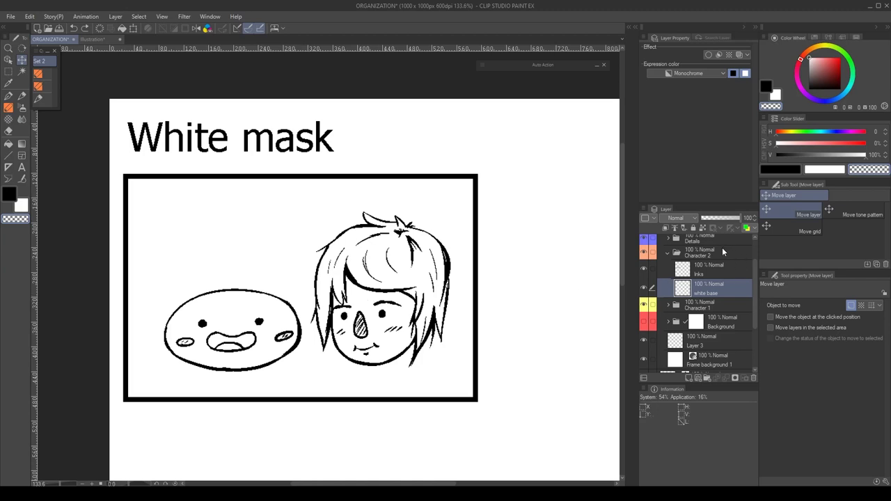
click(723, 252)
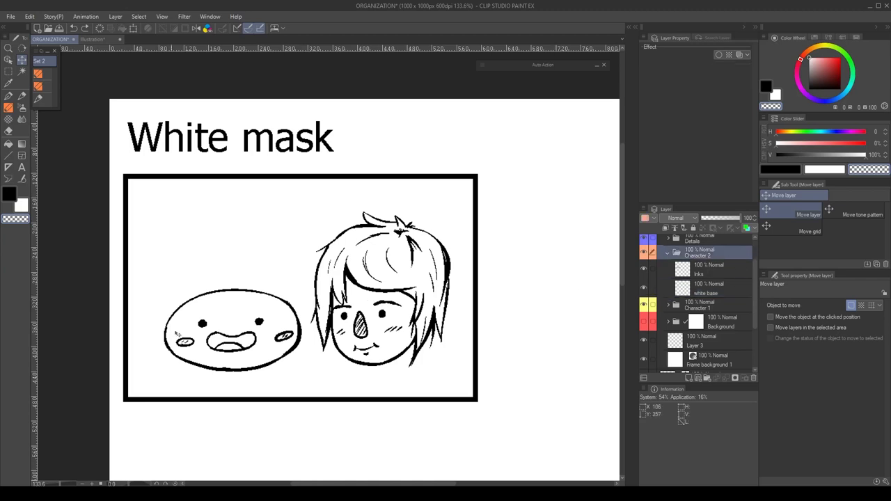
click(712, 295)
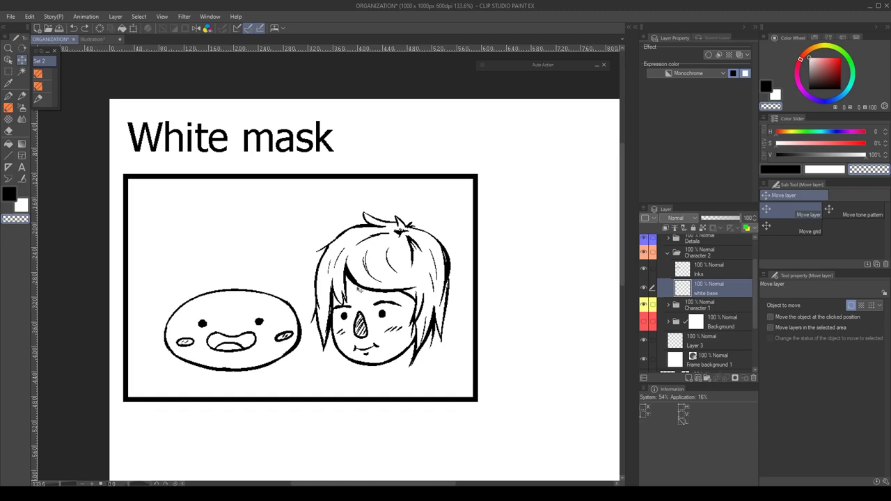
click(9, 144)
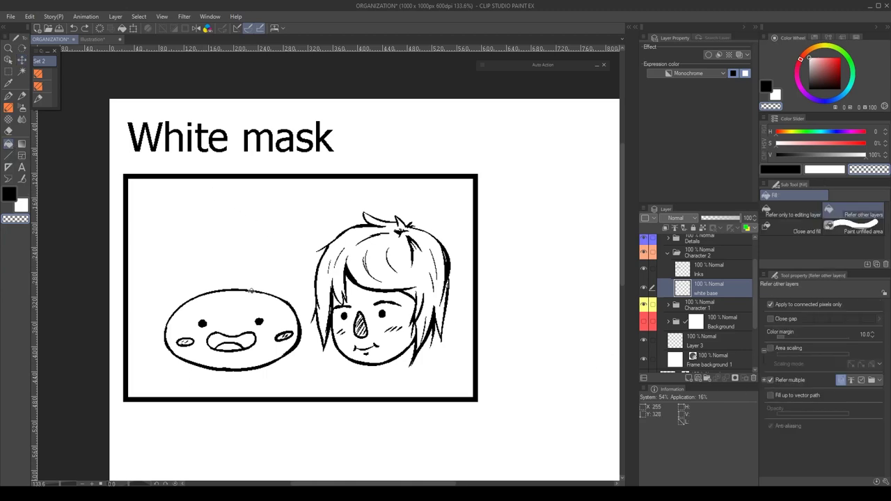
key(c)
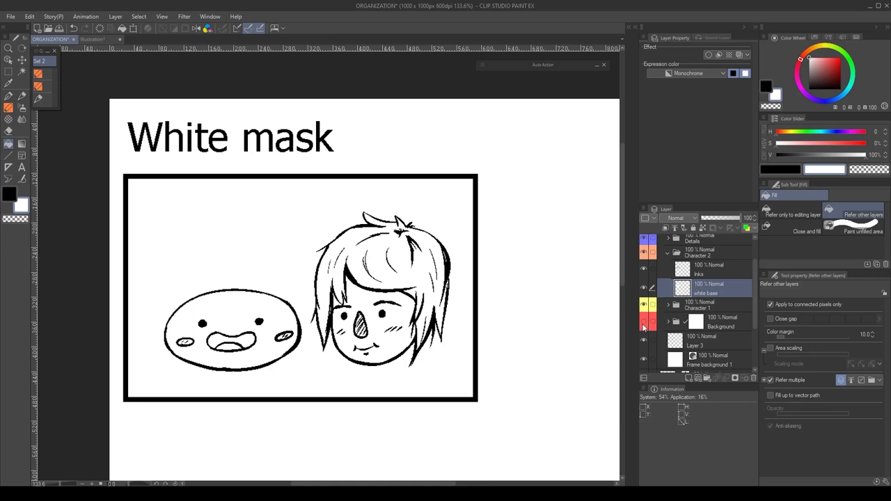
click(644, 324)
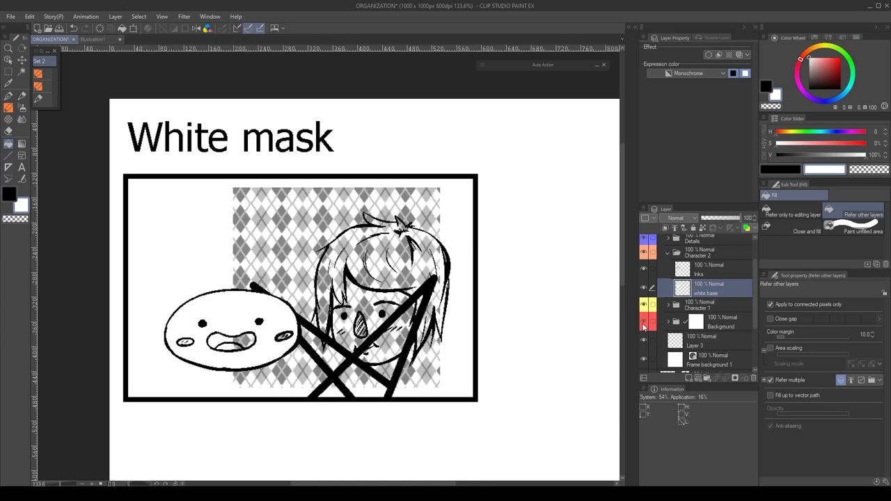
click(644, 325)
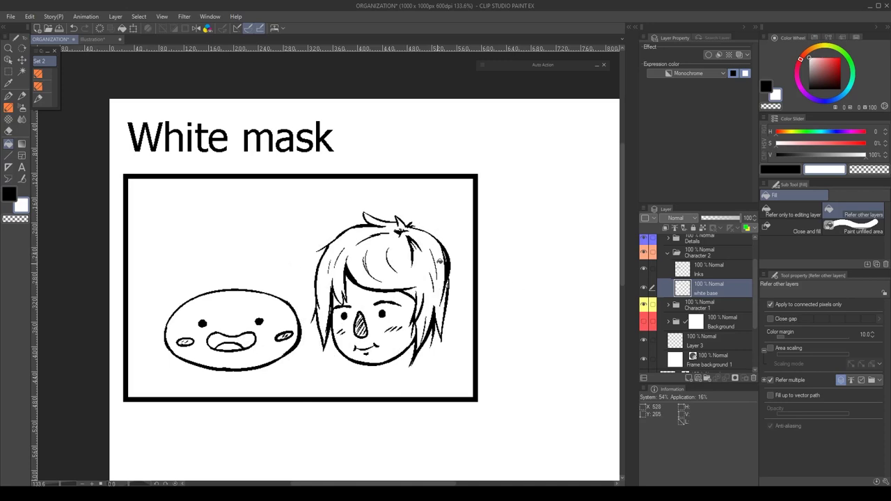
Apply the green lines action to Character 2's white base layer.
key(ctrl+b)
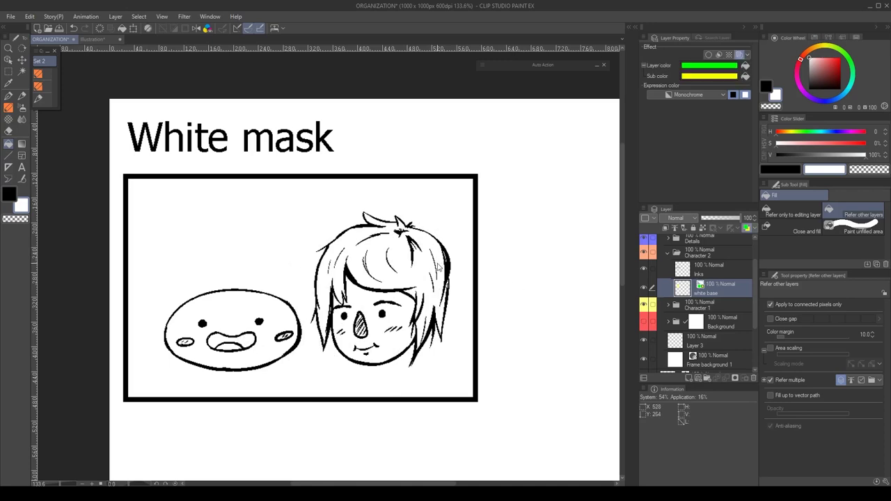
scroll(231, 316, up, 2)
scroll(229, 315, up, 1)
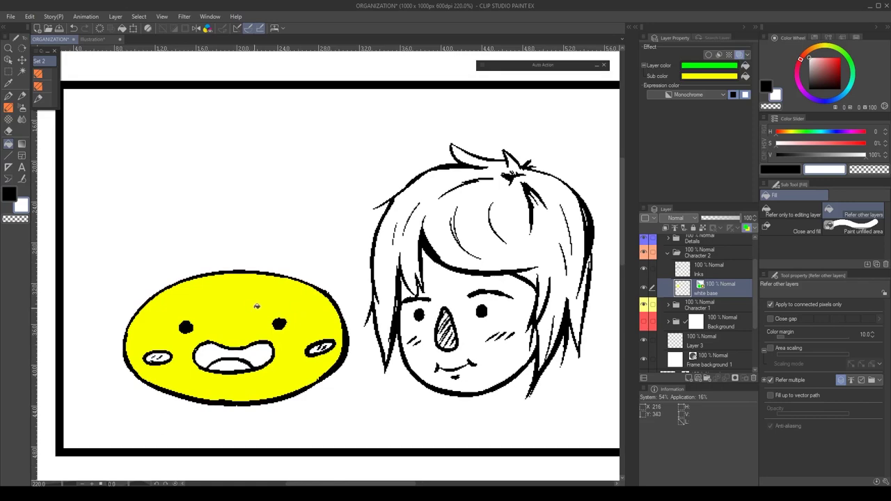
scroll(235, 315, down, 2)
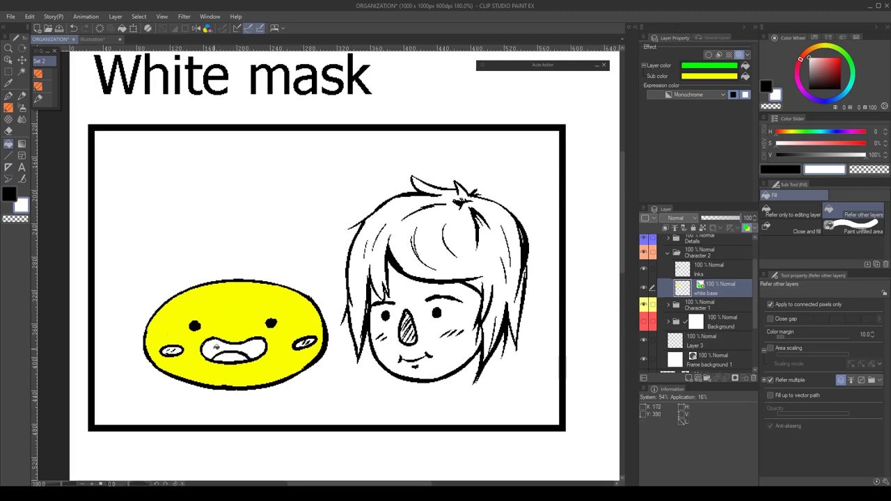
Try filling the round character's mouth on the white base layer, then undo the character's fills.
click(217, 347)
click(221, 351)
key(ctrl+z)
Fill a rectangular selection of about 255 by 165 px around the round character with white on the white base layer and deselect.
key(m)
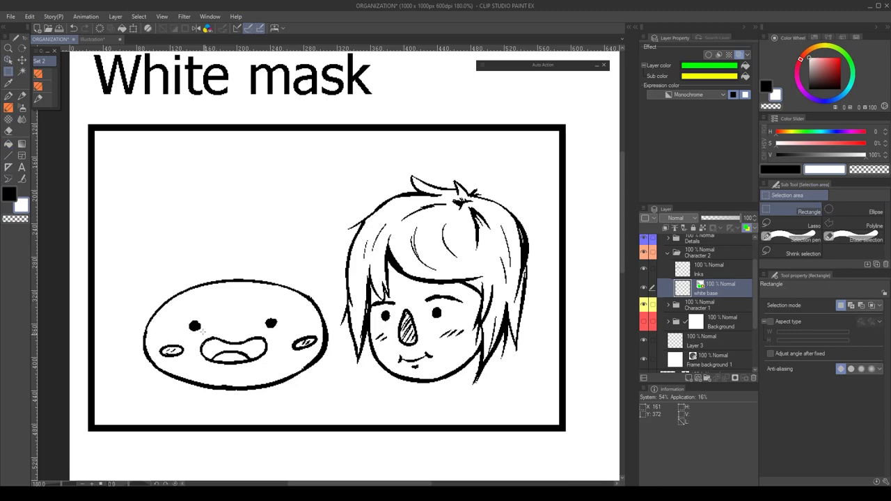
drag(126, 262, 340, 400)
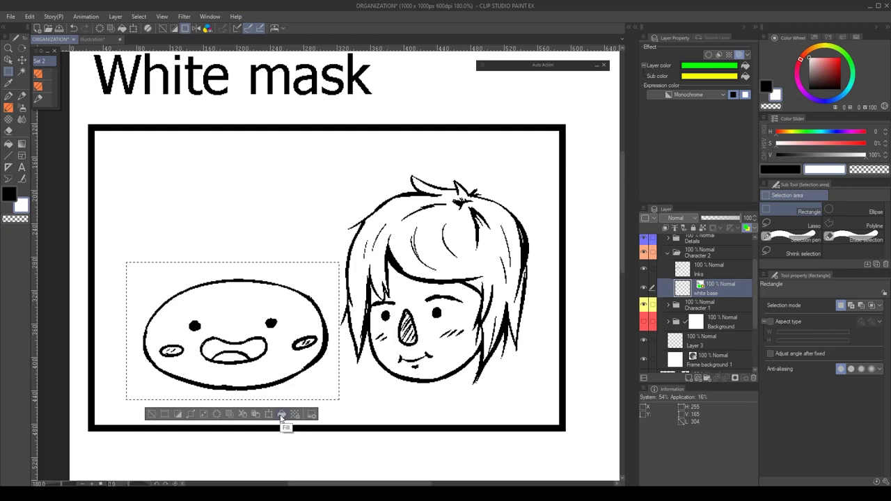
click(282, 415)
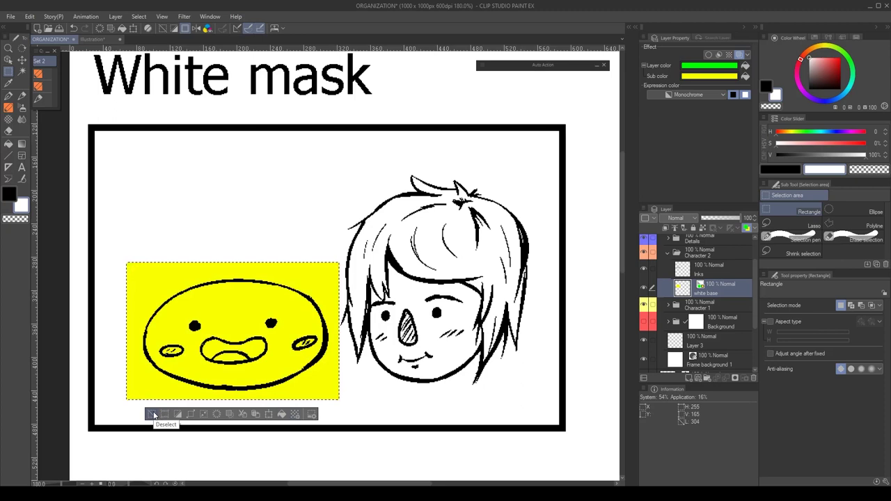
click(154, 415)
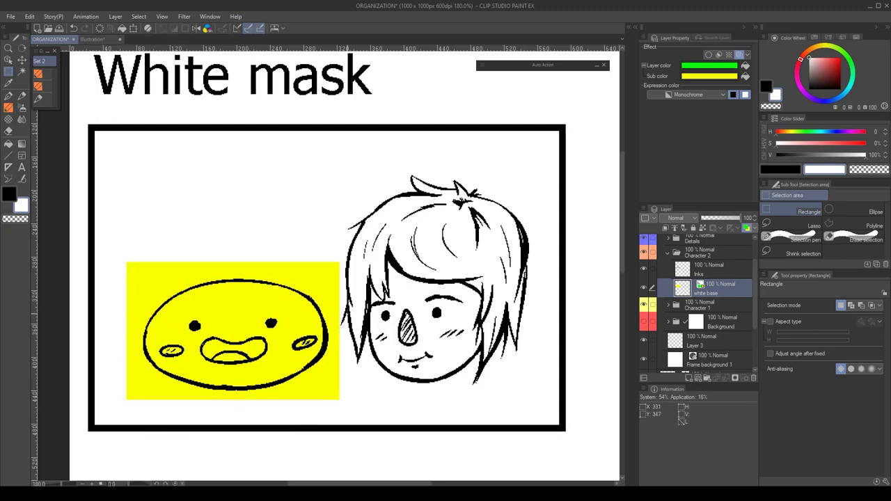
Clear the white base outside the round character's outline by filling that area with transparent color.
key(g)
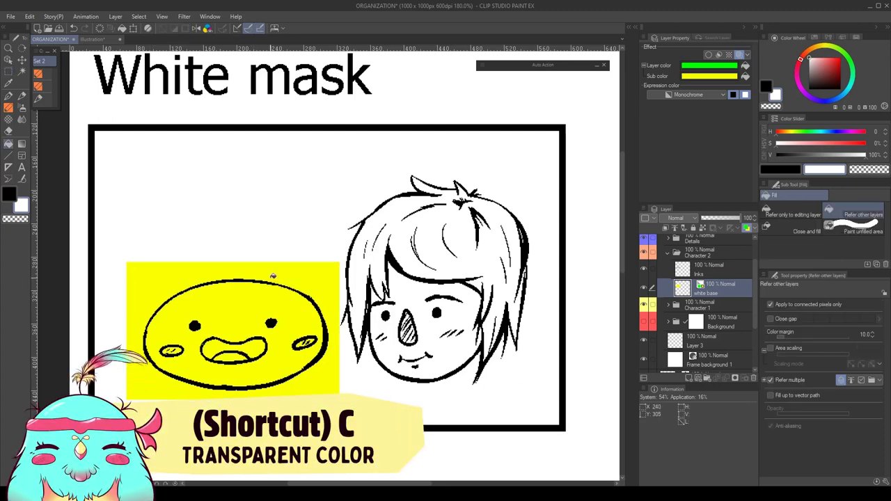
click(14, 220)
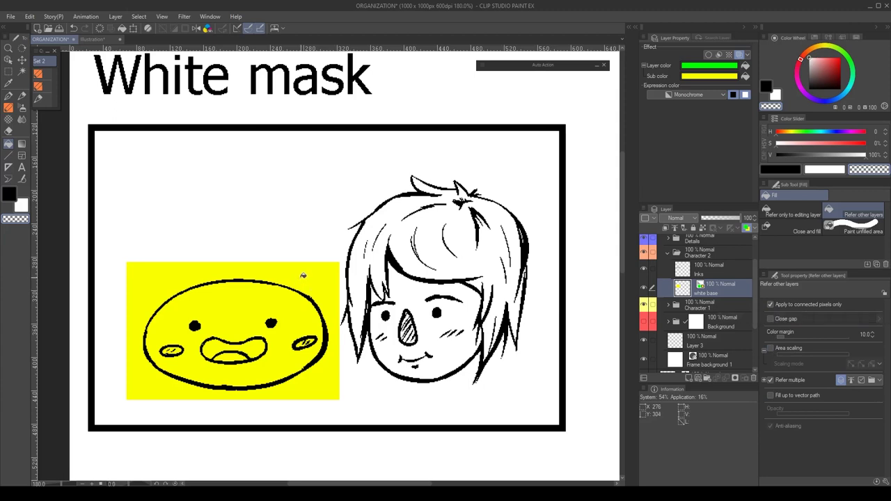
click(303, 276)
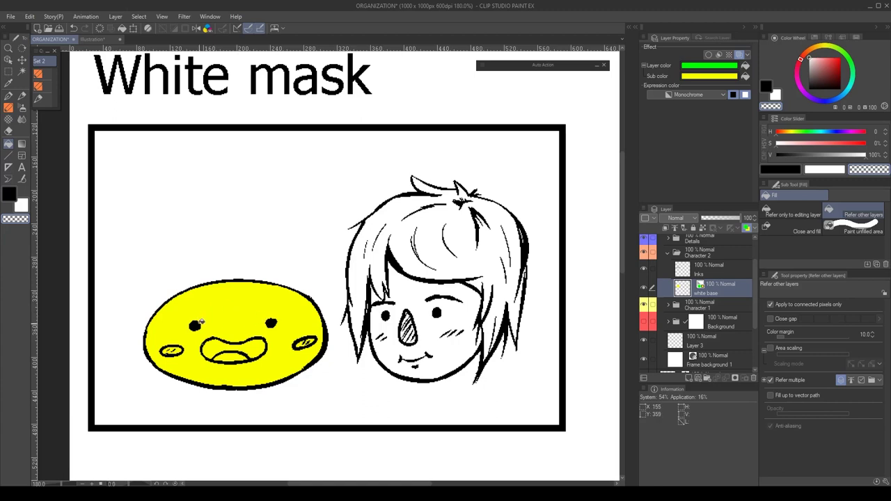
Expand the Character 1 folder and apply the blue lines action to its White base layer.
click(669, 304)
scroll(707, 327, down, 1)
scroll(714, 346, down, 1)
click(716, 348)
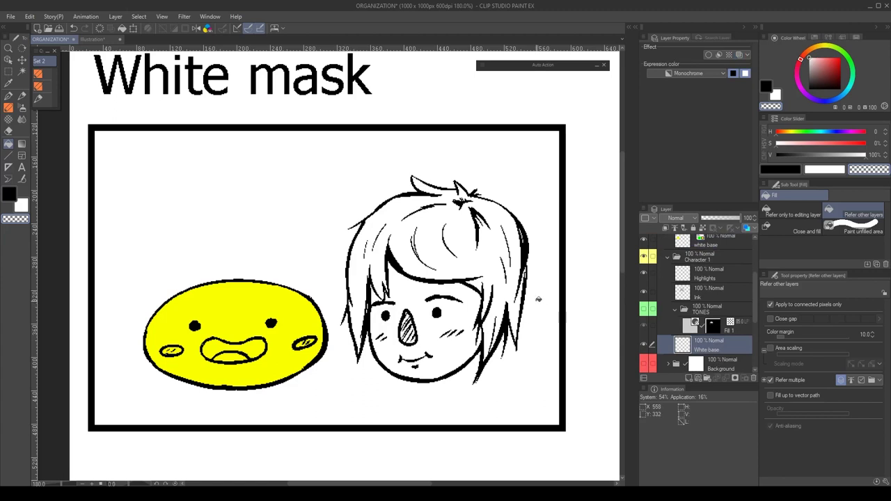
key(ctrl+b)
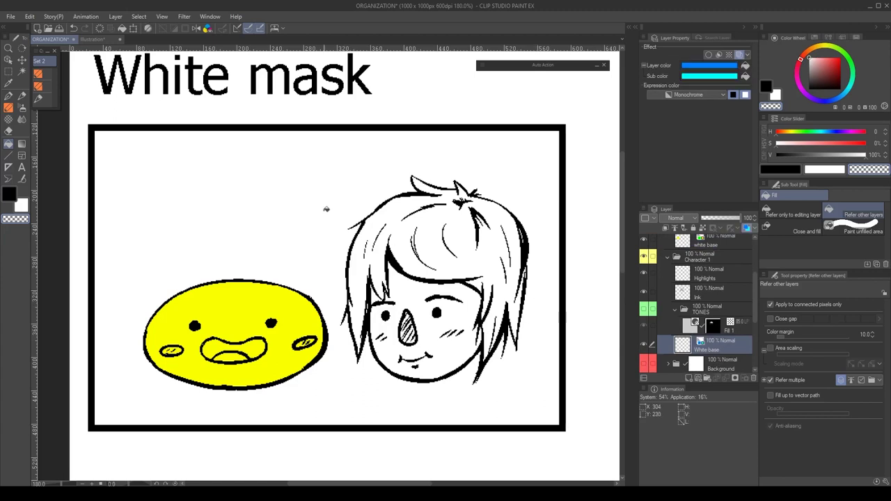
Fill a rectangular selection of about 246 by 279 px around the long-haired character with white on Character 1's White base layer.
key(m)
mouse_move(334, 255)
mouse_down()
mouse_move(527, 398)
mouse_move(544, 398)
mouse_move(527, 376)
mouse_up()
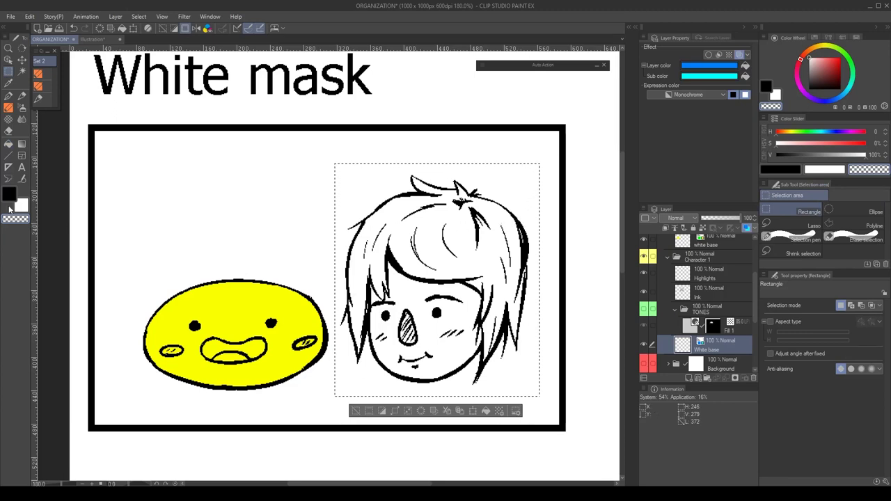
click(485, 411)
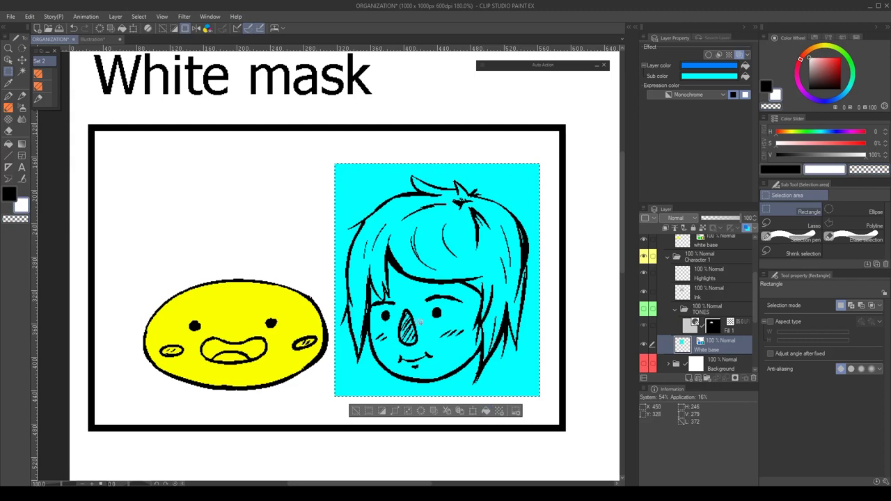
Deselect and clear Character 1's White base outside the long-haired character's outline by filling that area with transparent color.
click(355, 411)
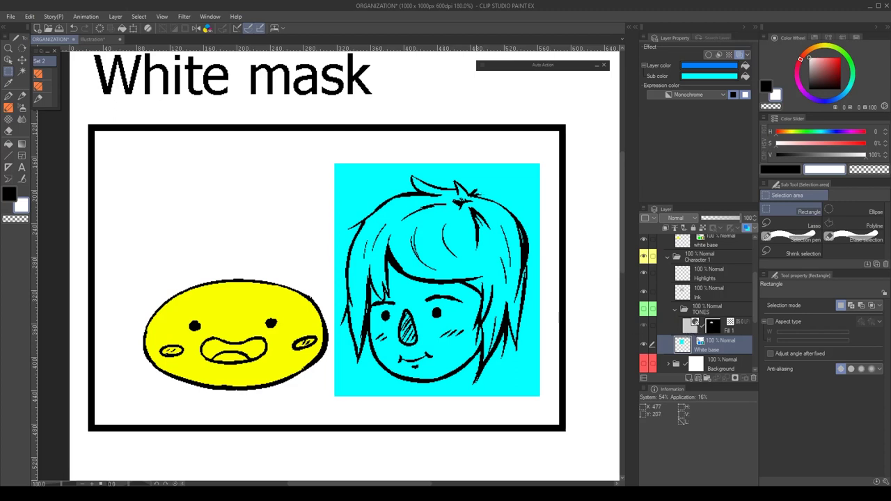
key(g)
key(c)
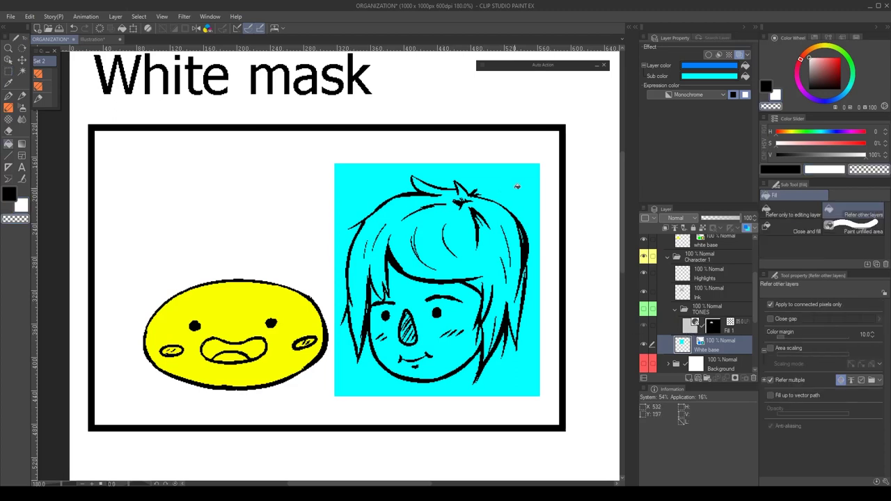
click(527, 182)
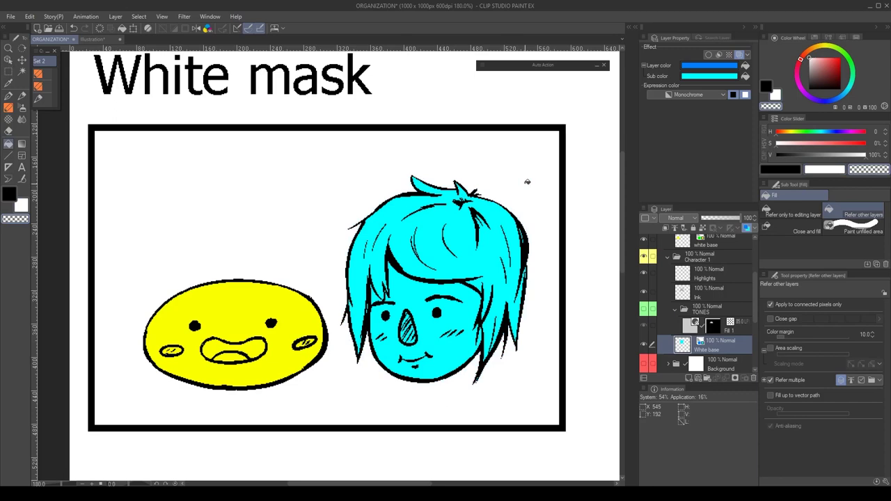
scroll(478, 263, down, 2)
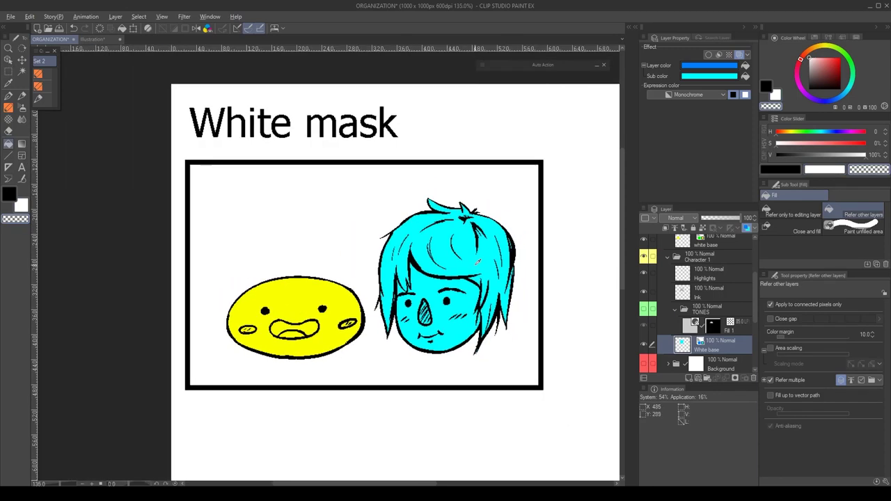
Remove the layer color effect from the White base layers of both Character 1 and Character 2.
click(707, 344)
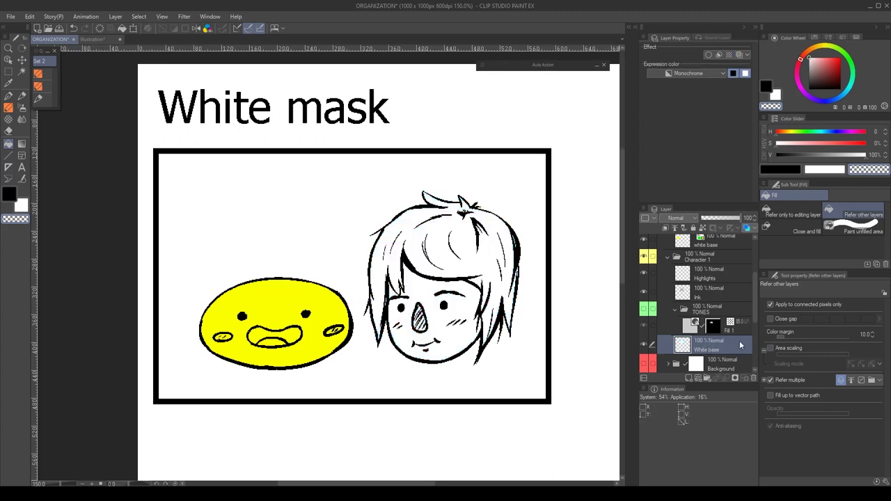
click(707, 244)
key(ctrl+b)
Apply the red layer color to the whole Character 2 folder and the blue layer color to the Character 1 folder.
scroll(719, 259, up, 3)
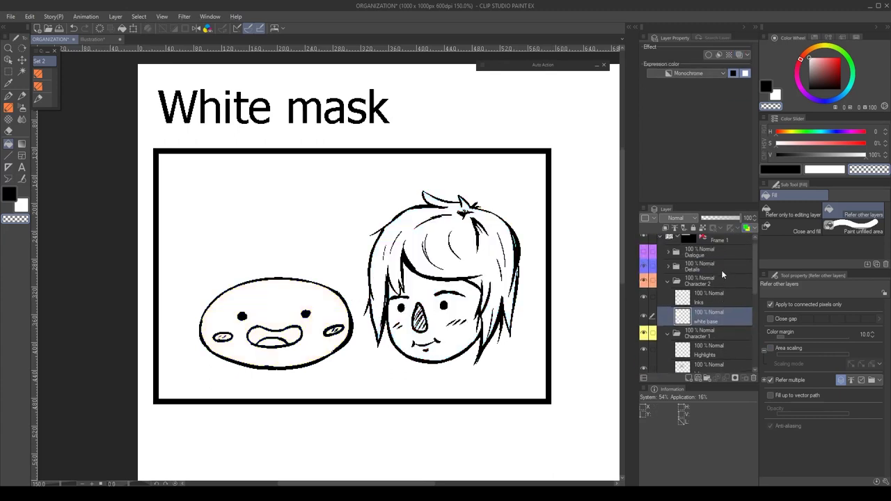
scroll(718, 278, down, 1)
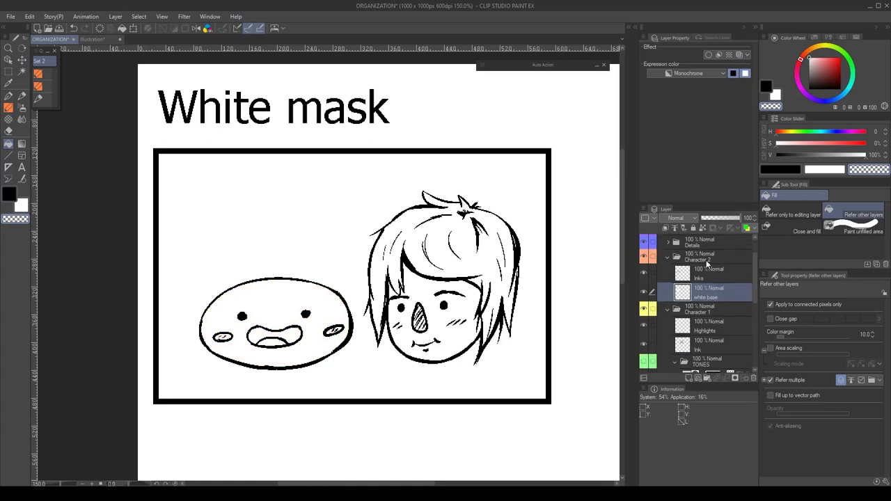
click(706, 262)
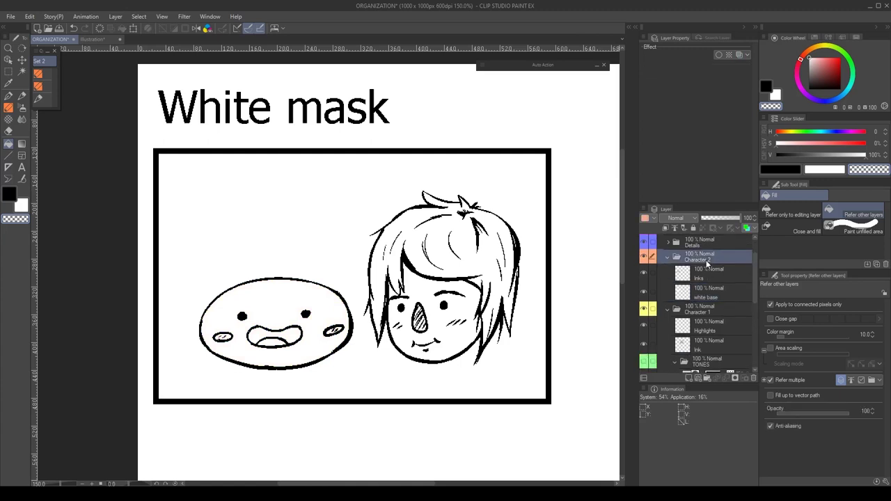
key(ctrl+b)
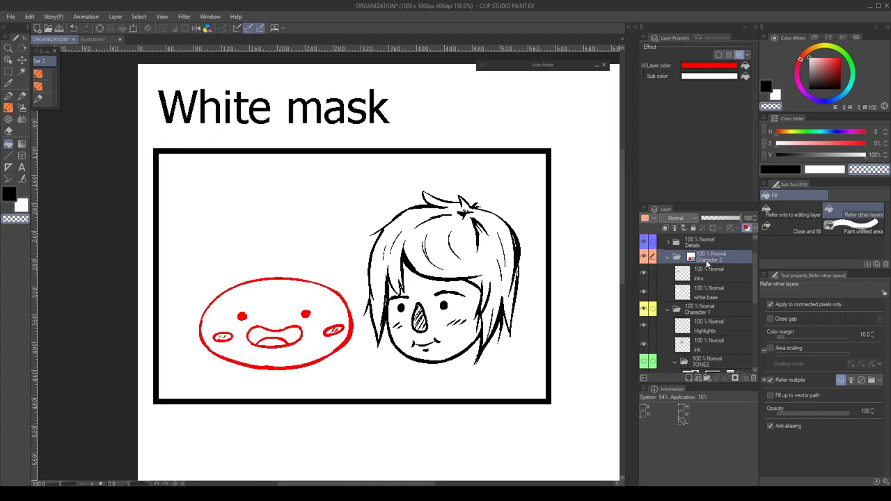
click(710, 311)
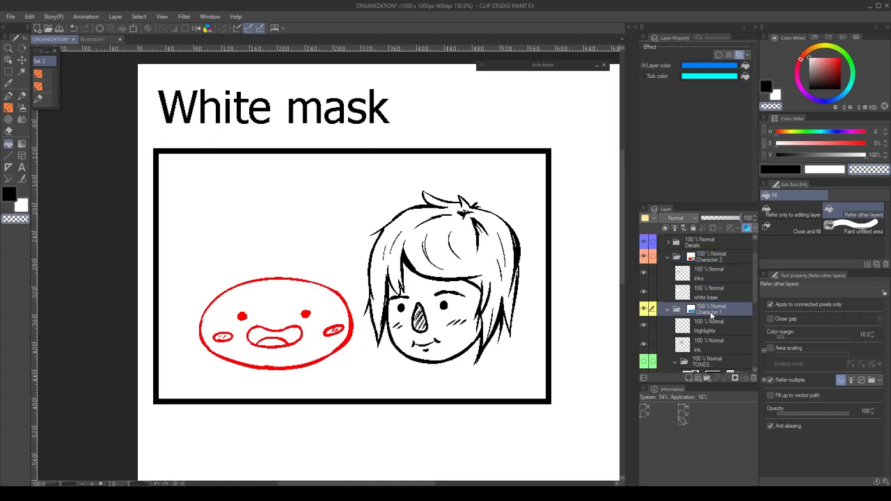
key(ctrl+shift+l)
Show the Background folder behind the two masked characters.
scroll(715, 341, down, 2)
scroll(657, 339, down, 2)
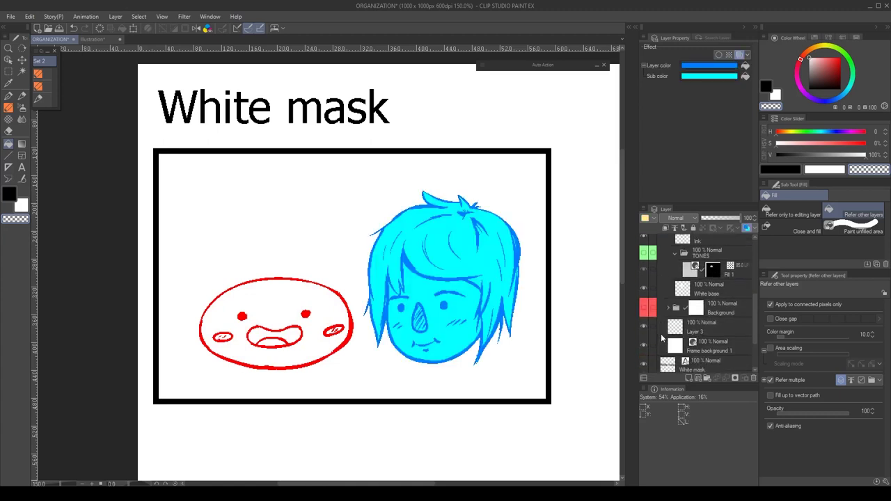
scroll(649, 310, down, 2)
click(645, 285)
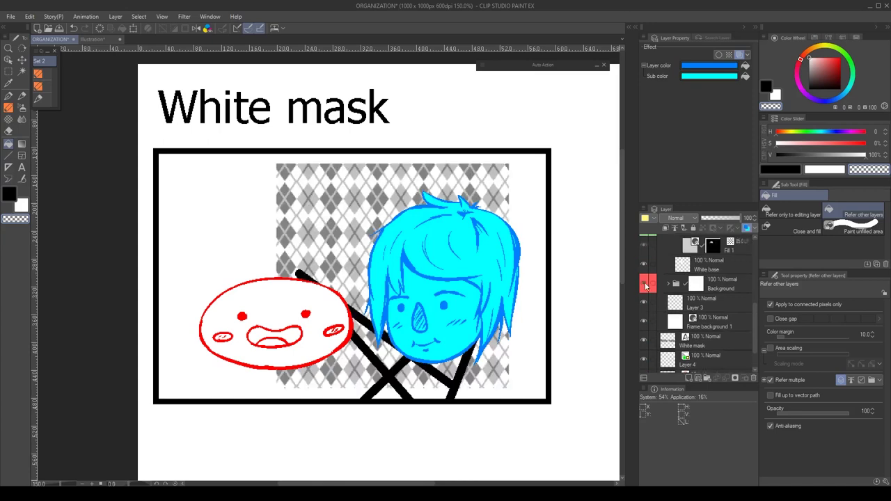
scroll(525, 279, down, 3)
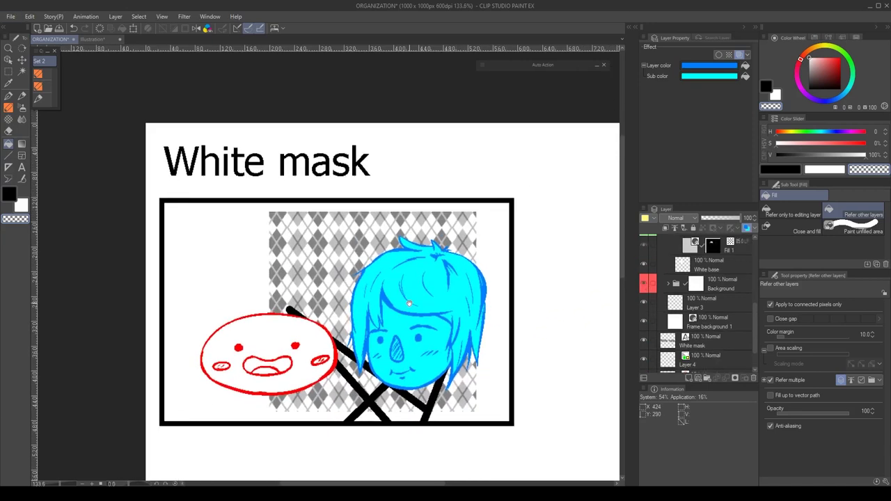
scroll(412, 298, up, 1)
scroll(412, 298, down, 1)
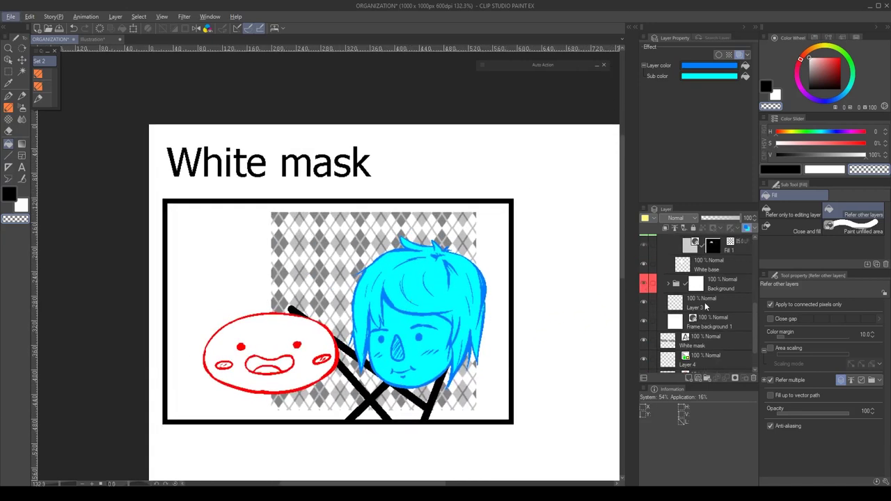
Select the Character 2 folder and move the round character slightly over the background.
scroll(710, 304, up, 2)
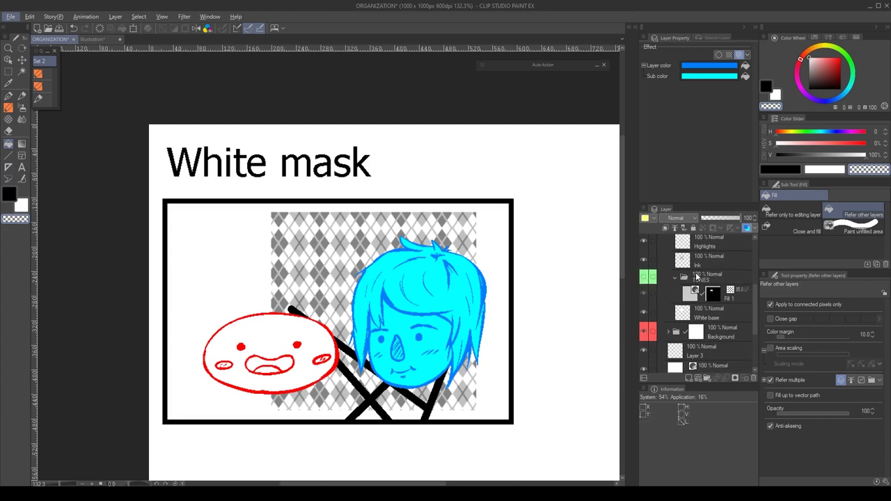
scroll(703, 292, up, 2)
click(714, 259)
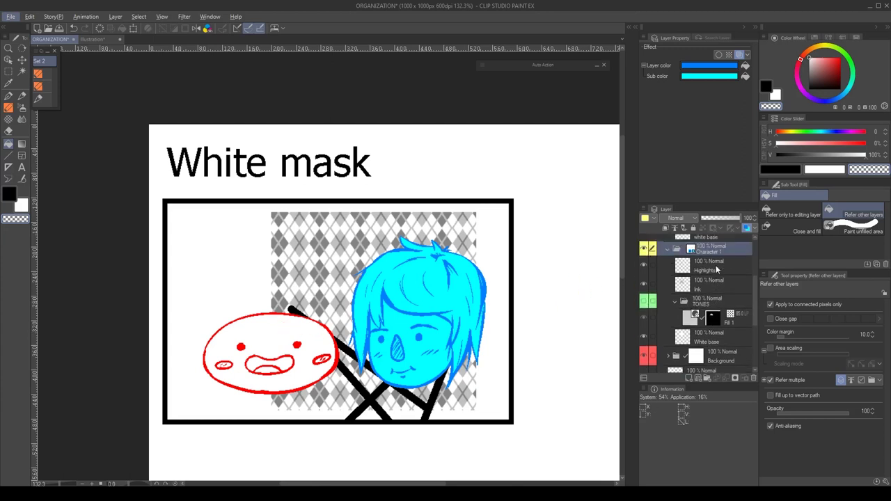
scroll(709, 266, up, 1)
scroll(709, 278, up, 3)
click(712, 291)
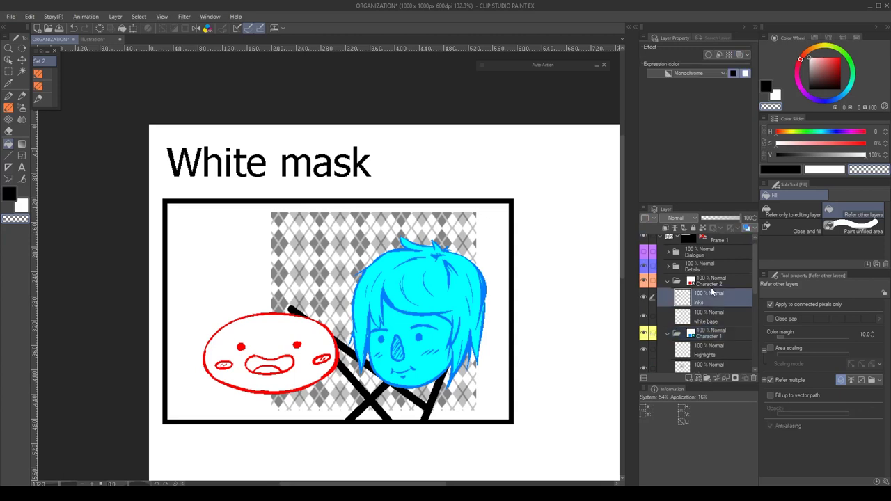
click(721, 282)
key(k)
mouse_move(321, 336)
mouse_down()
mouse_move(317, 292)
mouse_move(347, 232)
mouse_move(384, 397)
mouse_move(502, 312)
mouse_move(474, 275)
mouse_move(472, 248)
mouse_move(319, 333)
mouse_move(358, 330)
mouse_move(298, 326)
mouse_move(313, 339)
mouse_up()
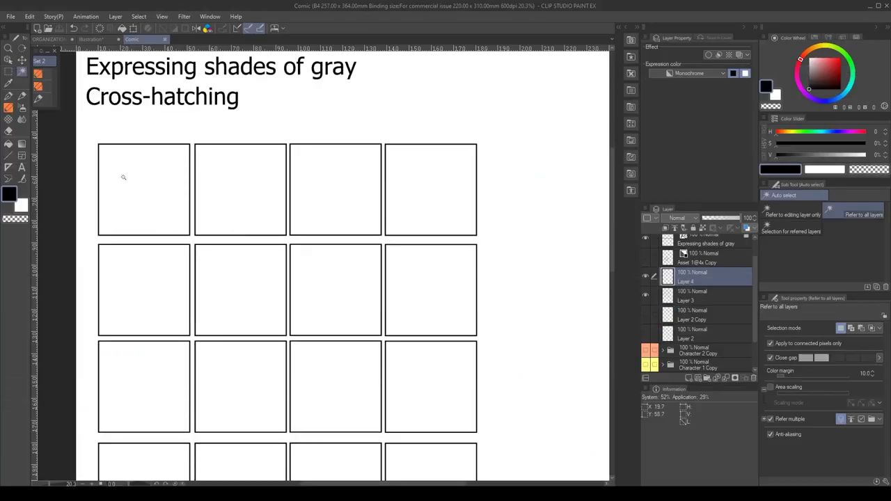
Select the first cell of the Cross-hatching grid and fill it with evenly spaced horizontal Turnip pen lines.
click(131, 184)
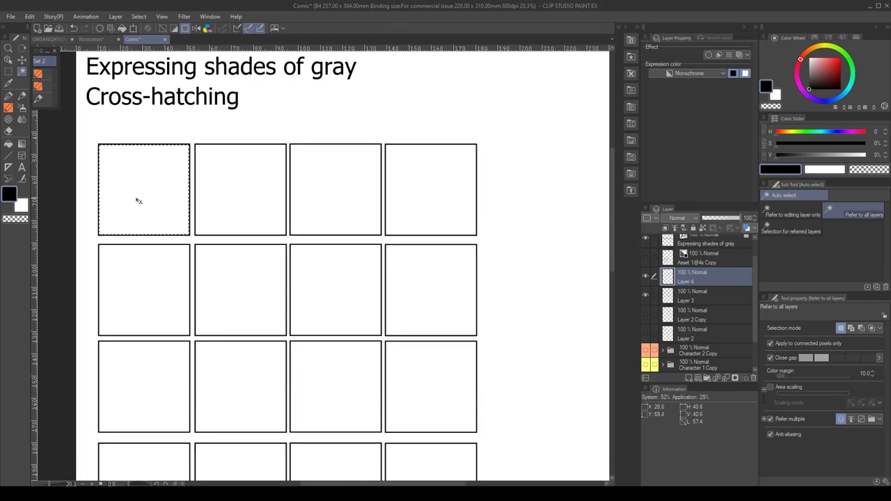
key(p)
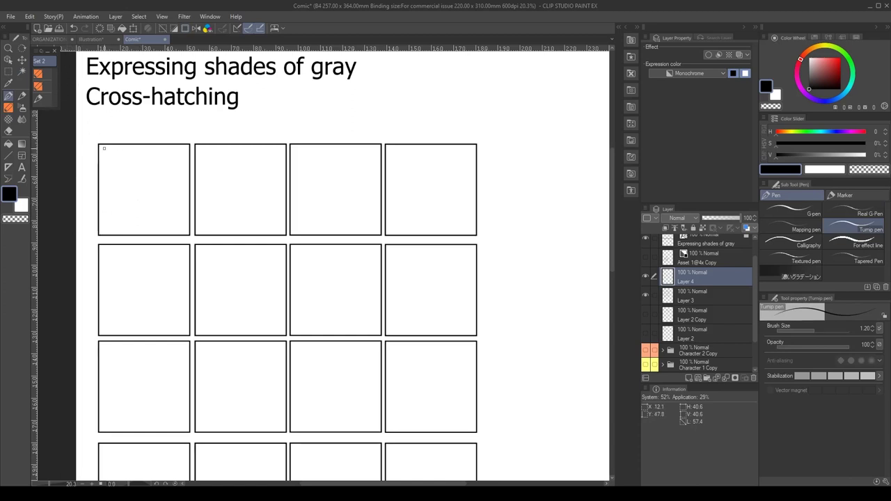
key(ctrl+z)
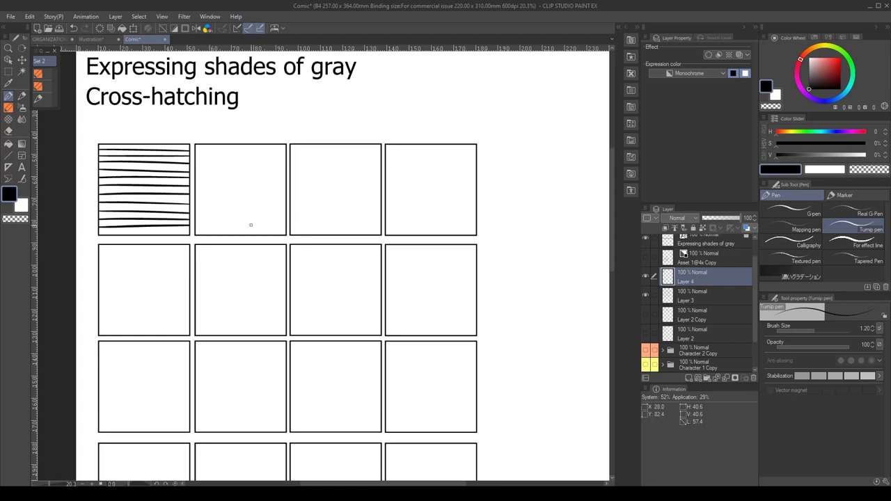
key(ctrl+z)
drag(97, 228, 251, 229)
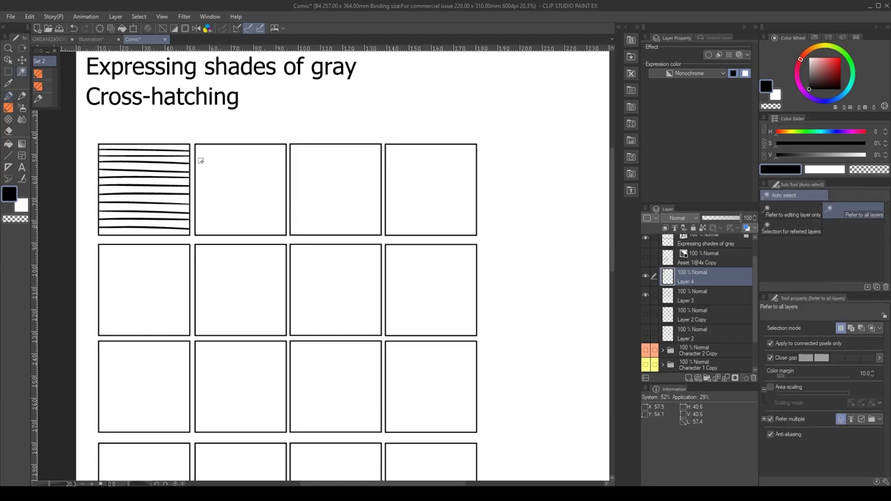
Hatch the second cell of the first row with horizontal pen lines that get denser toward its lower edge.
drag(196, 221, 285, 220)
drag(195, 214, 285, 212)
drag(195, 197, 285, 197)
mouse_move(196, 189)
mouse_down()
mouse_move(286, 188)
mouse_move(286, 181)
mouse_up()
drag(195, 174, 286, 166)
mouse_move(195, 157)
mouse_down()
mouse_move(316, 158)
mouse_move(244, 150)
mouse_move(286, 154)
mouse_up()
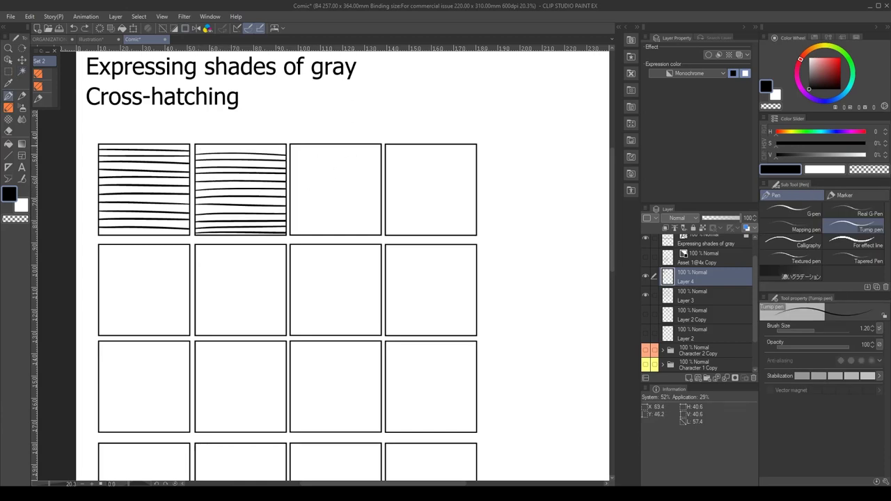
drag(196, 232, 286, 232)
drag(196, 226, 285, 225)
drag(195, 218, 285, 218)
drag(206, 196, 286, 194)
drag(196, 187, 286, 187)
mouse_move(195, 179)
mouse_down()
mouse_move(286, 178)
mouse_move(229, 225)
mouse_move(299, 209)
mouse_move(274, 244)
mouse_move(340, 243)
mouse_up()
Duplicate the second cell's hatching into the third cell and select the third cell's interior.
key(ctrl+c)
key(ctrl+v)
key(k)
key(ctrl+t)
key(w)
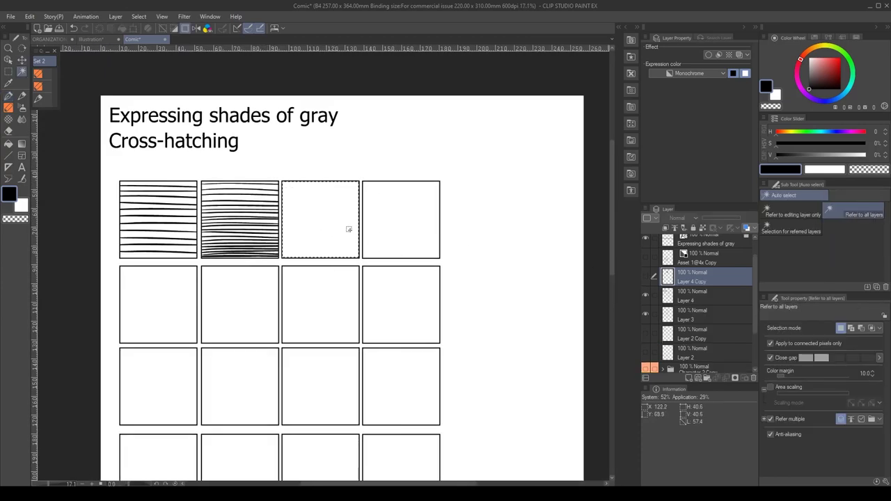
scroll(319, 219, up, 3)
Add dense horizontal pen strokes to the third cell so its hatching darkens to nearly black at the lower edge.
key(p)
drag(252, 265, 388, 267)
mouse_move(252, 248)
mouse_down()
mouse_move(389, 250)
mouse_move(388, 243)
mouse_up()
drag(252, 227, 388, 227)
drag(252, 281, 388, 282)
drag(252, 269, 389, 270)
drag(252, 234, 388, 236)
drag(252, 210, 388, 213)
drag(252, 192, 369, 192)
drag(256, 184, 389, 182)
drag(259, 182, 389, 179)
scroll(373, 199, down, 5)
scroll(342, 225, up, 2)
scroll(318, 255, down, 2)
drag(349, 261, 352, 247)
scroll(352, 246, down, 2)
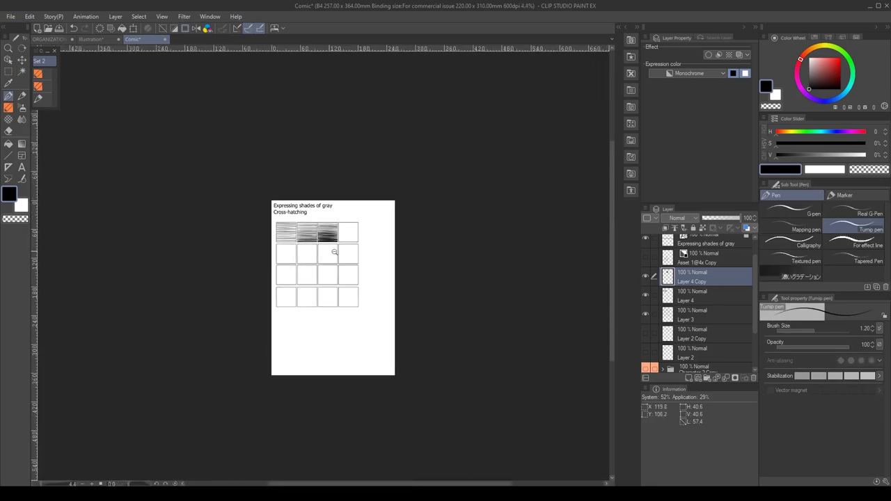
Copy the first cell's horizontal lines to a new layer and move the copy into the fourth cell.
scroll(338, 249, up, 4)
key(w)
key(ctrl+d)
click(646, 296)
click(133, 226)
drag(641, 294, 639, 294)
click(689, 296)
click(646, 295)
key(ctrl+c)
key(ctrl+v)
drag(137, 260, 471, 261)
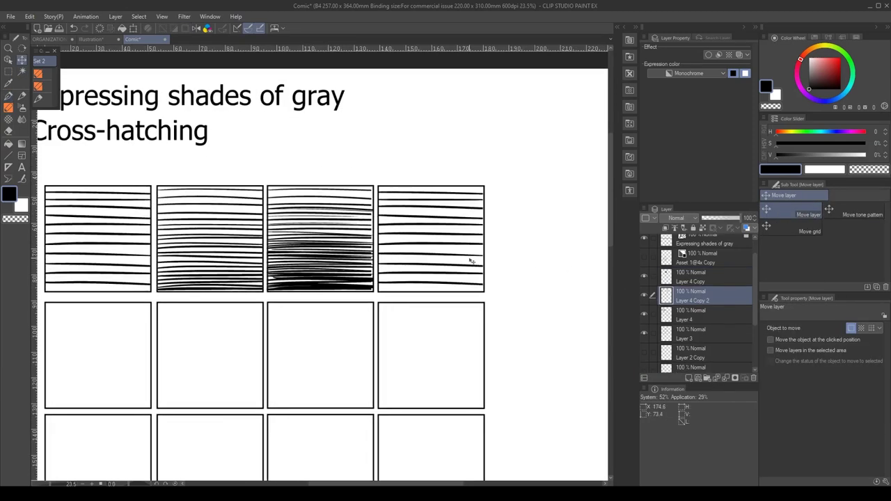
Duplicate the fourth cell's lines, rotate the copy a quarter turn and merge it down to form a cross-hatched grid.
click(644, 295)
click(451, 257)
click(644, 295)
key(ctrl+d)
key(p)
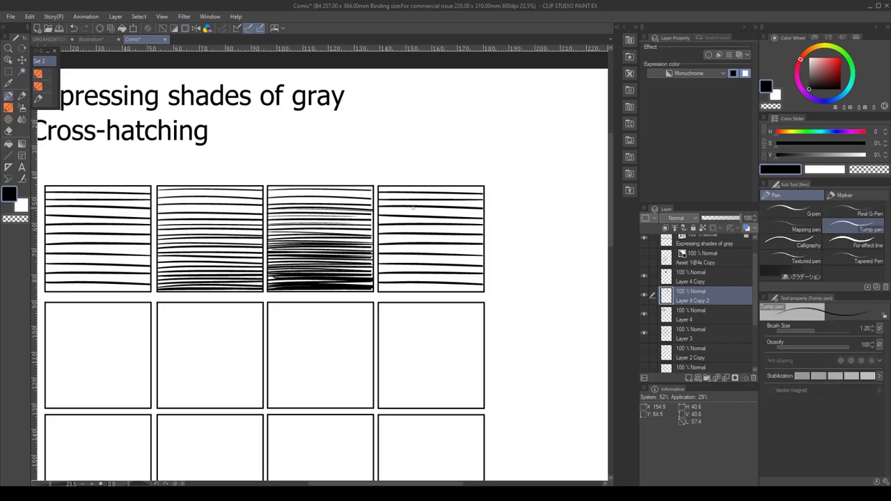
key(ctrl+c)
key(ctrl+v)
key(ctrl+t)
mouse_move(501, 183)
mouse_down()
mouse_move(509, 198)
mouse_move(464, 292)
mouse_up()
key(Return)
scroll(448, 260, down, 3)
scroll(436, 268, up, 5)
key(ctrl+e)
Copy the cross-hatched grid into the first cell of the second row.
key(k)
key(ctrl+c)
key(ctrl+v)
drag(456, 252, 158, 353)
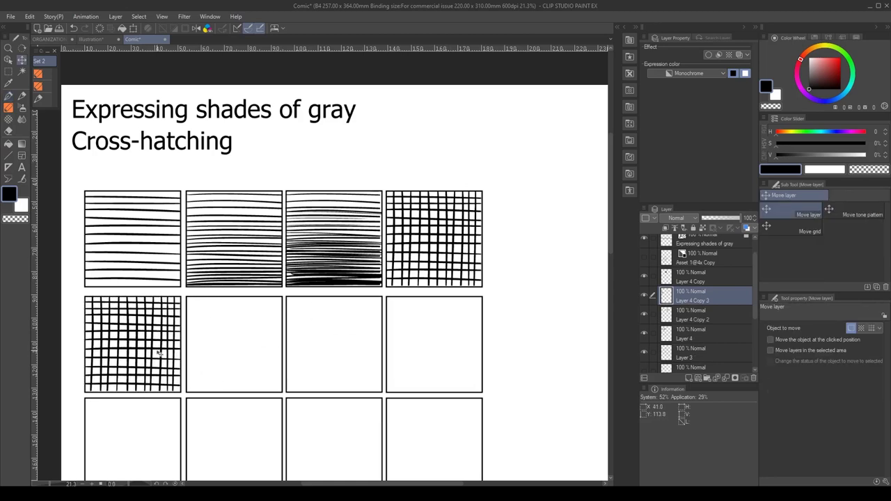
Duplicate the second-row grid, rotate the copy diagonally and position it over the original grid.
key(ctrl+c)
key(ctrl+v)
key(ctrl+t)
drag(188, 318, 147, 275)
key(Return)
scroll(179, 316, down, 4)
scroll(152, 326, up, 5)
mouse_move(201, 301)
mouse_down()
mouse_move(179, 316)
mouse_move(229, 266)
mouse_move(308, 357)
mouse_up()
Duplicate and merge the diagonal grid to extend its coverage over the first cell of the second row.
key(ctrl+c)
key(ctrl+v)
key(ctrl+e)
key(ctrl+c)
key(ctrl+v)
key(ctrl+v)
drag(156, 292, 85, 222)
key(ctrl+e)
key(ctrl+z)
Trim the diagonal grid to the first cell of the second row by deleting everything outside the cell, and deselect.
click(644, 314)
key(w)
click(182, 321)
click(644, 295)
key(shift+Delete)
key(ctrl+d)
click(645, 295)
click(644, 295)
click(645, 314)
scroll(239, 290, down, 7)
scroll(258, 287, up, 5)
Select the interior of the second cell in the second row for drawing.
key(p)
scroll(239, 272, up, 5)
scroll(233, 255, down, 2)
key(w)
click(220, 255)
key(p)
mouse_move(196, 256)
mouse_down()
mouse_move(227, 236)
mouse_move(247, 236)
mouse_up()
mouse_move(196, 273)
mouse_down()
mouse_move(276, 238)
mouse_move(311, 247)
mouse_up()
drag(197, 291, 330, 255)
drag(199, 309, 331, 268)
drag(198, 327, 331, 282)
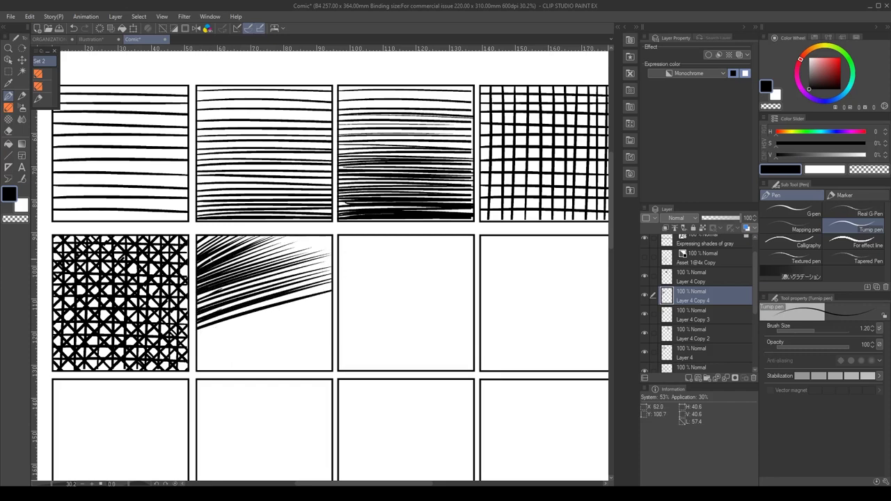
drag(252, 236, 270, 281)
drag(277, 236, 317, 301)
drag(288, 236, 329, 297)
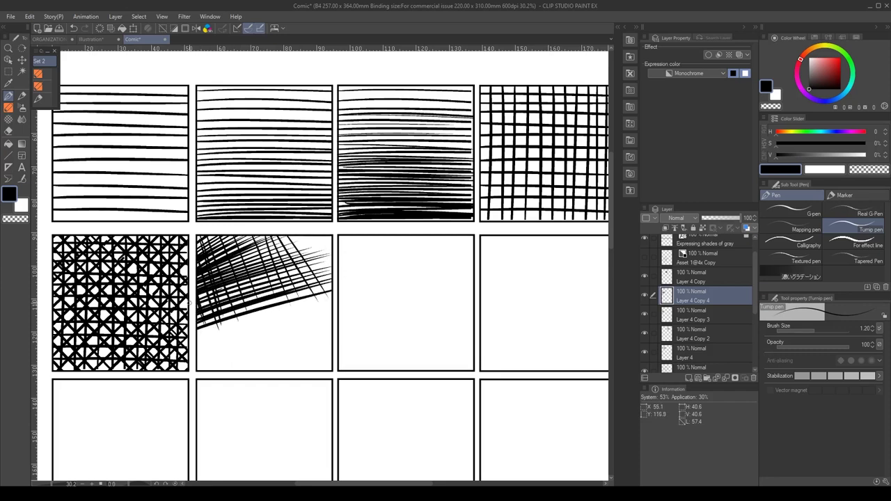
drag(195, 258, 241, 298)
drag(197, 241, 241, 274)
mouse_move(203, 235)
mouse_down()
mouse_move(264, 271)
mouse_move(272, 259)
mouse_up()
mouse_move(245, 235)
mouse_down()
mouse_move(291, 259)
mouse_move(282, 269)
mouse_up()
scroll(271, 317, down, 4)
scroll(283, 320, up, 3)
scroll(277, 272, down, 3)
scroll(270, 277, up, 4)
key(Delete)
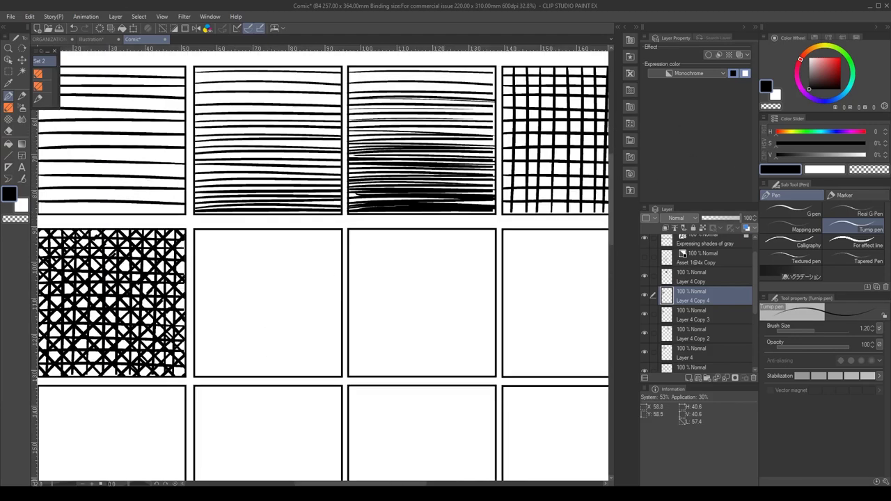
Texture the second cell of the second row with a hatching decoration brush, darkening it toward the lower edge.
click(9, 119)
scroll(443, 213, down, 3)
mouse_move(306, 243)
mouse_down()
mouse_move(325, 228)
mouse_move(296, 229)
mouse_move(328, 278)
mouse_move(348, 342)
mouse_move(382, 293)
mouse_move(346, 276)
mouse_move(543, 275)
mouse_move(247, 292)
mouse_move(336, 285)
mouse_up()
key(ctrl+z)
scroll(346, 276, up, 1)
Select the third cell of the second row and shade its edges with the Gauze cloud brush, leaving the center light.
key(w)
click(434, 262)
drag(433, 262, 367, 257)
key(g)
key(b)
mouse_move(335, 230)
mouse_down()
mouse_move(348, 244)
mouse_move(341, 271)
mouse_move(432, 284)
mouse_move(421, 289)
mouse_move(368, 258)
mouse_move(383, 293)
mouse_move(369, 251)
mouse_up()
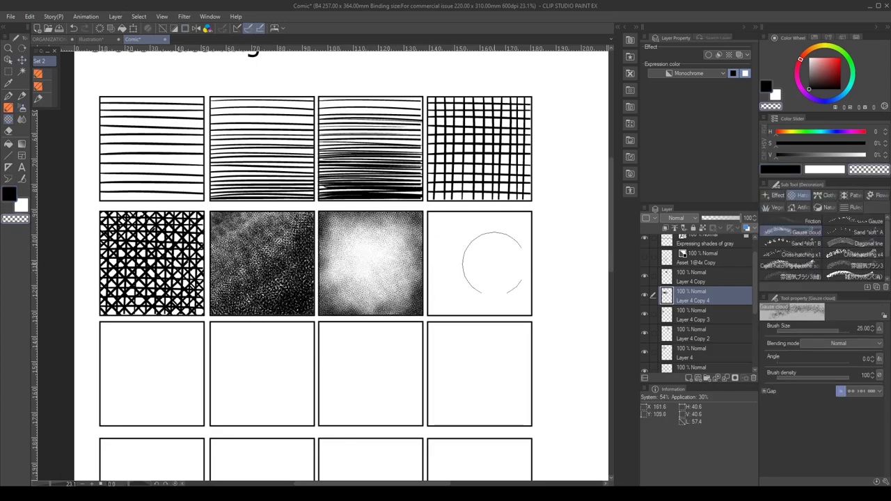
Select the fourth cell of the second row and paint it with dark, blotchy cloud texture.
drag(492, 261, 441, 263)
key(w)
click(441, 240)
key(p)
key(b)
mouse_move(412, 207)
mouse_down()
mouse_move(412, 215)
mouse_move(376, 209)
mouse_up()
key(period)
mouse_move(449, 224)
mouse_down()
mouse_move(432, 242)
mouse_move(492, 212)
mouse_move(424, 259)
mouse_move(468, 274)
mouse_move(408, 312)
mouse_up()
Select the first cell of the third row and fill it with overlapping line strokes from the Diagonal line brush.
key(w)
click(138, 344)
key(b)
key(b)
key(b)
click(868, 243)
mouse_move(84, 312)
mouse_down()
mouse_move(109, 332)
mouse_move(73, 310)
mouse_move(70, 352)
mouse_move(83, 378)
mouse_move(182, 407)
mouse_up()
mouse_move(85, 327)
mouse_down()
mouse_move(85, 372)
mouse_move(125, 407)
mouse_move(185, 390)
mouse_up()
drag(191, 389, 178, 396)
Cover the second cell of the third row with the Cross-hatching x1 brush.
scroll(179, 394, up, 3)
click(791, 254)
mouse_move(197, 264)
mouse_down()
mouse_move(293, 279)
mouse_move(299, 348)
mouse_up()
Select the third cell of the third row, speckle it dark toward the upper-left corner, lighten the lower-right area, and deselect.
key(w)
click(345, 300)
key(b)
mouse_move(334, 275)
mouse_down()
mouse_move(403, 334)
mouse_move(366, 359)
mouse_move(362, 345)
mouse_up()
drag(415, 289, 328, 313)
key(c)
mouse_move(343, 277)
mouse_down()
mouse_move(343, 307)
mouse_move(346, 297)
mouse_up()
scroll(345, 298, up, 4)
scroll(351, 306, down, 3)
mouse_move(293, 344)
mouse_down()
mouse_move(410, 282)
mouse_move(421, 257)
mouse_move(428, 274)
mouse_move(467, 256)
mouse_up()
key(ctrl+d)
Select the fourth cell of the third row and spray it from dense upper left to sparse lower right with the Spray airbrush.
scroll(300, 275, down, 2)
key(w)
click(456, 300)
key(b)
key(b)
scroll(443, 292, up, 2)
key(ctrl+z)
mouse_move(408, 261)
mouse_down()
mouse_move(438, 247)
mouse_move(523, 298)
mouse_move(501, 349)
mouse_move(424, 244)
mouse_move(481, 278)
mouse_move(407, 305)
mouse_up()
scroll(415, 273, down, 2)
drag(352, 375, 404, 330)
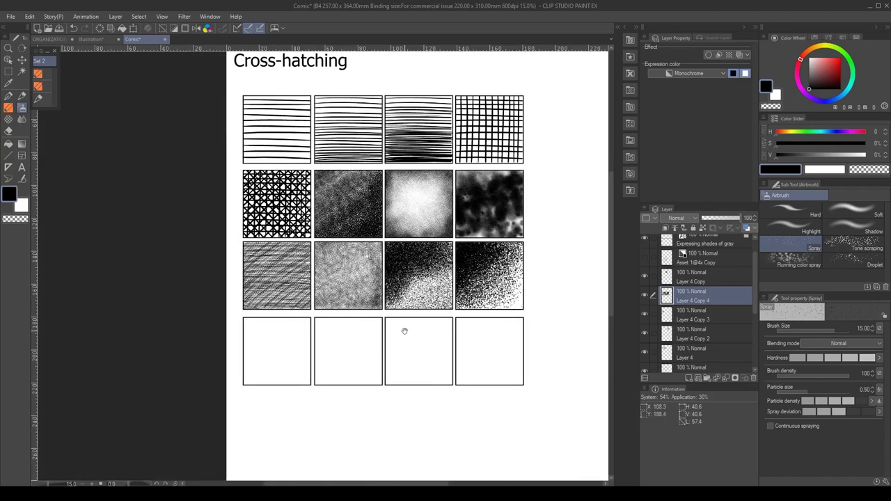
Select the first cell of the fourth row and shade it with the Cross-hatching x4 brush at size 15, darkening it downward.
key(w)
click(274, 351)
key(b)
key(b)
click(860, 255)
scroll(253, 336, up, 3)
scroll(288, 324, down, 1)
drag(219, 255, 313, 284)
key(ctrl+z)
mouse_move(218, 265)
mouse_down()
mouse_move(194, 382)
mouse_move(382, 370)
mouse_move(223, 306)
mouse_up()
scroll(149, 298, down, 2)
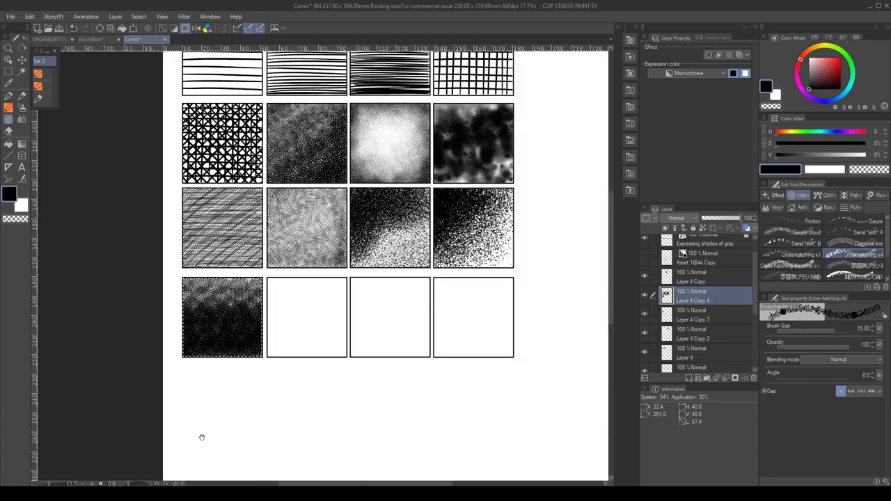
Select the second cell of the fourth row and shade it with the 雰囲気ブラシ3 hatching brush, darkest toward the lower edge.
key(w)
click(308, 312)
drag(308, 313, 275, 296)
key(b)
click(801, 247)
key(b)
click(853, 248)
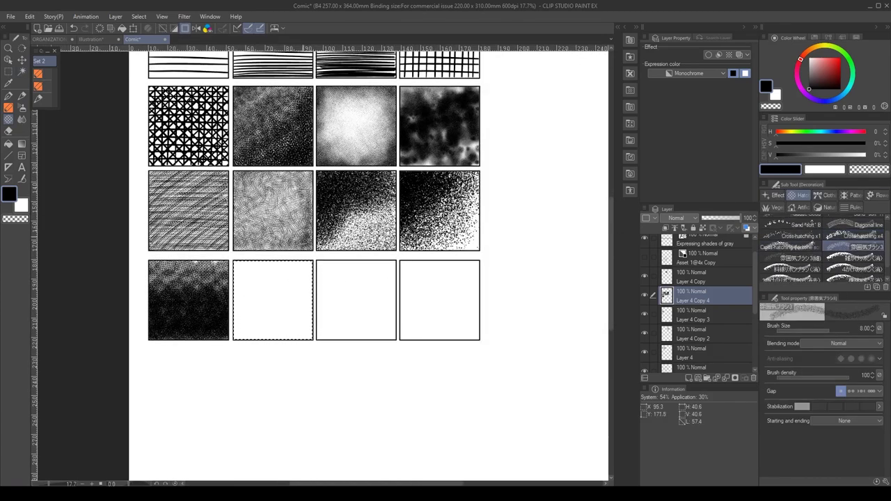
scroll(240, 272, up, 3)
mouse_move(225, 246)
mouse_down()
mouse_move(265, 310)
mouse_move(237, 369)
mouse_move(348, 400)
mouse_move(244, 400)
mouse_up()
scroll(317, 344, down, 1)
scroll(316, 338, down, 1)
Cover the third cell of the fourth row evenly with the finer 雰囲気ブラシ3 hatching variant at size 12.
drag(417, 330, 319, 315)
key(b)
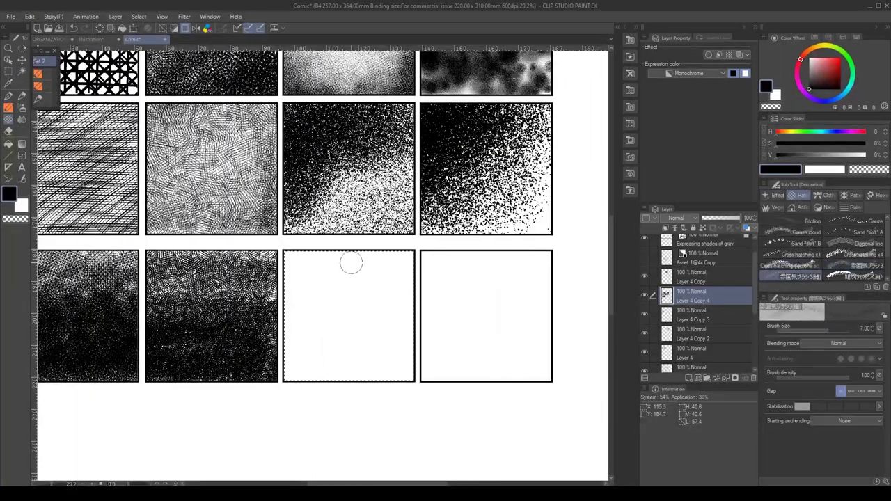
mouse_move(317, 266)
mouse_down()
mouse_move(348, 335)
mouse_move(376, 352)
mouse_up()
scroll(378, 352, down, 3)
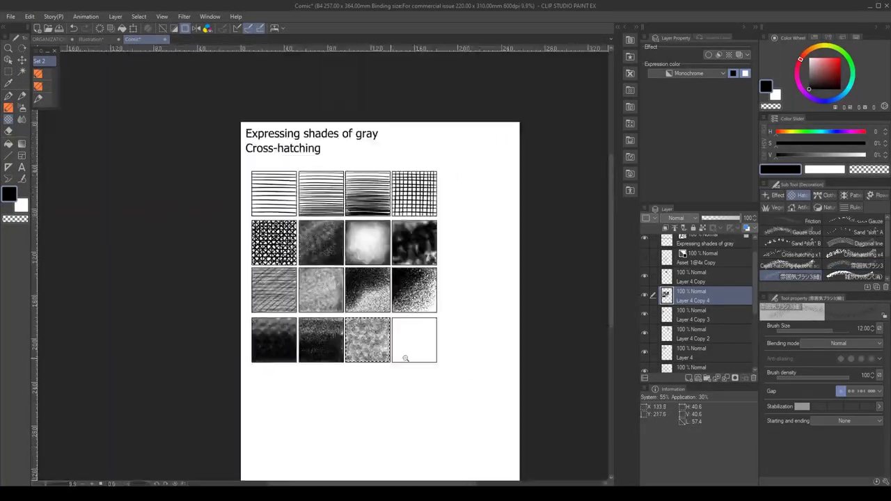
Select the fourth cell of the fourth row and fill it with solid black.
scroll(435, 355, up, 2)
key(w)
click(391, 327)
key(b)
key(g)
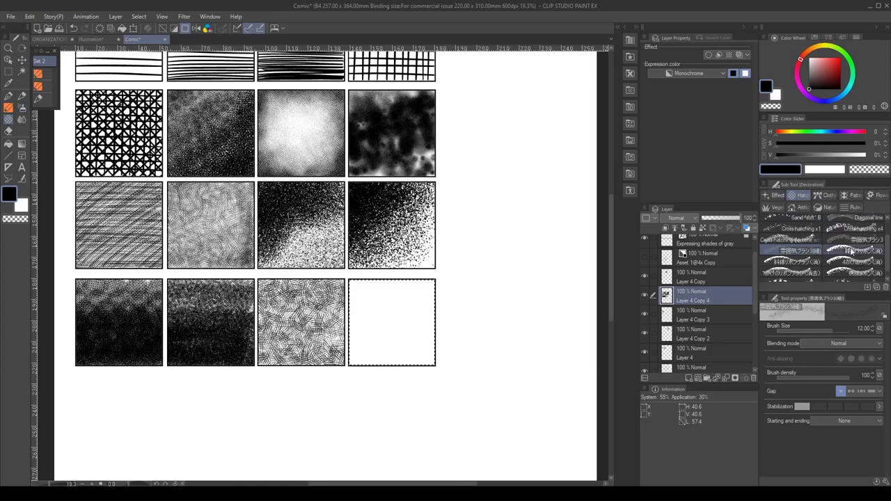
click(396, 311)
Try a chalk stroke and a hatching ribbon brush on the black cell, undoing each stroke.
key(b)
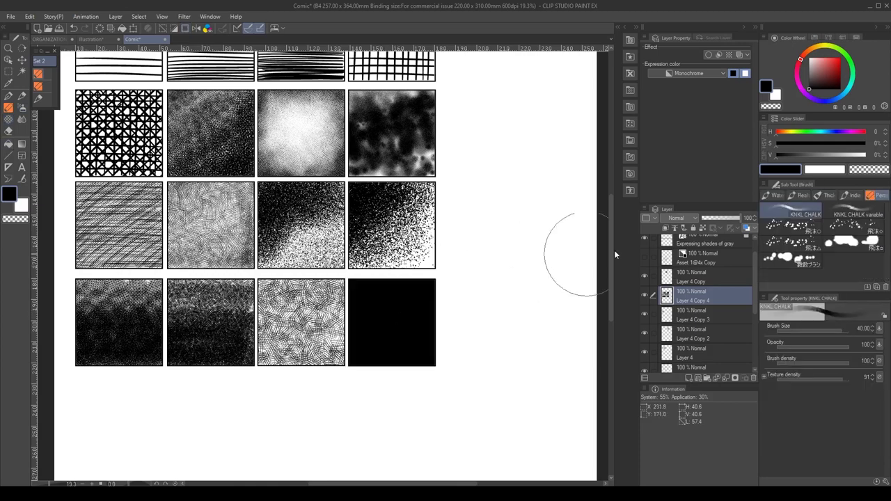
scroll(394, 280, up, 2)
mouse_move(395, 280)
mouse_down()
mouse_move(479, 251)
mouse_move(578, 257)
mouse_move(539, 271)
mouse_move(486, 259)
mouse_move(452, 271)
mouse_up()
key(ctrl+z)
click(862, 258)
mouse_move(362, 246)
mouse_down()
mouse_move(431, 254)
mouse_move(456, 273)
mouse_up()
click(645, 294)
click(645, 294)
key(ctrl+z)
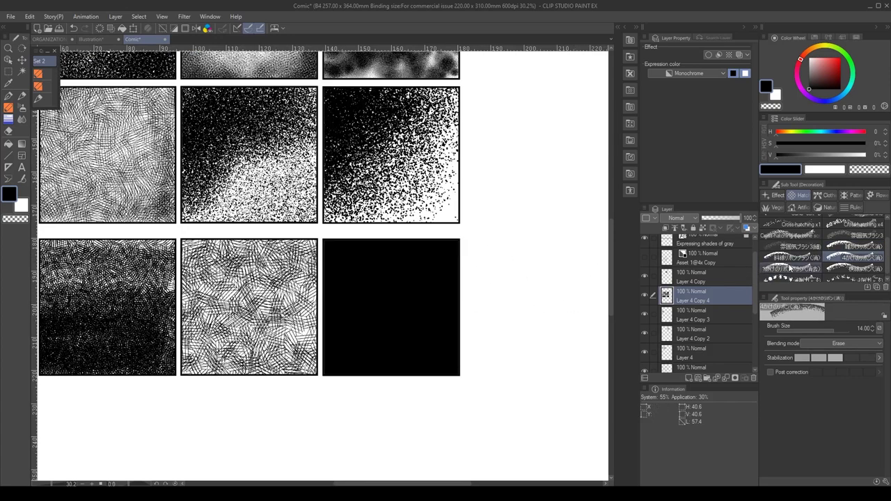
Try several erasing hatch ribbon brushes across the upper part of the black cell, undoing each trial.
click(791, 268)
drag(397, 259, 485, 267)
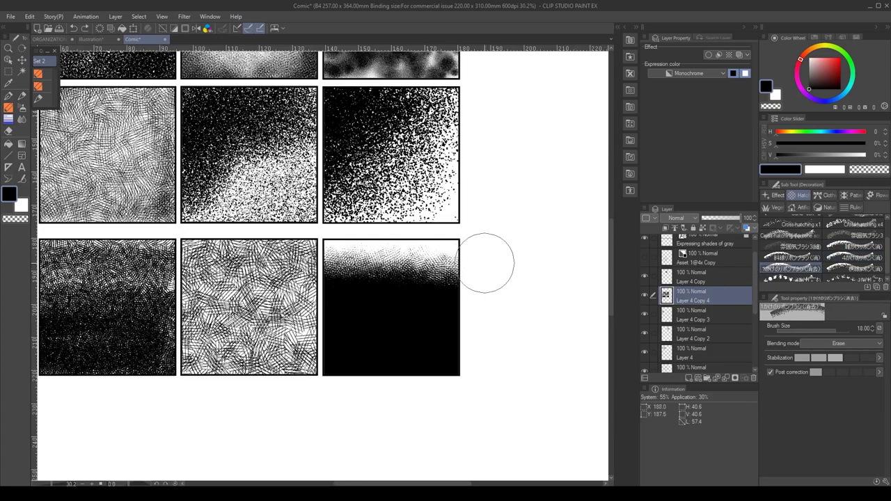
key(ctrl+z)
click(854, 268)
drag(334, 259, 473, 268)
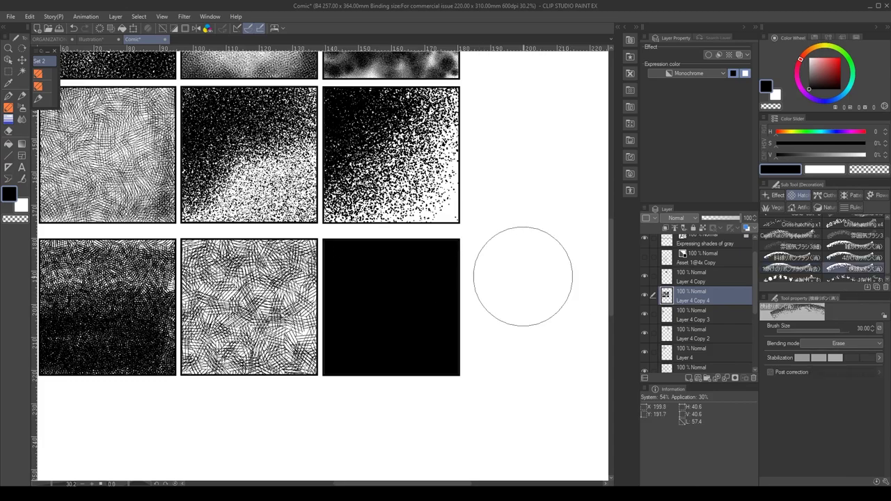
key(ctrl+z)
click(791, 278)
drag(369, 265, 439, 261)
mouse_move(414, 259)
mouse_down()
mouse_move(385, 259)
mouse_move(401, 259)
mouse_move(346, 277)
mouse_move(425, 278)
mouse_up()
key(ctrl+z)
Erase the upper part of the black cell with another hatching eraser brush, fading from white into black.
click(854, 277)
drag(409, 241, 391, 241)
drag(376, 230, 497, 238)
scroll(497, 238, down, 1)
scroll(294, 293, down, 3)
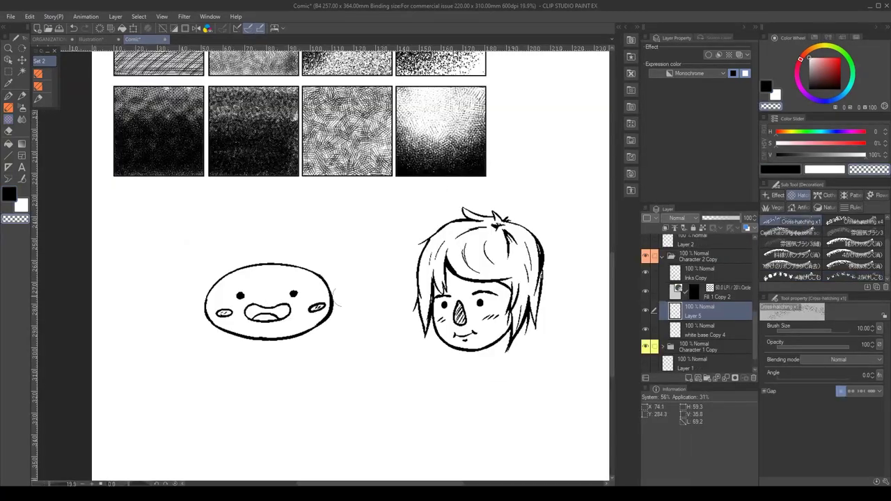
key(c)
drag(224, 322, 336, 299)
key(ctrl+z)
drag(271, 328, 299, 327)
drag(183, 319, 243, 334)
key(ctrl+z)
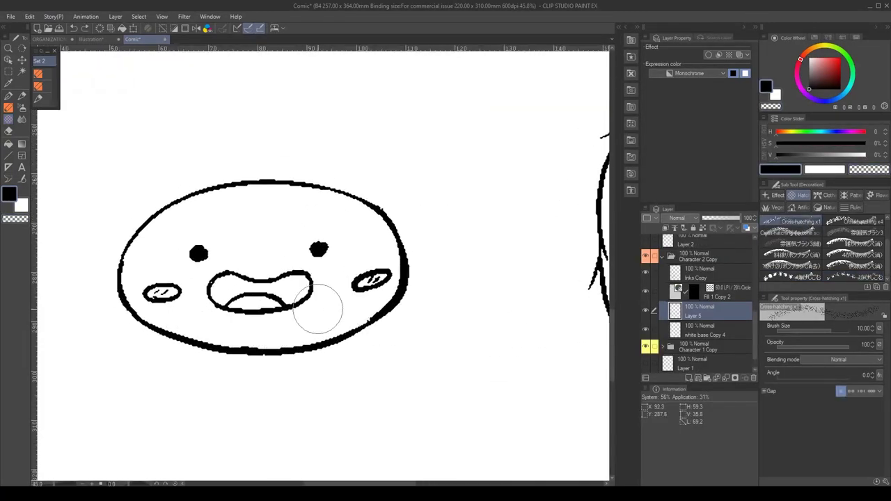
Shade the lower and right edges of the round character with the Cross-hatching x1 brush at size 17.
key(w)
key(b)
click(184, 340)
key(ctrl+z)
drag(292, 324, 348, 282)
key(ctrl+z)
key(ctrl+z)
key(b)
drag(183, 324, 366, 309)
key(ctrl+z)
key(b)
scroll(376, 308, down, 3)
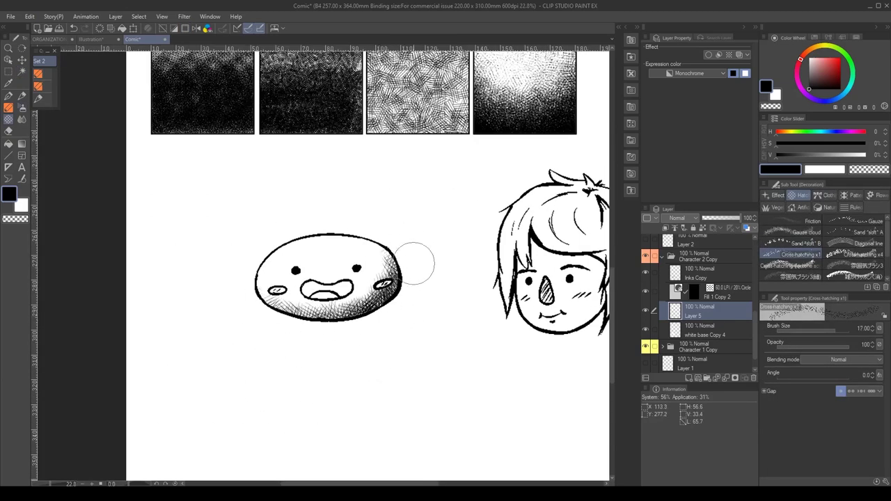
Soften the inner edge of the round character's shading using the cross-hatching brush with transparent color.
scroll(375, 324, down, 2)
scroll(375, 325, up, 2)
key(c)
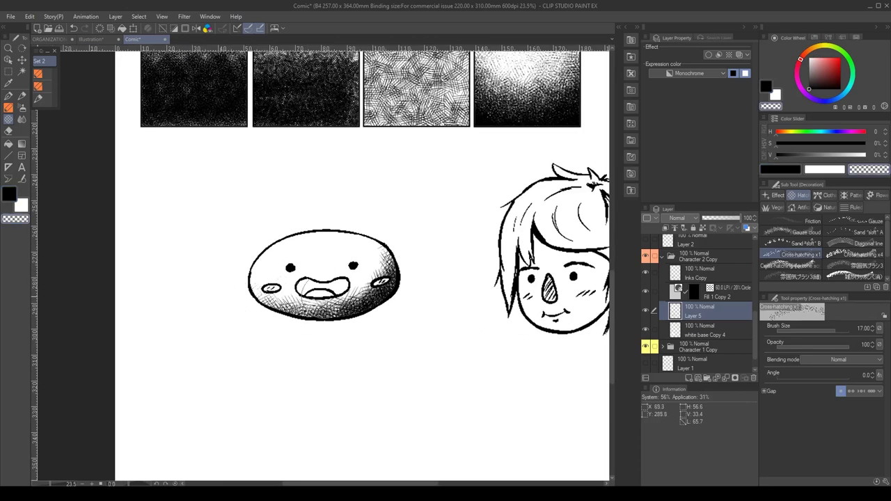
drag(360, 290, 403, 278)
key(c)
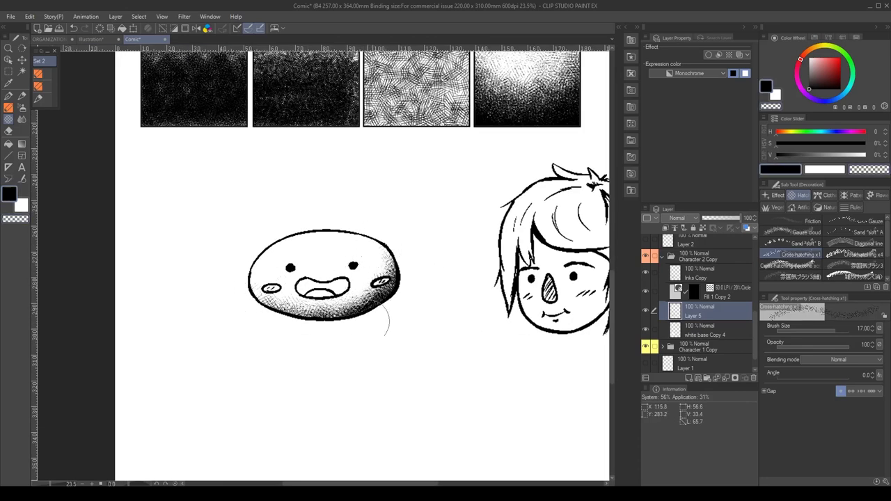
Deepen the round character's edge shadow with the 雰囲気ブラシ3 brush at size 8, and refine it with transparent color.
click(843, 278)
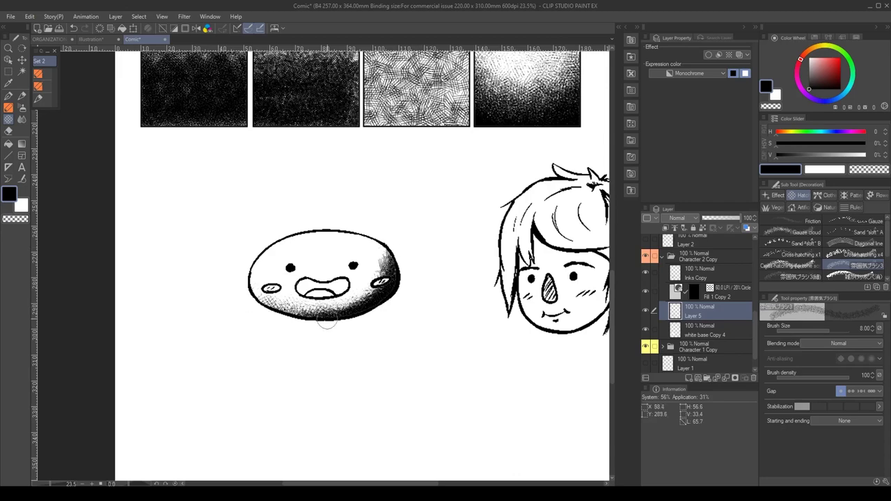
key(c)
drag(259, 291, 322, 287)
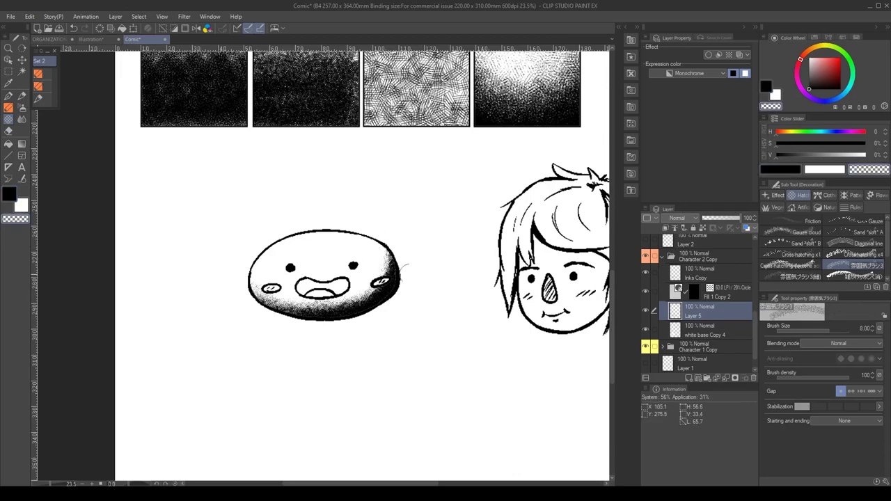
drag(352, 327, 383, 309)
drag(438, 287, 347, 350)
drag(286, 339, 231, 330)
drag(366, 323, 346, 283)
key(w)
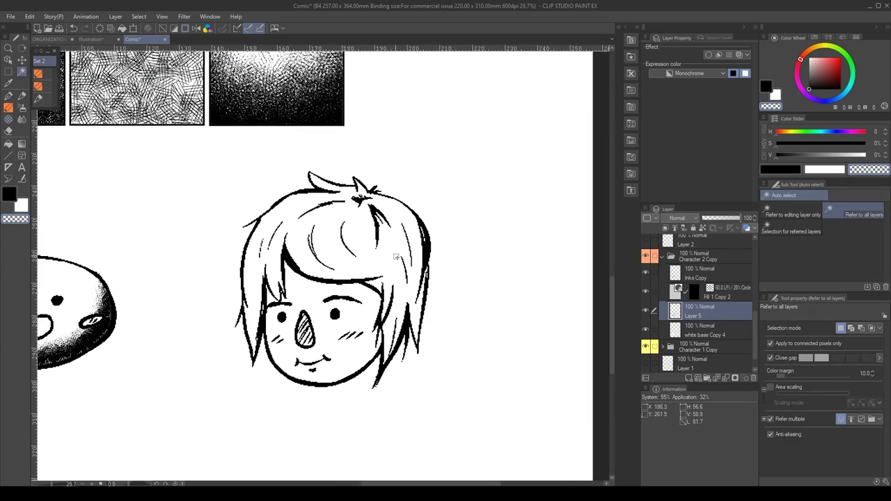
click(414, 260)
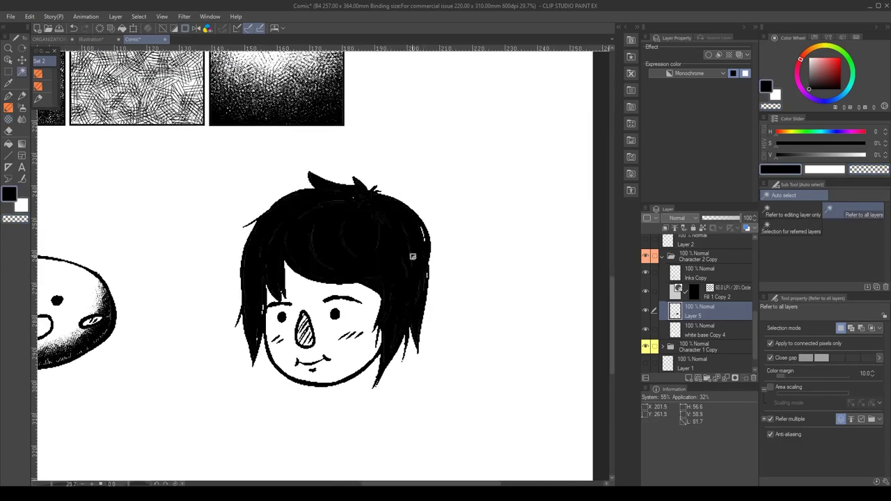
scroll(400, 251, up, 4)
scroll(386, 241, down, 3)
key(ctrl+z)
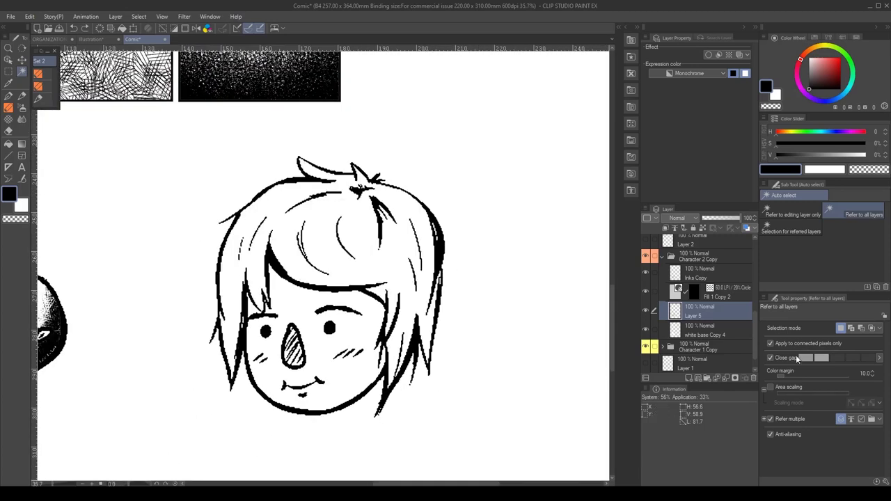
Fill the second character's hair with solid black, referring to other layers, and patch the remaining unfilled gaps.
key(g)
click(360, 224)
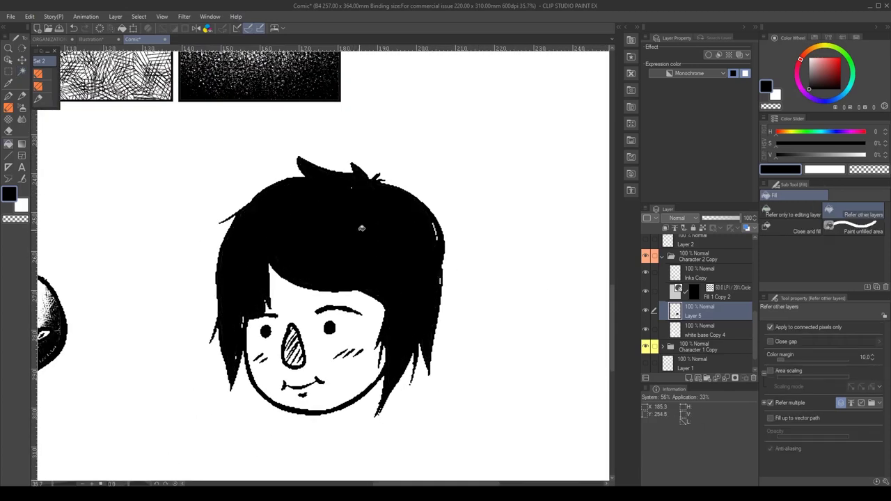
click(853, 228)
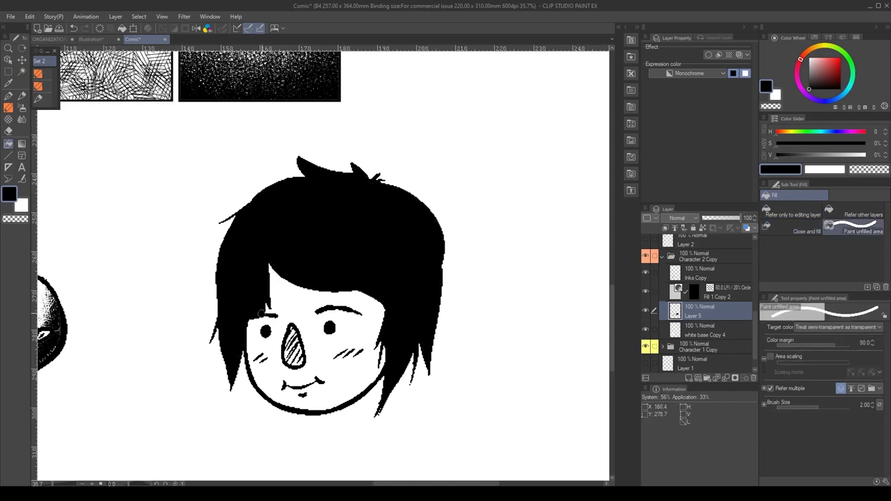
Scrape speckled highlights into the black hair with the Tone scraping airbrush, leaving the outer edges darker.
key(b)
key(b)
click(839, 245)
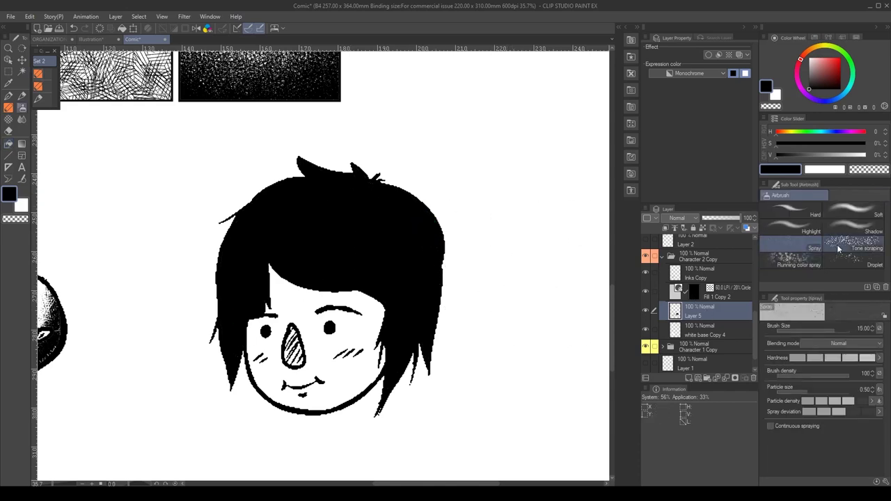
mouse_move(278, 197)
mouse_down()
mouse_move(248, 219)
mouse_move(306, 209)
mouse_move(325, 173)
mouse_move(249, 189)
mouse_move(320, 229)
mouse_move(360, 200)
mouse_move(299, 216)
mouse_move(327, 200)
mouse_move(274, 225)
mouse_move(306, 229)
mouse_up()
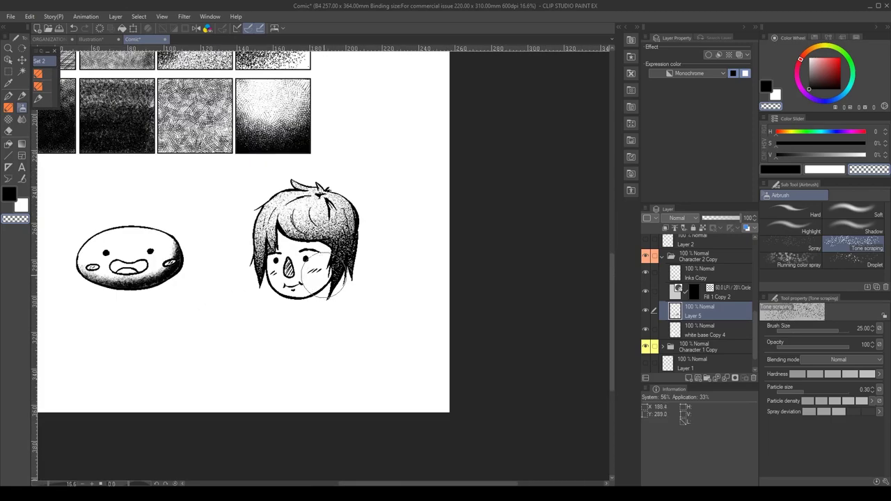
drag(304, 226, 337, 234)
Hide Layer 5 and add a new raster layer above it for another version of the hair.
click(646, 311)
key(ctrl+shift+n)
key(w)
key(g)
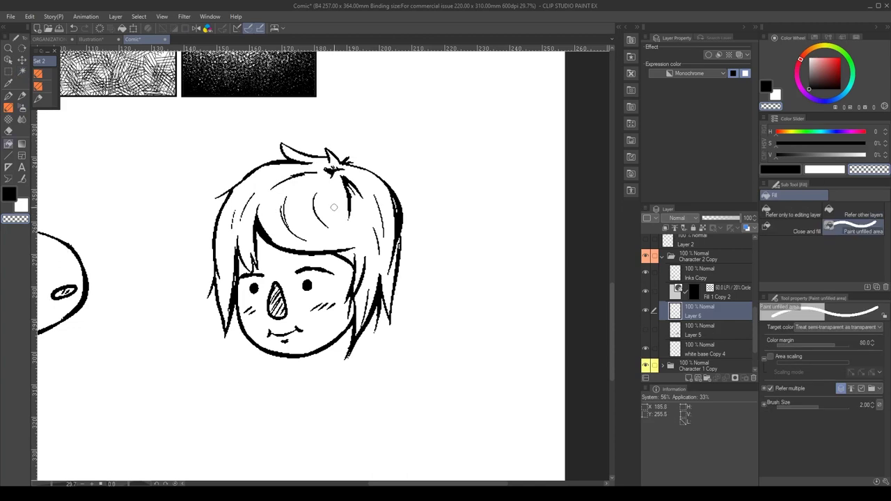
key(c)
click(334, 199)
key(ctrl+z)
click(783, 344)
click(376, 227)
key(ctrl+z)
Fill the hair black on Layer 6 with Close gap off and area scaling at 1.00, and patch unfilled gaps.
click(780, 342)
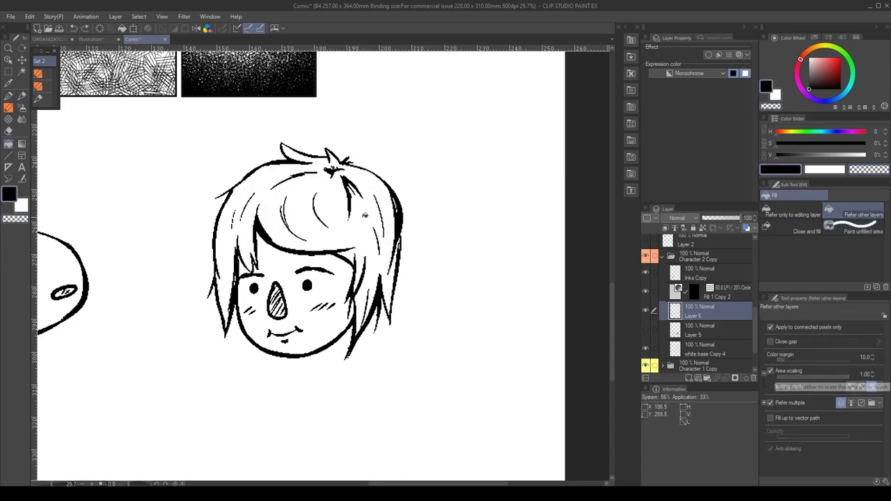
click(378, 220)
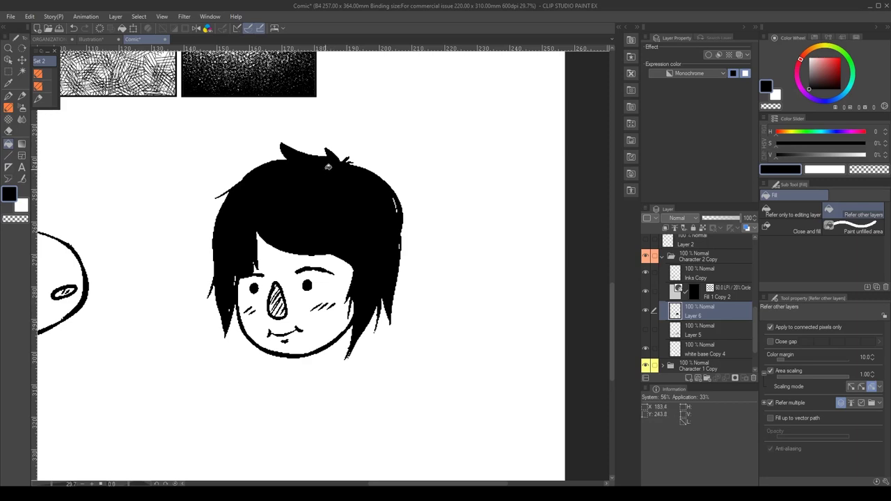
click(853, 227)
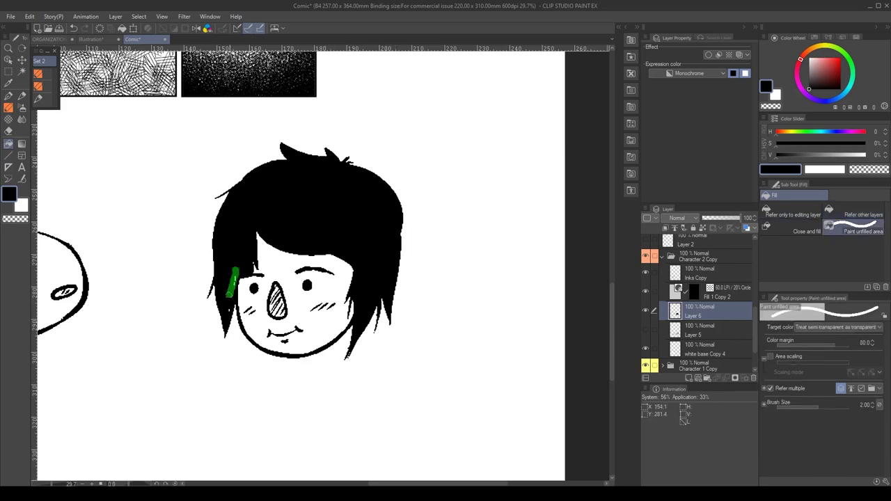
key(ctrl+c)
key(ctrl+v)
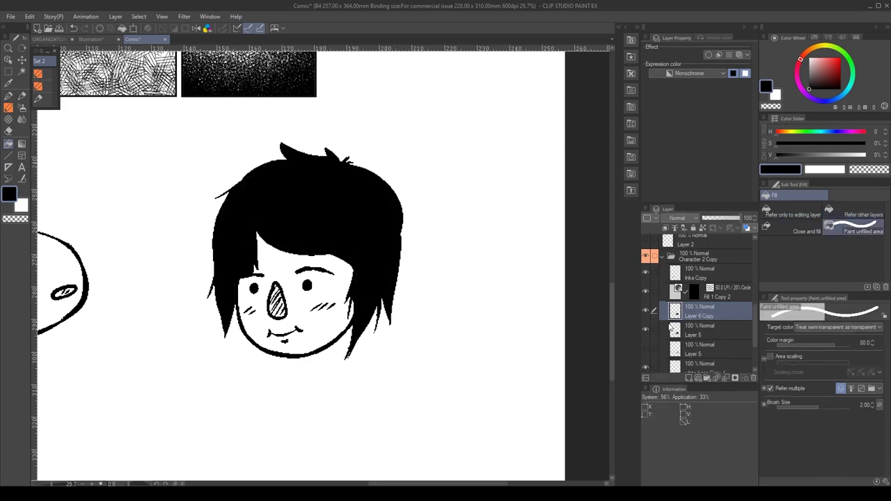
key(ctrl+z)
Add a layer mask to Layer 6 and ready the 雰囲気ブラシ3 hatching brush with transparent color.
click(735, 377)
key(c)
key(b)
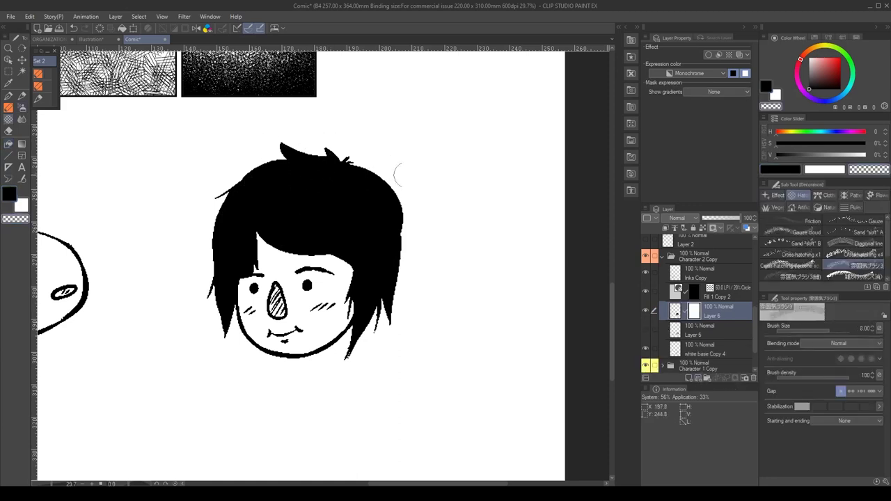
Try fading out the upper hair on Layer 6's mask with the 雑かけリボン(消) hatching eraser at size 12.
key(period)
key(period)
drag(278, 145, 383, 144)
mouse_move(236, 187)
mouse_down()
mouse_move(188, 211)
mouse_move(416, 169)
mouse_up()
mouse_move(416, 168)
mouse_down()
mouse_move(181, 240)
mouse_move(398, 200)
mouse_move(306, 209)
mouse_move(289, 198)
mouse_move(221, 248)
mouse_move(229, 233)
mouse_move(217, 241)
mouse_move(272, 202)
mouse_move(351, 205)
mouse_move(209, 227)
mouse_move(328, 228)
mouse_up()
key(b)
key(b)
drag(398, 263, 363, 273)
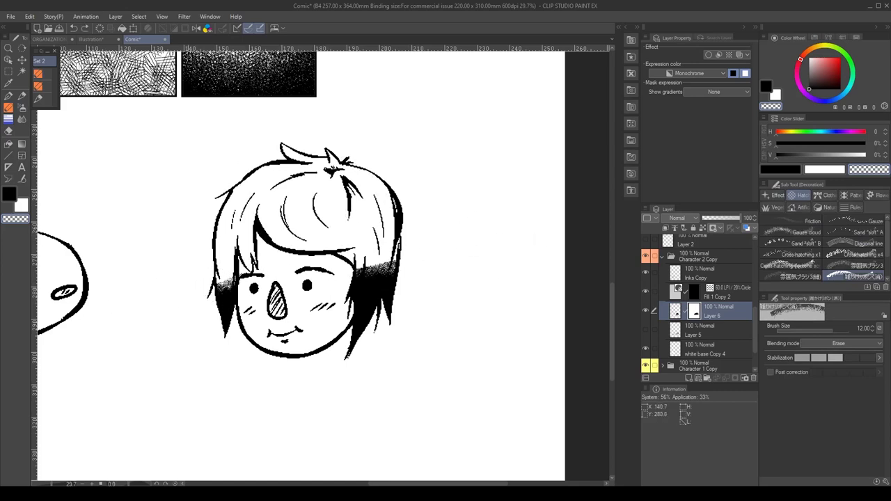
scroll(456, 262, down, 2)
key(c)
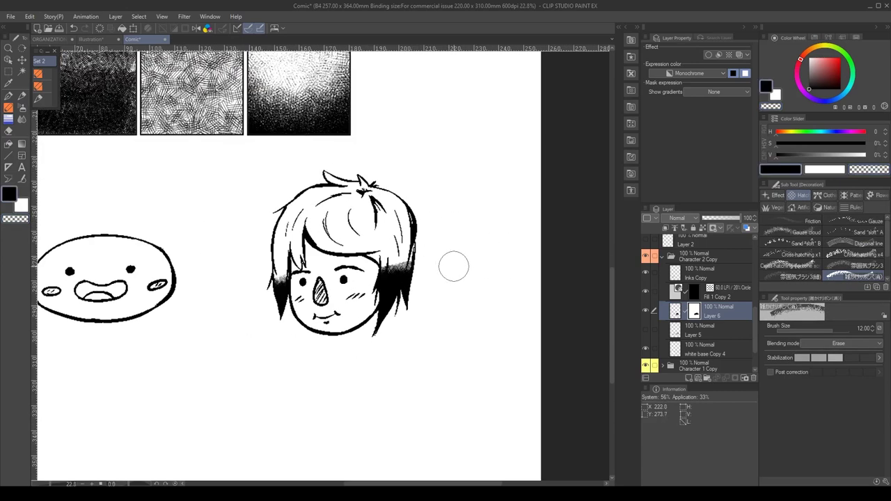
Reset Layer 6's mask and try scraping the hair with the 斜線リボンブラシ(消) eraser at size 30, undoing the strokes.
key(alt+Delete)
key(x)
key(x)
key(c)
key(.)
mouse_move(266, 199)
mouse_down()
mouse_move(270, 216)
mouse_move(394, 177)
mouse_up()
key(ctrl+z)
drag(268, 219, 456, 205)
mouse_move(246, 280)
mouse_down()
mouse_move(207, 298)
mouse_move(240, 282)
mouse_up()
key(ctrl+z)
key(ctrl+z)
key(ctrl+z)
Try another sweep of diagonal hatching across the hair and undo back to the solid black fill.
drag(267, 308, 402, 183)
mouse_move(383, 235)
mouse_down()
mouse_move(354, 247)
mouse_move(394, 248)
mouse_up()
key(ctrl+z)
key(ctrl+z)
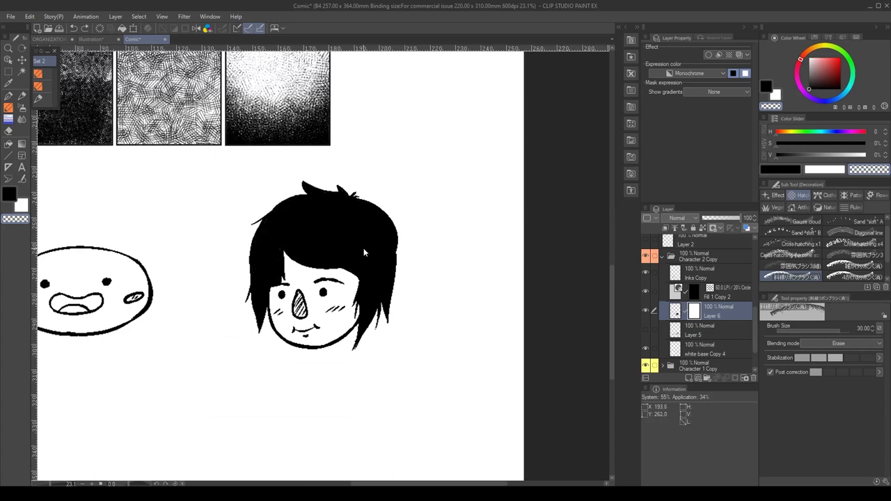
key(ctrl+z)
key(ctrl+z)
key(ctrl+z)
key(ctrl+z)
key(ctrl+z)
Try scraping away the upper hair on the mask with the 4かけリボン(消) eraser at size 14.
click(854, 277)
drag(259, 259, 360, 242)
scroll(279, 265, up, 4)
drag(234, 271, 482, 218)
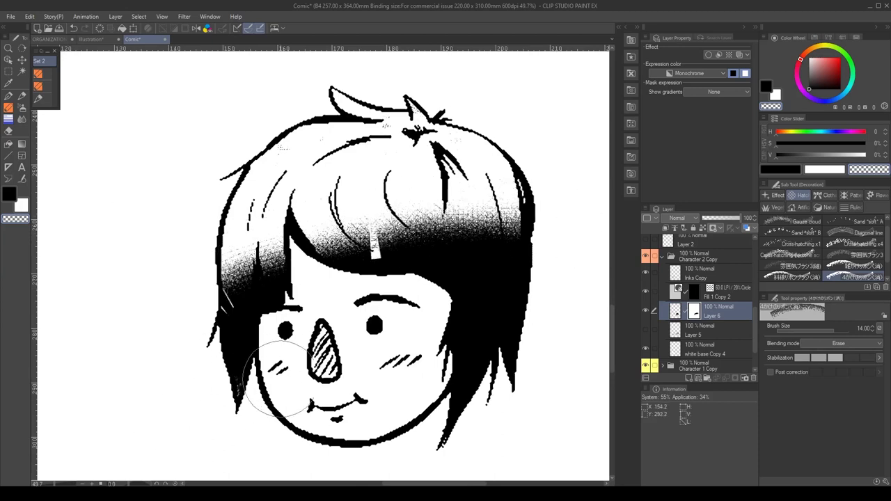
scroll(487, 313, down, 3)
key(b)
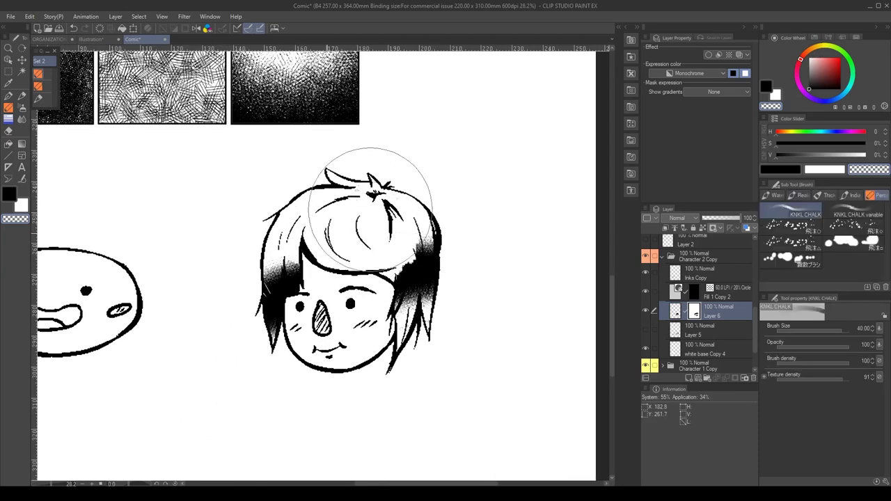
mouse_move(350, 259)
mouse_down()
mouse_move(327, 244)
mouse_move(387, 247)
mouse_up()
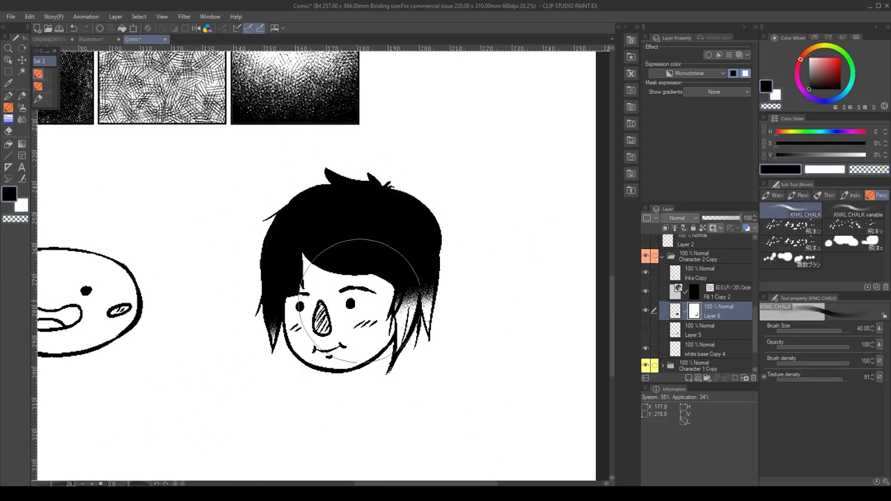
Try scraping the lower hair strands on the mask with the hatching ribbon eraser and undo the strokes.
key(b)
key(b)
drag(441, 313, 361, 268)
key(ctrl+z)
mouse_move(448, 311)
mouse_down()
mouse_move(336, 309)
mouse_move(372, 313)
mouse_move(492, 274)
mouse_move(396, 263)
mouse_move(193, 353)
mouse_up()
drag(193, 354, 391, 264)
key(ctrl+z)
Fade the lower hair into hatched white with the 4かけリボン(消) eraser at size 30, keeping the crown black.
mouse_move(511, 276)
mouse_down()
mouse_move(446, 275)
mouse_move(472, 276)
mouse_move(318, 299)
mouse_move(232, 260)
mouse_up()
drag(401, 272, 362, 271)
drag(432, 272, 338, 271)
key(ctrl+z)
drag(335, 230, 463, 241)
key(ctrl+z)
drag(434, 271, 378, 295)
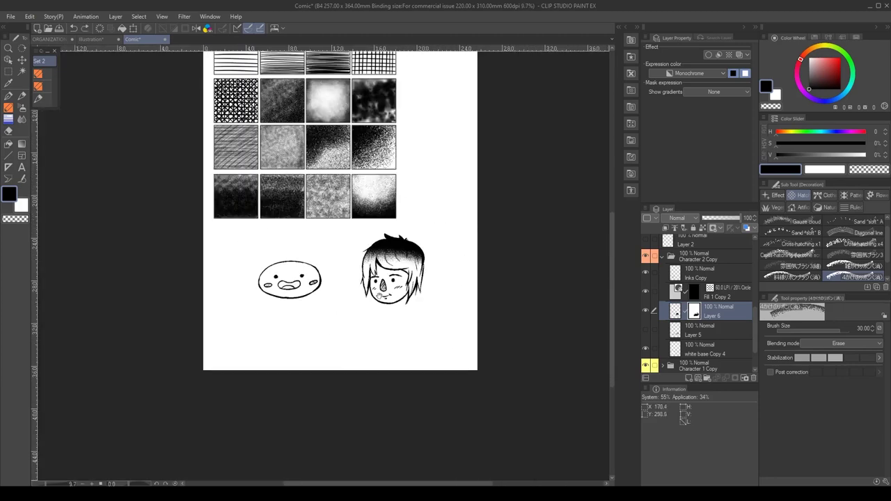
Save the comic document and review the finished cross-hatching page.
scroll(430, 253, up, 2)
scroll(438, 247, down, 2)
key(ctrl+s)
scroll(378, 188, up, 2)
scroll(374, 272, down, 3)
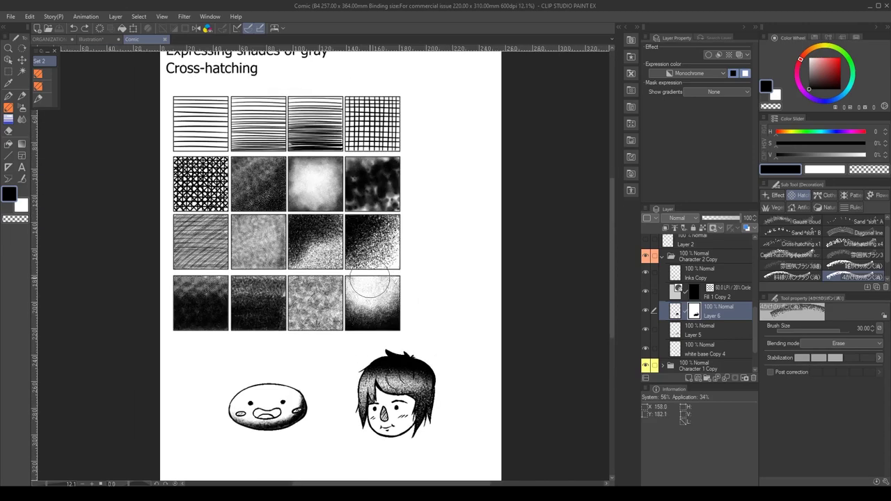
scroll(369, 278, up, 2)
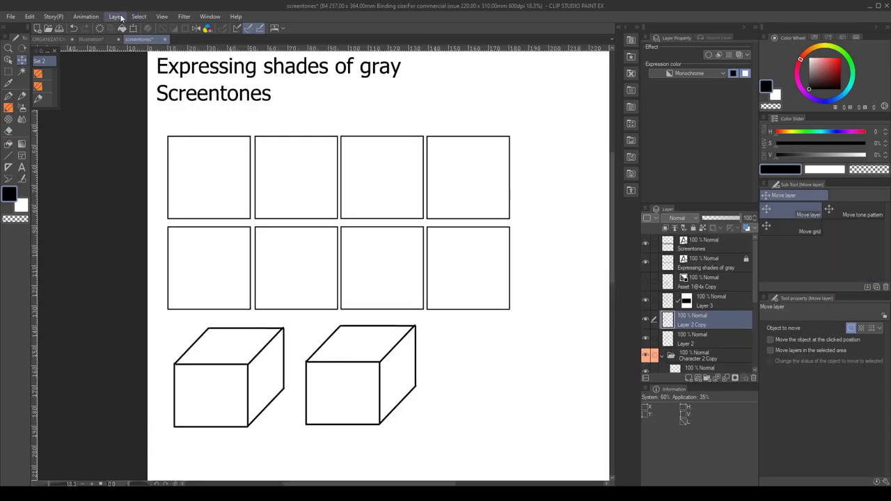
Start a new tone layer above Layer 2 Copy with a density of 20%.
click(115, 16)
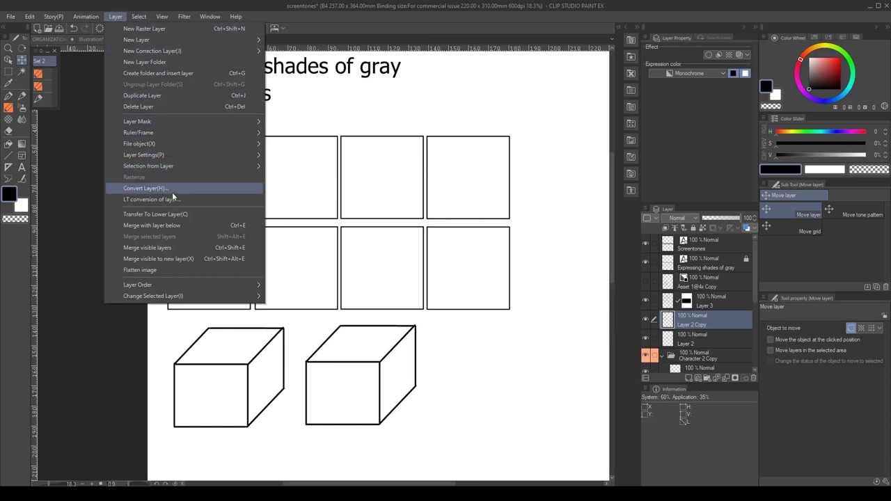
mouse_move(193, 39)
click(295, 85)
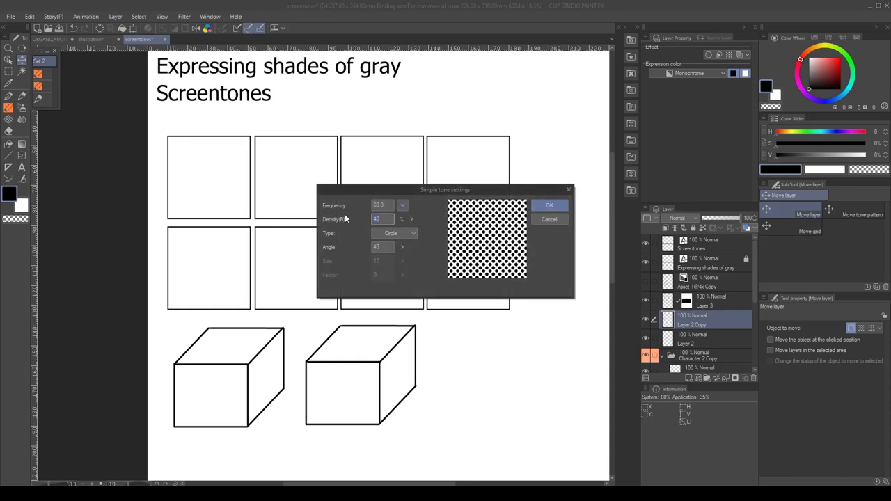
text(20)
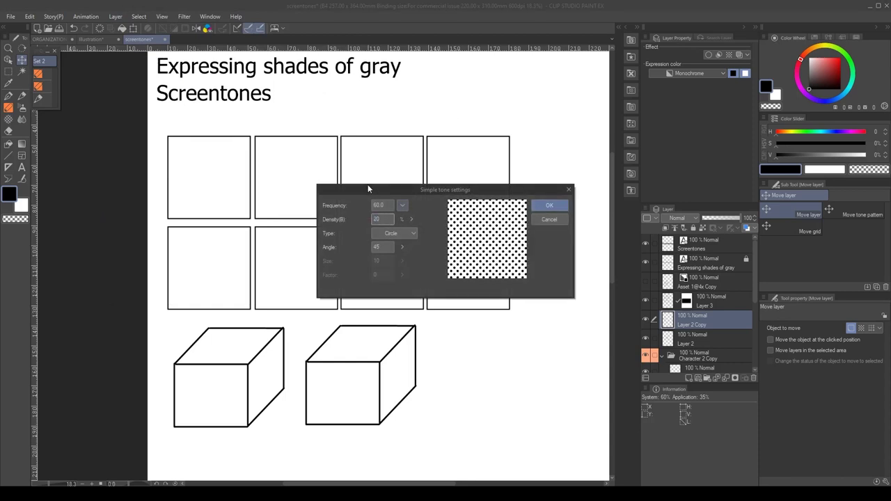
drag(372, 187, 369, 175)
Preview the circle tone at frequencies 27.5 and 85.0, and return the frequency to 60.0.
click(404, 193)
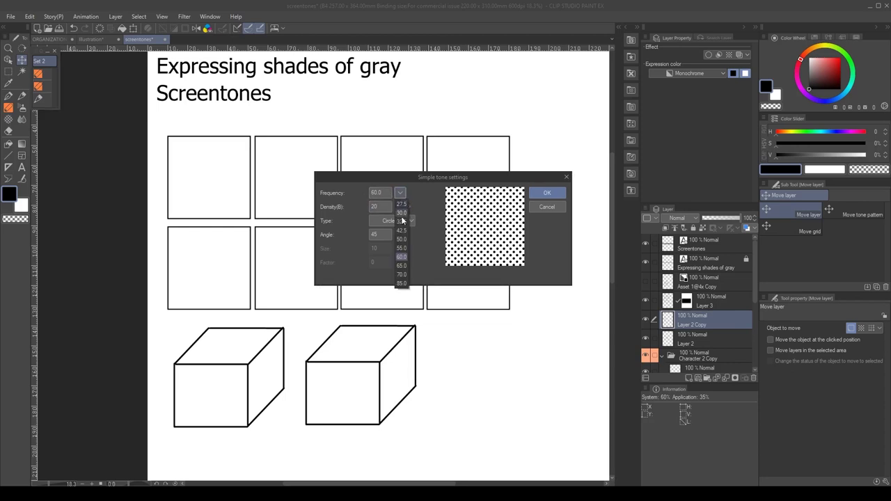
click(403, 232)
click(400, 193)
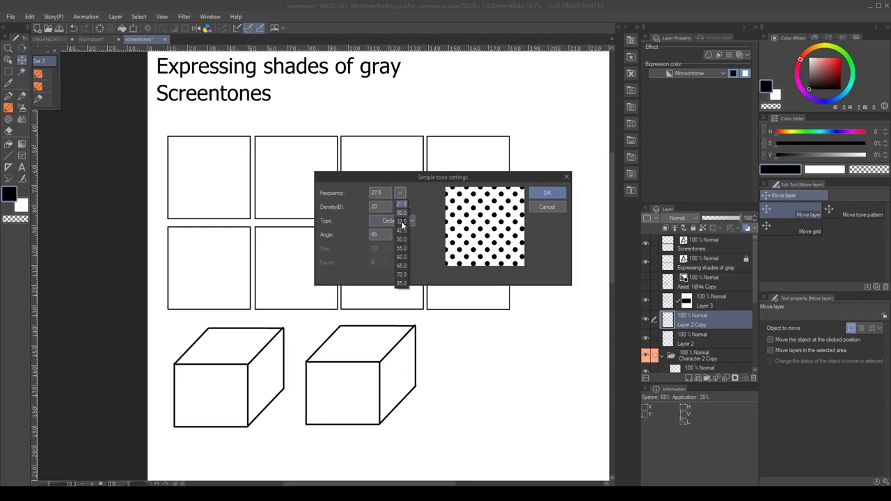
click(408, 287)
click(399, 195)
click(407, 251)
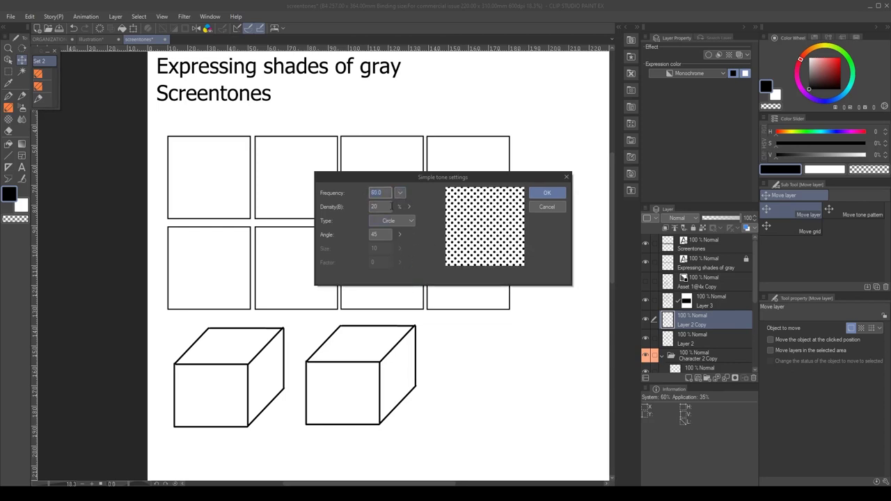
Raise the tone density to 34%, preview frequencies 30.0 and 42.5, and return to 60.0.
mouse_move(412, 207)
mouse_down()
mouse_move(414, 185)
mouse_move(423, 214)
mouse_move(417, 188)
mouse_move(422, 201)
mouse_up()
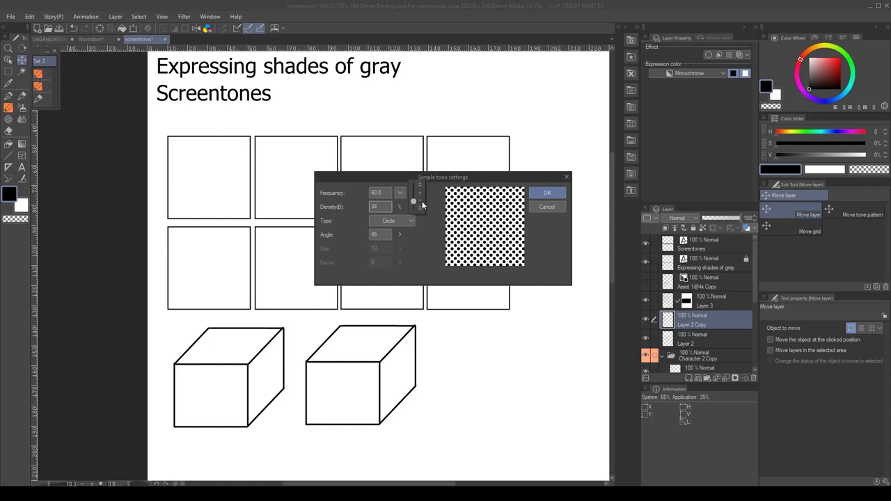
click(400, 192)
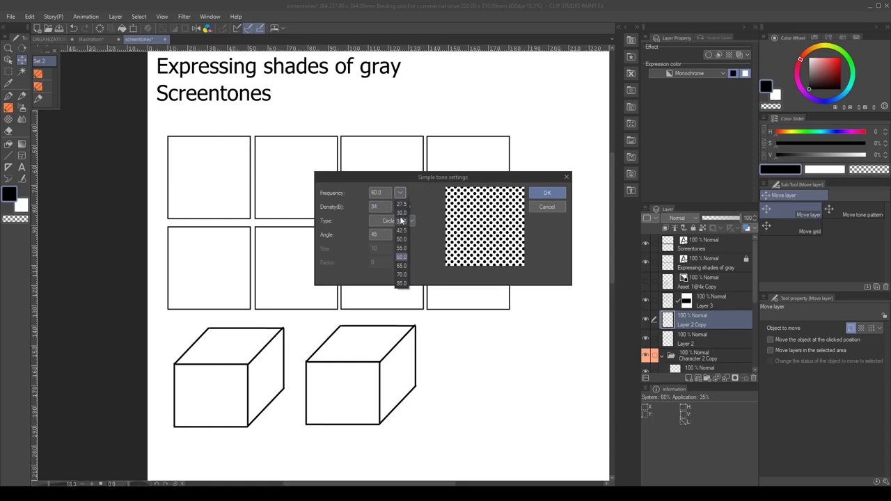
click(399, 216)
click(400, 195)
click(403, 229)
click(401, 194)
click(402, 257)
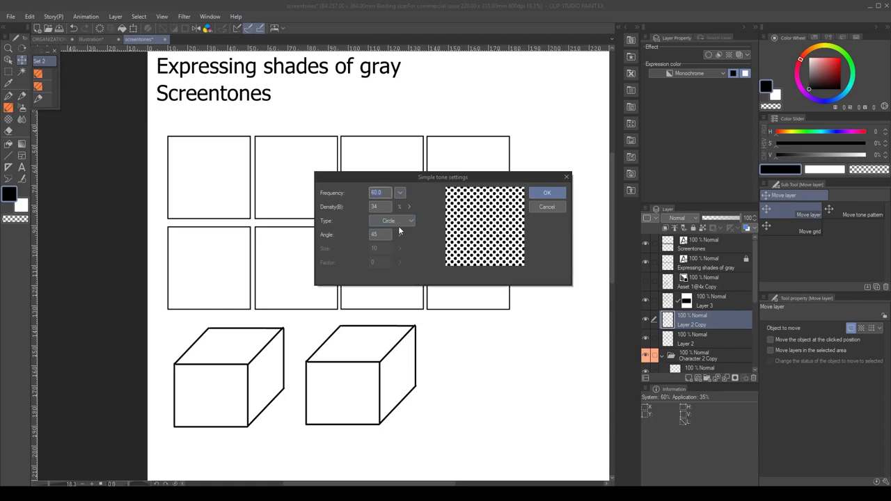
Set the tone's density to 10% and angle to 0, and try the Square type at frequency 30.0.
drag(408, 208, 402, 238)
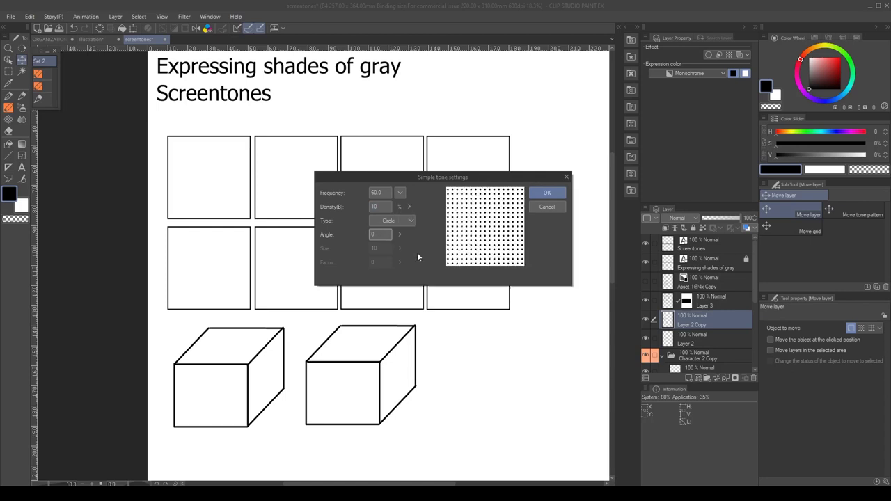
click(392, 221)
click(395, 240)
click(399, 193)
click(402, 209)
Preview other dot shapes for the tone and switch its type to Line.
click(396, 220)
click(396, 236)
click(397, 221)
click(398, 264)
click(393, 219)
click(392, 259)
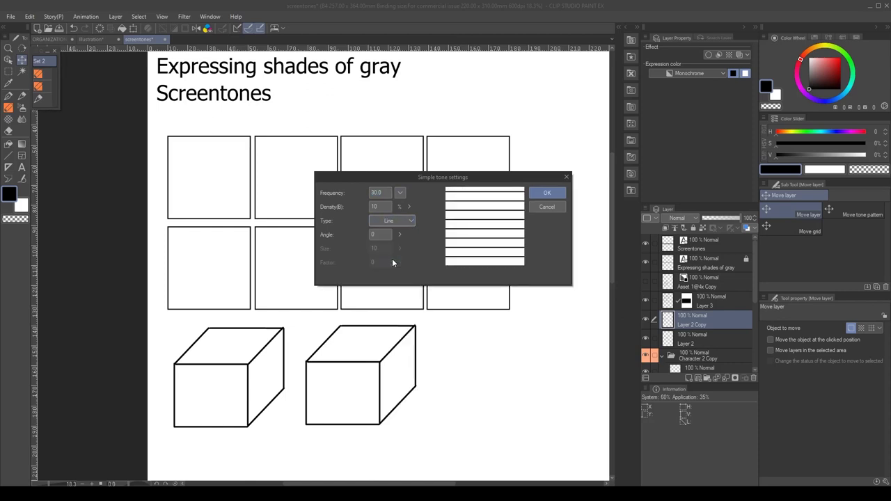
Try the Noise tone type with size 76 and factor 166.
click(398, 220)
click(397, 284)
click(401, 222)
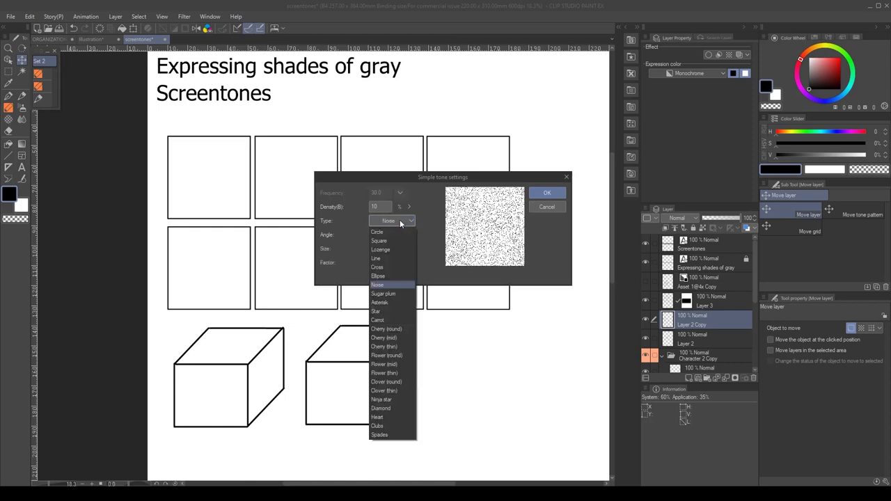
click(400, 222)
mouse_move(398, 250)
mouse_down()
mouse_move(404, 261)
mouse_move(410, 254)
mouse_move(403, 259)
mouse_up()
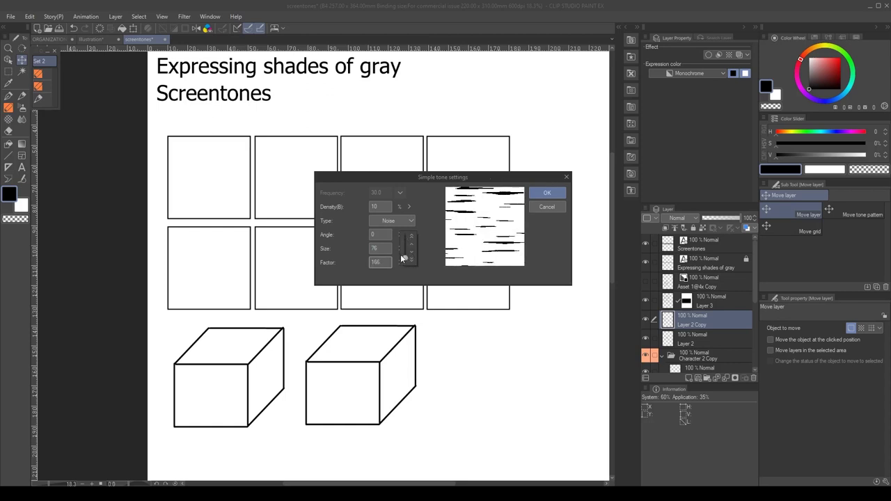
Adjust the noise tone to density 43%, size 10 and factor 83.
click(391, 208)
drag(412, 209, 412, 200)
click(399, 248)
mouse_move(401, 248)
mouse_down()
mouse_move(402, 237)
mouse_move(407, 268)
mouse_move(401, 243)
mouse_move(399, 268)
mouse_up()
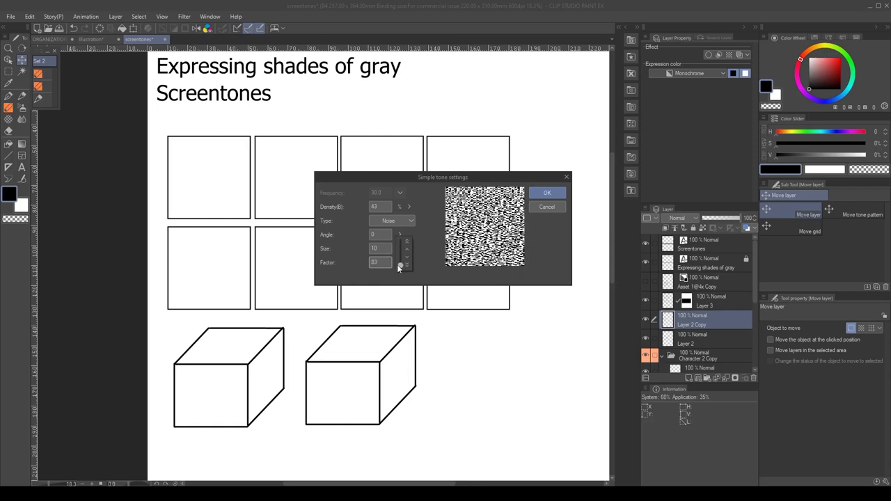
Preview the Star, Cherry (mid) and Ninja star tone types.
click(392, 221)
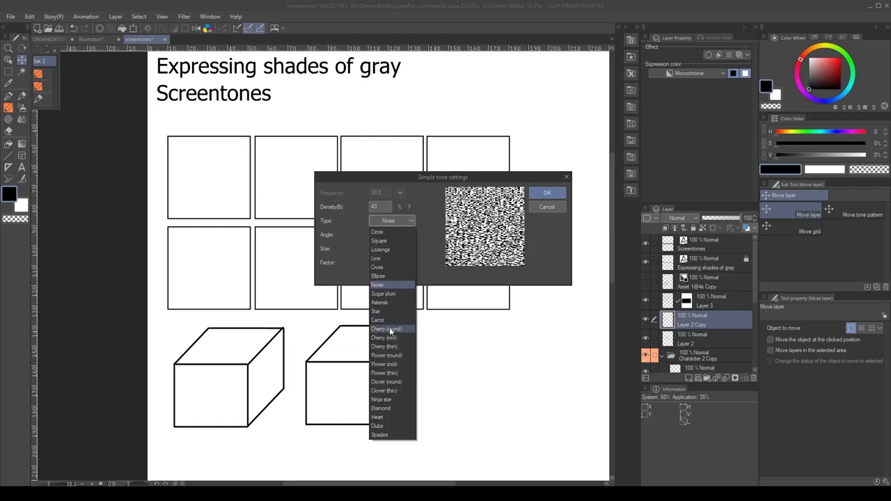
click(380, 311)
click(391, 221)
click(395, 337)
click(391, 221)
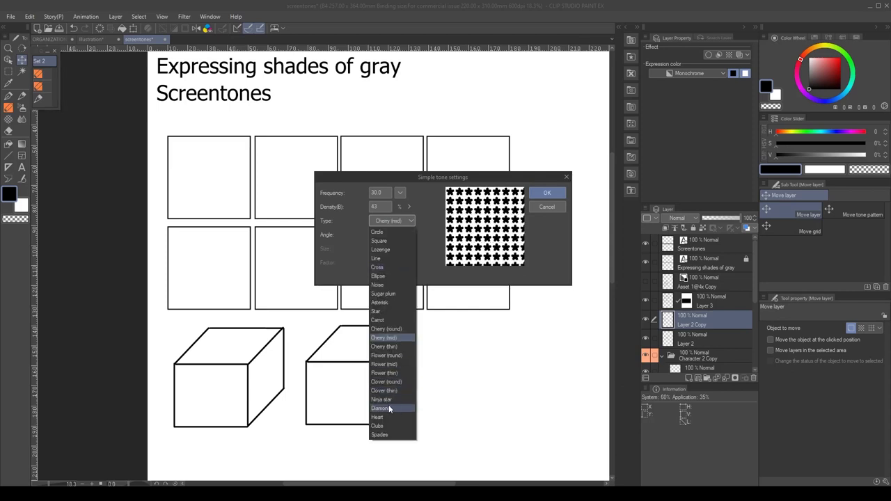
click(389, 401)
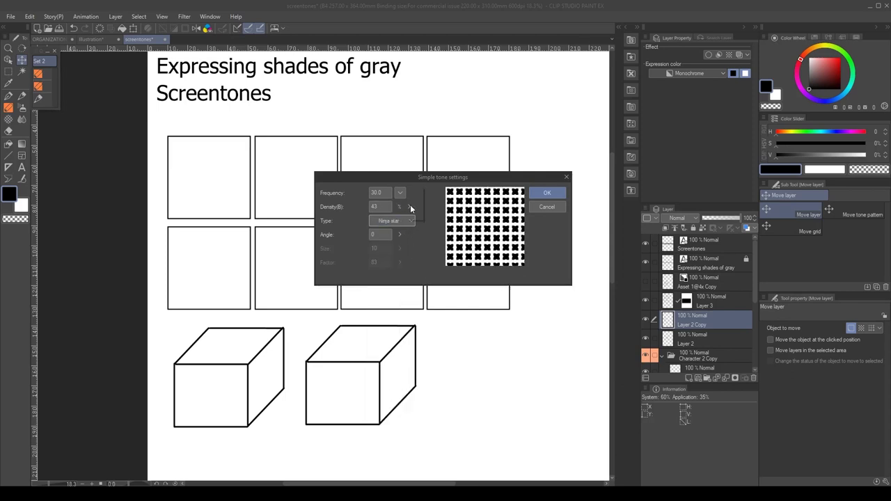
Try the Ninja star tone at density 42% and frequency 27.5.
drag(409, 207, 415, 205)
click(400, 193)
click(402, 200)
Set the tone to frequency 60.0, density 20% and Circle type, and create the tone layer over the page.
click(400, 193)
click(400, 259)
drag(390, 205, 351, 202)
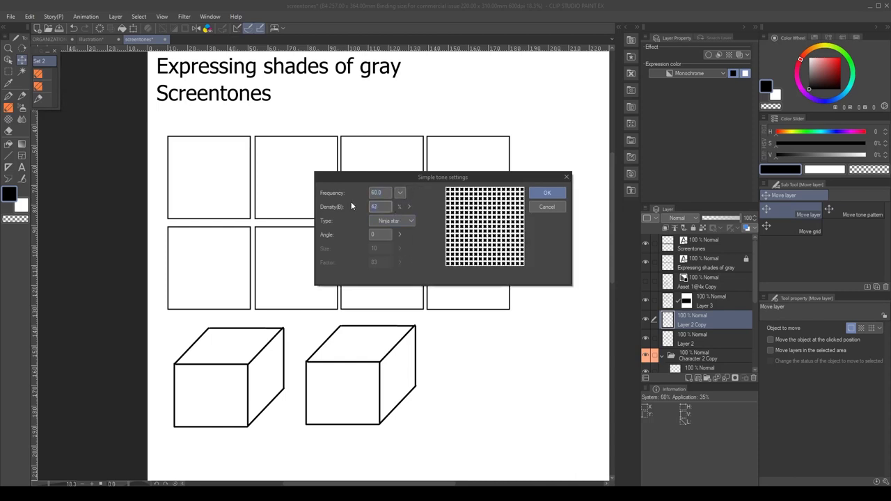
text(20)
click(399, 221)
click(389, 233)
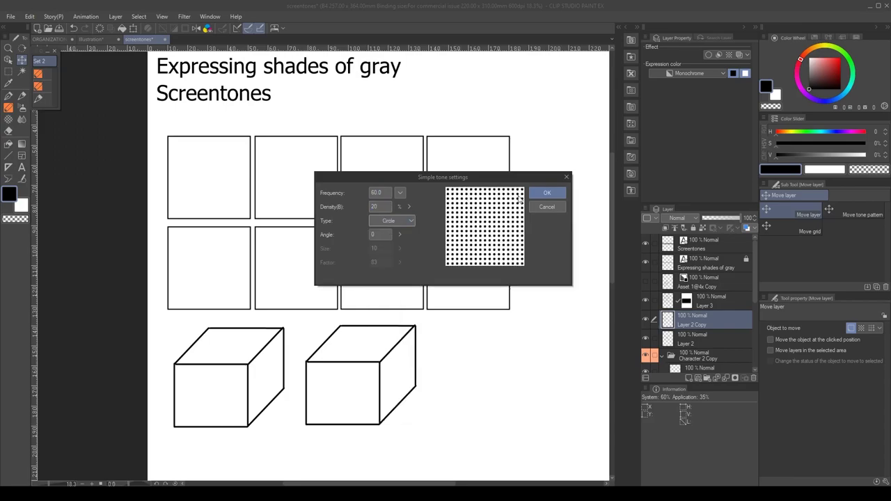
click(546, 193)
scroll(238, 139, up, 3)
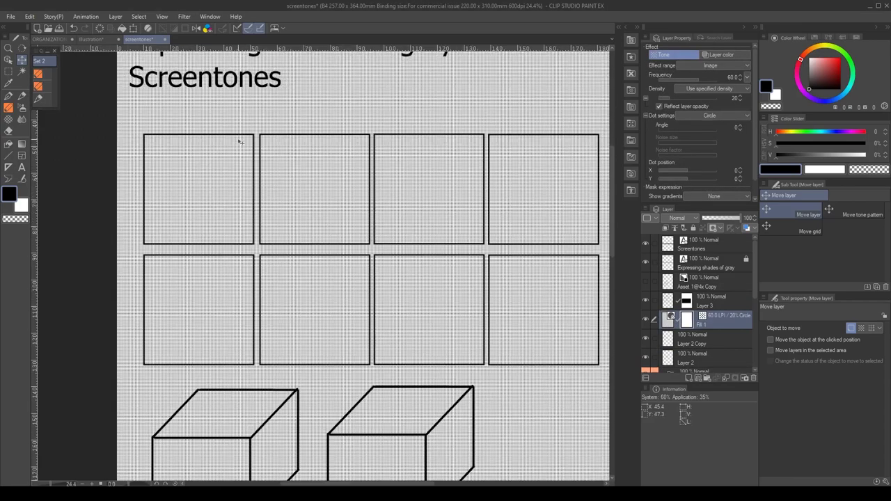
scroll(235, 154, down, 4)
scroll(236, 155, up, 3)
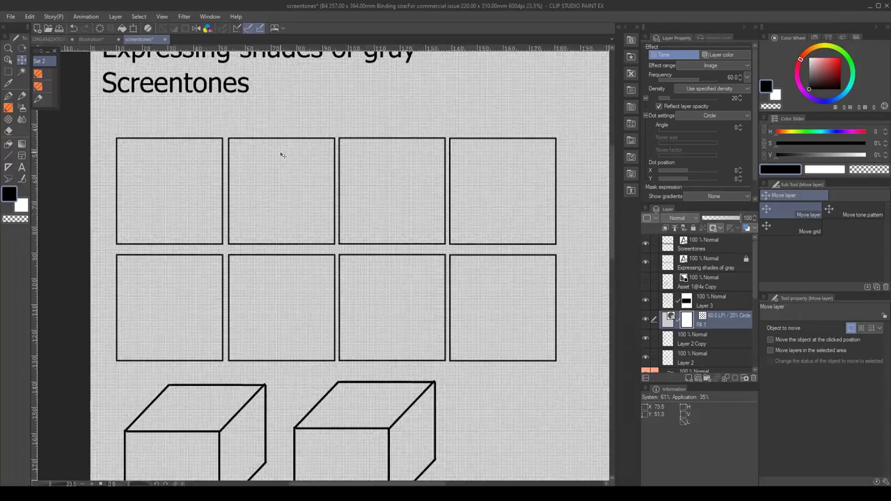
scroll(282, 155, down, 1)
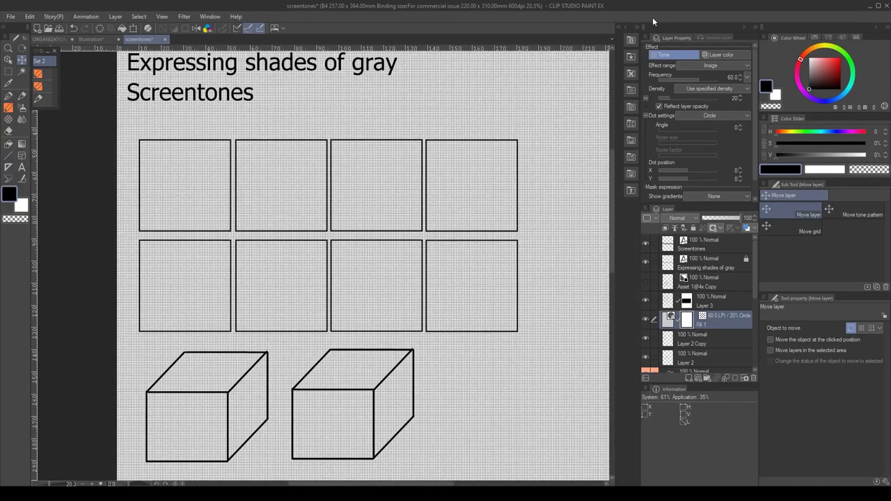
Examine the tone layer's effect range options, keeping Image, and its remaining tone properties.
click(729, 65)
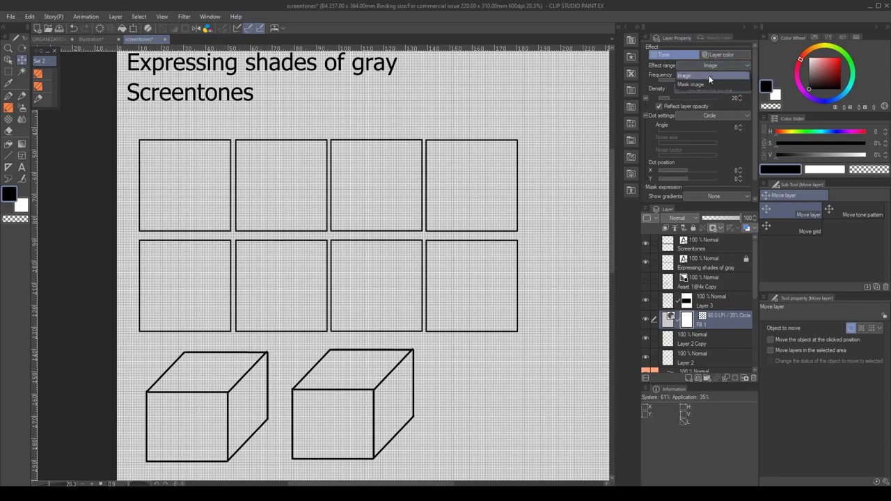
click(708, 76)
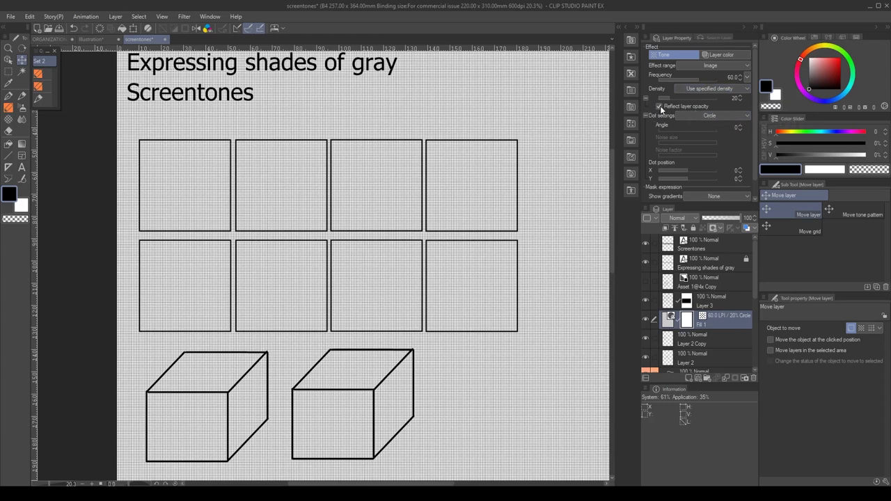
scroll(753, 97, down, 1)
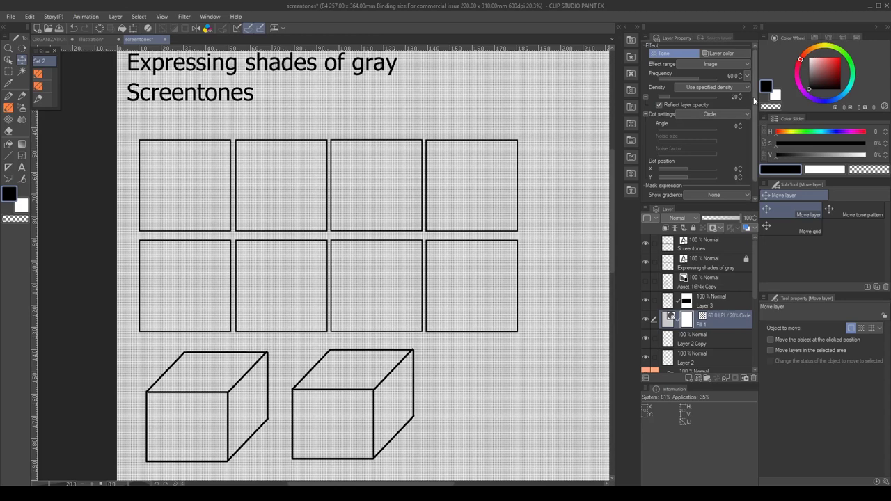
scroll(754, 111, down, 1)
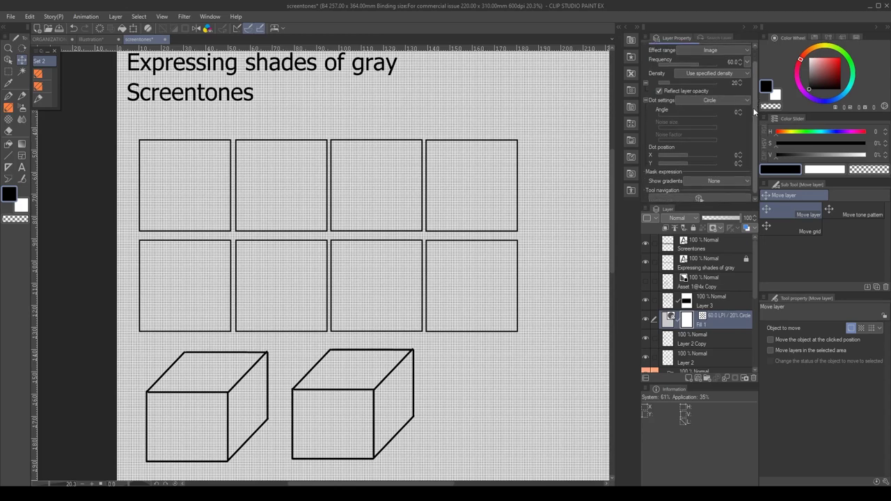
Examine the Fill 1 tone layer's remaining properties and the available layer blending modes, keeping Normal.
scroll(754, 112, down, 1)
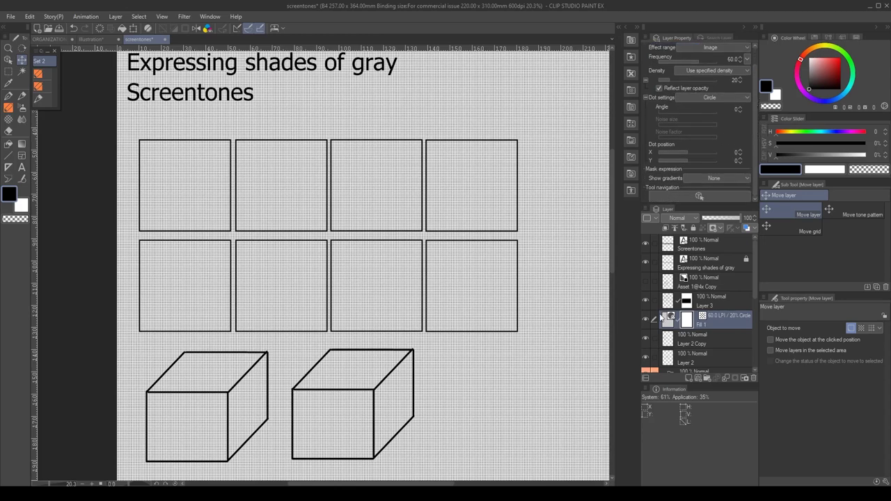
click(685, 218)
click(681, 246)
click(689, 219)
click(689, 228)
drag(755, 186, 745, 52)
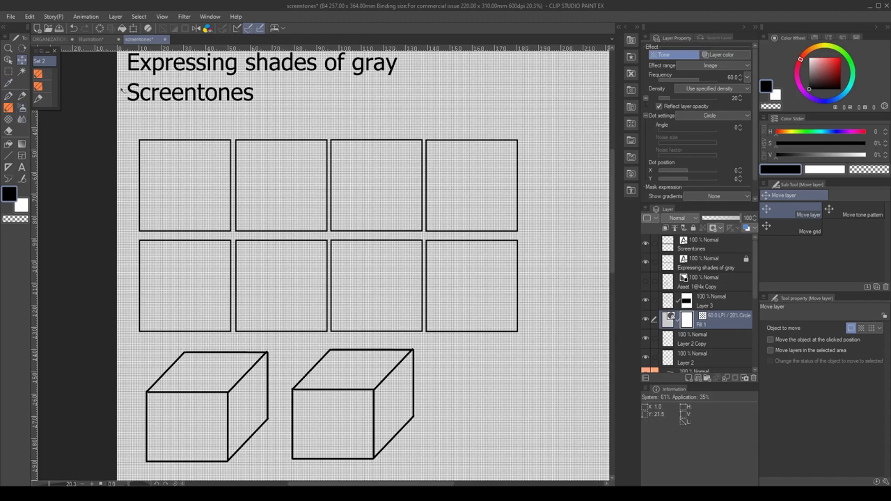
Mask out the Fill 1 tone layer over the entire page.
key(b)
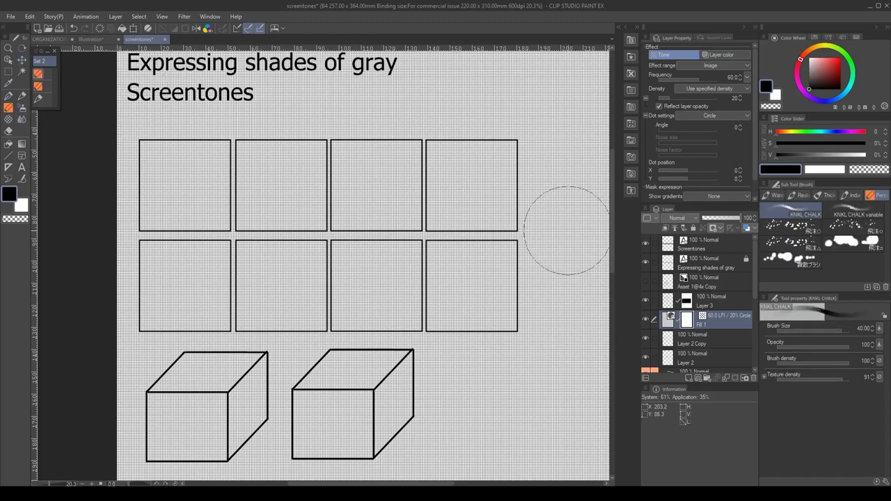
key(c)
key(alt+Delete)
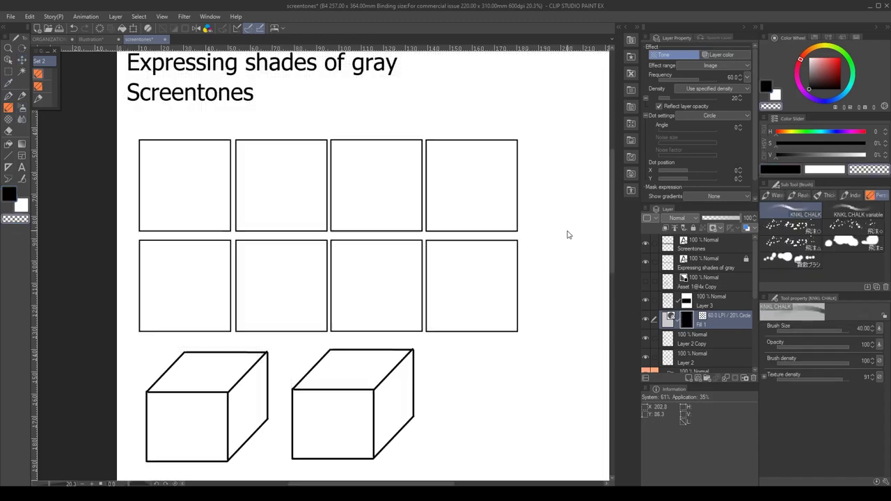
Reveal the tone in the first square of the upper row with the Refer other layers fill, and set its density to 10.
key(g)
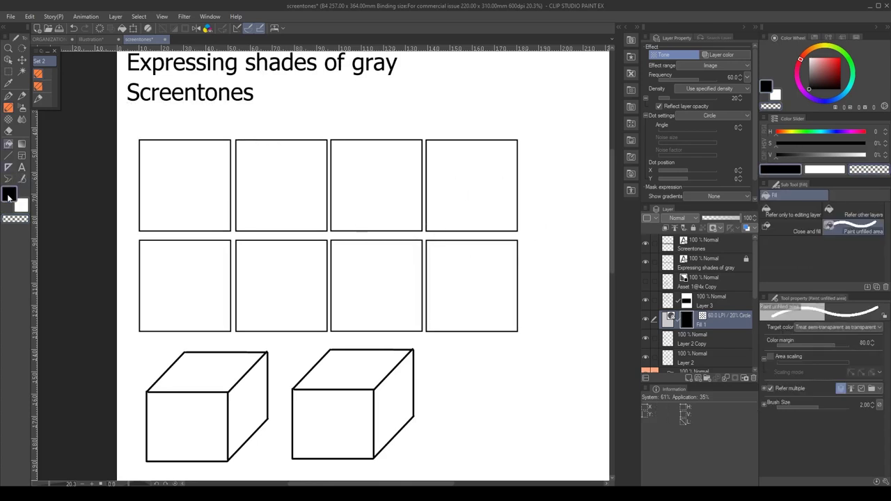
click(844, 218)
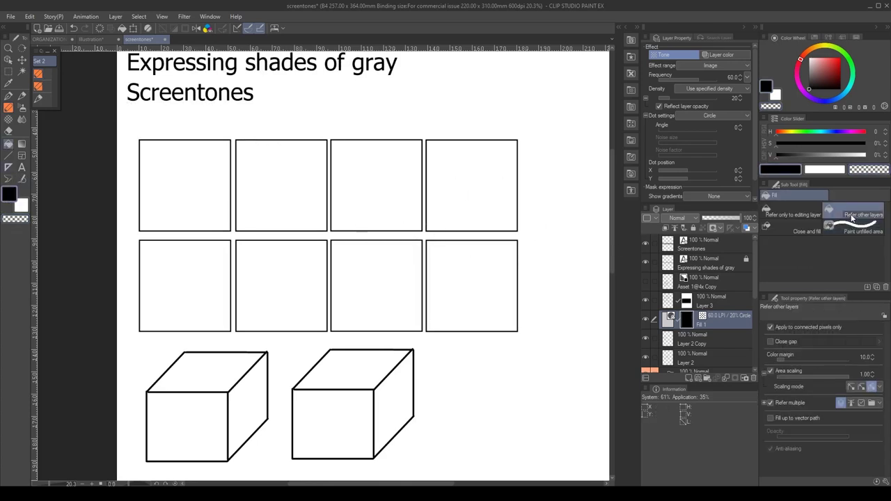
click(193, 172)
scroll(194, 174, up, 1)
scroll(194, 172, up, 1)
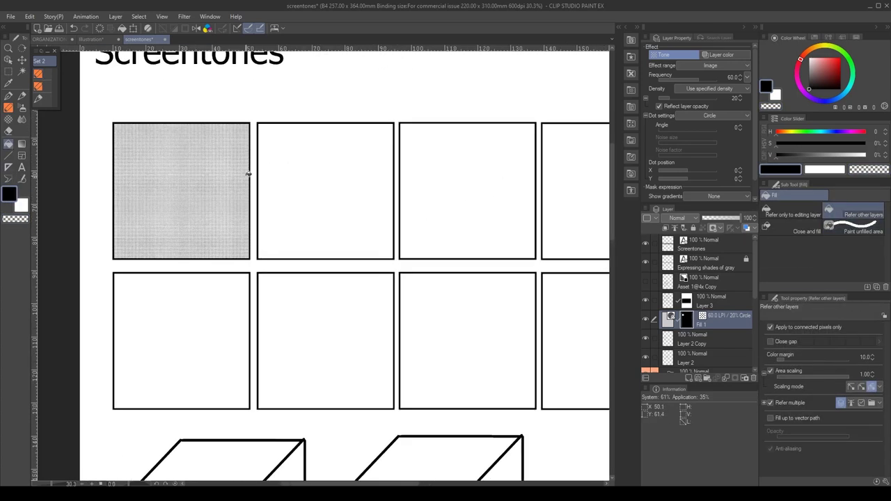
click(741, 100)
drag(323, 166, 274, 191)
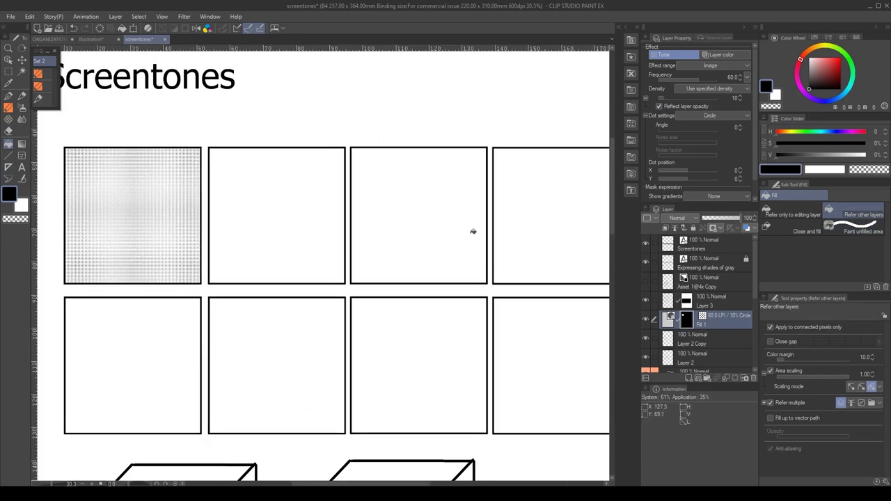
Auto-select the second square of the upper row and create a Circle tone in it with frequency 60.0 and density 20%.
key(w)
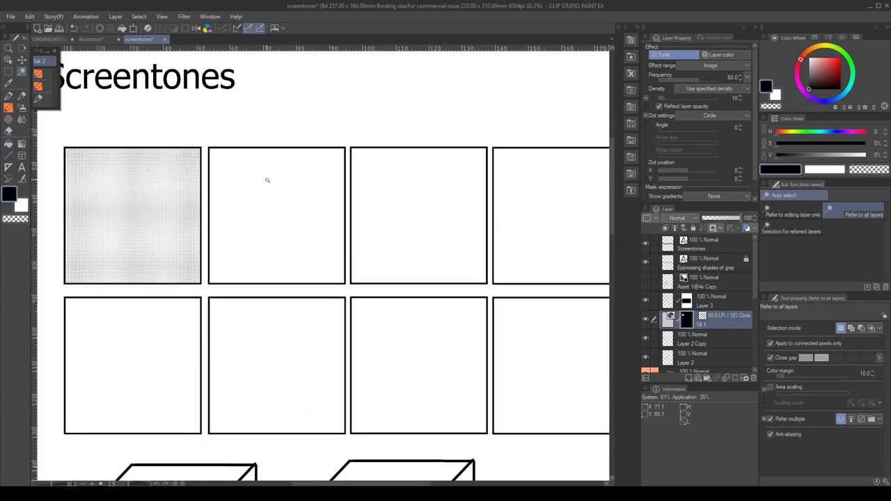
click(267, 180)
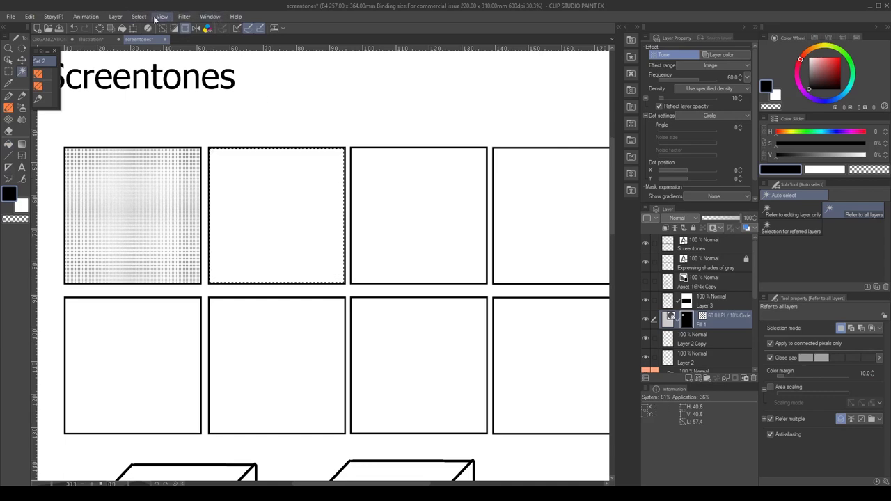
click(211, 17)
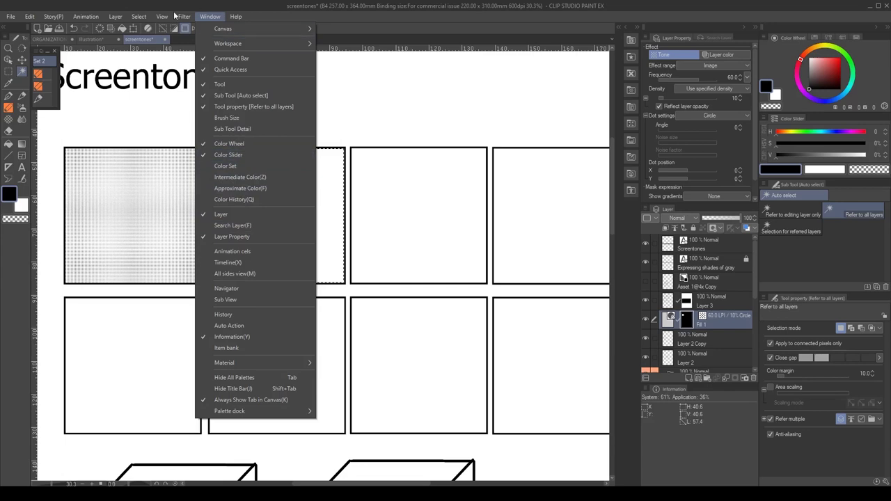
mouse_move(161, 16)
click(174, 144)
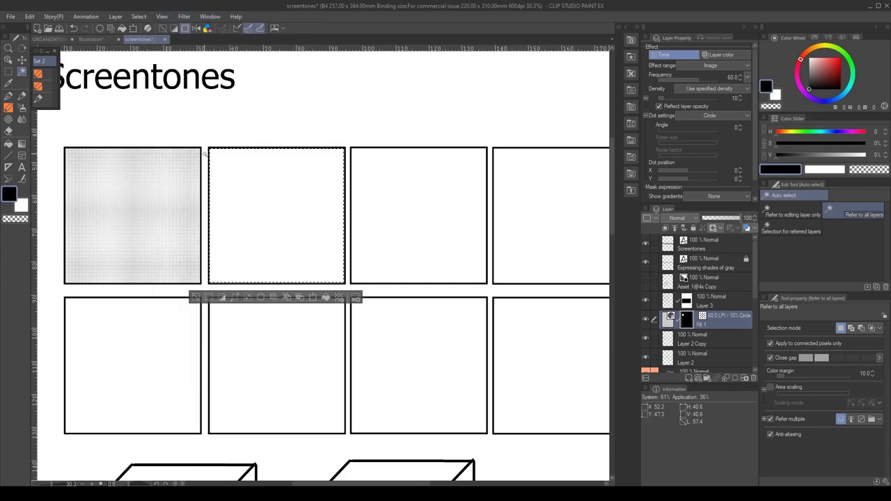
click(341, 298)
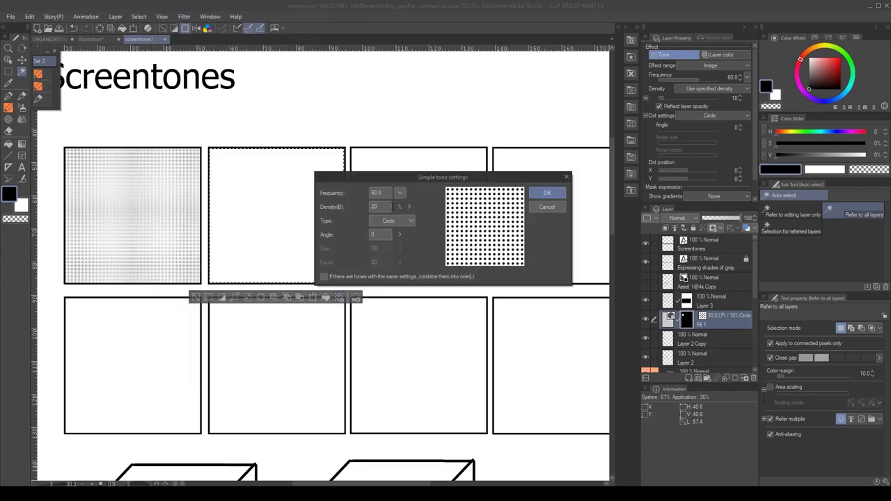
click(561, 194)
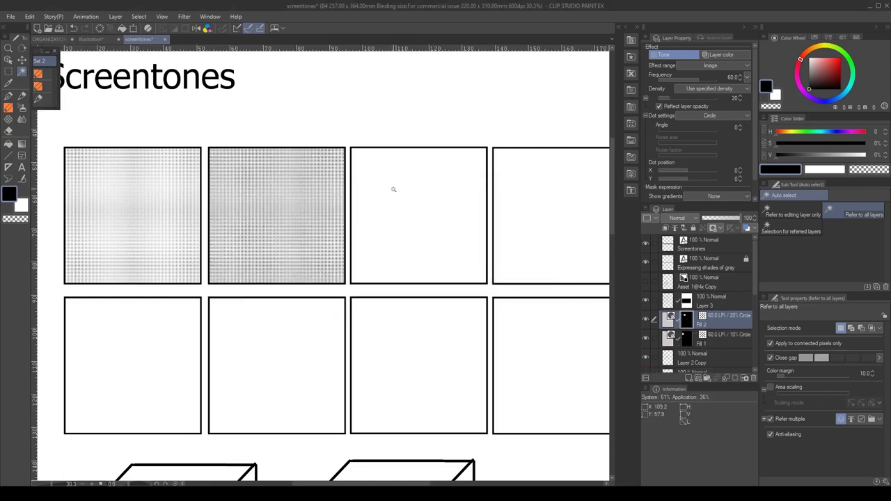
Try filling the third and fourth squares of the upper row with the 20% tone, and undo both fills.
scroll(394, 188, down, 5)
scroll(420, 192, up, 5)
key(g)
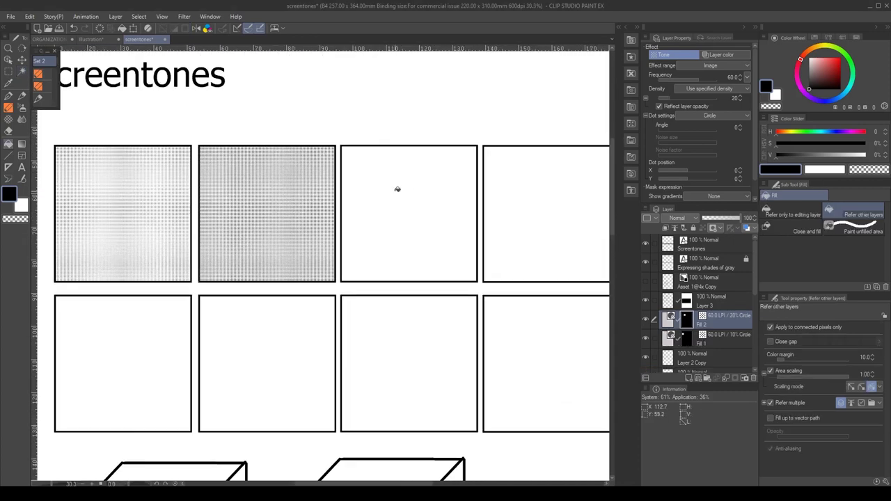
click(445, 212)
click(526, 212)
scroll(527, 212, down, 3)
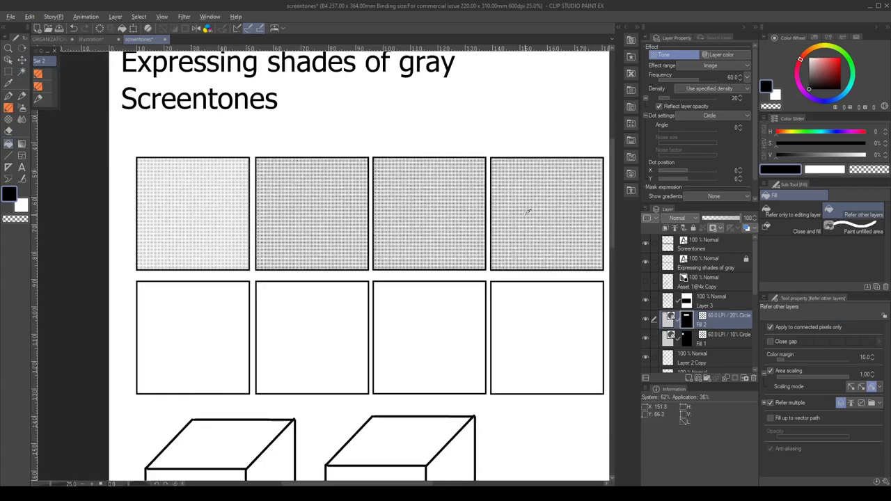
scroll(315, 198, up, 1)
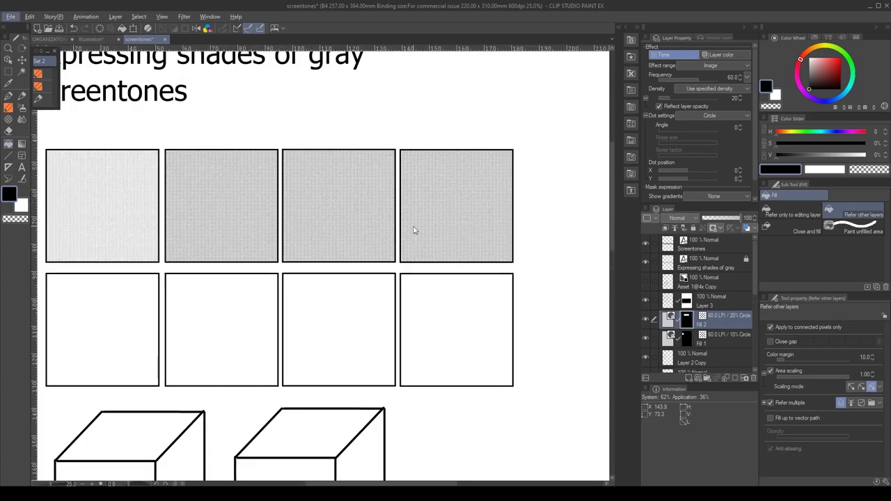
key(ctrl+z)
key(ctrl+z)
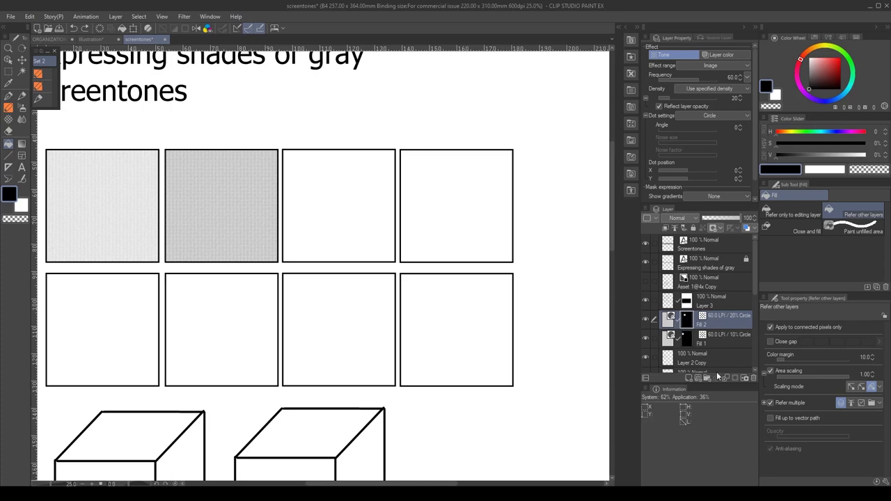
Fill the third square with gray on a new layer set to Gray expression color, and apply the Tone effect to it.
click(689, 375)
click(700, 74)
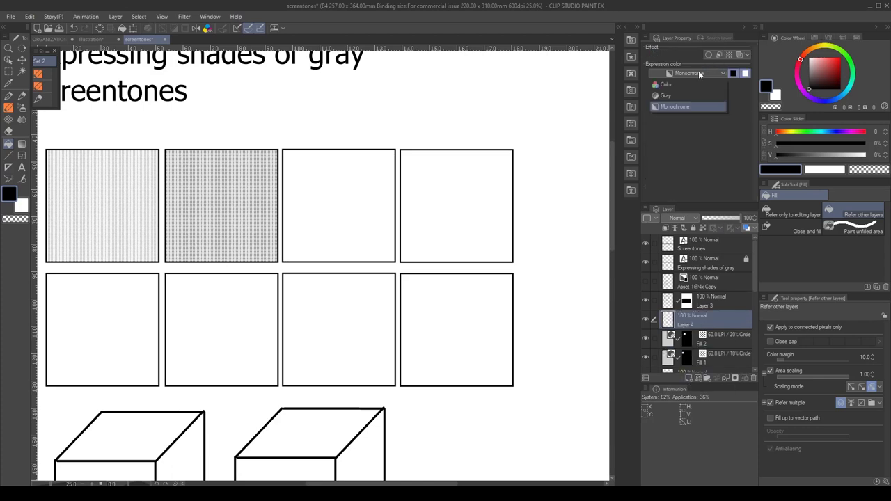
click(674, 96)
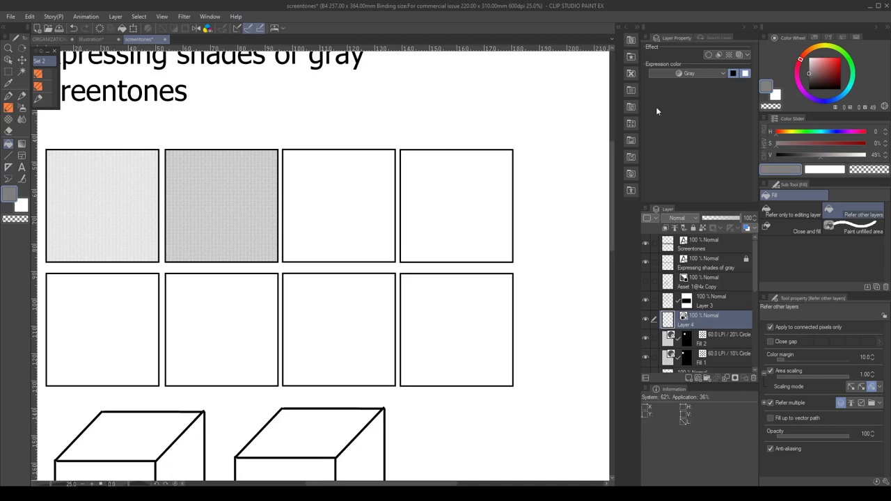
click(332, 215)
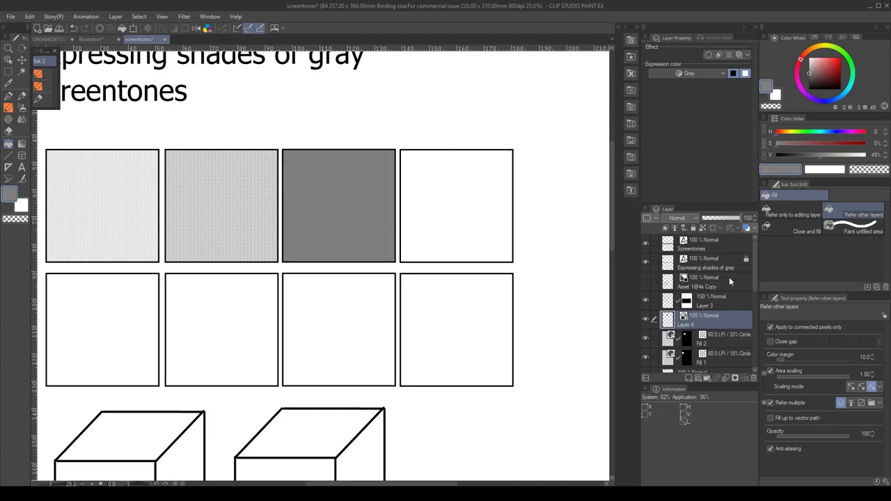
click(728, 54)
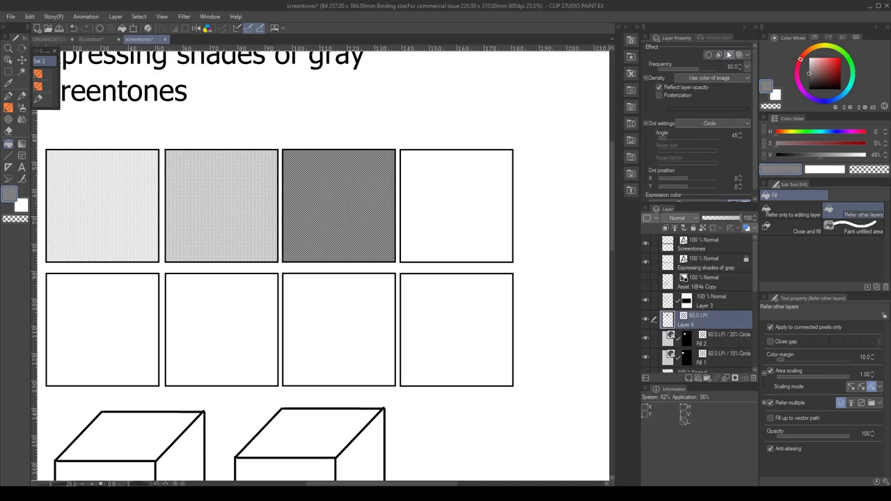
Set the gray layer's tone density to Use brightness of image.
click(714, 79)
click(706, 95)
click(690, 78)
click(699, 94)
Duplicate the gray tone layer and offset the copy so it partly overlaps the third square.
key(ctrl+c)
key(ctrl+v)
key(k)
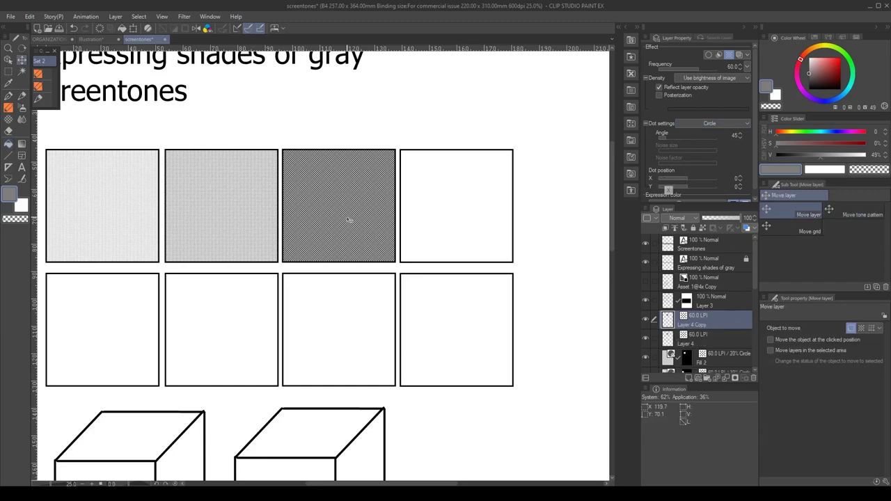
drag(352, 218, 360, 195)
scroll(359, 194, up, 1)
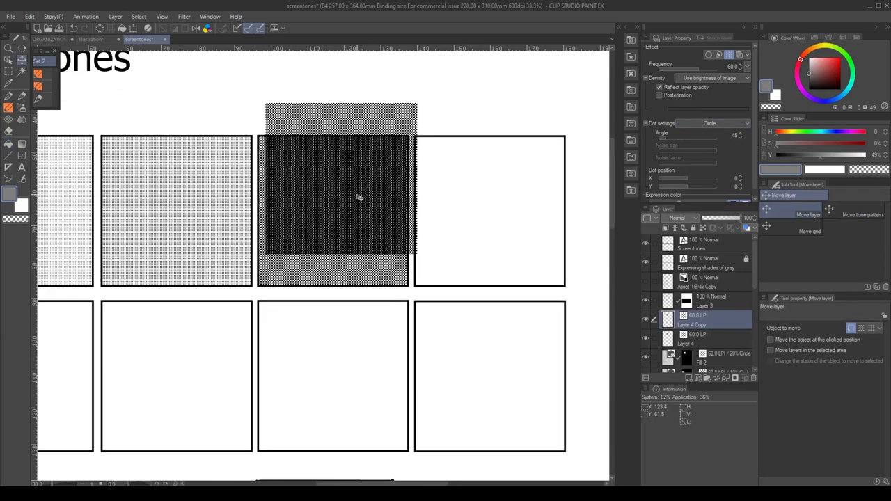
Set the copy's tone density to Use color of image and move it over the second square.
click(724, 80)
click(718, 85)
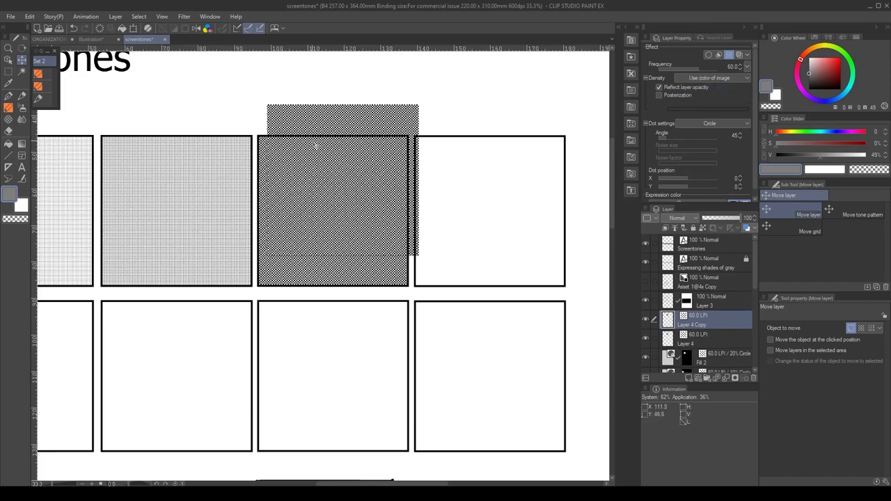
scroll(343, 155, up, 2)
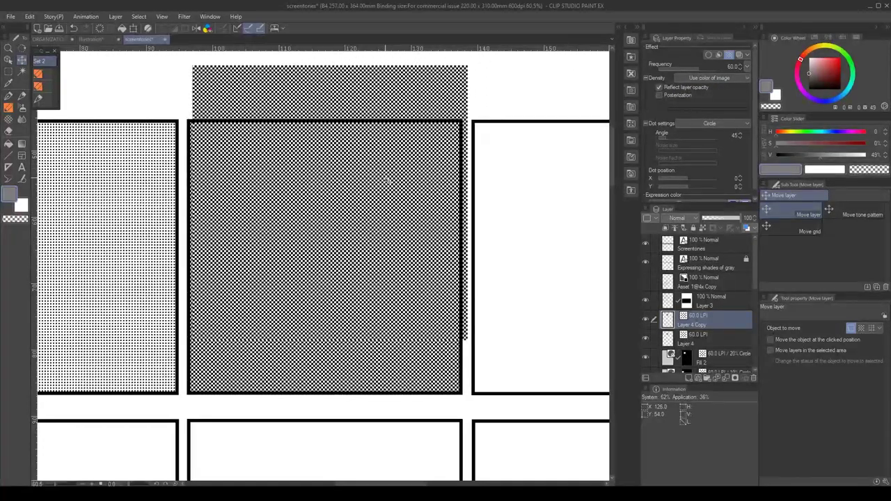
scroll(387, 180, down, 4)
drag(392, 185, 319, 232)
scroll(317, 195, up, 3)
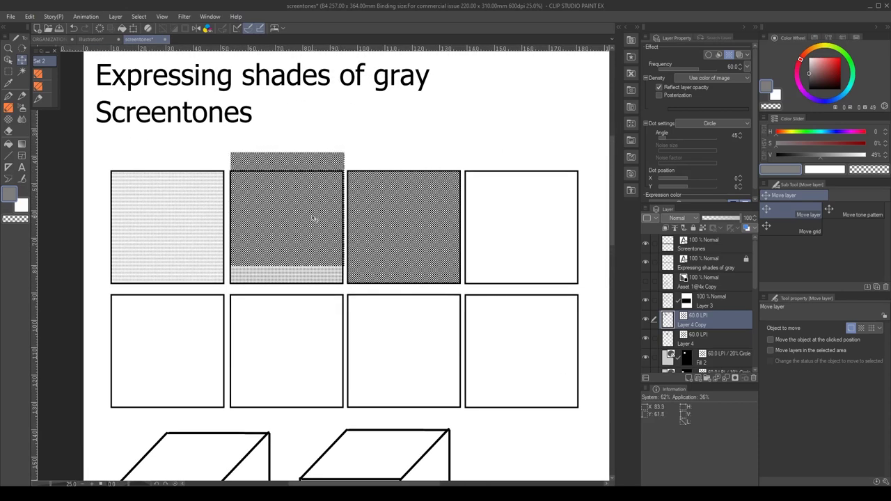
Move the copy above Layer 3, place it back over the third square, and set its density to Use brightness of image.
drag(721, 322, 707, 301)
drag(280, 214, 407, 209)
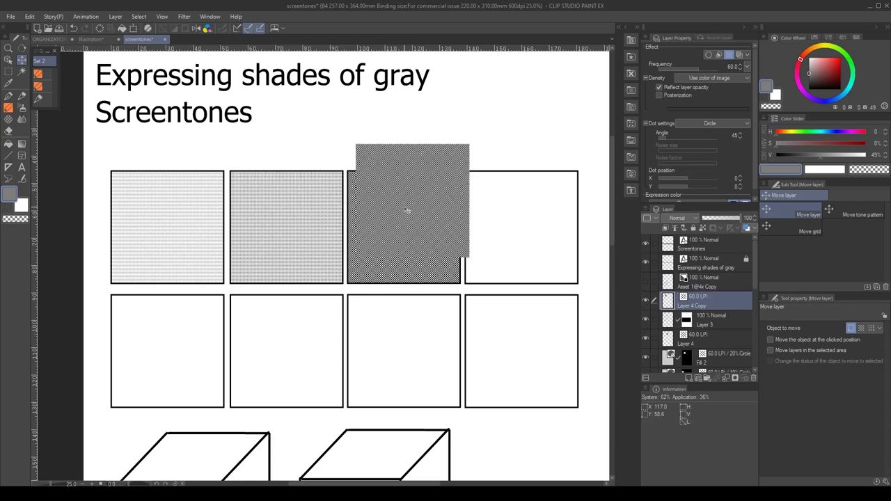
click(700, 80)
click(702, 97)
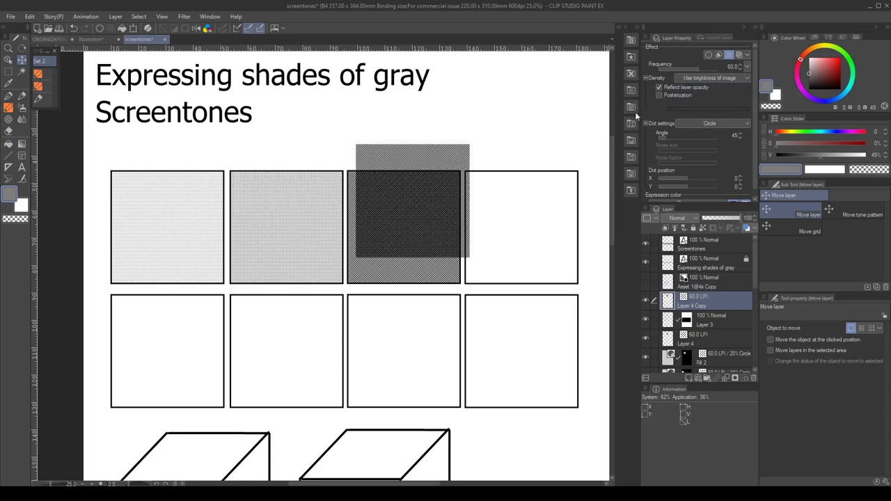
Switch the copy's density to Use color of image and delete the copied layer.
click(715, 78)
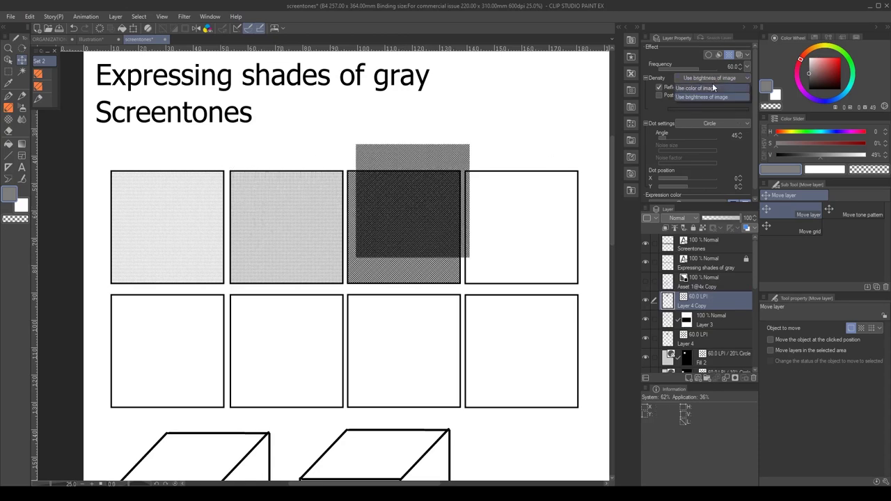
click(712, 87)
key(Delete)
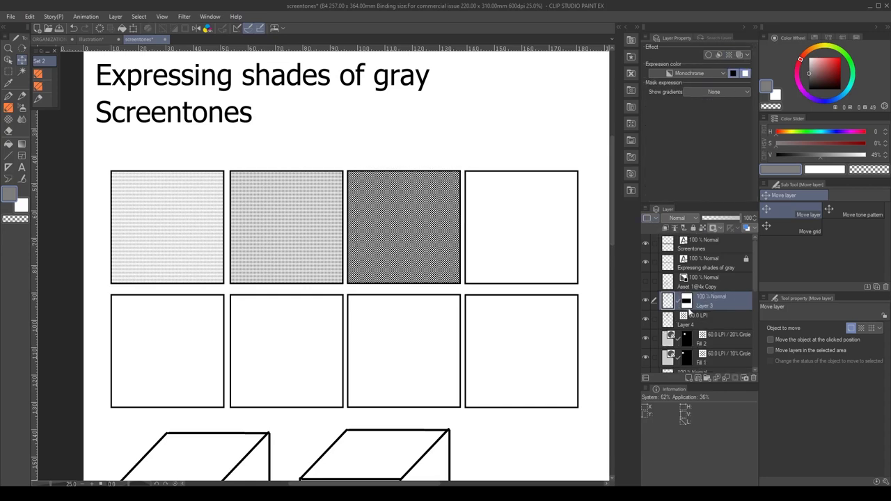
Select Layer 4, toggle its visibility off and on, and preview the Posterization option, leaving it disabled.
click(721, 319)
click(644, 318)
click(644, 318)
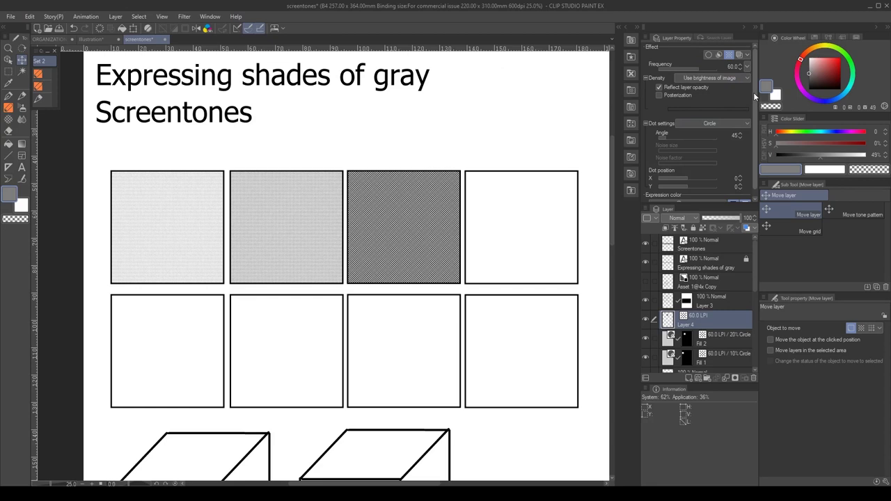
scroll(753, 93, down, 1)
scroll(755, 122, up, 1)
click(662, 95)
click(665, 99)
Set Layer 4's tone dots to Line and its frequency to 29.1.
click(718, 122)
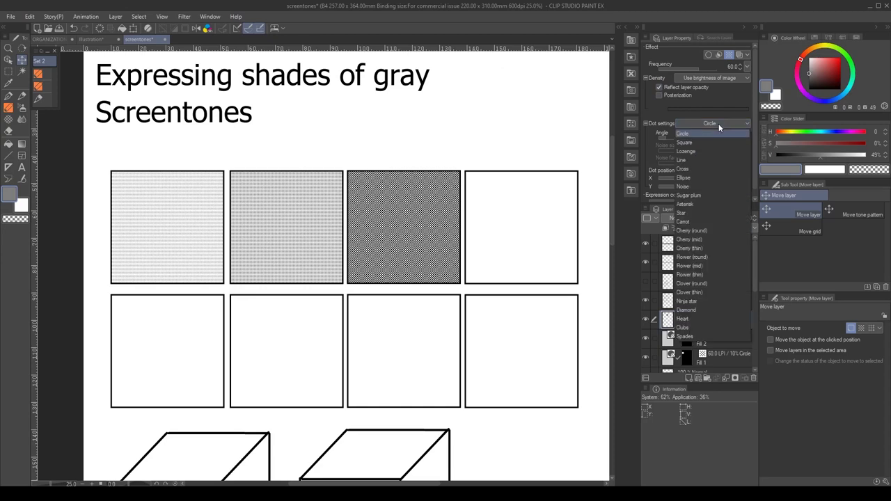
click(697, 158)
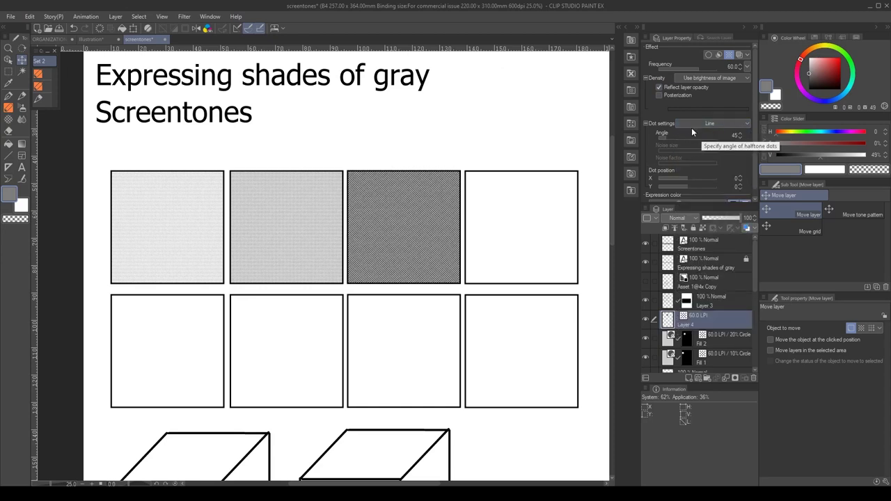
click(674, 66)
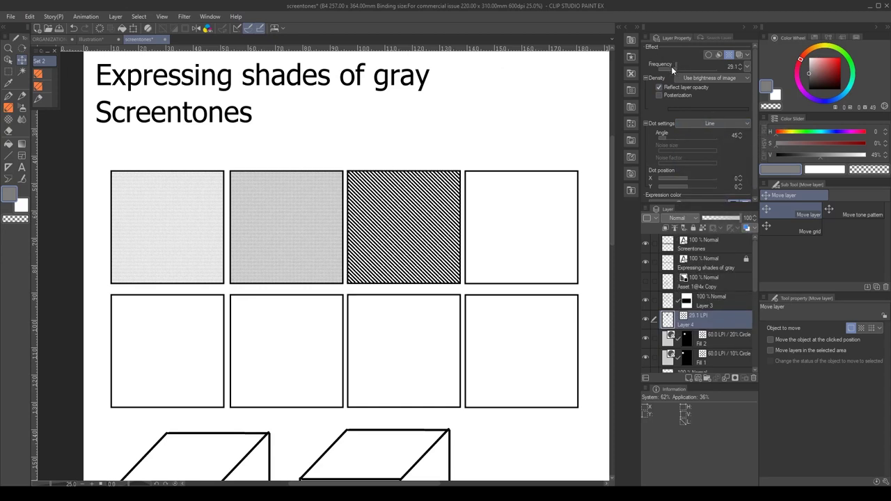
Try coarser line tones on Layer 4 by lowering its frequency to 16.4 and beyond, and delete the layer.
click(667, 69)
scroll(396, 221, up, 1)
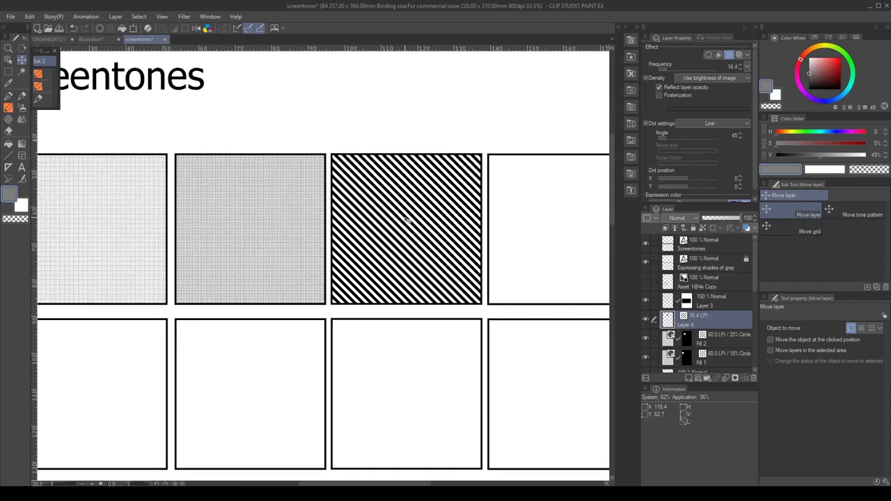
click(662, 68)
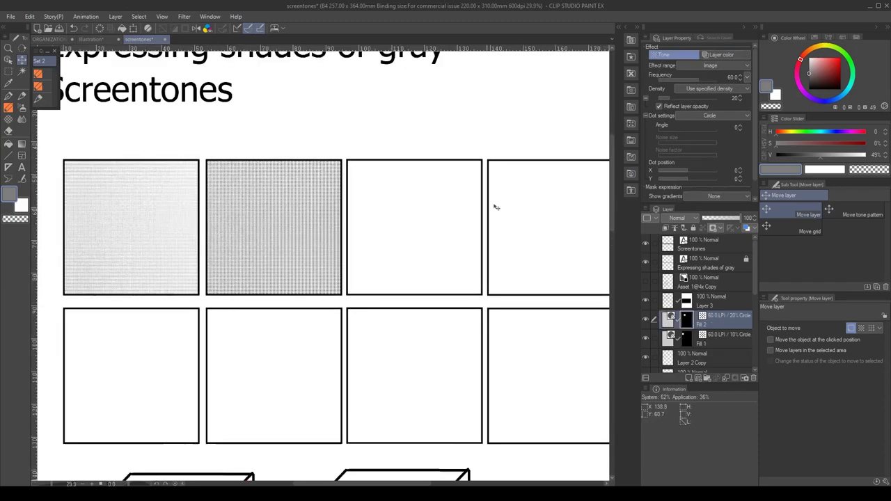
Select the third square in the upper row and fill it with a Circle tone of frequency 30 and density 20%.
scroll(497, 207, up, 1)
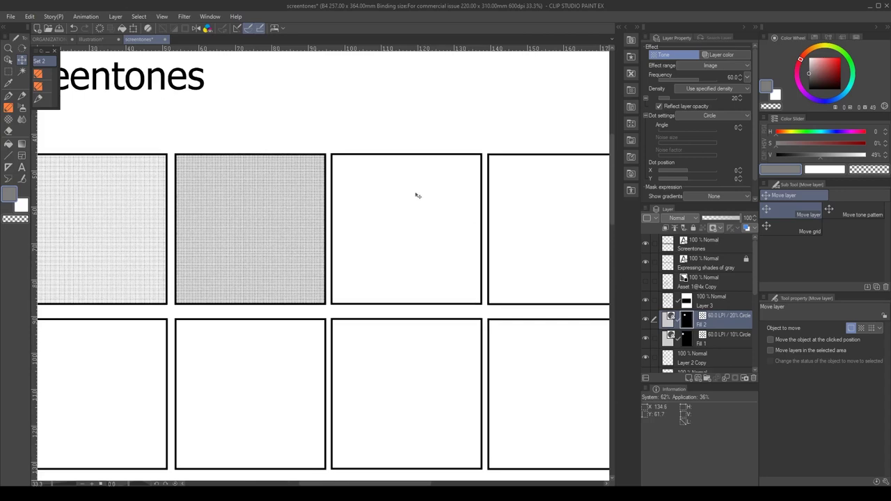
key(w)
click(395, 201)
click(469, 317)
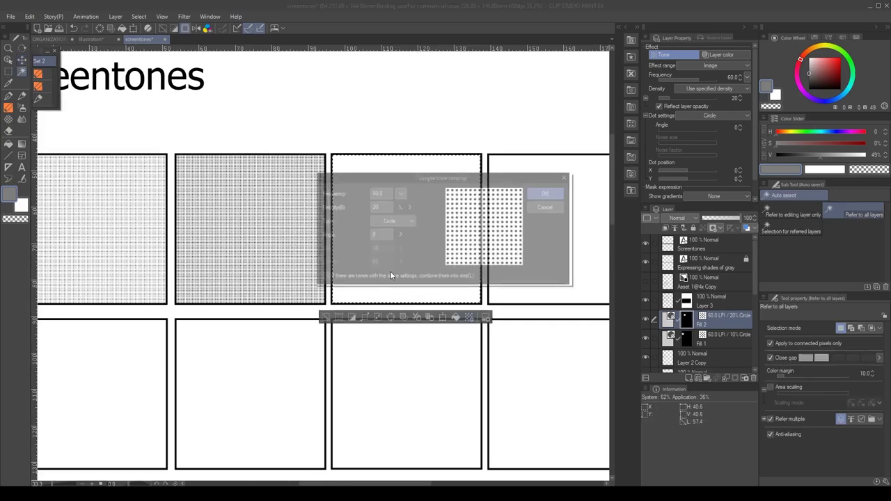
key(BackSpace)
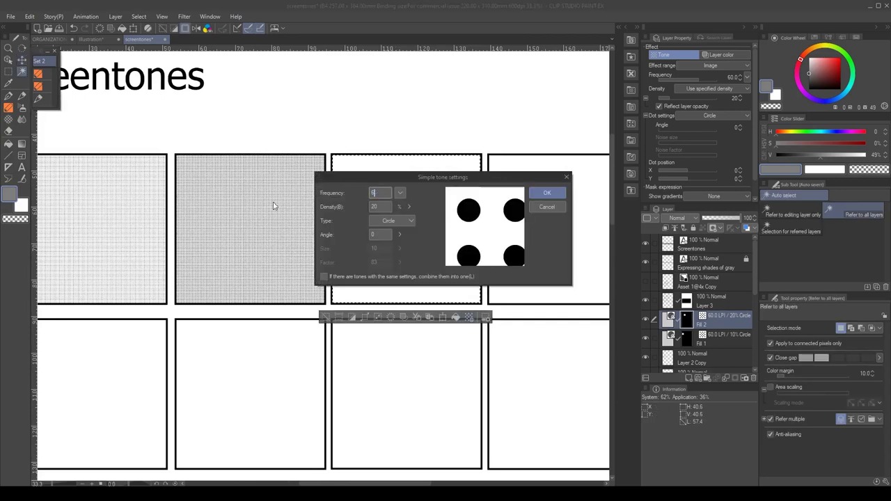
text(30)
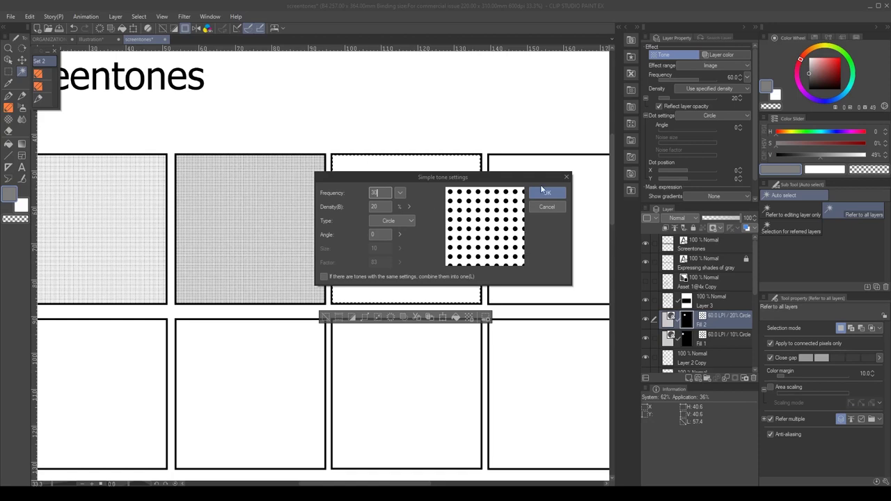
click(540, 189)
Select the fourth square in the upper row and fill it with a Line tone of frequency 27.5 and density 20%.
scroll(464, 204, right, 3)
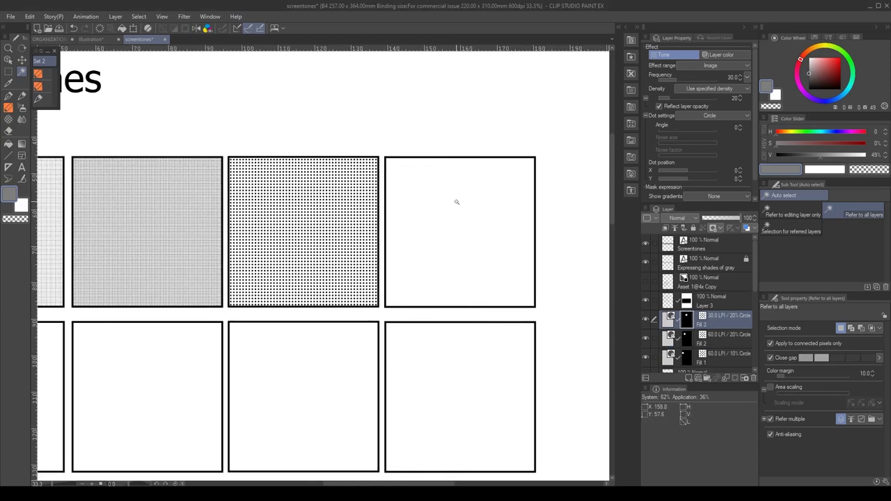
click(457, 202)
click(522, 320)
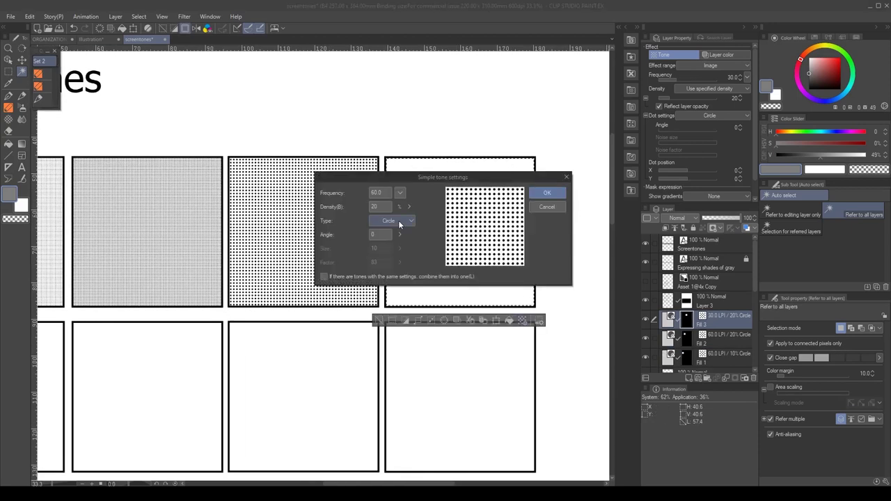
click(400, 223)
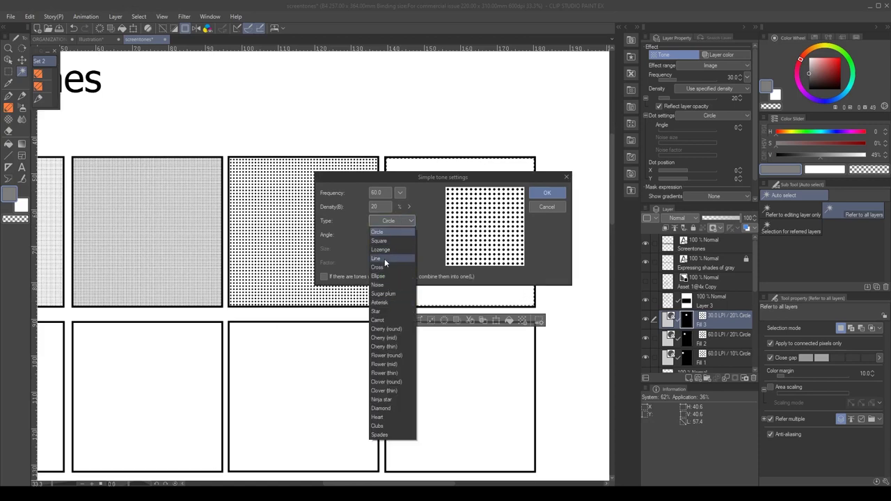
click(385, 258)
click(400, 193)
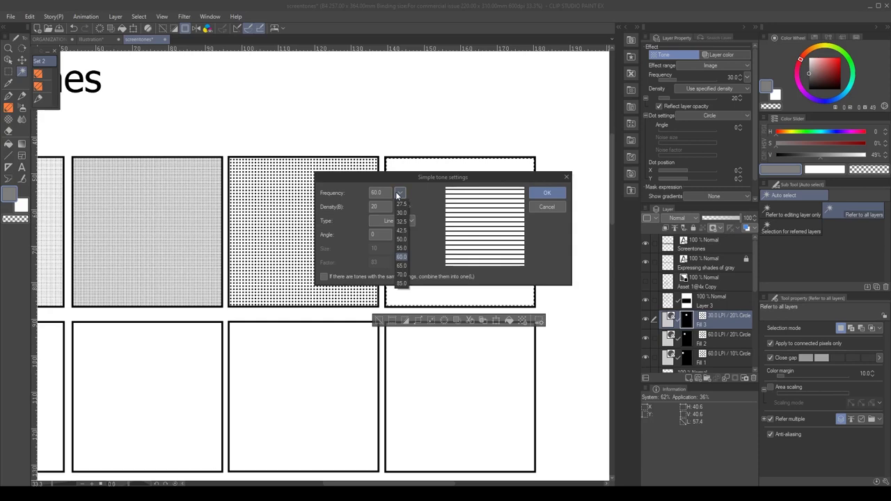
click(401, 203)
click(547, 192)
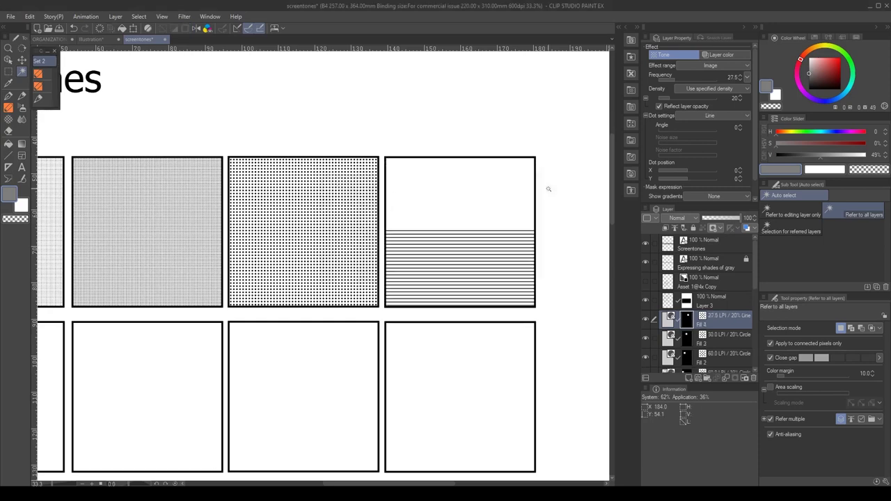
Raise the fourth square's line tone density to 50 and compare it with the other tones.
drag(740, 100, 740, 96)
drag(306, 140, 326, 141)
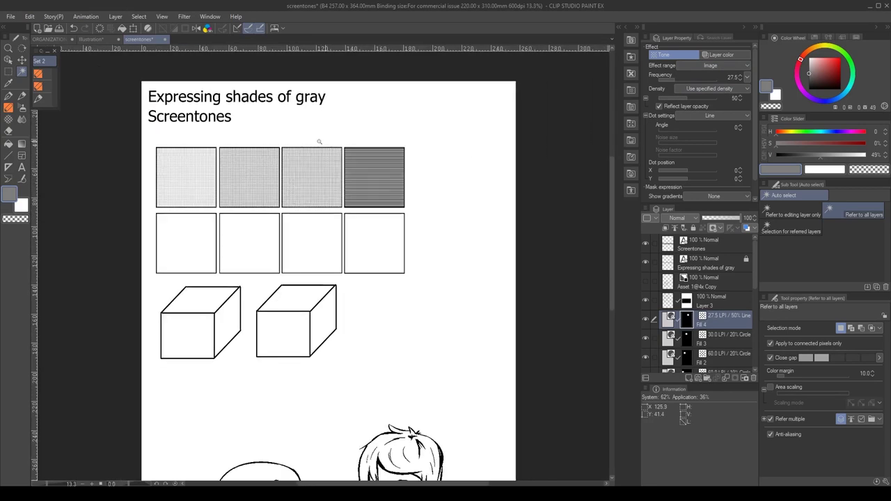
drag(225, 190, 388, 192)
drag(508, 152, 655, 150)
drag(340, 147, 272, 148)
Rotate the fourth square's line tone to an angle of 71.
scroll(738, 126, up, 3)
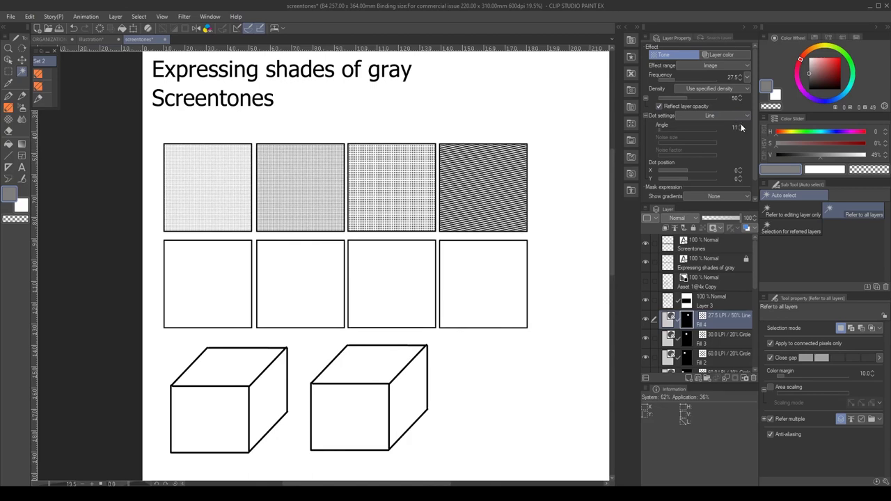
click(667, 129)
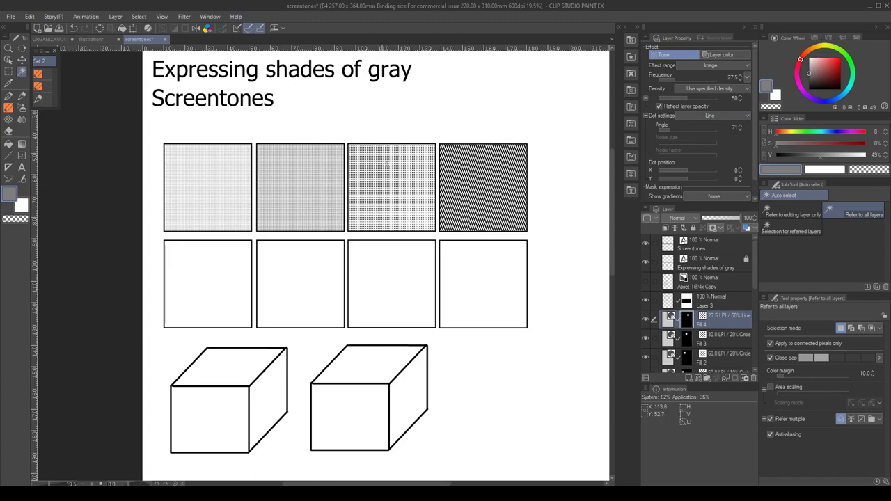
scroll(452, 164, up, 4)
Lower the line tone's density to 1 and raise it to 20 to compare line thicknesses.
click(740, 100)
drag(563, 172, 435, 171)
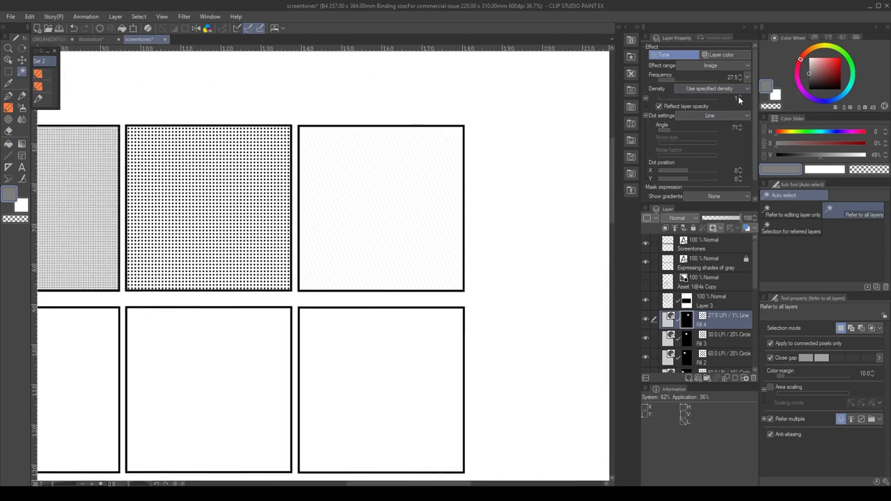
scroll(739, 101, up, 4)
Set the fourth square's line tone frequency to 60.0 for finer lines.
click(747, 77)
click(749, 141)
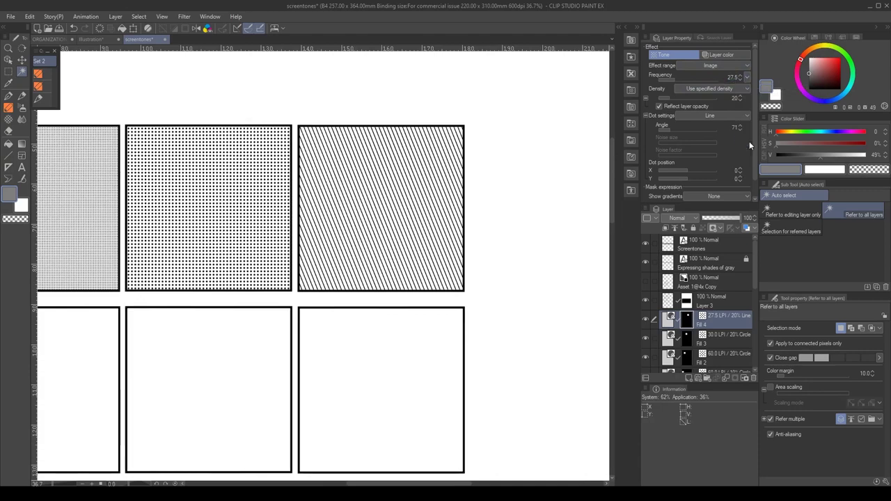
scroll(392, 175, up, 4)
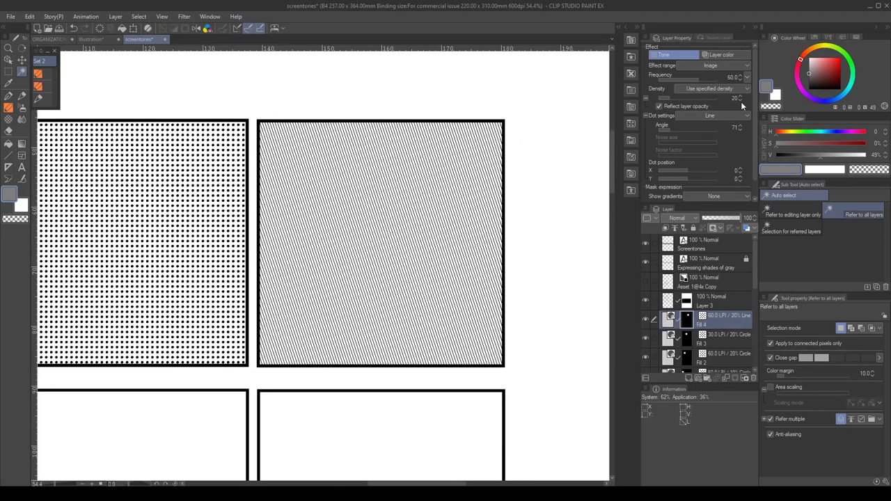
Set the density of the fourth square's 60.0 LPI line tone to 50.
click(741, 100)
click(740, 94)
click(741, 94)
drag(741, 94, 738, 98)
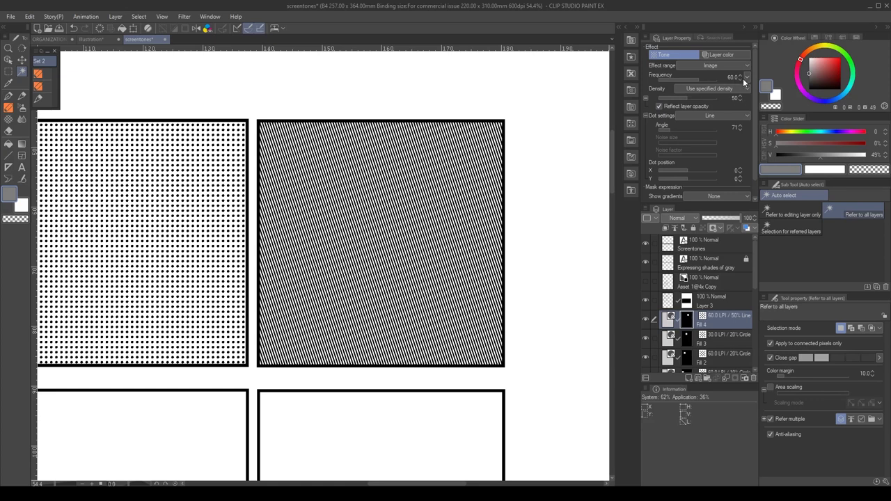
Lower the line tone's frequency in the fourth top-row square to 38.7.
click(739, 78)
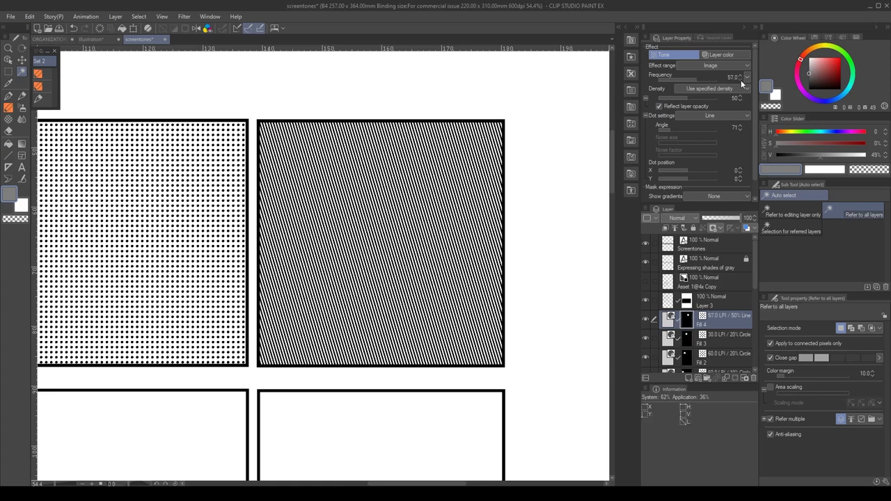
mouse_move(686, 82)
mouse_down()
mouse_move(661, 77)
mouse_move(685, 77)
mouse_up()
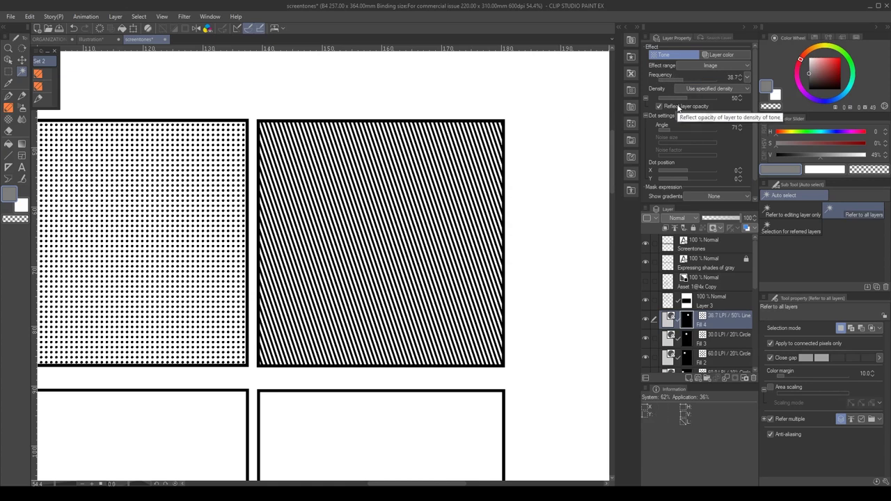
scroll(543, 212, down, 6)
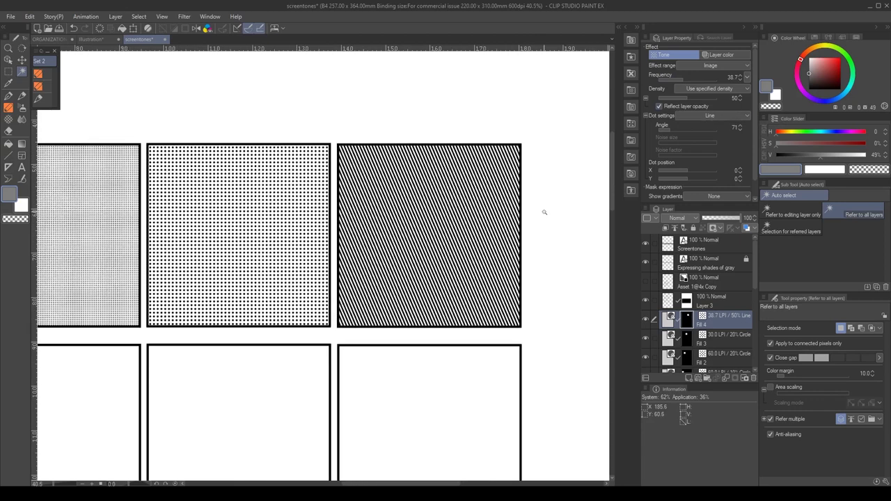
scroll(408, 258, up, 3)
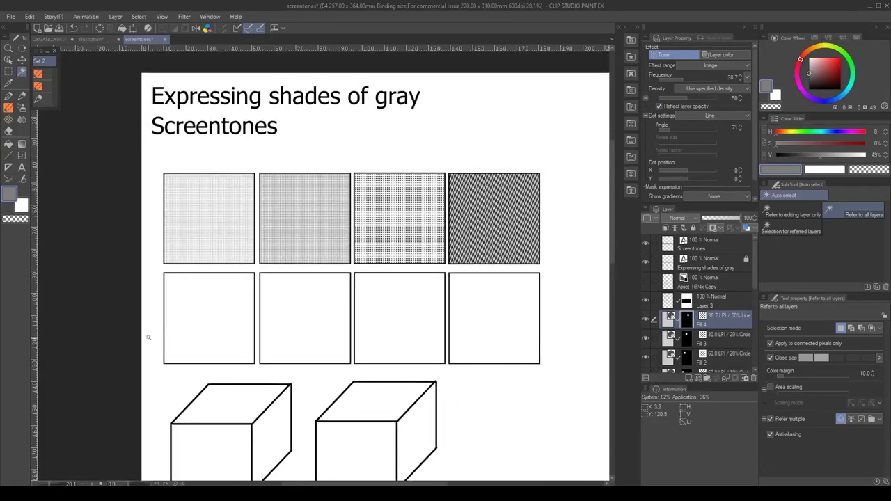
Fill the first square of the second row with a 60-frequency circle tone at 60% density and a 45° angle.
click(211, 310)
click(279, 388)
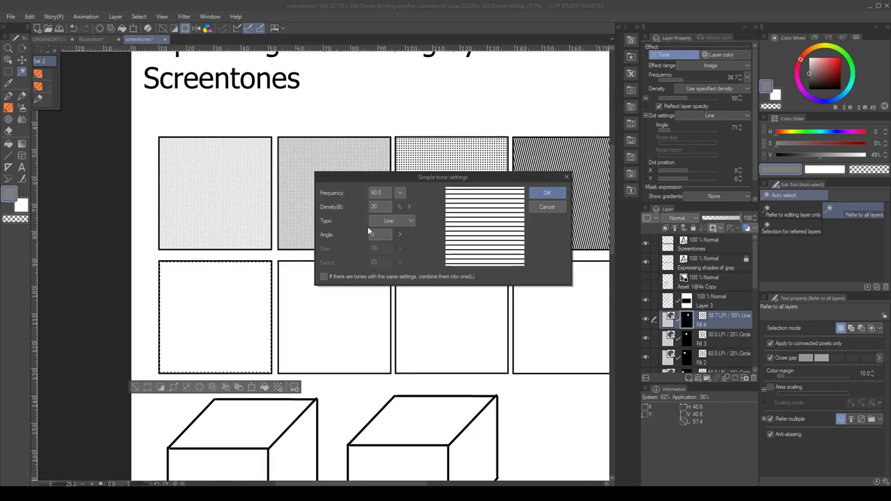
click(401, 221)
click(396, 232)
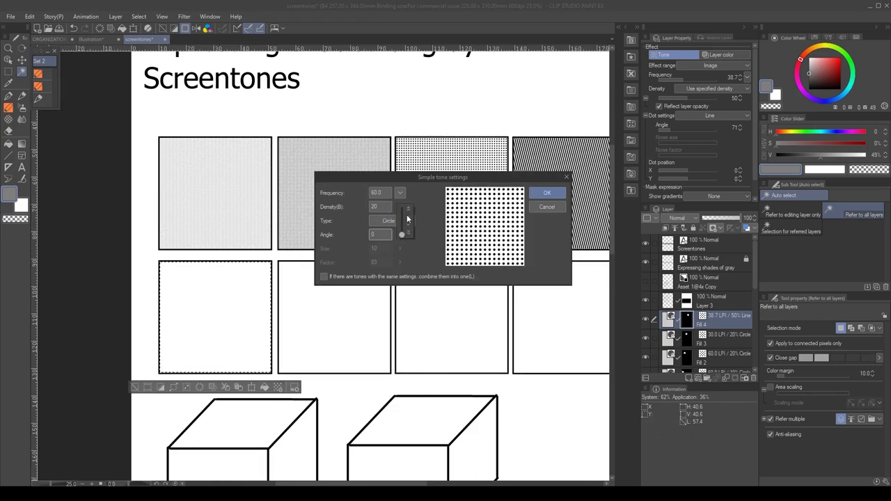
drag(402, 236, 401, 231)
click(547, 192)
double_click(381, 207)
text(60)
click(547, 193)
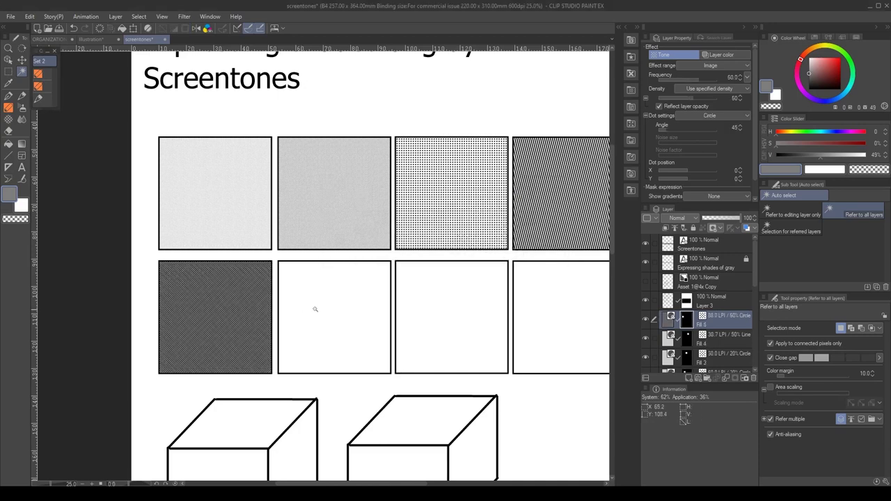
Fill the second square of the second row with a circle tone at 80% density.
click(314, 309)
click(396, 387)
drag(387, 207, 336, 209)
text(80)
click(543, 195)
Fill the third square of the second row with a circle tone at 15% density.
click(476, 301)
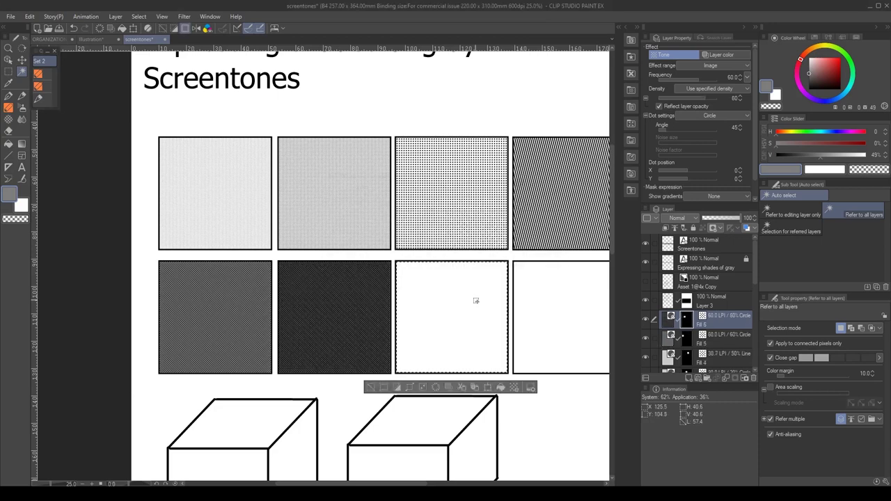
click(517, 387)
double_click(344, 202)
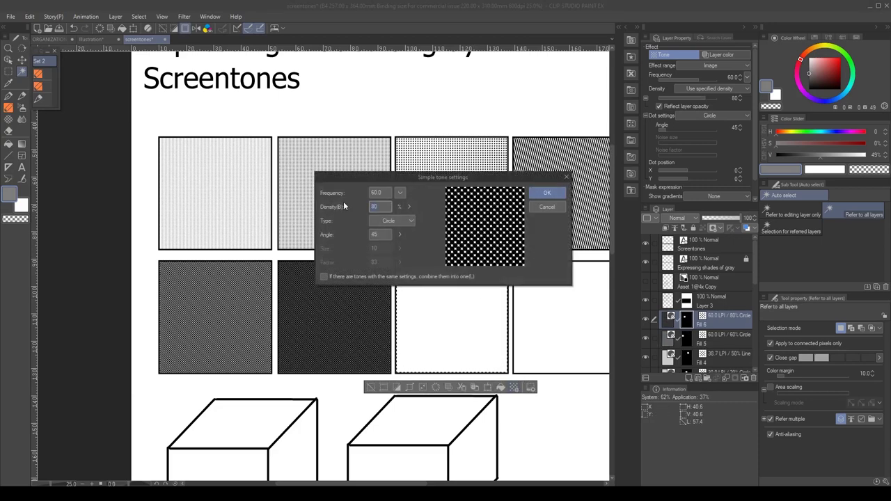
text(15)
click(547, 193)
Examine the toned squares close up and from a distance to compare their dot patterns and gray values.
scroll(528, 206, down, 4)
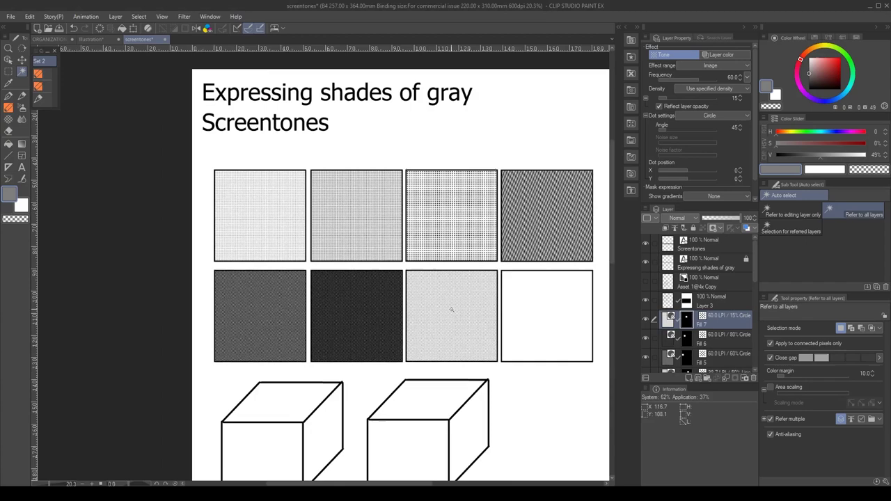
drag(286, 373, 349, 299)
scroll(349, 300, down, 3)
scroll(354, 263, up, 2)
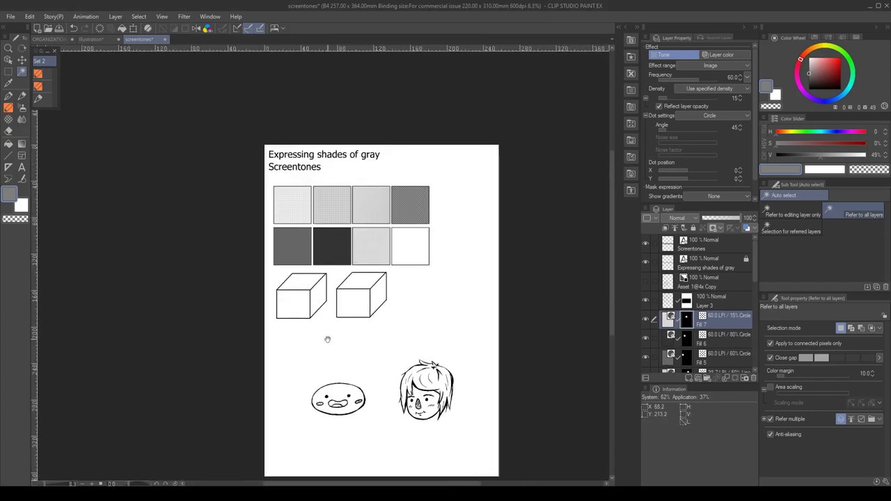
scroll(327, 339, up, 2)
scroll(328, 311, up, 2)
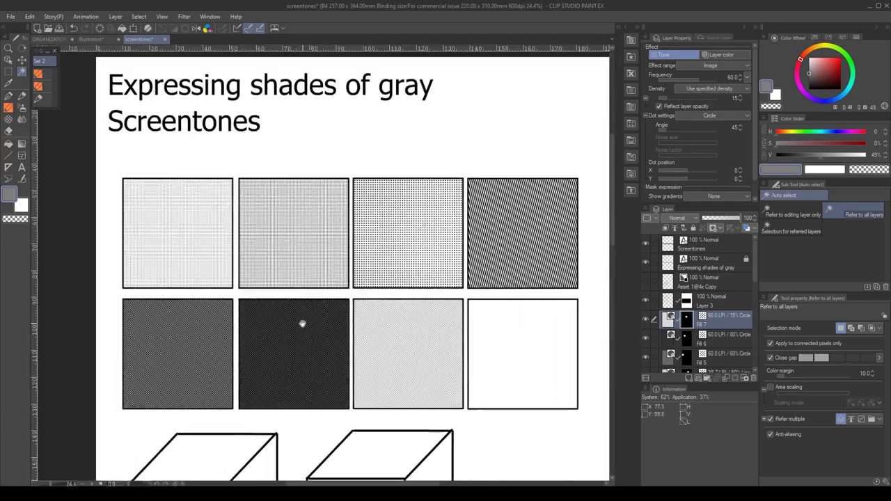
scroll(225, 324, up, 1)
scroll(224, 327, down, 1)
drag(446, 356, 478, 331)
scroll(231, 339, up, 5)
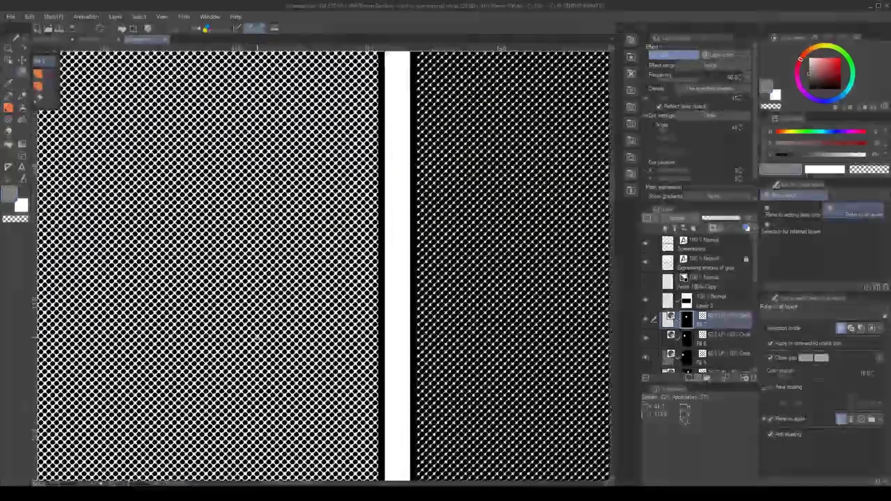
scroll(258, 342, down, 6)
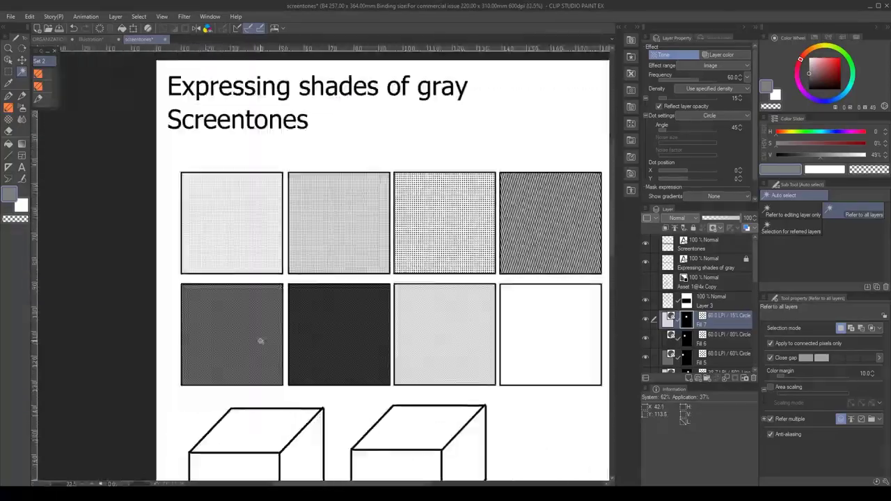
scroll(302, 235, down, 1)
Fill the side face of the first cube with the 60 LPI, 80% circle tone by painting its layer mask with black as drawing color.
drag(311, 307, 354, 285)
scroll(342, 288, up, 2)
scroll(337, 287, up, 1)
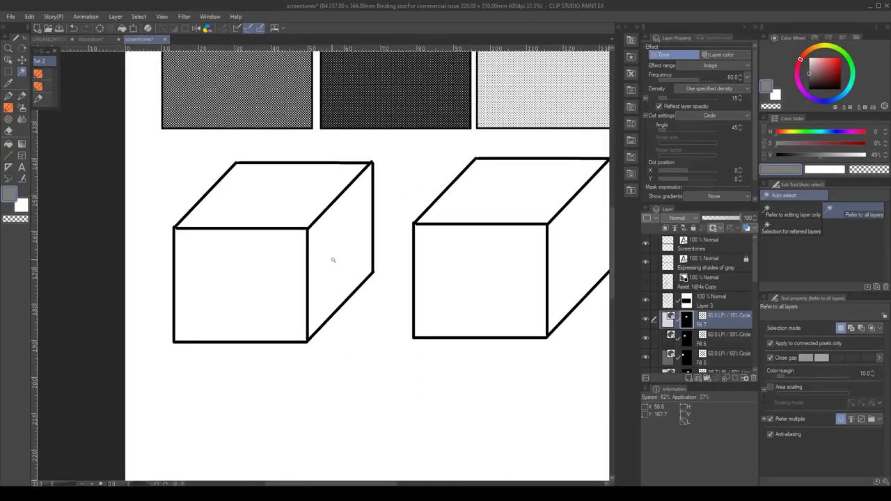
scroll(278, 390, down, 2)
scroll(282, 352, up, 1)
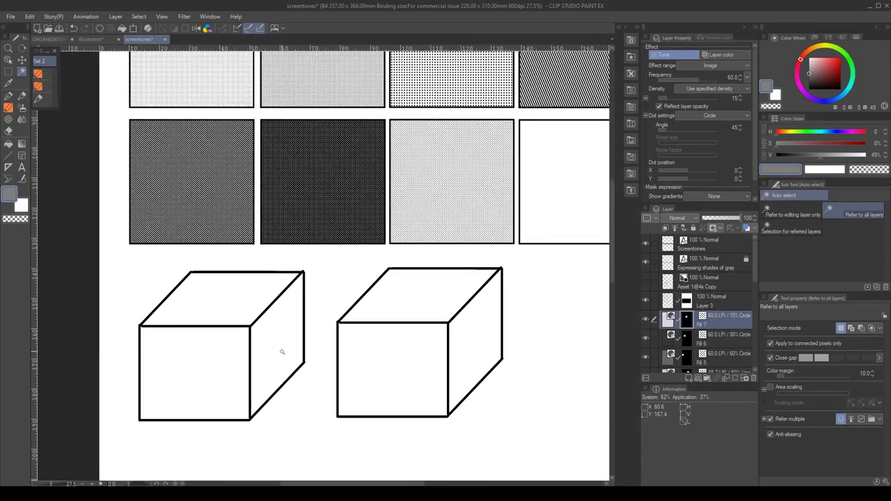
click(282, 352)
key(d)
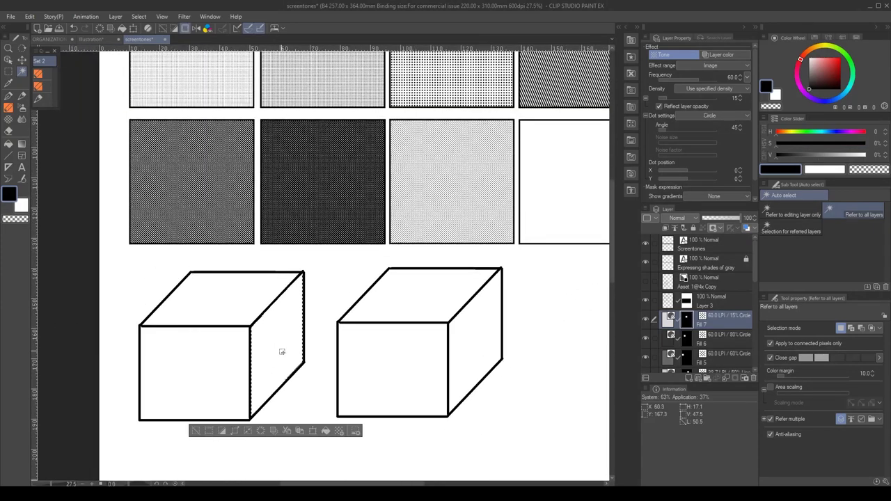
key(ctrl+z)
click(688, 340)
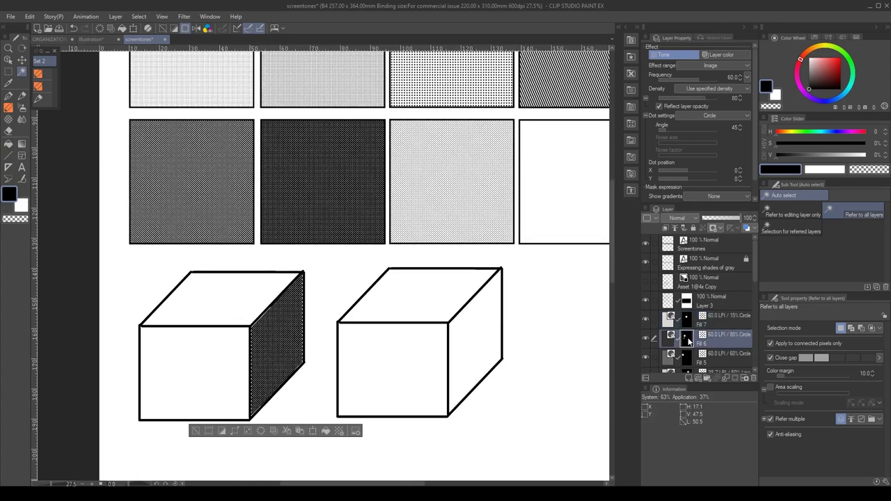
Select the front face of the first cube and try the 60 LPI, 60% circle tone on it, undoing the trial fills.
click(184, 358)
click(687, 353)
key(alt+BackSpace)
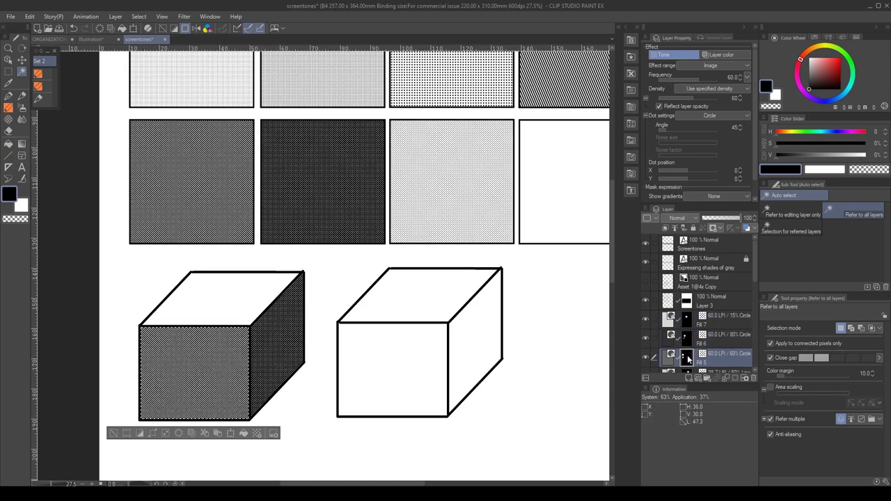
scroll(688, 355, down, 1)
key(ctrl+z)
click(687, 355)
key(alt+BackSpace)
key(ctrl+z)
Fill the selected front face of the first cube through the mask of the 60 LPI, 20% circle tone layer.
click(687, 365)
scroll(687, 365, down, 1)
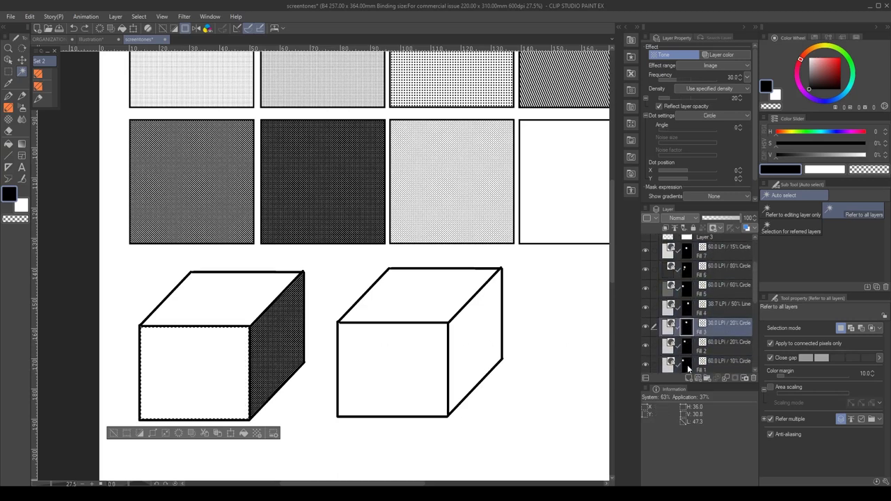
click(687, 346)
key(alt+BackSpace)
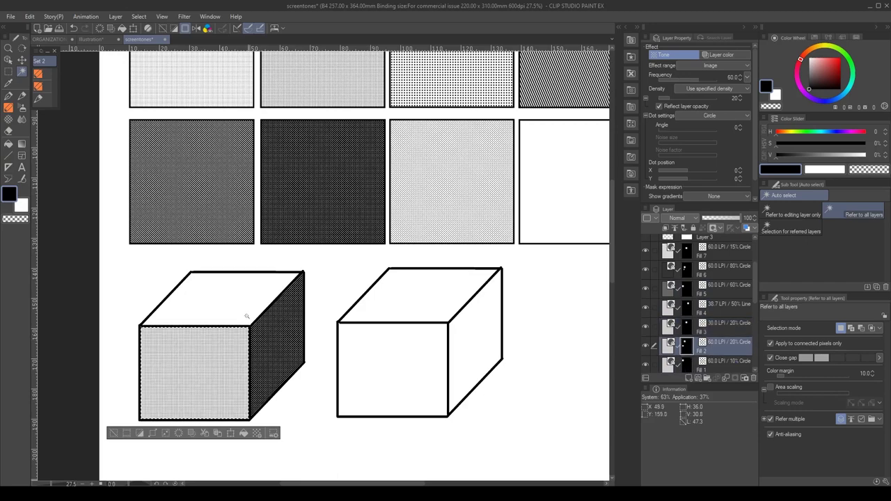
Look over the shaded cube at several sizes and inspect the character drawings lower on the page.
scroll(413, 310, down, 1)
scroll(412, 311, down, 6)
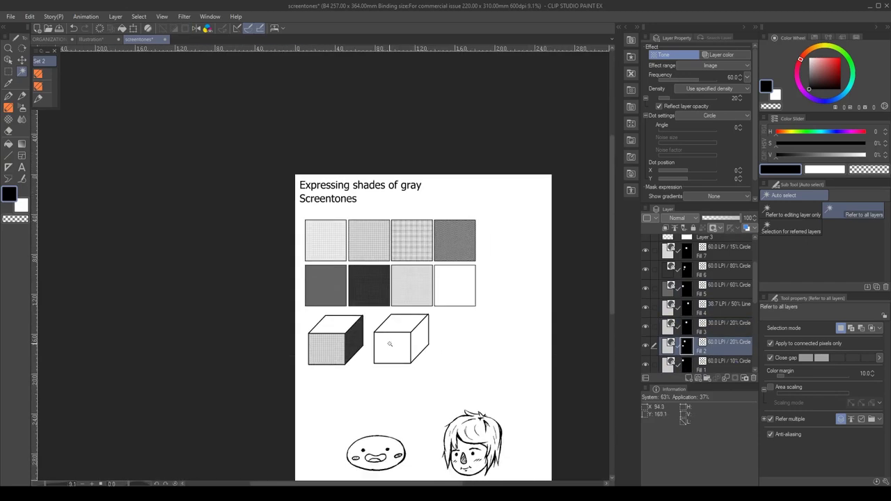
scroll(414, 383, up, 7)
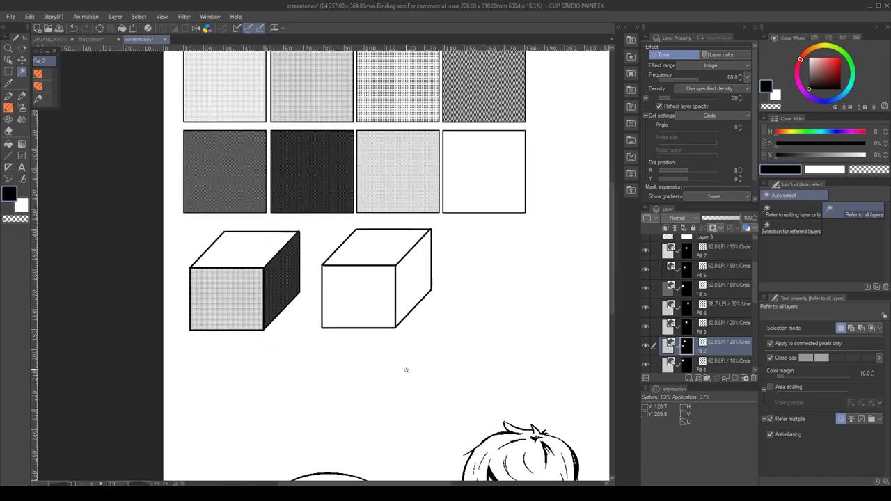
scroll(349, 298, up, 1)
drag(378, 232, 354, 352)
drag(374, 217, 279, 257)
scroll(279, 257, down, 3)
drag(397, 388, 354, 162)
drag(291, 334, 316, 302)
drag(282, 272, 412, 298)
Fill the round character's body with the 60 LPI, 20% circle tone layer in the Character 2 Copy folder.
scroll(736, 360, down, 1)
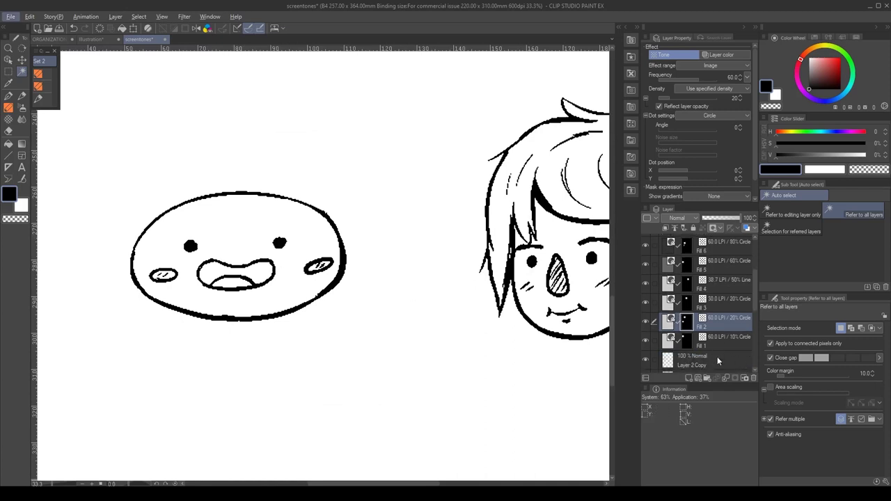
click(717, 360)
scroll(718, 337, down, 3)
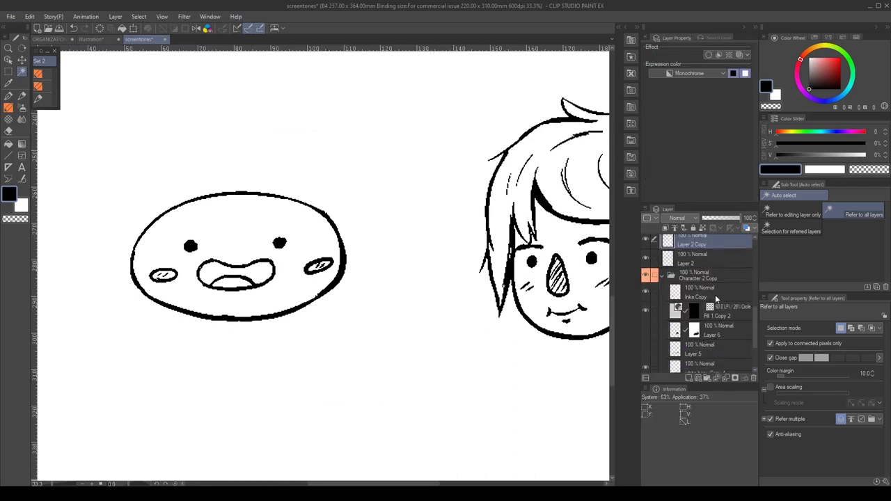
click(693, 315)
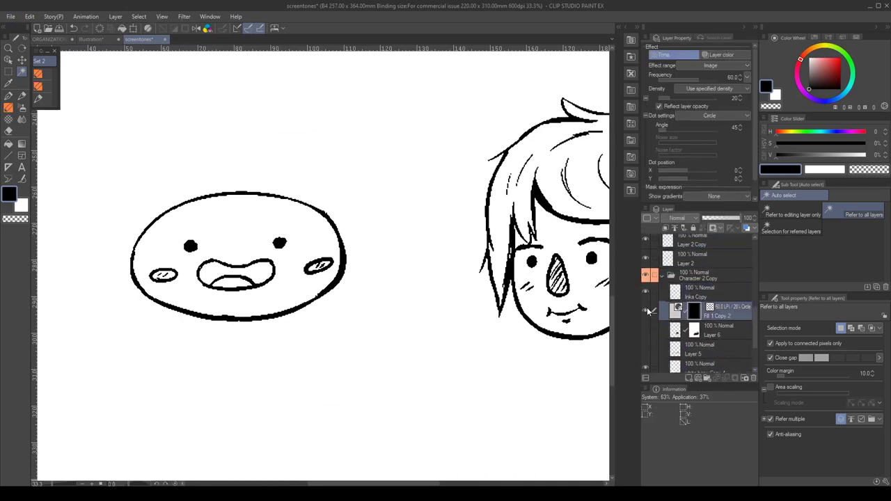
click(224, 226)
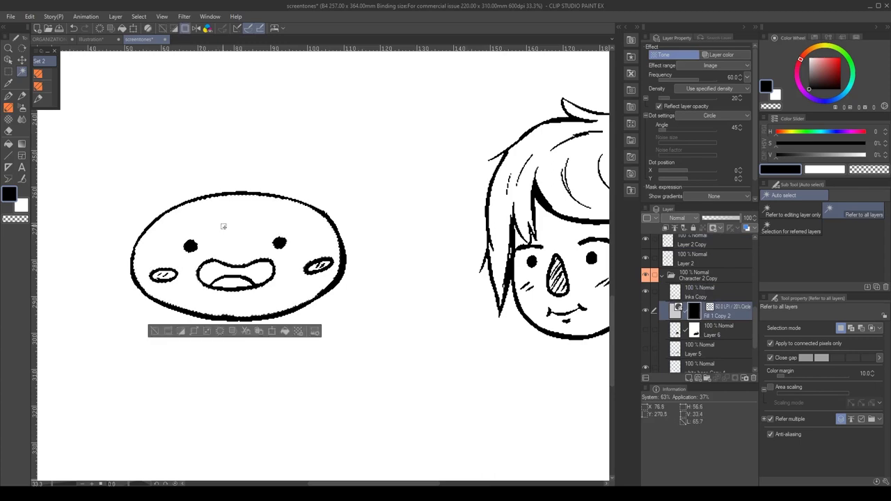
key(alt+BackSpace)
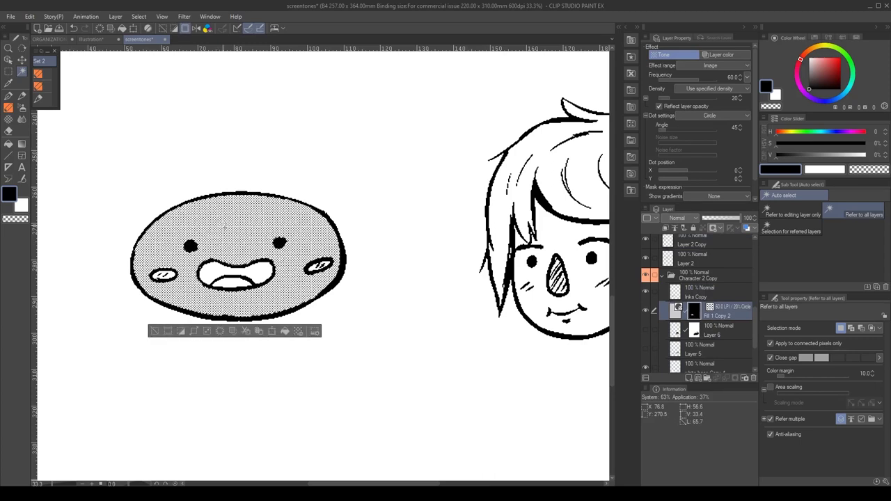
Fill the inside of the round character's mouth with a circle tone at 40% density and clear the selection.
click(257, 275)
click(298, 300)
double_click(374, 207)
text(40)
click(543, 195)
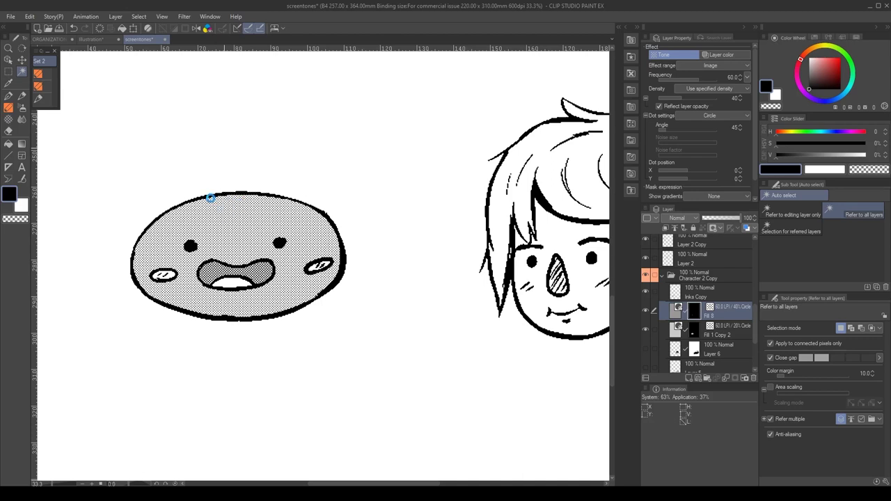
click(250, 176)
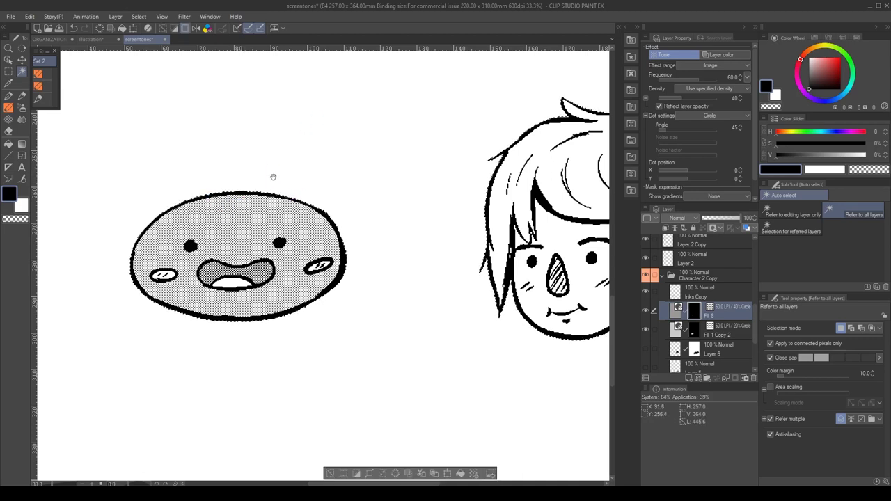
key(ctrl+d)
mouse_move(275, 178)
mouse_down()
mouse_move(237, 191)
mouse_move(213, 229)
mouse_move(292, 207)
mouse_move(277, 209)
mouse_up()
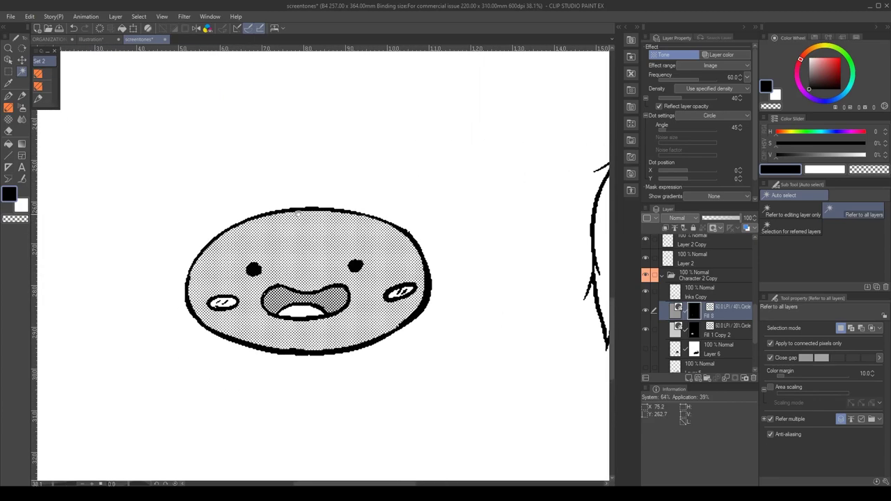
drag(367, 213, 338, 203)
Set the density of the round character's body tone to 10%.
click(727, 326)
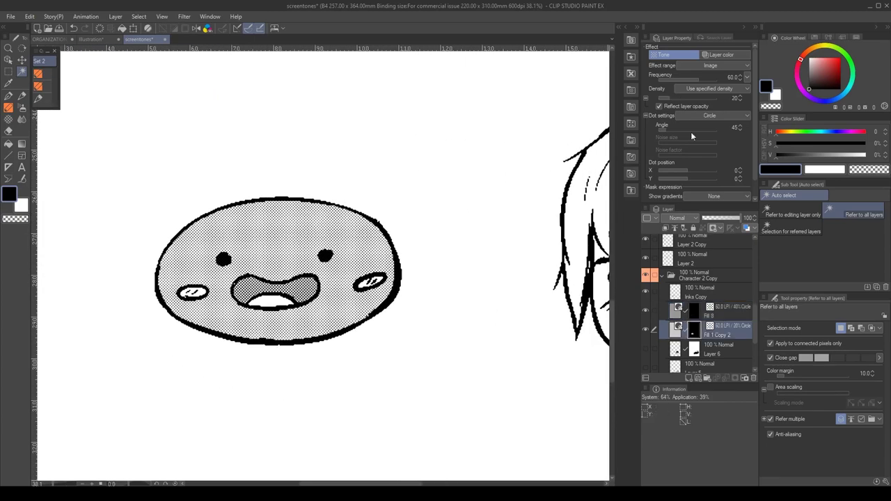
click(742, 100)
scroll(367, 224, down, 3)
scroll(367, 224, up, 2)
scroll(366, 224, up, 2)
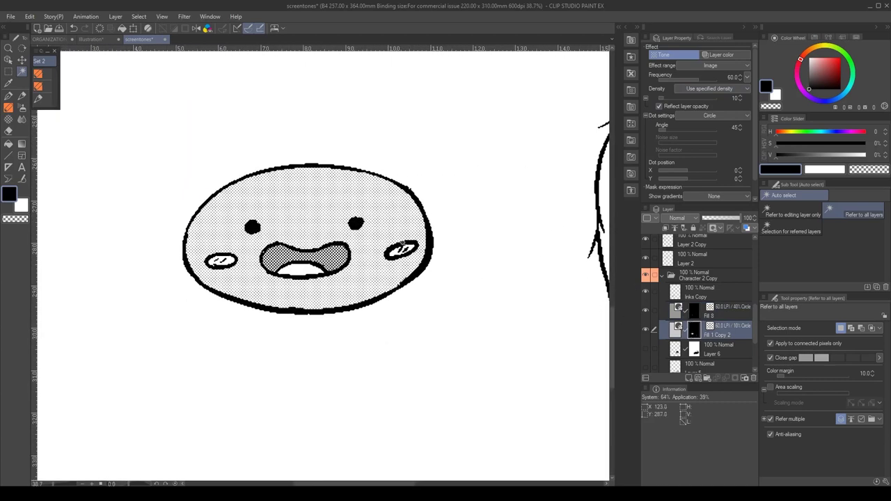
Scrape a highlight into the upper part of the round character's body tone with the Tone scraping airbrush at size 15 in transparent color.
key(b)
key(b)
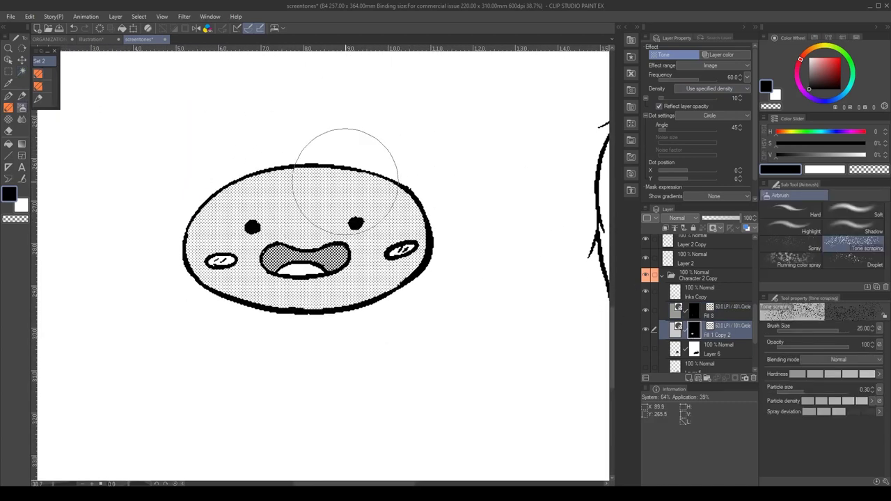
mouse_move(236, 153)
mouse_down()
mouse_move(235, 184)
mouse_move(265, 192)
mouse_move(258, 198)
mouse_move(286, 188)
mouse_move(229, 199)
mouse_move(269, 173)
mouse_move(281, 197)
mouse_move(342, 187)
mouse_move(251, 186)
mouse_move(285, 172)
mouse_move(245, 187)
mouse_move(330, 177)
mouse_move(221, 198)
mouse_move(317, 176)
mouse_up()
key(ctrl+z)
key(c)
key(bracketleft)
key(bracketleft)
key(bracketleft)
mouse_move(242, 210)
mouse_down()
mouse_move(355, 173)
mouse_move(355, 192)
mouse_move(253, 221)
mouse_move(231, 217)
mouse_move(363, 204)
mouse_move(224, 225)
mouse_move(275, 194)
mouse_move(227, 207)
mouse_move(298, 201)
mouse_move(246, 220)
mouse_move(362, 188)
mouse_move(311, 224)
mouse_move(354, 202)
mouse_move(296, 222)
mouse_move(223, 219)
mouse_move(251, 228)
mouse_move(188, 235)
mouse_move(255, 197)
mouse_move(345, 199)
mouse_move(355, 208)
mouse_move(317, 224)
mouse_up()
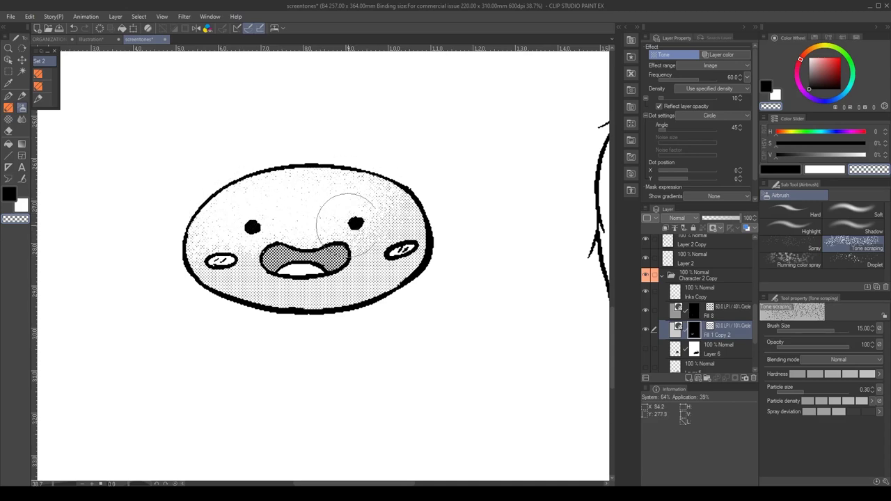
Extend the scraped highlight over the middle of the round character's body tone and set the tone's density to 30%.
mouse_move(351, 198)
mouse_down()
mouse_move(272, 192)
mouse_move(229, 294)
mouse_up()
scroll(251, 286, up, 5)
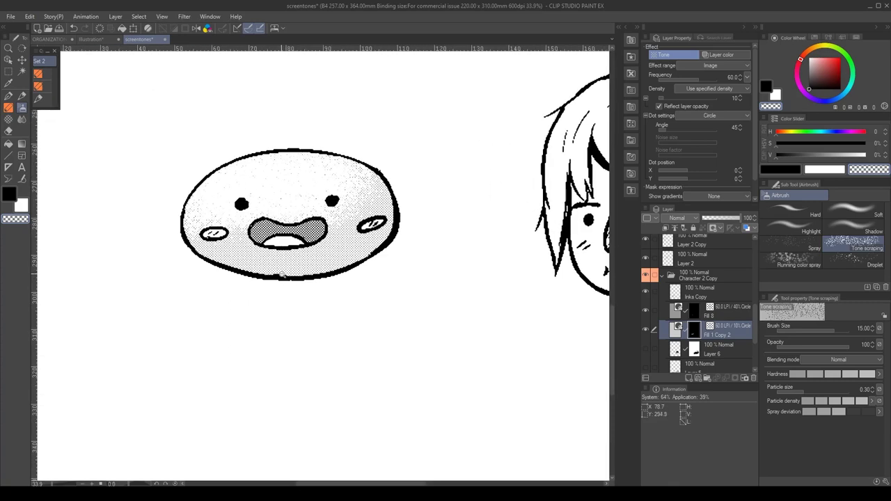
click(740, 100)
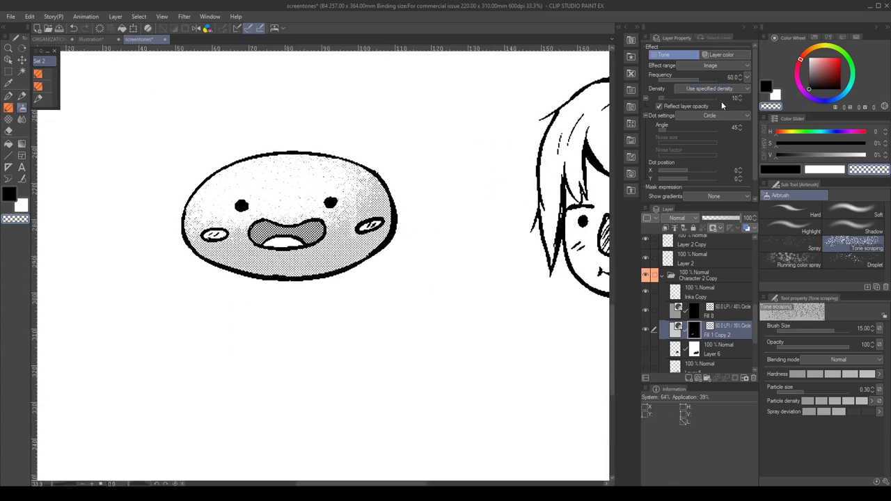
click(741, 98)
scroll(337, 209, down, 4)
scroll(337, 209, up, 2)
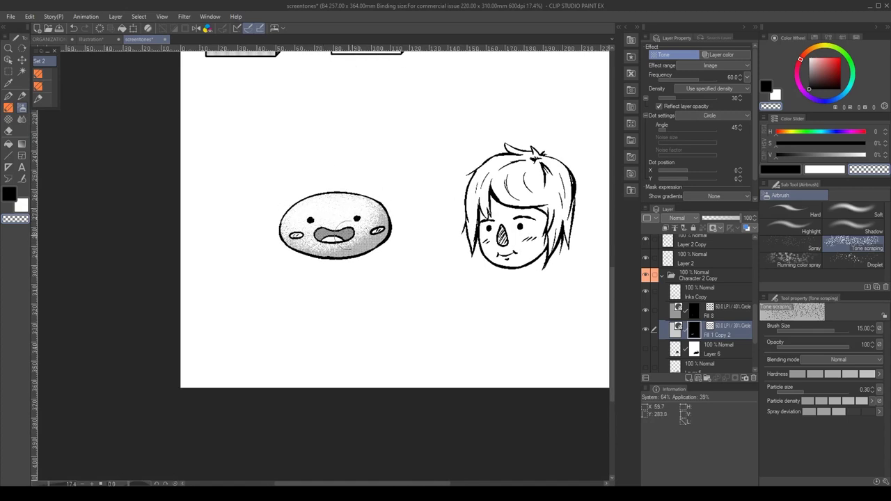
Expand the Character 1 Copy folder and its TONES Copy subfolder, and select the Fill 1 Copy tone layer's mask.
drag(391, 233, 293, 239)
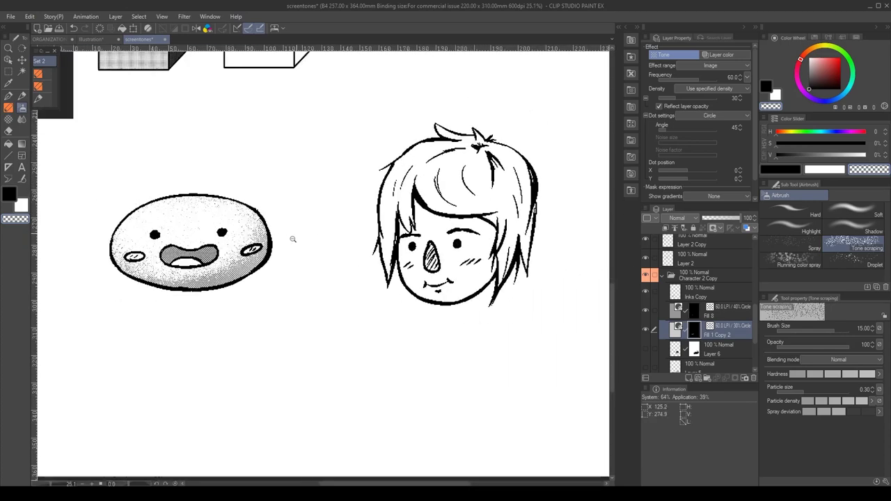
scroll(292, 239, down, 6)
scroll(343, 234, up, 6)
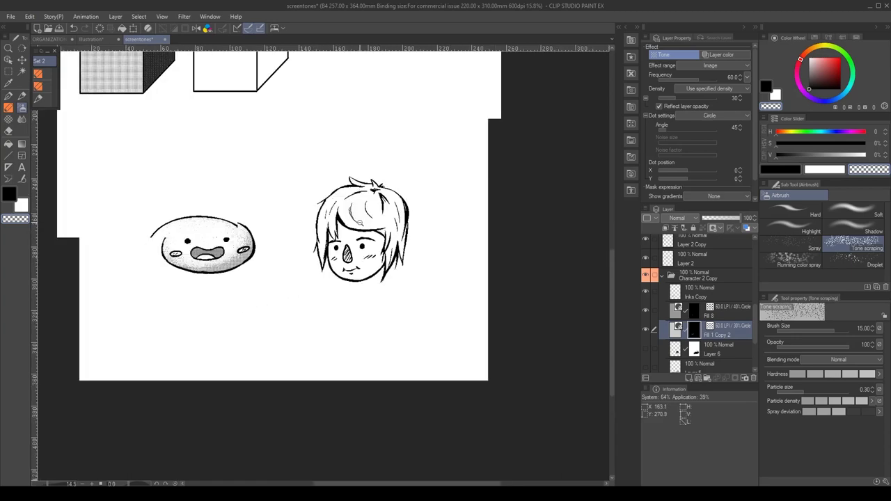
scroll(750, 320, down, 5)
click(707, 347)
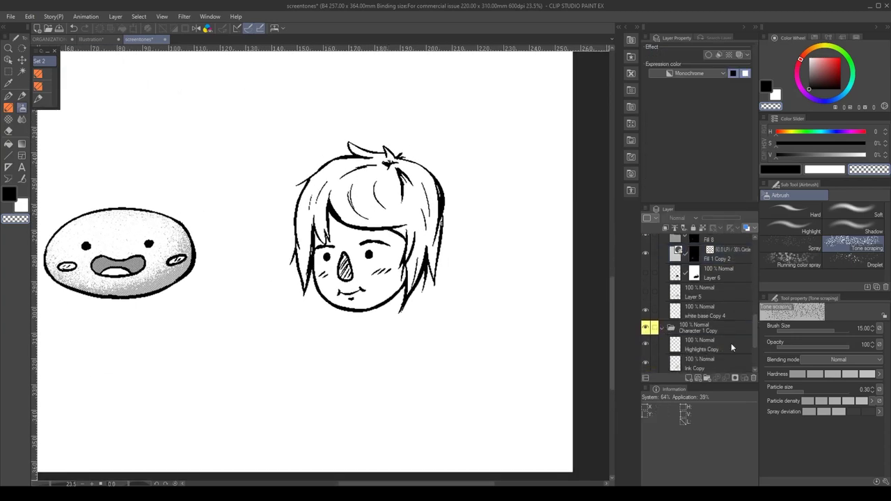
click(664, 328)
scroll(667, 320, down, 3)
click(670, 310)
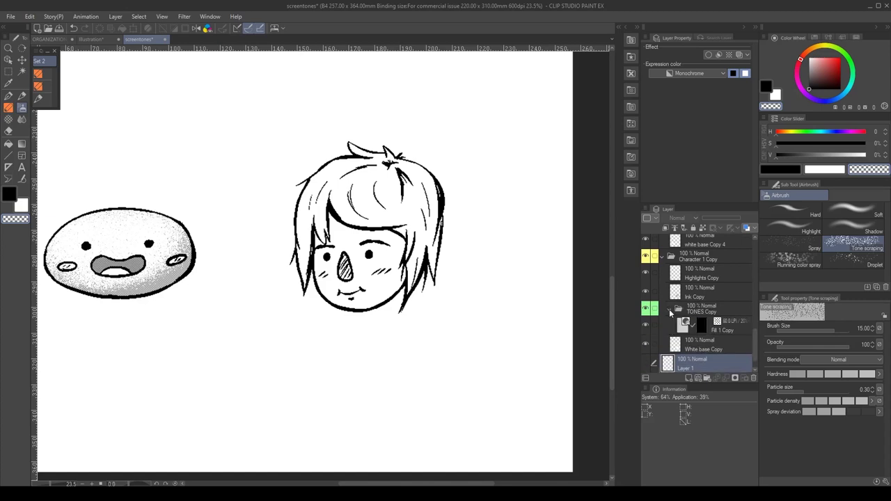
click(703, 330)
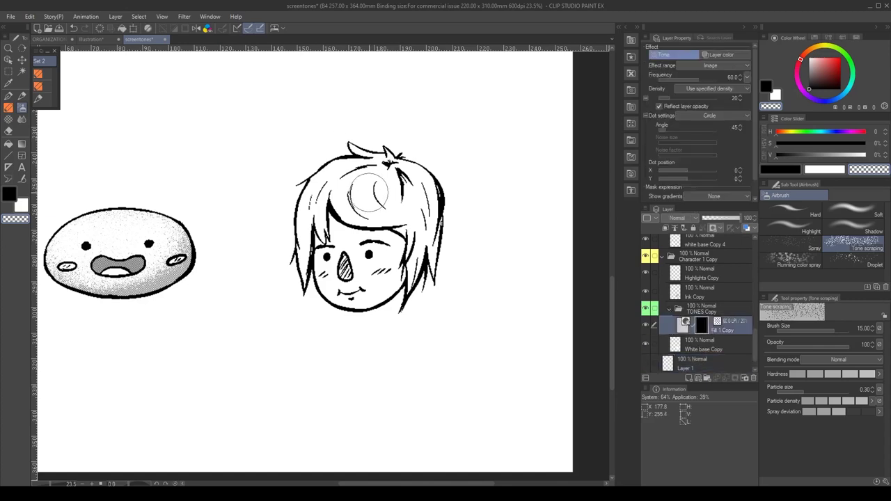
Fill the long-haired character's hair with the 60 LPI, 20% circle tone and save the file.
key(w)
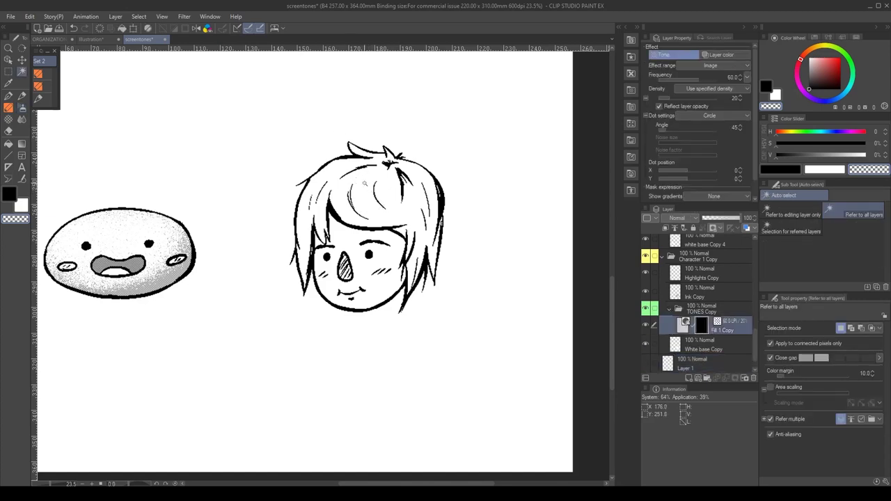
key(g)
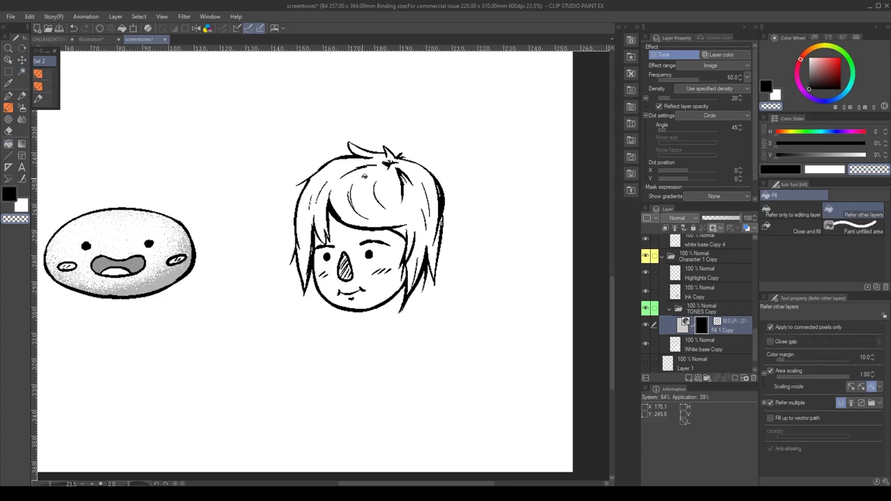
click(364, 181)
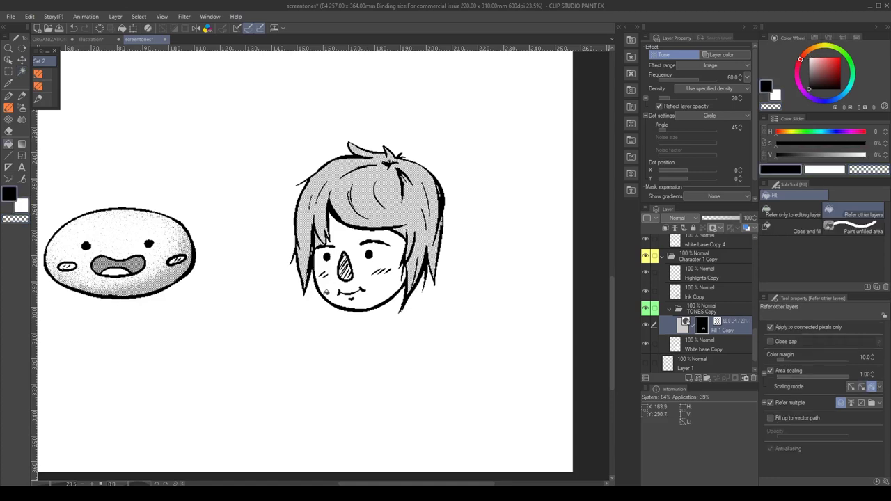
scroll(372, 203, up, 4)
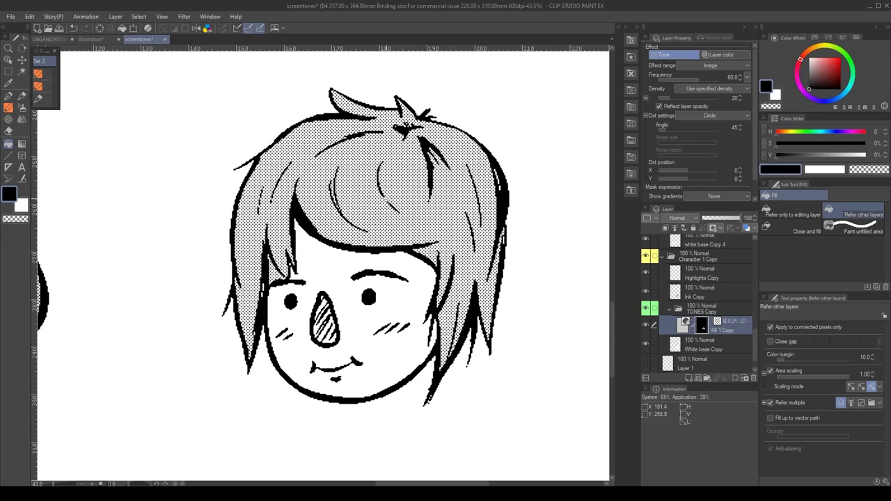
key(ctrl+s)
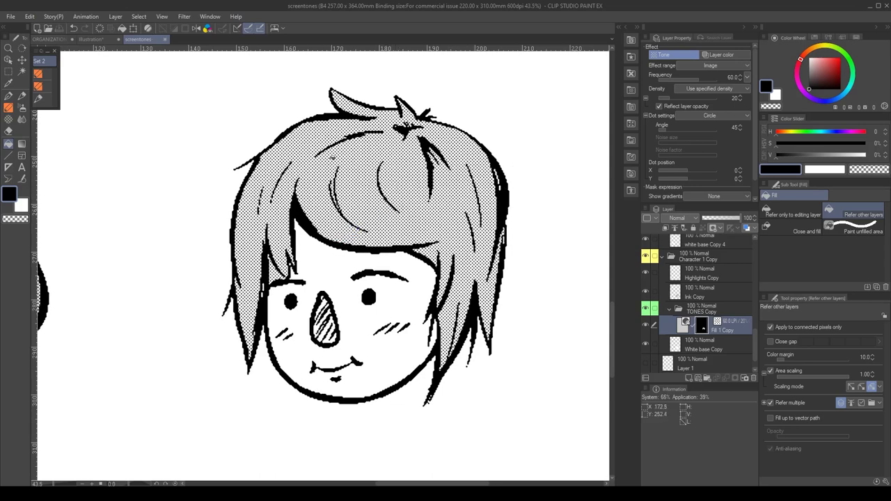
Remove the tone from the hair with a transparent fill.
scroll(267, 275, up, 5)
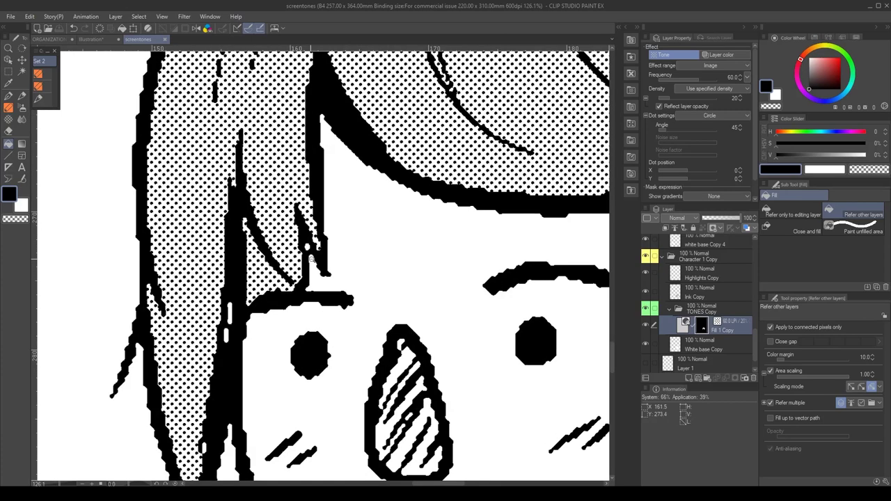
key(c)
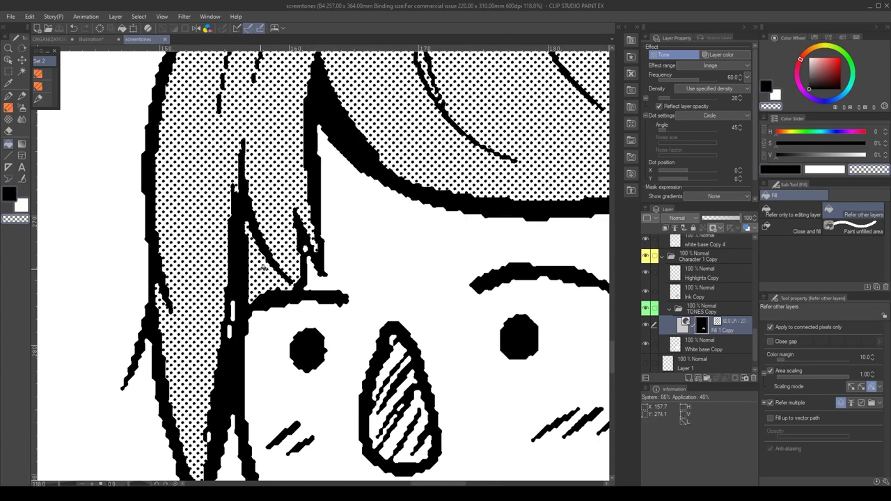
click(262, 268)
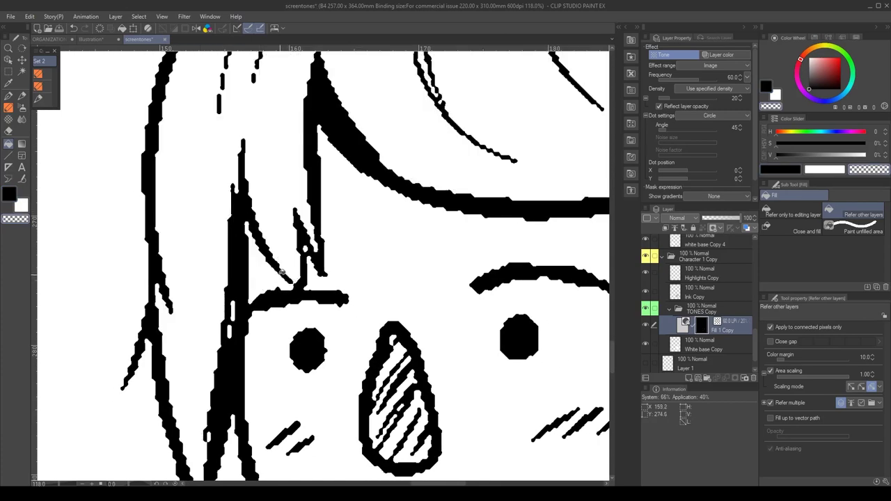
Close the gap at the tip of the bangs on the Ink Copy layer with the Turnip pen at size 1.20 in black.
key(p)
click(688, 271)
click(692, 291)
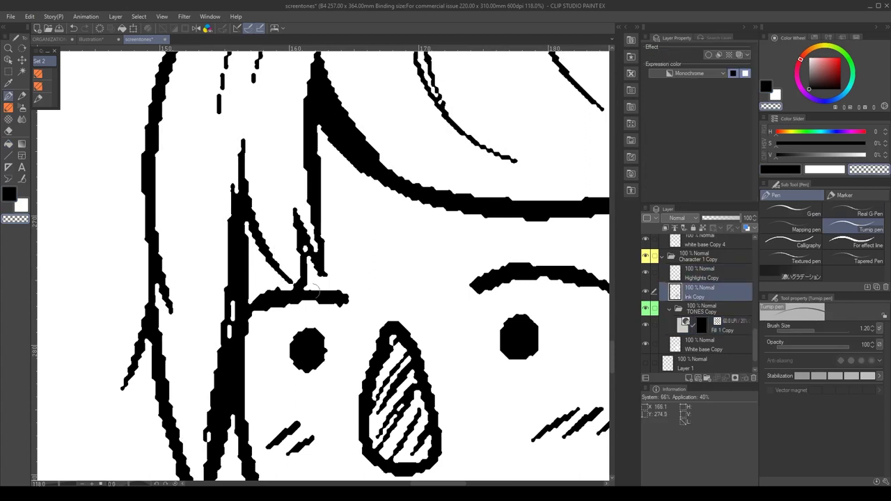
key(c)
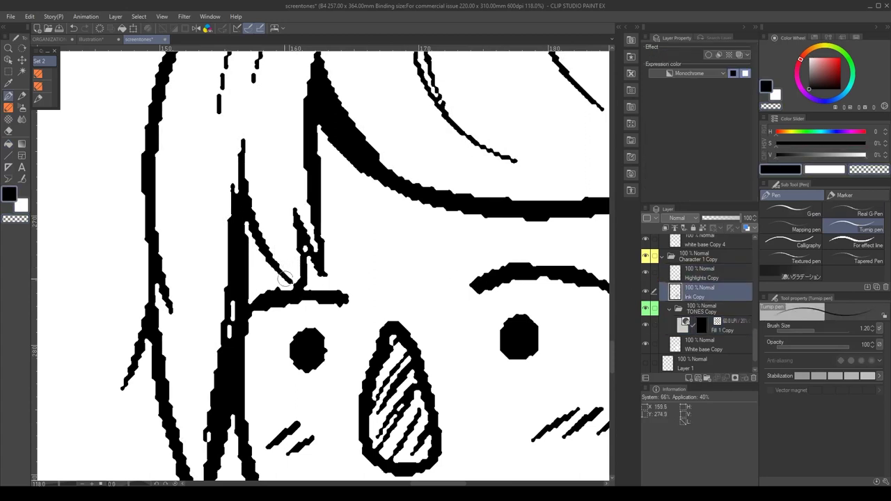
scroll(298, 283, down, 4)
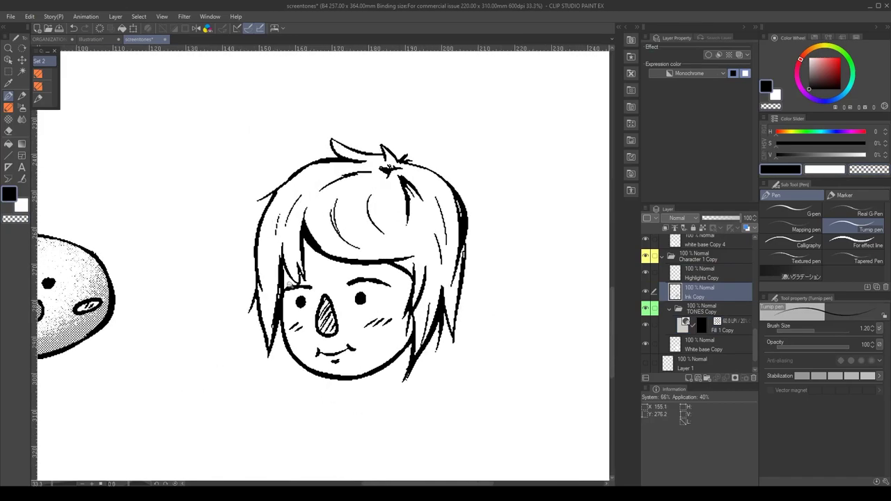
Fill the hair with the 20% circle tone on the Fill 1 Copy layer and save the file.
click(732, 330)
key(g)
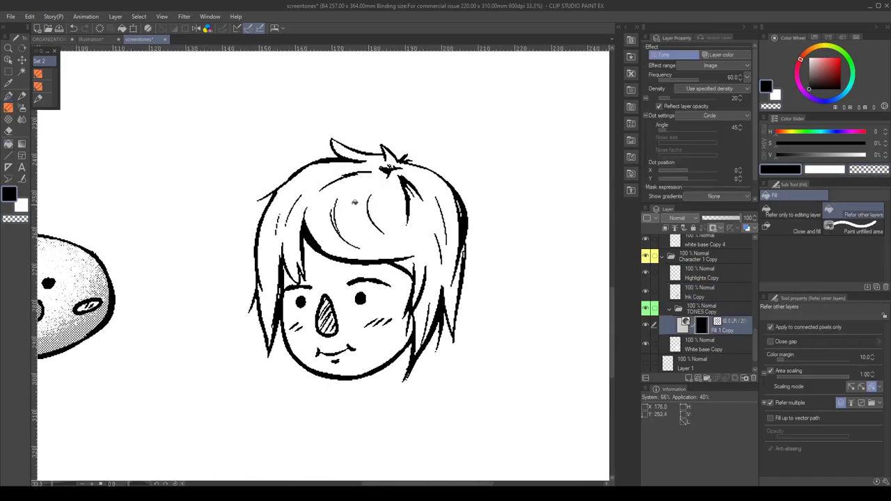
click(344, 245)
scroll(344, 245, up, 2)
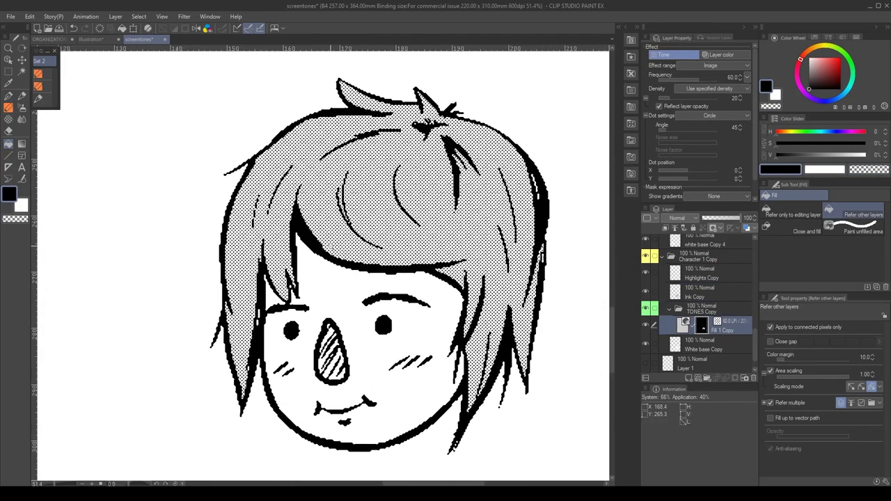
drag(355, 239, 319, 217)
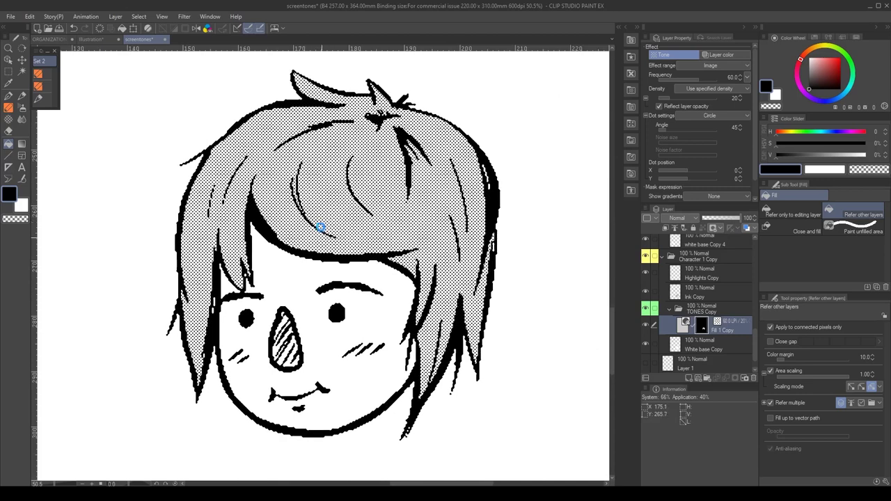
key(ctrl+s)
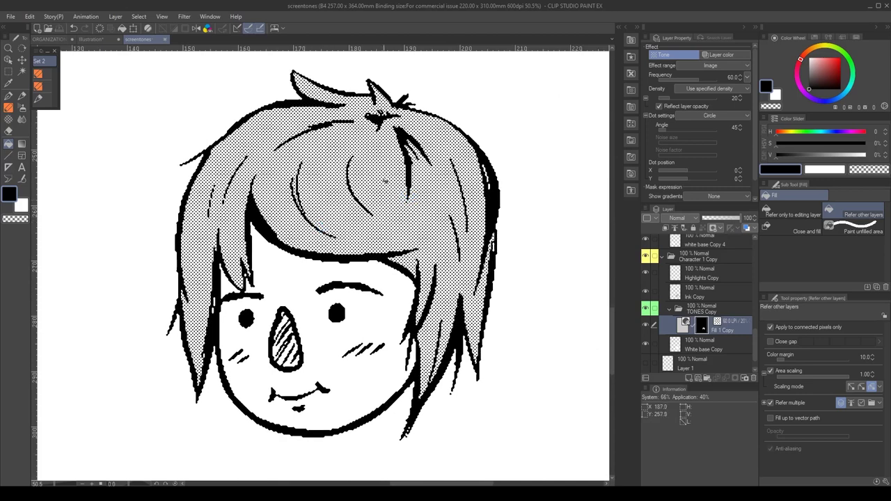
Turn on the Show Tone Area display so the hair tone is shown with its area color.
click(161, 16)
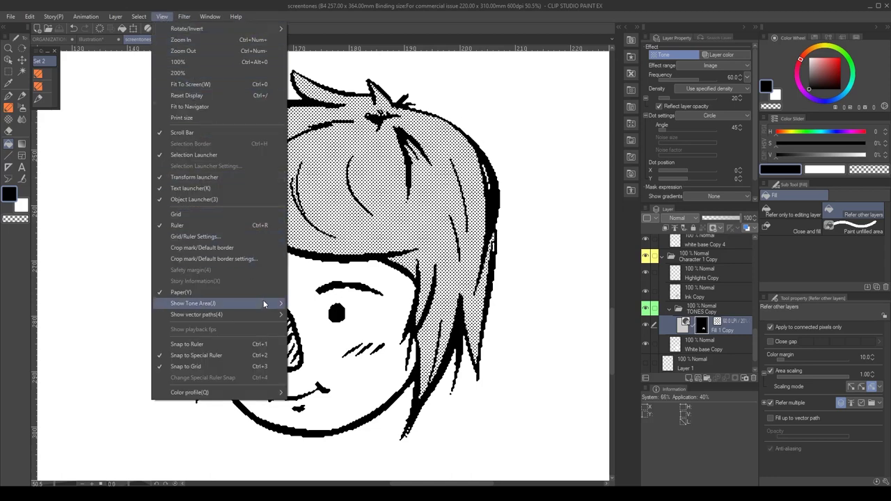
mouse_move(269, 302)
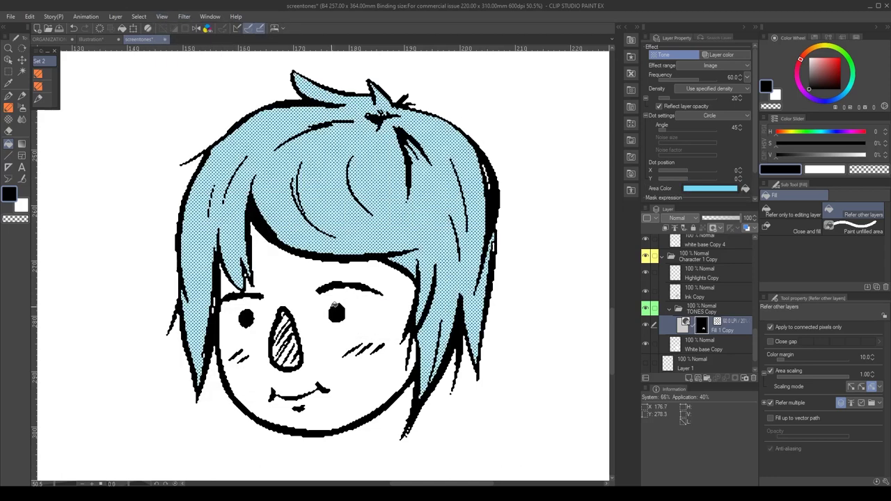
Examine the edges of the hair tone around the bangs, side strands and outer outline for unfilled spots.
scroll(219, 299, up, 5)
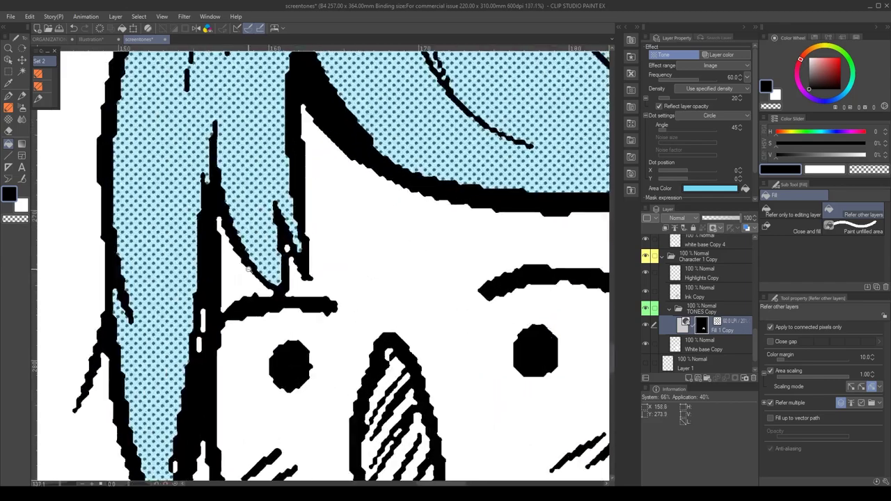
scroll(217, 291, down, 4)
scroll(221, 304, up, 2)
scroll(222, 305, up, 3)
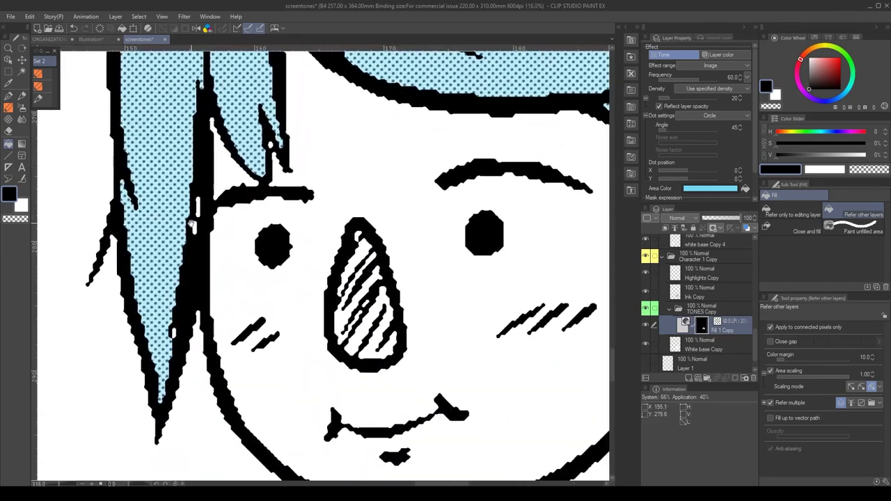
drag(259, 153, 211, 291)
drag(236, 202, 213, 307)
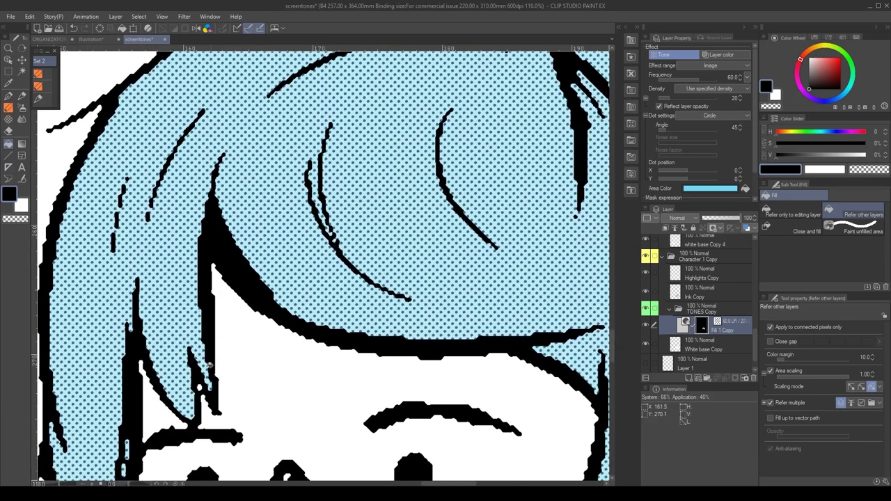
drag(256, 191, 178, 347)
drag(432, 180, 341, 152)
drag(411, 198, 286, 130)
click(465, 195)
drag(440, 261, 394, 135)
click(432, 117)
drag(452, 256, 448, 198)
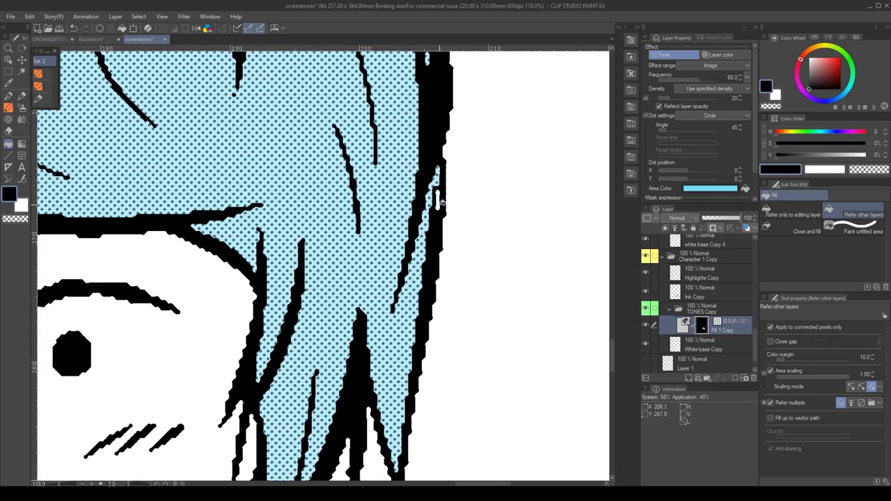
scroll(440, 202, down, 6)
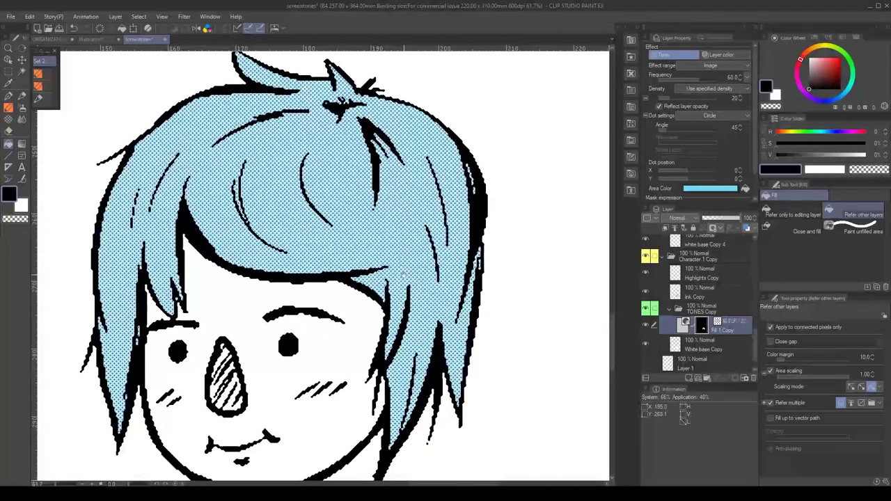
scroll(388, 259, down, 2)
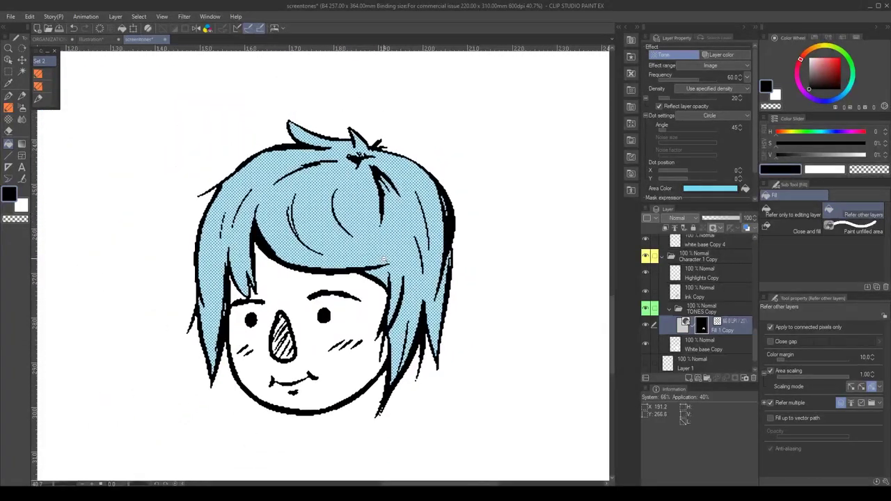
Change the hair tone's area color to green (hue 120) and finally to orange-red (hue 15).
click(161, 16)
click(183, 16)
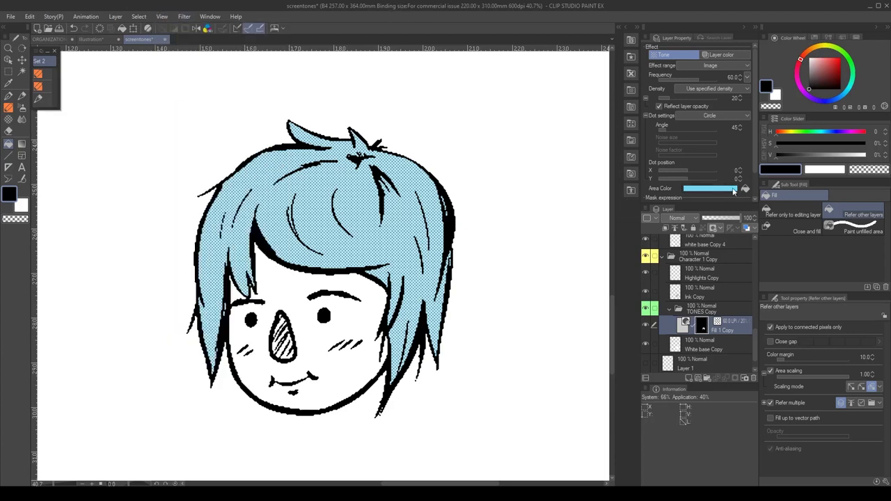
click(851, 60)
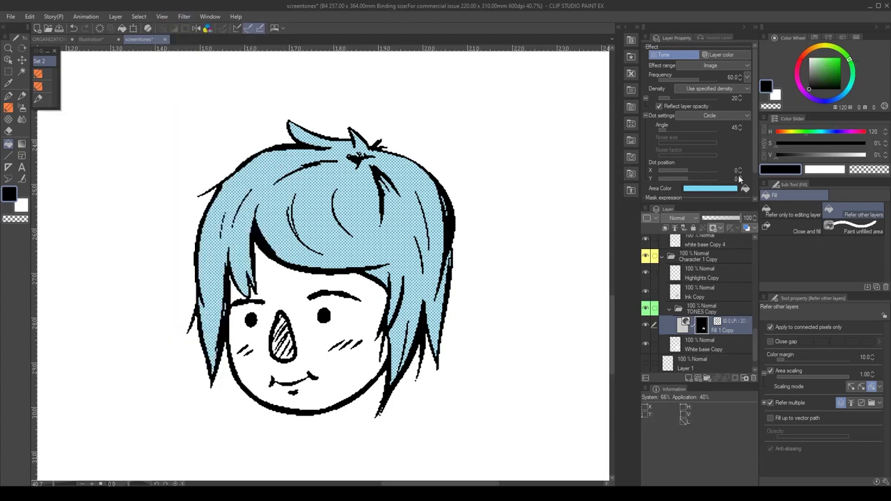
click(745, 188)
click(842, 56)
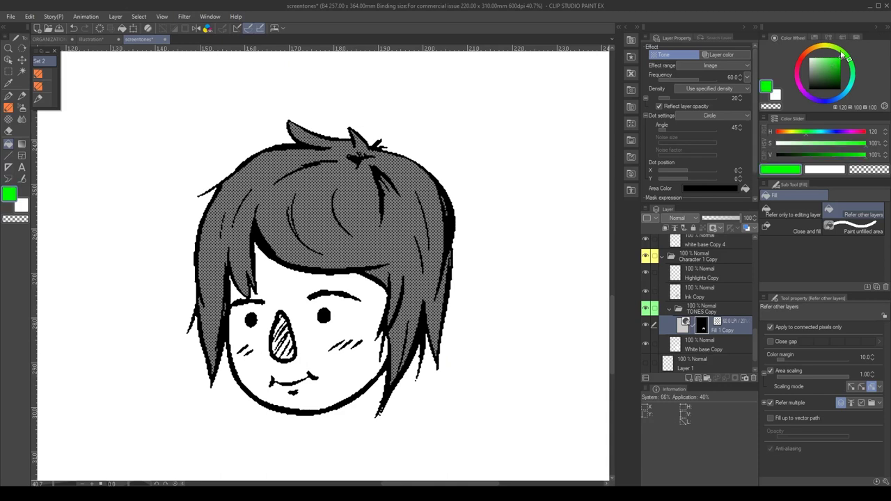
click(744, 189)
click(804, 57)
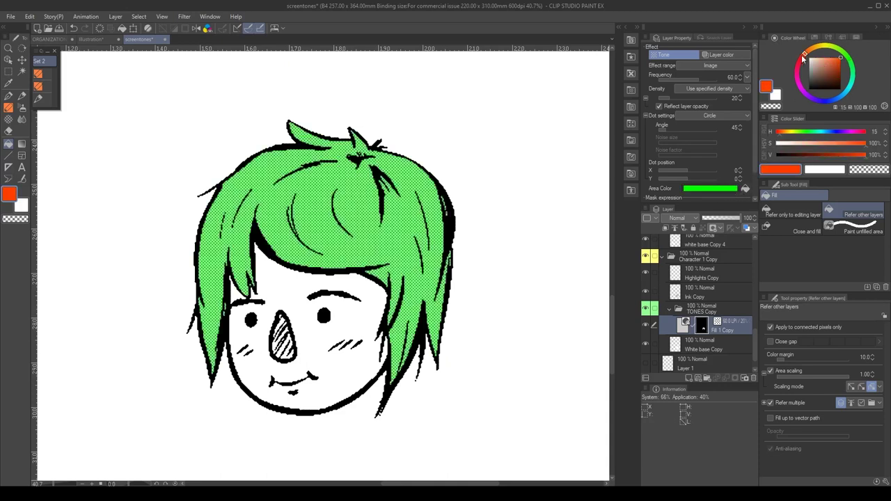
click(745, 189)
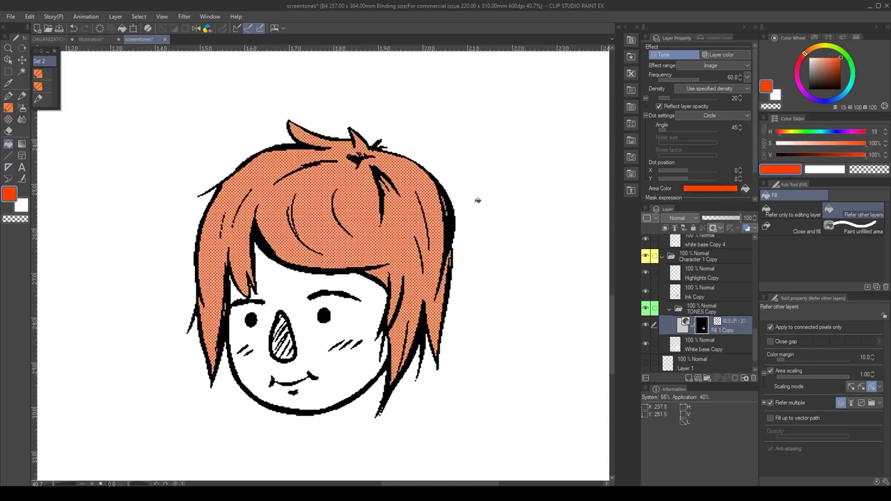
Turn off the Show Selected Tone Area display so the hair tone shows without its area color.
scroll(411, 211, up, 3)
scroll(410, 211, down, 2)
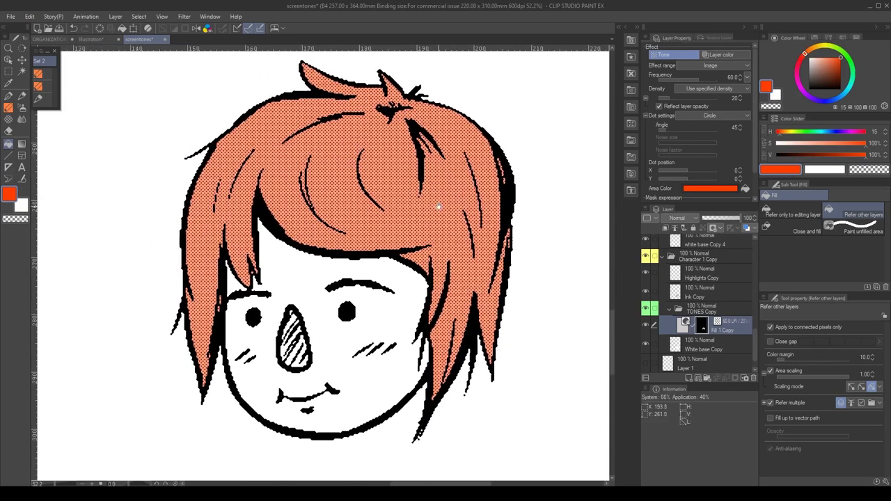
click(184, 16)
mouse_move(161, 16)
mouse_move(276, 304)
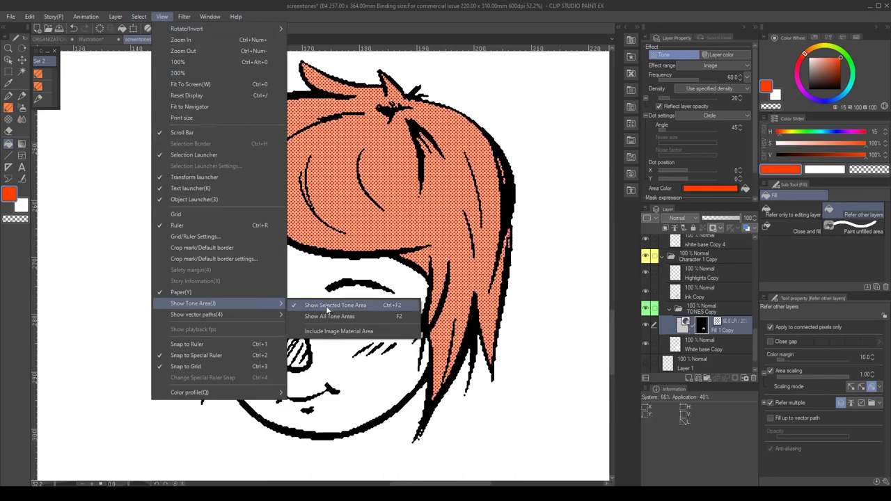
click(329, 309)
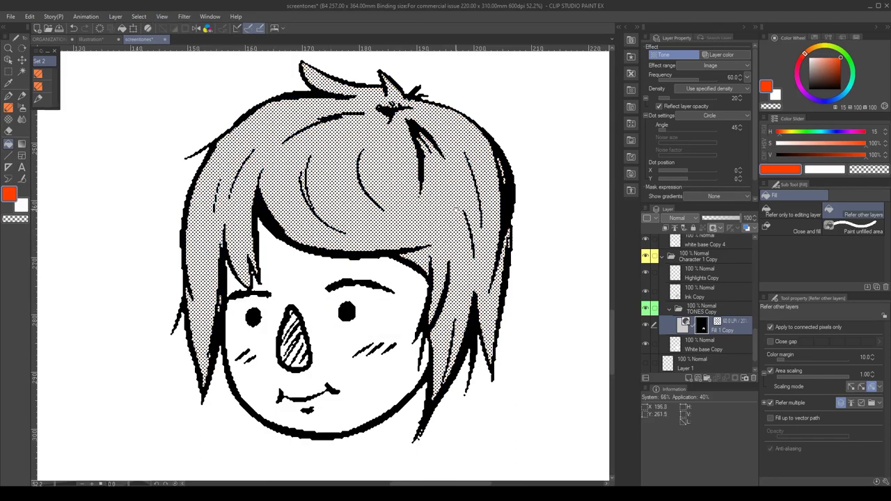
Try to scrape large highlights out of the hair tone with the Cross-hatching (for tone scraping) brush at size 25 in transparent color.
scroll(456, 209, down, 5)
scroll(374, 195, up, 2)
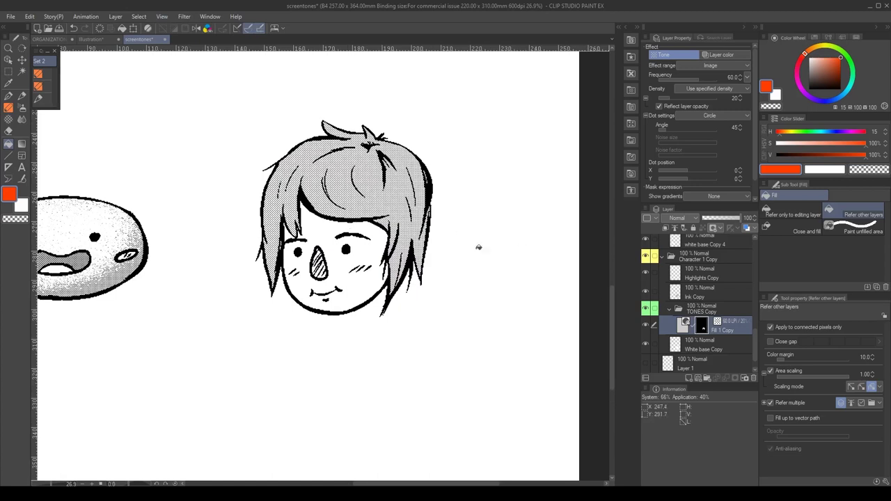
key(b)
key(b)
key(b)
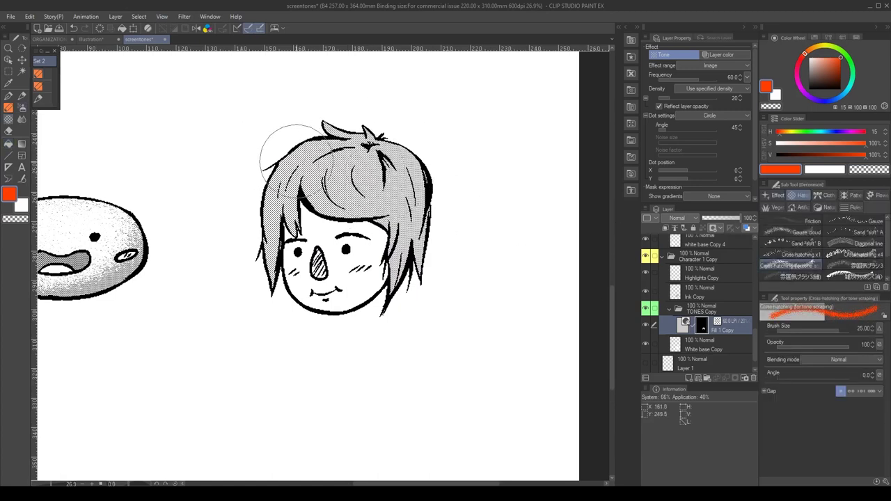
mouse_move(292, 155)
mouse_down()
mouse_move(314, 139)
mouse_move(266, 171)
mouse_move(334, 140)
mouse_up()
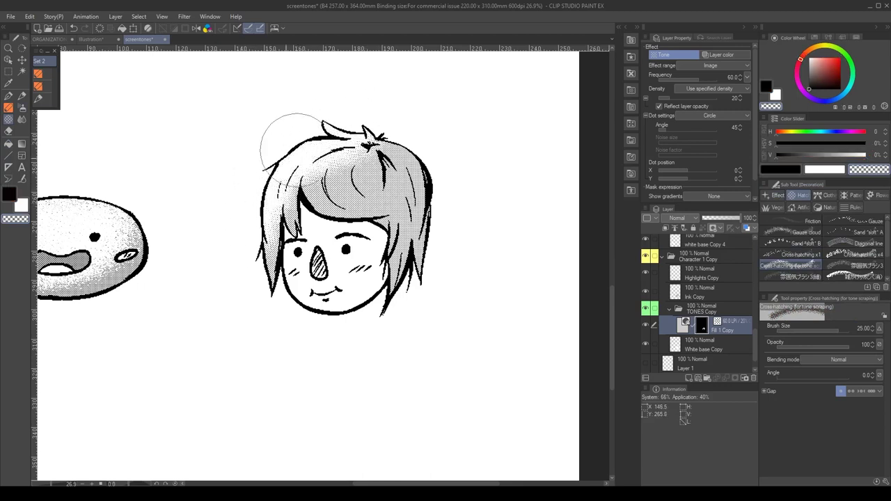
mouse_move(422, 143)
mouse_down()
mouse_move(368, 141)
mouse_move(367, 159)
mouse_move(354, 154)
mouse_move(403, 169)
mouse_up()
drag(406, 207, 381, 223)
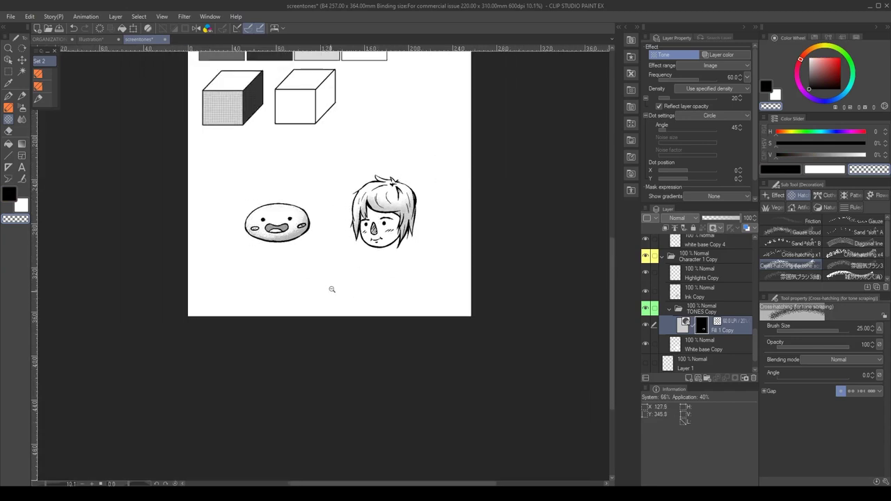
scroll(376, 210, up, 4)
key(ctrl+z)
key(ctrl+z)
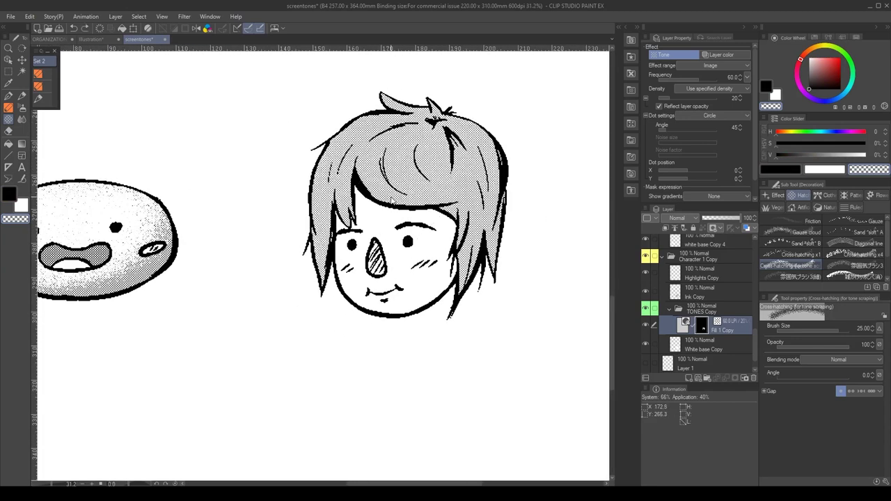
Scrape narrow highlights along the left side of the hair and the bangs with the Cross-hatching (for tone scraping) brush at size 3.
key([)
key(bracketleft)
key(bracketleft)
key(bracketleft)
key(bracketleft)
key(bracketleft)
key(bracketleft)
key(bracketleft)
key(bracketleft)
key(bracketleft)
key(bracketleft)
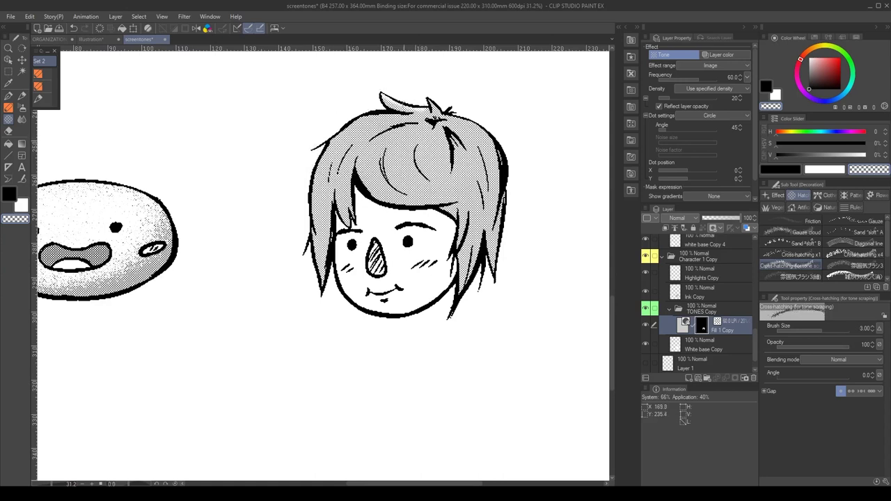
mouse_move(366, 118)
mouse_down()
mouse_move(334, 143)
mouse_move(319, 174)
mouse_move(315, 240)
mouse_up()
mouse_move(331, 153)
mouse_down()
mouse_move(369, 120)
mouse_move(407, 125)
mouse_move(368, 157)
mouse_move(389, 195)
mouse_up()
key(ctrl+z)
key(ctrl+z)
drag(362, 160, 394, 197)
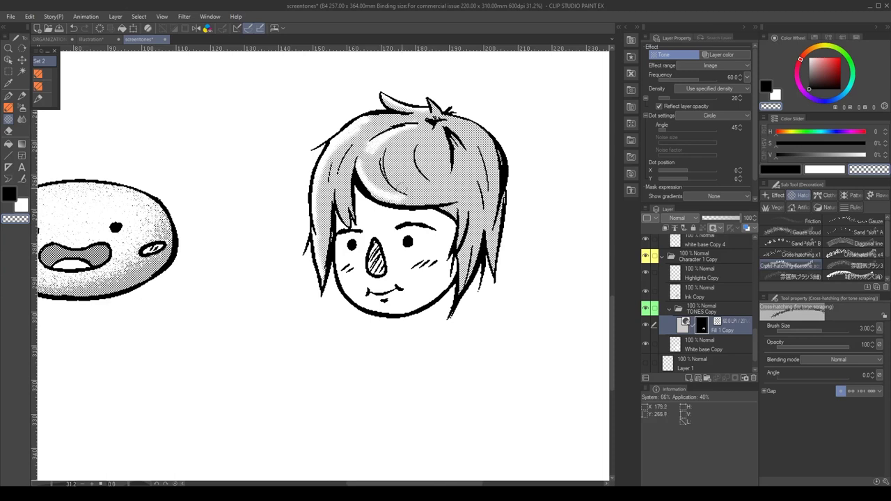
Scrape more highlights into the hair tone beside the parting and on the right-hand strands.
mouse_move(348, 153)
mouse_down()
mouse_move(337, 190)
mouse_move(338, 173)
mouse_move(338, 182)
mouse_up()
key(ctrl+z)
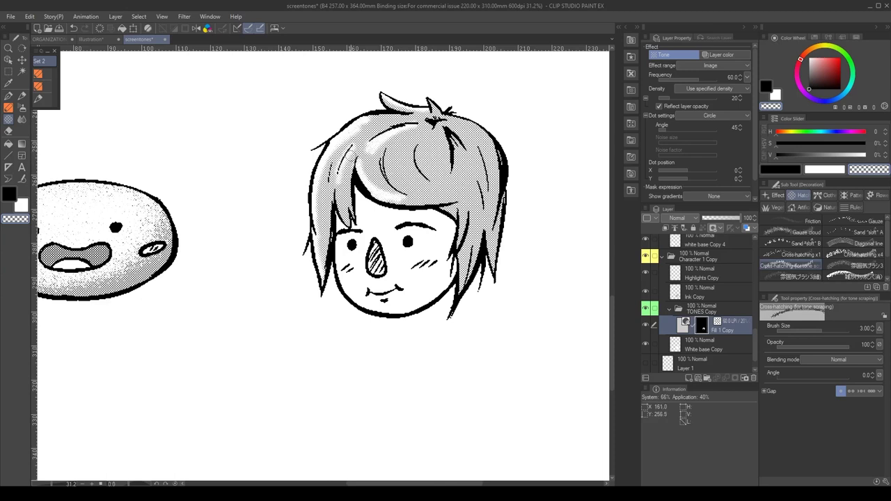
mouse_move(446, 165)
mouse_down()
mouse_move(440, 128)
mouse_move(475, 120)
mouse_up()
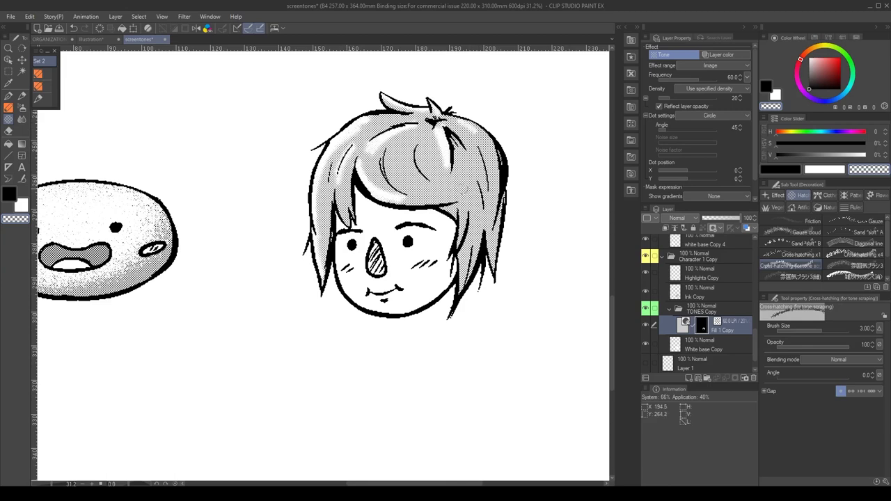
mouse_move(475, 224)
mouse_down()
mouse_move(471, 179)
mouse_move(499, 237)
mouse_up()
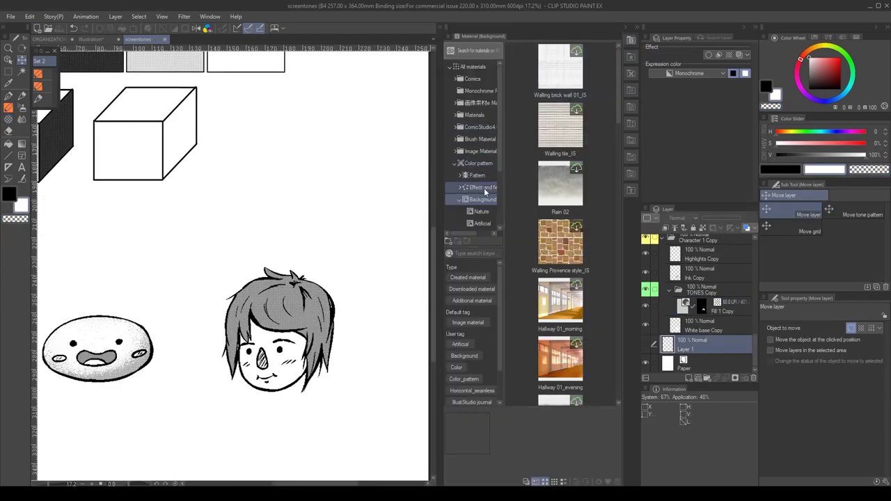
Place the 30.0 LPI 100% Linear L gradient tone from the Monochromatic pattern materials on the canvas.
scroll(484, 188, down, 3)
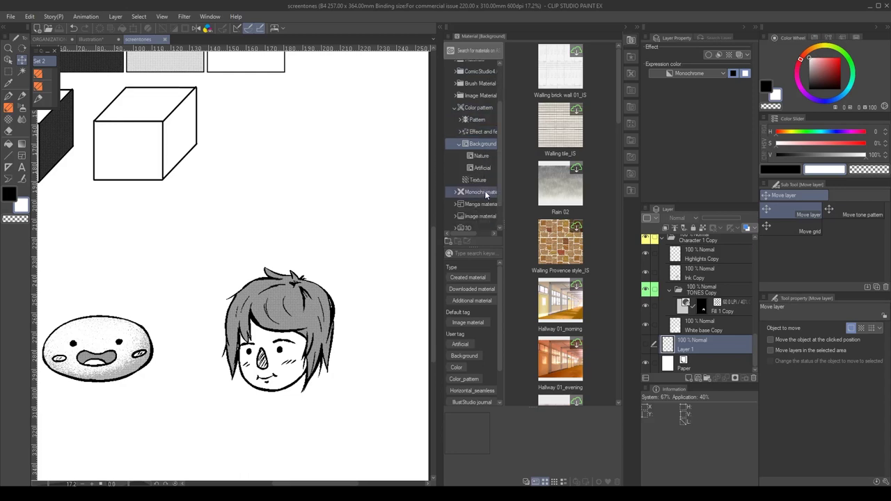
click(486, 195)
click(540, 198)
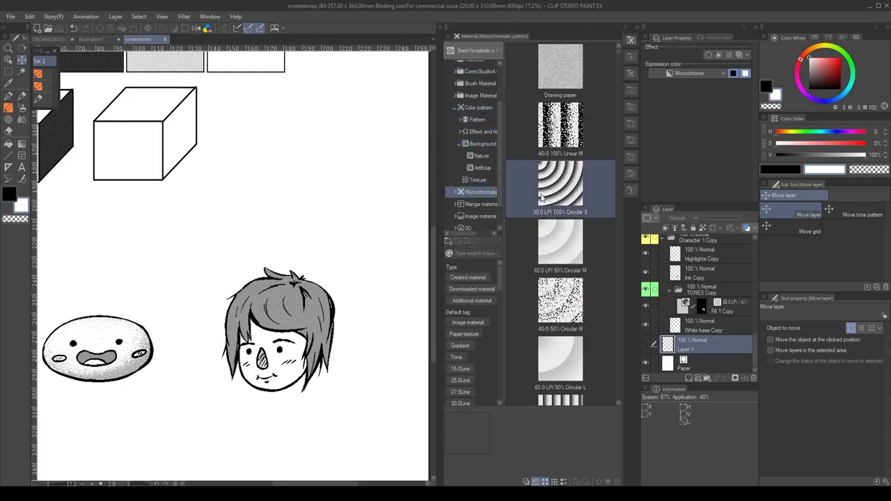
scroll(561, 195, down, 5)
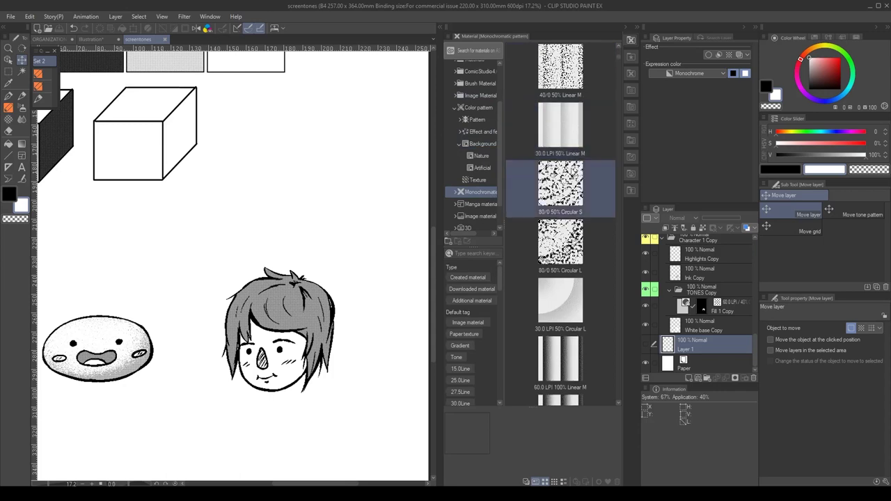
scroll(569, 223, down, 5)
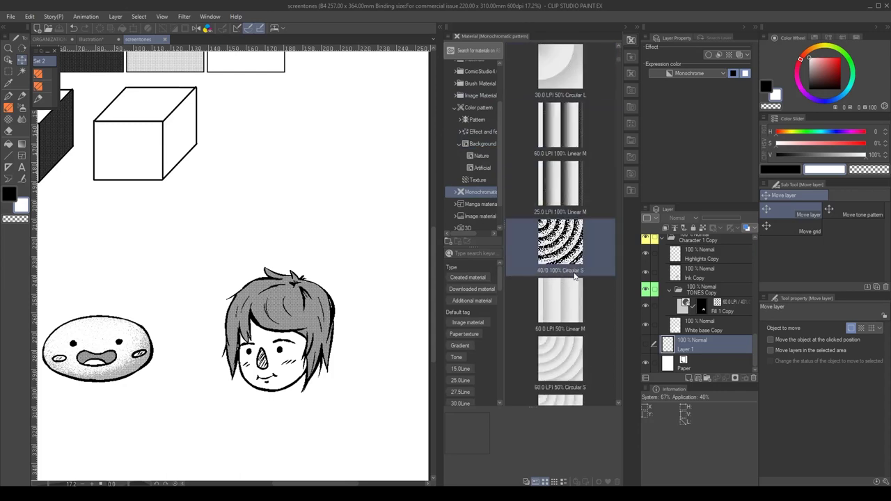
scroll(575, 275, down, 3)
drag(561, 184, 241, 313)
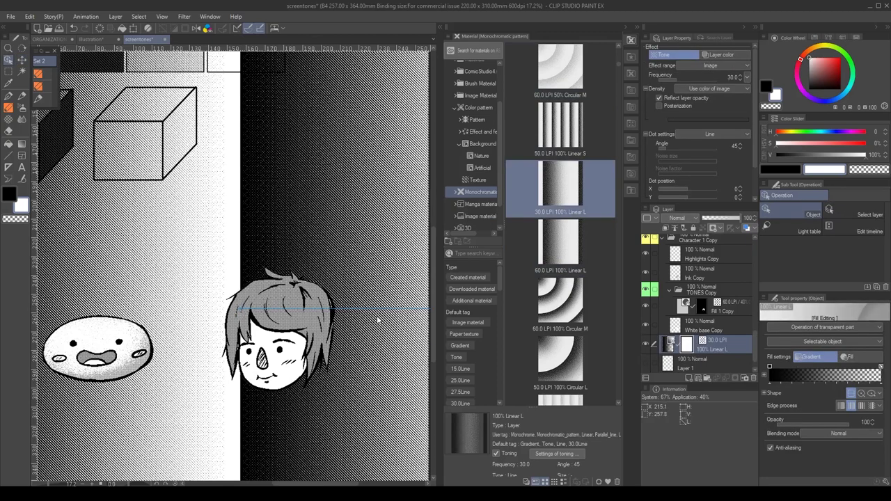
Rotate and reposition the gradient tone so it runs from light above the hair to dark below the chin.
drag(350, 326, 234, 320)
drag(341, 315, 240, 90)
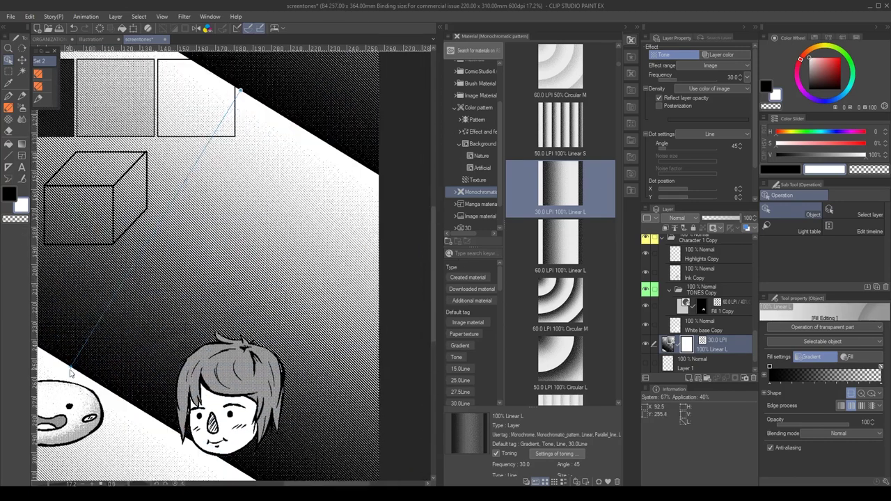
drag(72, 372, 179, 440)
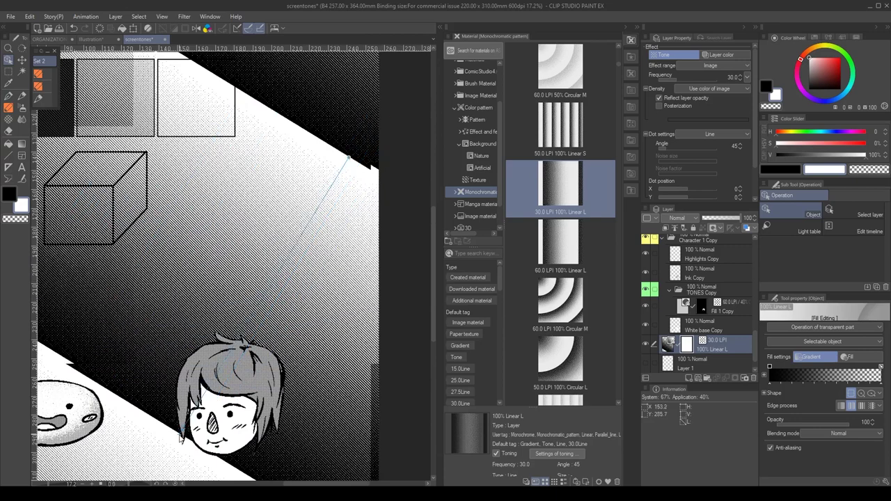
drag(350, 160, 154, 263)
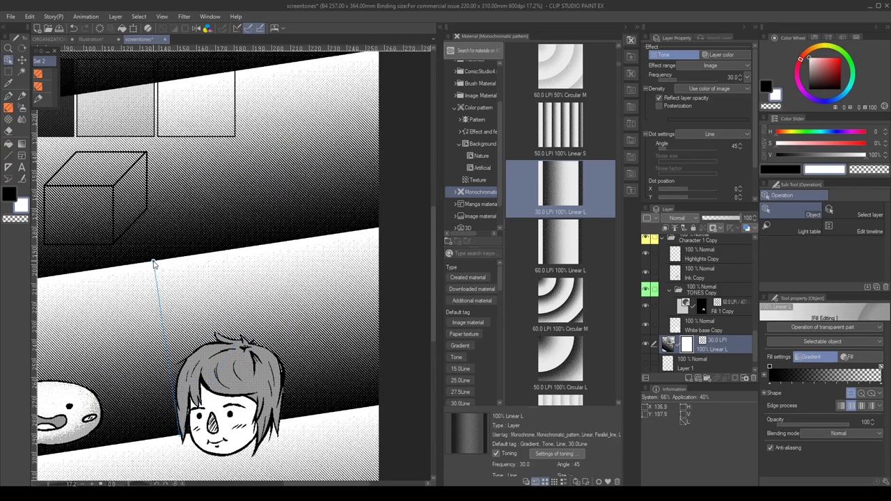
drag(181, 440, 240, 461)
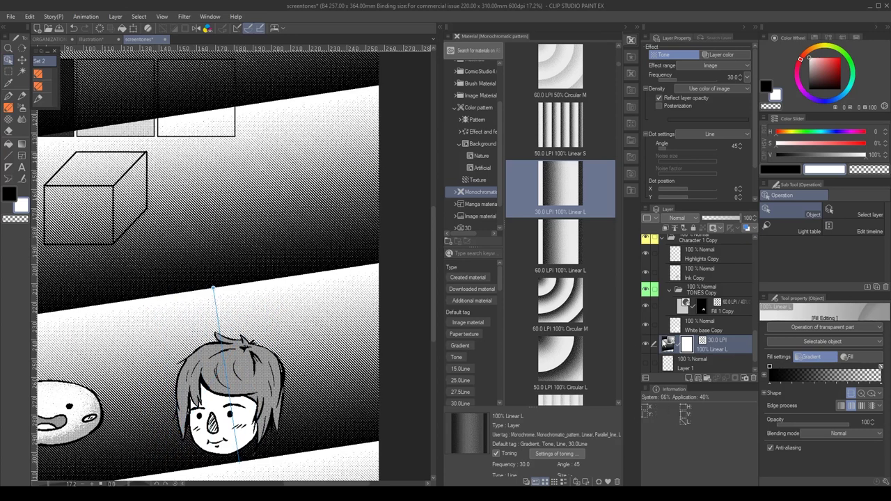
Copy the Fill 1 Copy mask to the 100% Linear L layer and move that layer directly beneath Fill 1 Copy in the TONES Copy folder.
click(643, 343)
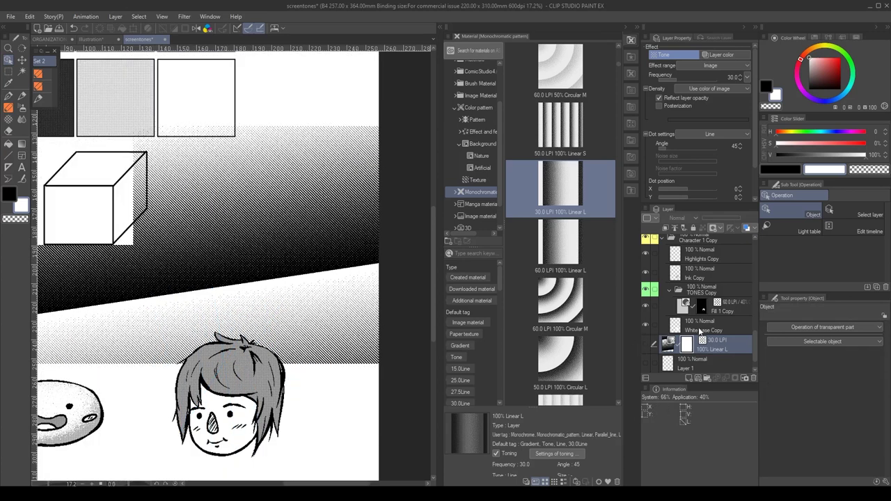
drag(703, 304, 690, 348)
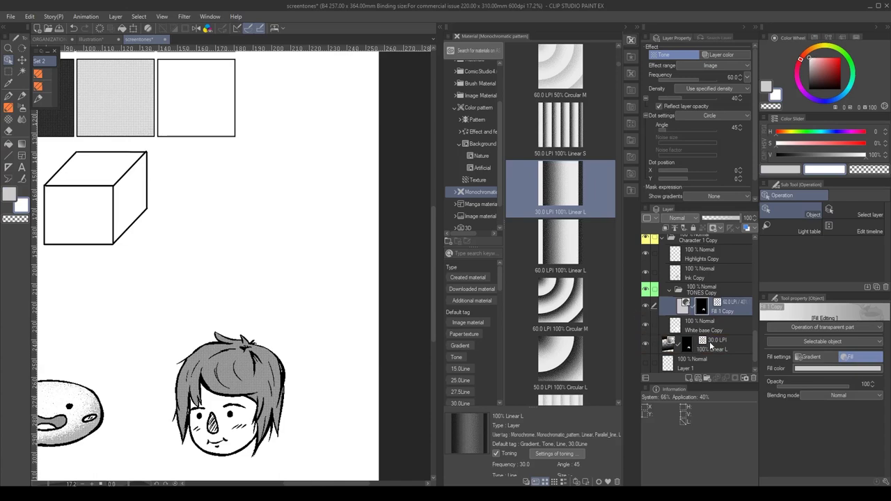
drag(714, 336, 658, 327)
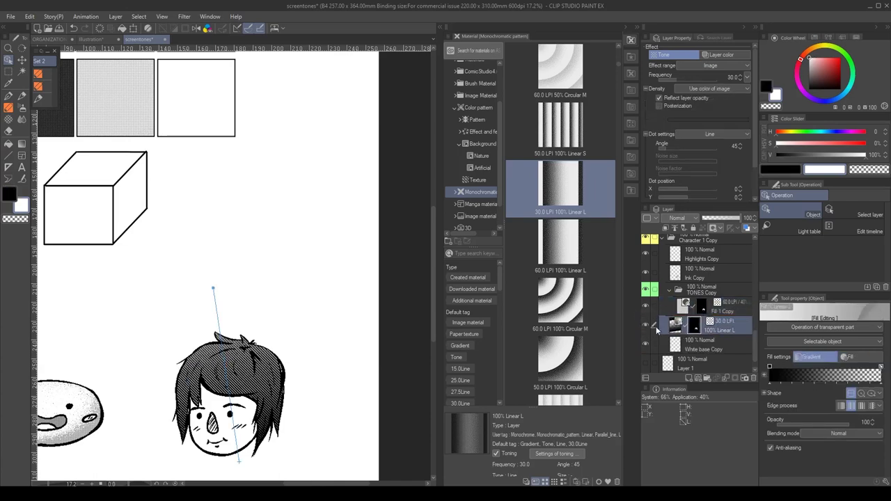
Hide the Fill 1 Copy layer and angle the gradient across the hair so it darkens from upper left to lower right.
click(645, 308)
drag(200, 404, 242, 340)
scroll(241, 339, up, 4)
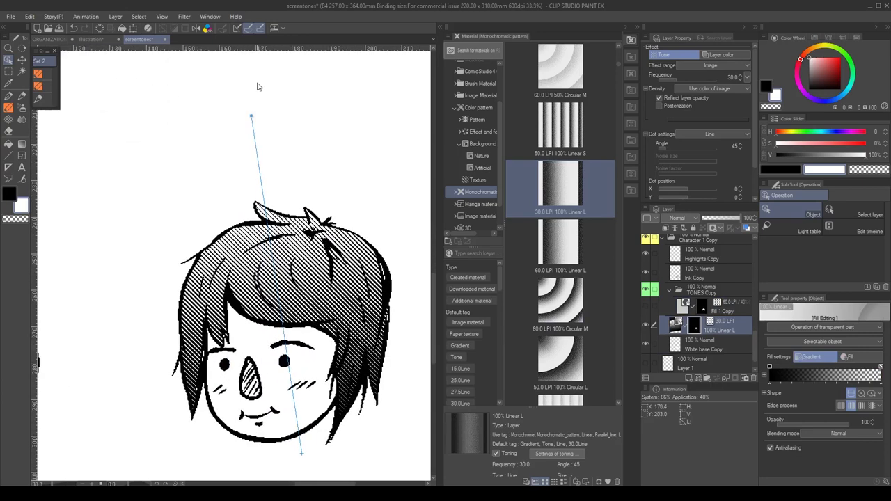
drag(251, 115, 224, 148)
drag(301, 458, 313, 452)
drag(200, 151, 229, 189)
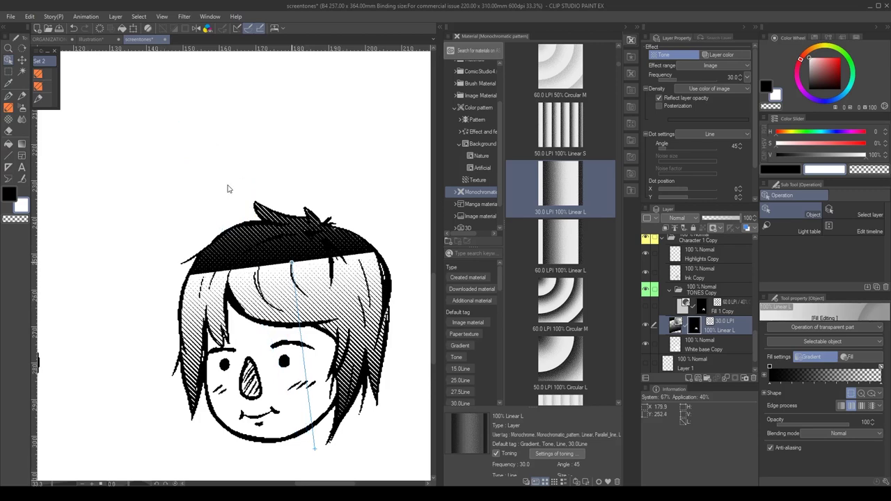
scroll(291, 225, down, 3)
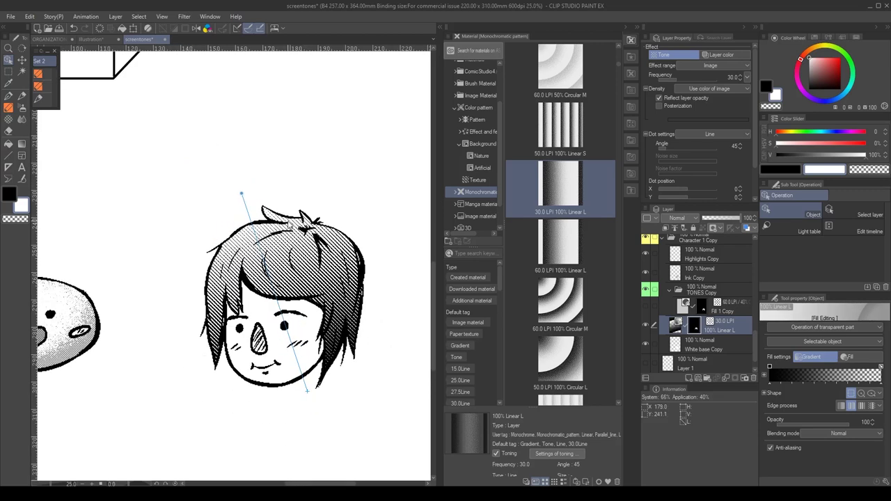
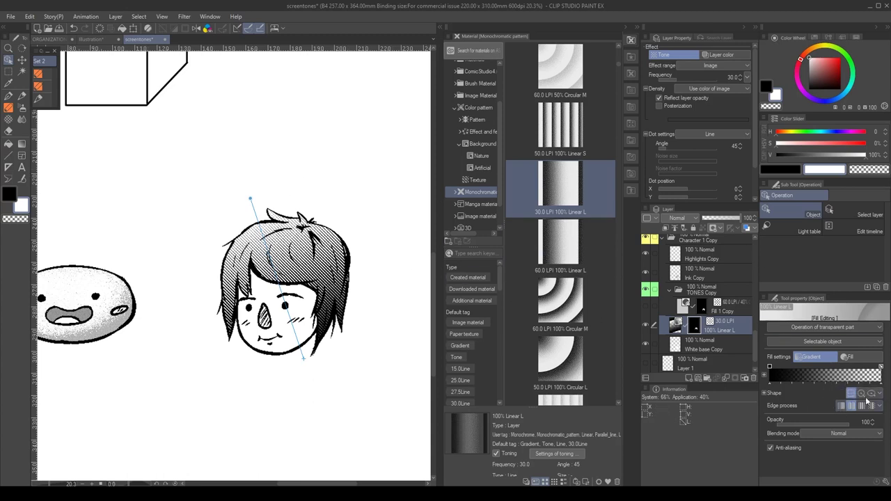
Set the gradient tone's density to use the brightness of the image.
click(717, 89)
click(714, 108)
scroll(755, 94, down, 3)
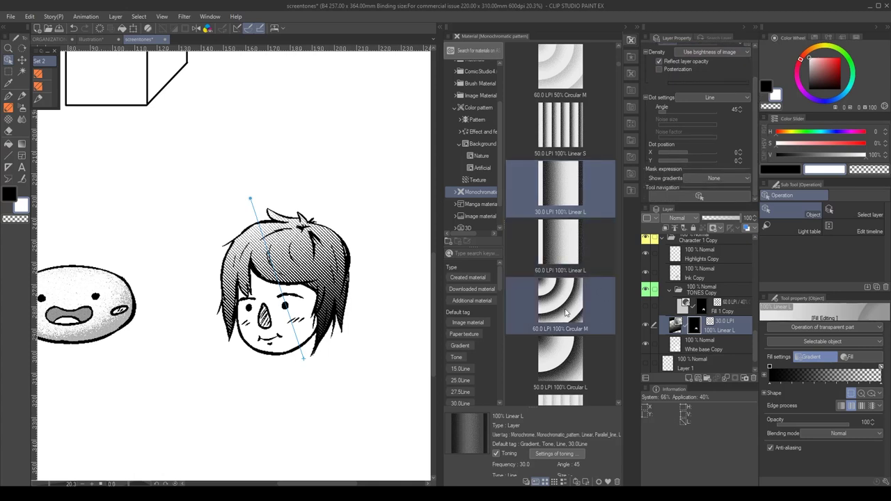
Replace the hair's linear gradient with the 60.0 LPI 100% Circular M material, and swap that for the 50.0 LPI 100% Circular L material.
drag(566, 312, 680, 331)
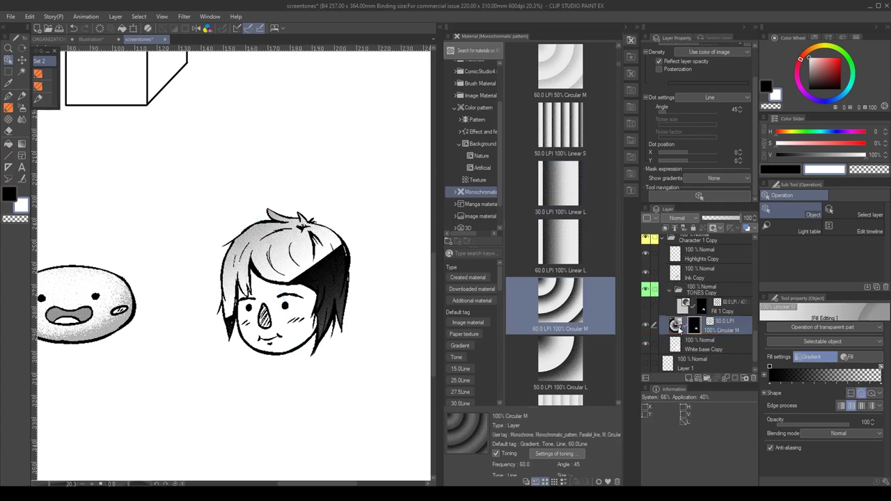
drag(560, 358, 678, 329)
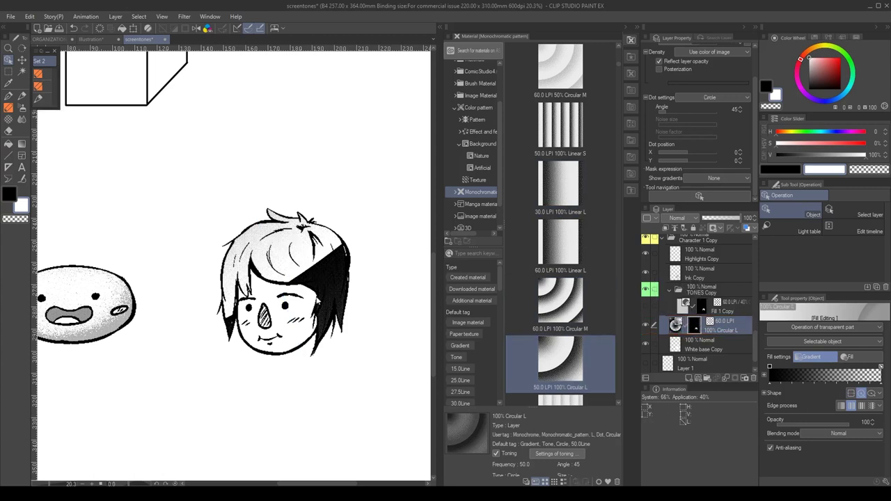
click(333, 279)
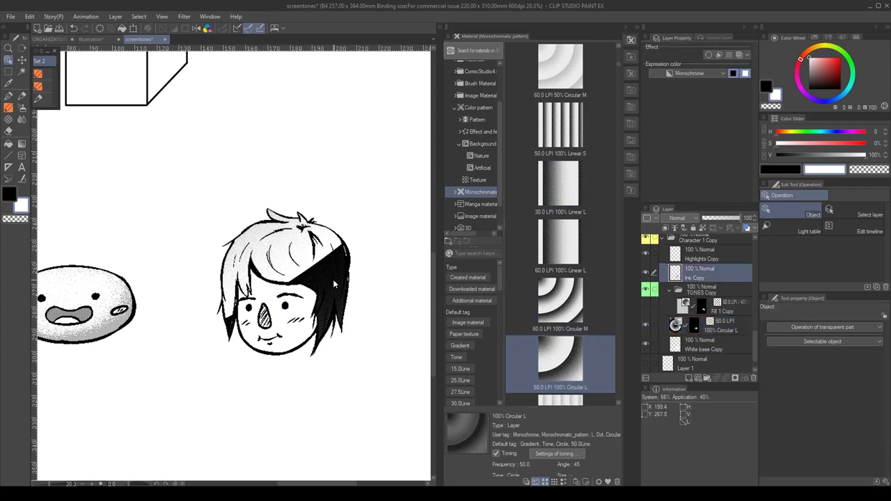
click(678, 325)
Reposition the circular gradient so that its center sits just above the haired character's head.
mouse_move(319, 278)
mouse_down()
mouse_move(285, 226)
mouse_move(183, 137)
mouse_move(250, 111)
mouse_move(350, 188)
mouse_move(246, 126)
mouse_up()
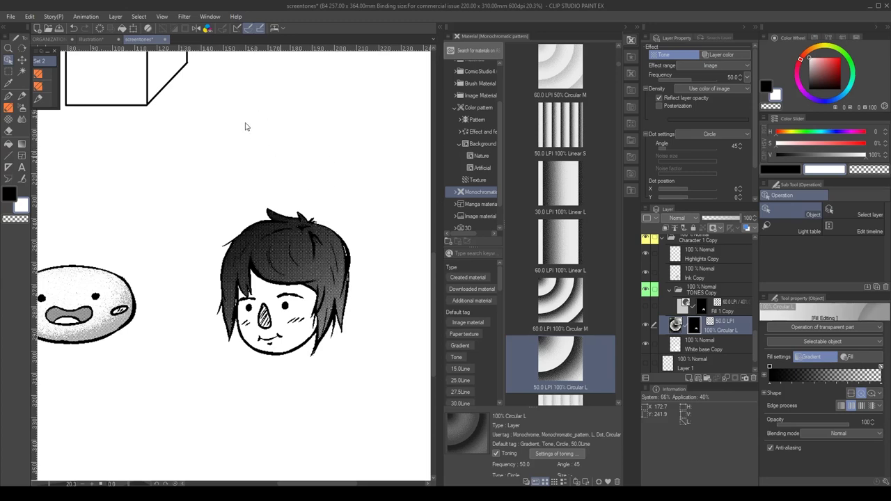
mouse_move(348, 290)
mouse_down()
mouse_move(320, 233)
mouse_move(321, 256)
mouse_up()
key(ctrl+z)
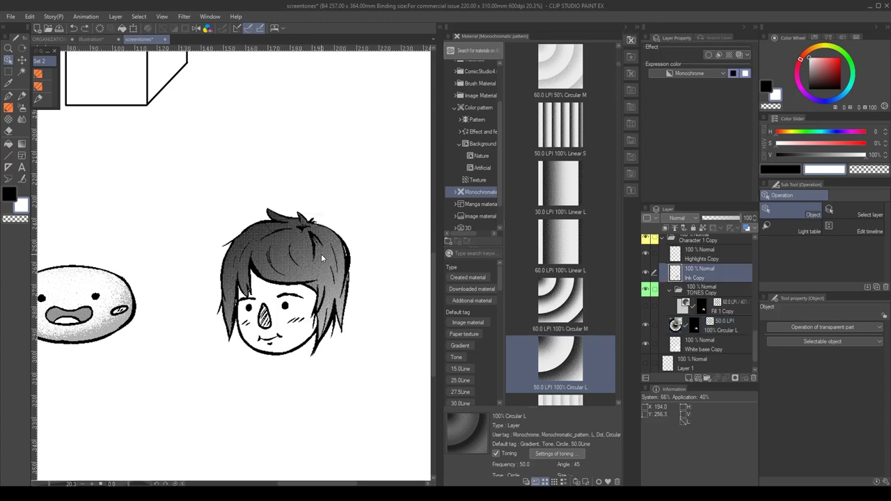
click(675, 325)
scroll(325, 223, down, 5)
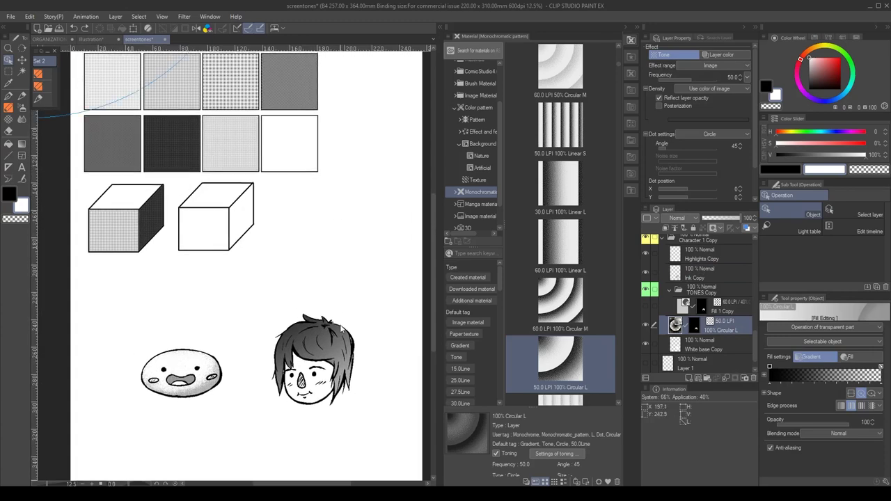
scroll(305, 268, down, 3)
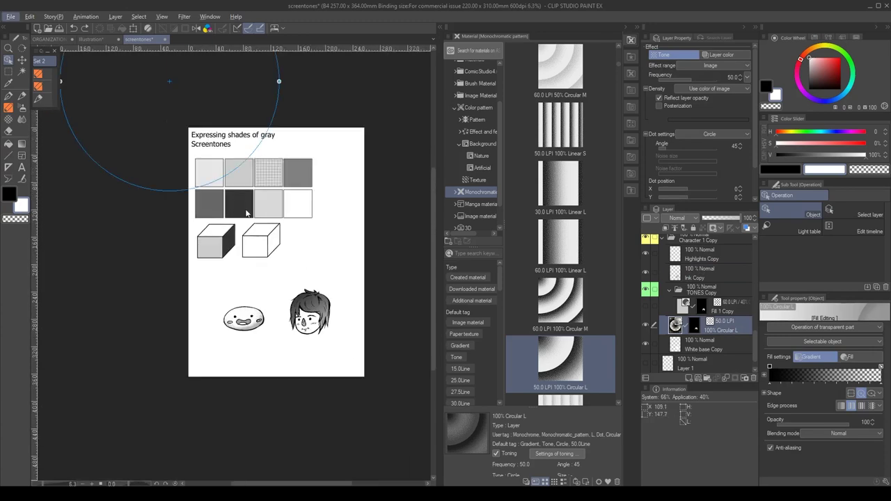
drag(169, 82, 303, 255)
scroll(313, 272, up, 1)
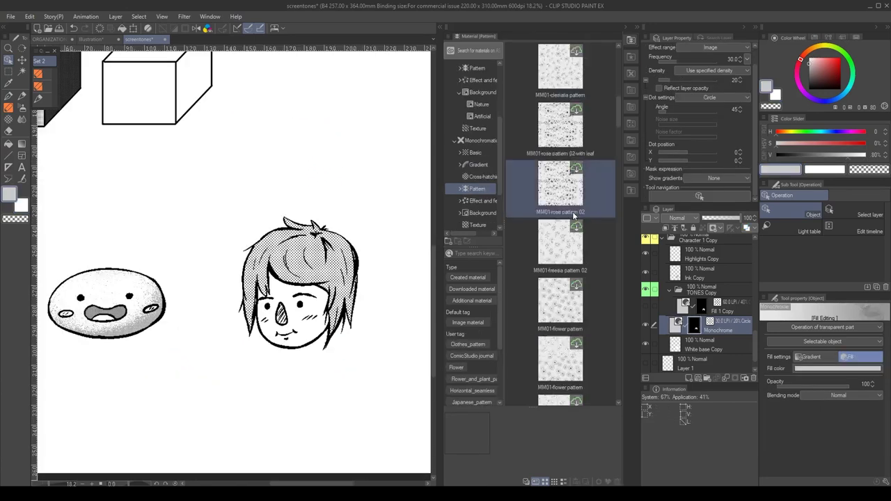
Try placing the Cat 01 pattern material without a selection, and undo the placement.
click(560, 125)
click(560, 244)
drag(560, 244, 306, 301)
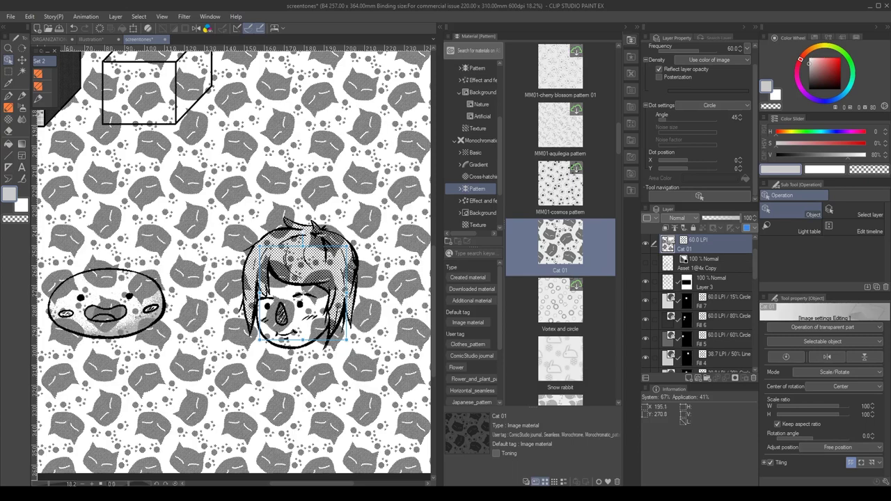
key(ctrl+z)
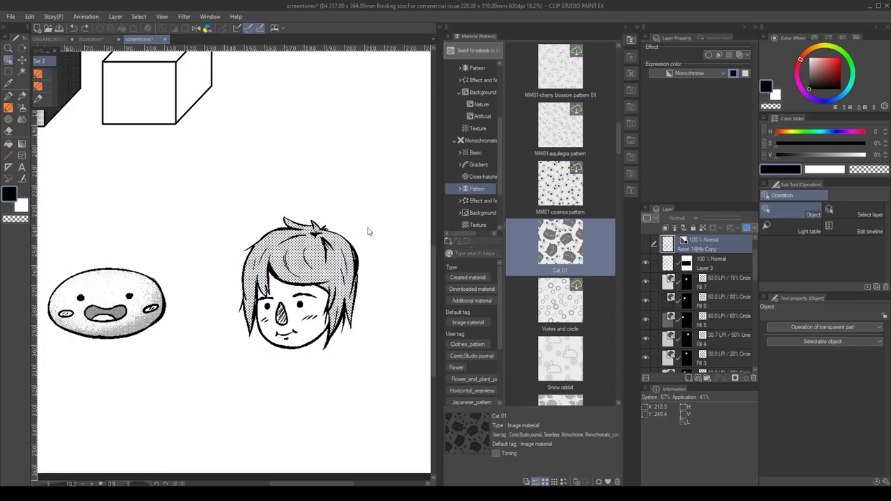
Fill a rectangular selection around the haired character with the Cat 01 pattern and enlarge the pattern's scale to 120.
key(m)
drag(223, 197, 379, 408)
drag(567, 261, 341, 380)
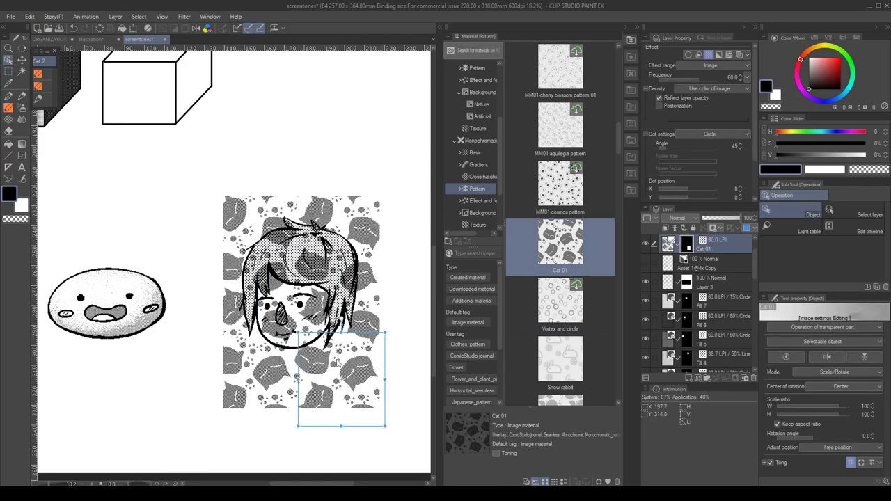
drag(298, 332, 280, 312)
Move the Cat 01 layer directly above the Paper layer and reduce its pattern scale to 84.
drag(730, 245, 728, 374)
drag(729, 371, 727, 353)
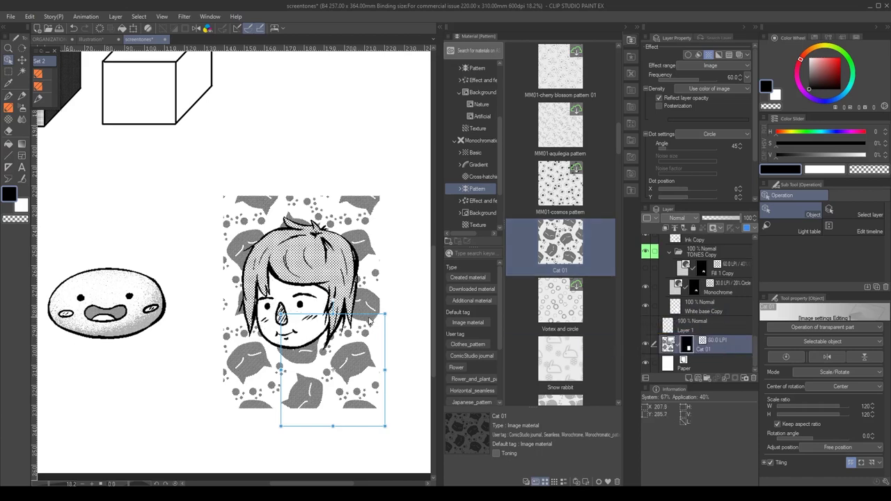
drag(383, 314, 354, 347)
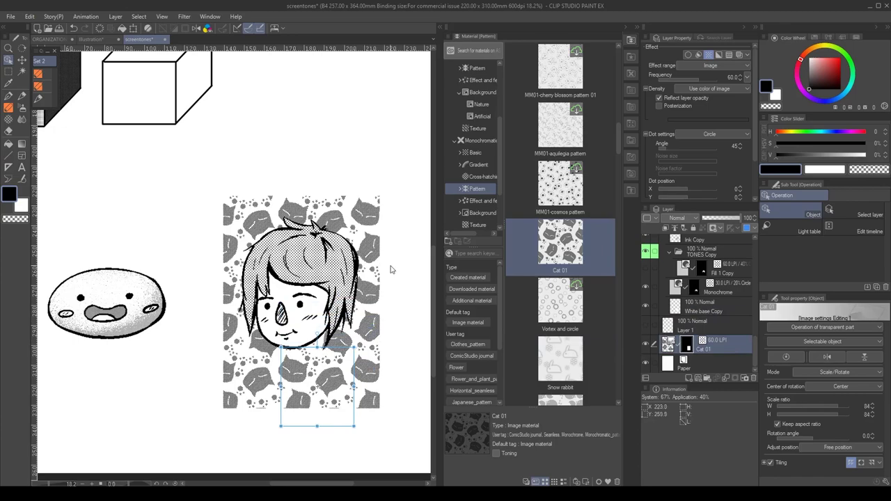
scroll(368, 256, up, 5)
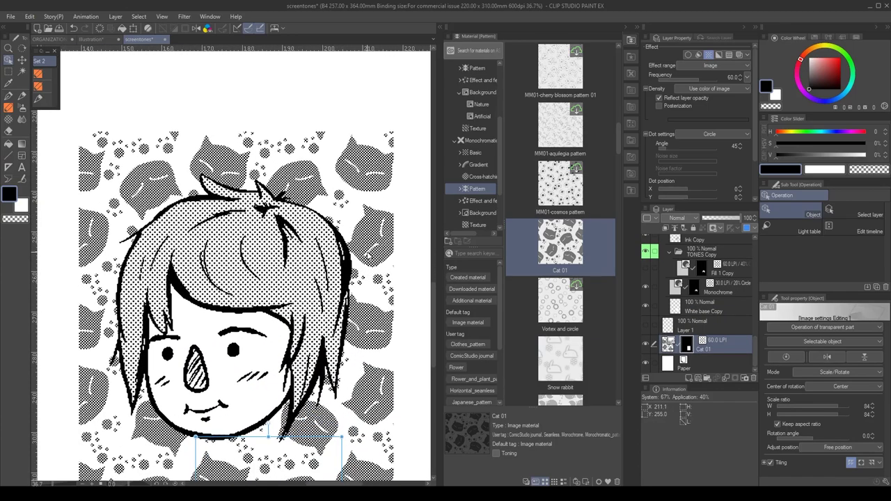
scroll(368, 256, down, 6)
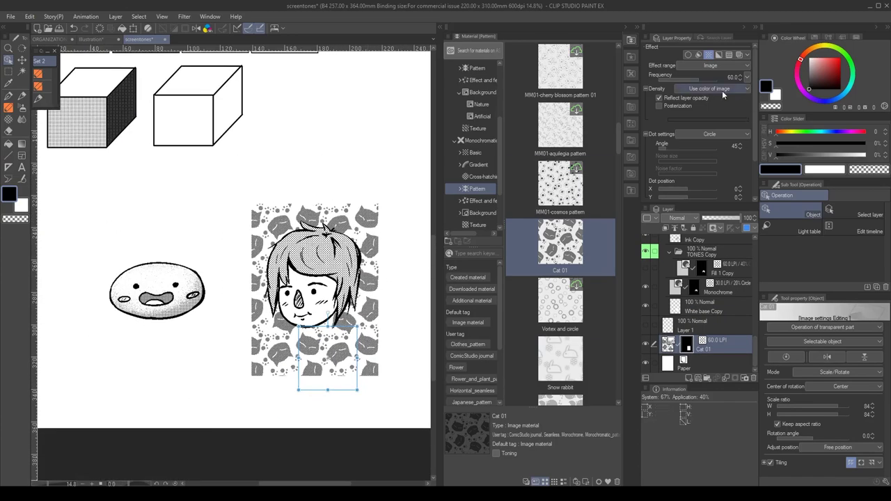
scroll(755, 139, down, 2)
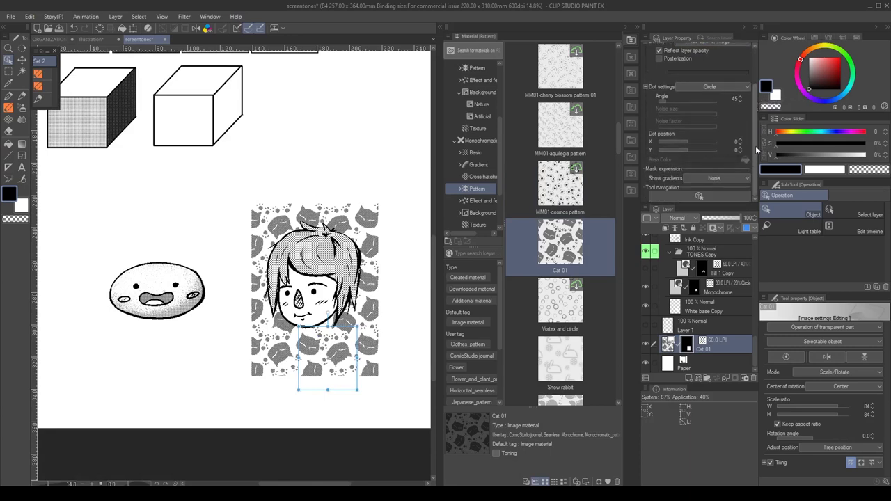
scroll(757, 142, up, 2)
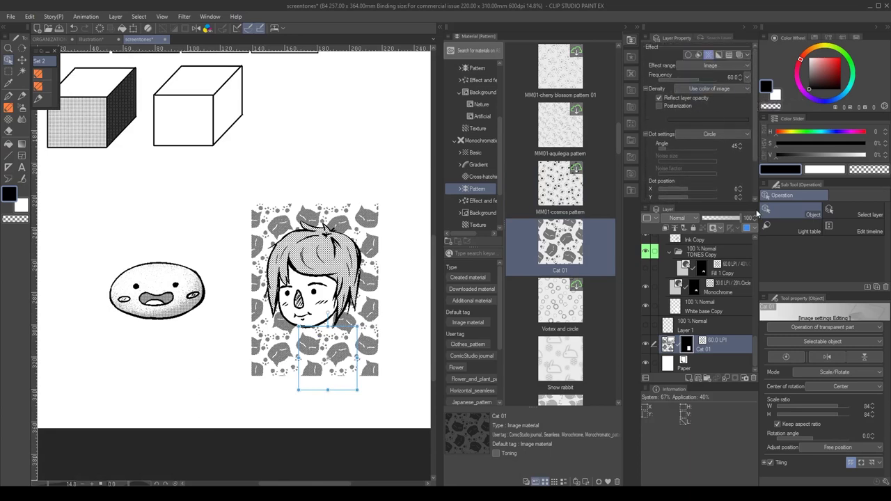
click(21, 59)
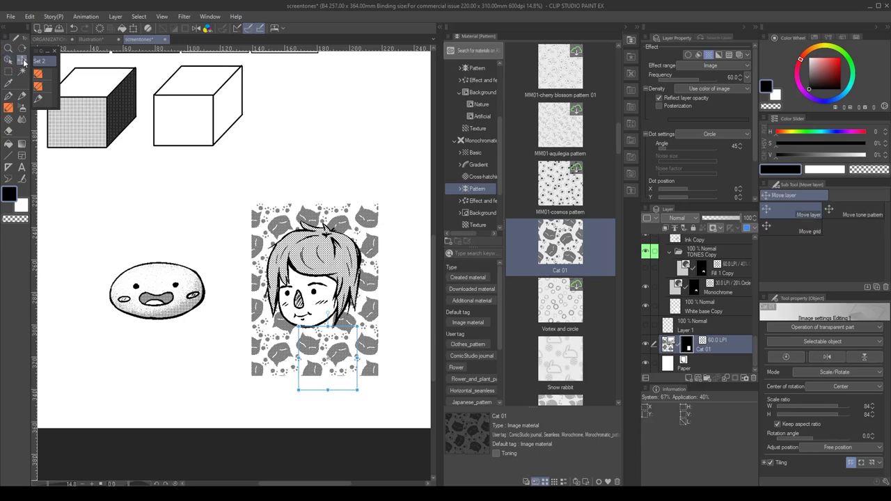
scroll(119, 170, down, 2)
drag(128, 172, 232, 278)
scroll(199, 225, down, 2)
scroll(200, 228, up, 3)
scroll(232, 278, up, 3)
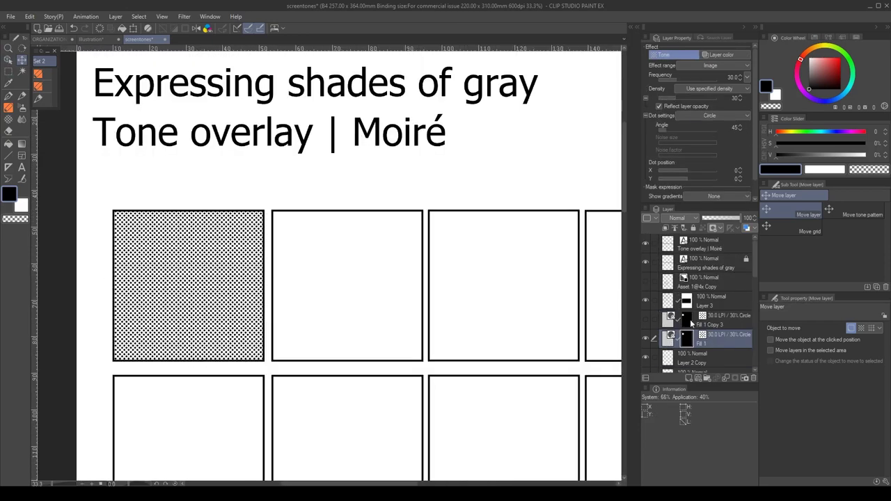
Show the Fill 1 Copy 3 layer so its tone overlays the first square, and make it the active layer.
click(645, 322)
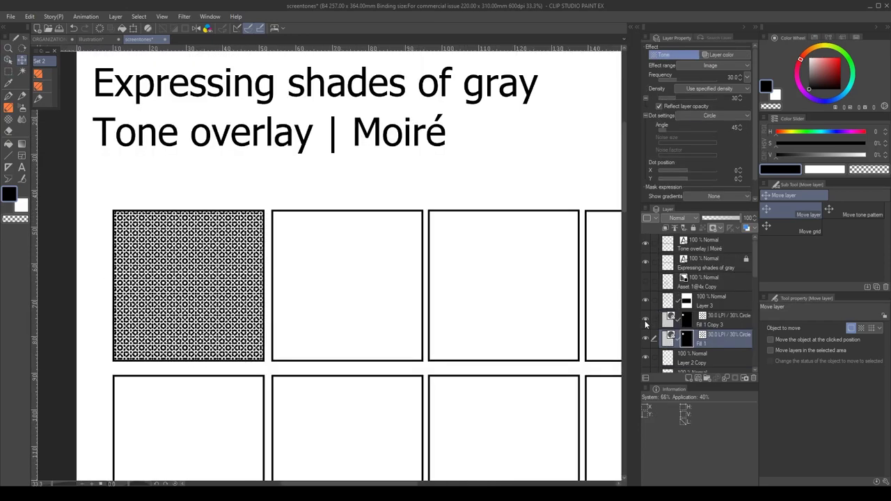
click(719, 324)
scroll(183, 271, up, 3)
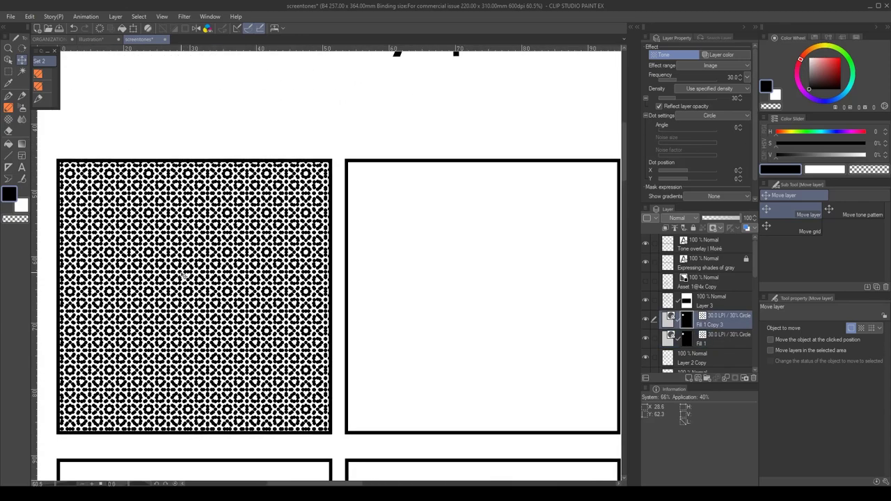
scroll(184, 272, down, 5)
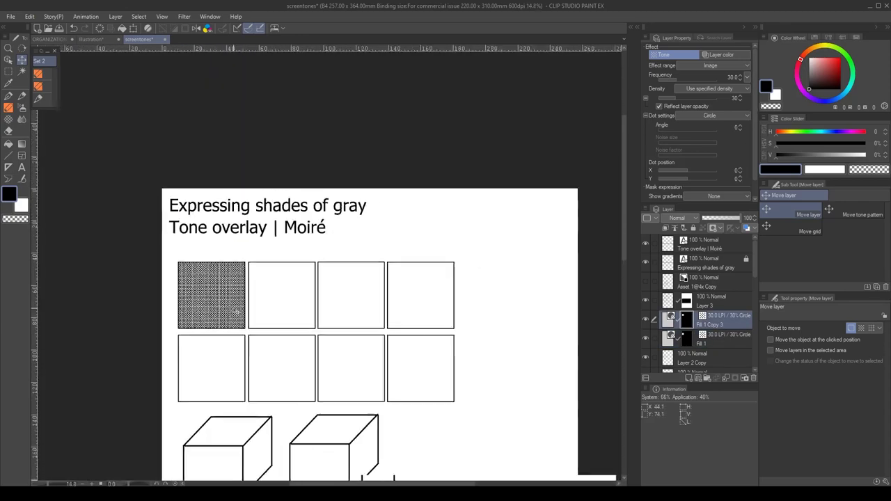
scroll(401, 308, up, 2)
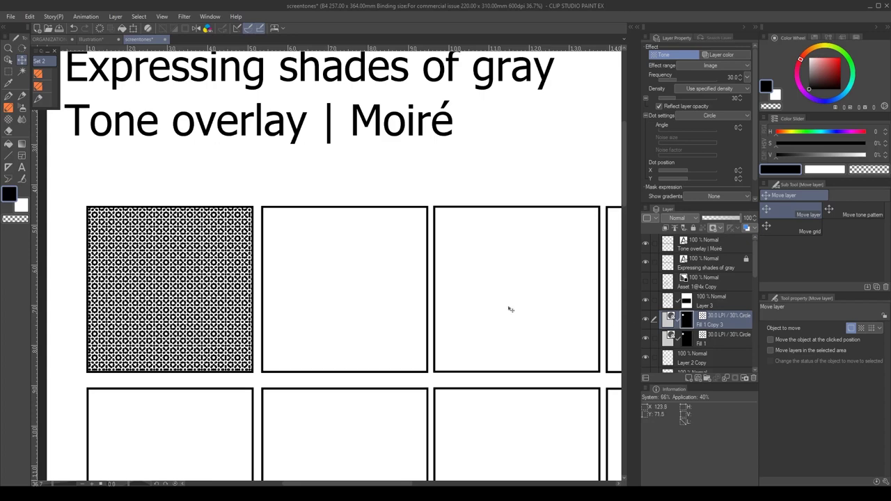
Fill the second square of the upper row with the Fill 1 Copy 3 tone.
key(g)
click(371, 274)
drag(485, 318, 464, 289)
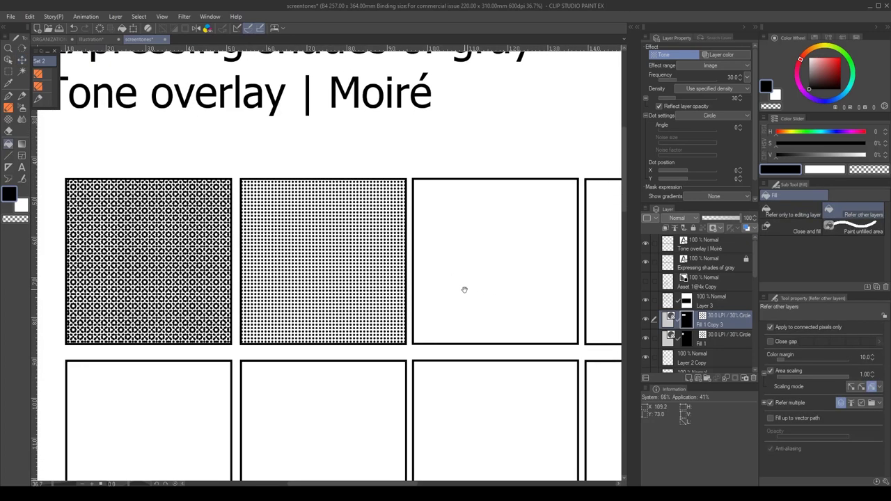
drag(485, 293, 466, 294)
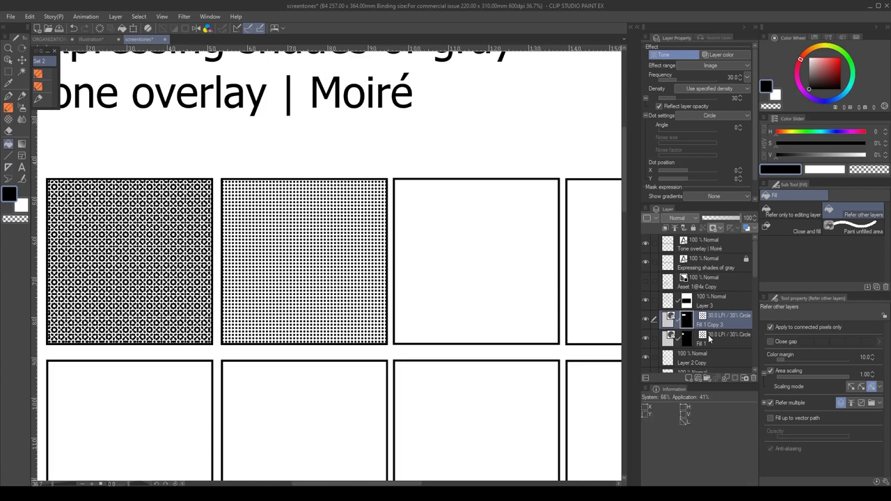
Duplicate the Fill 1 Copy 3 layer and set the duplicate's tone density to 10.
key(ctrl+c)
key(ctrl+v)
click(739, 101)
click(740, 101)
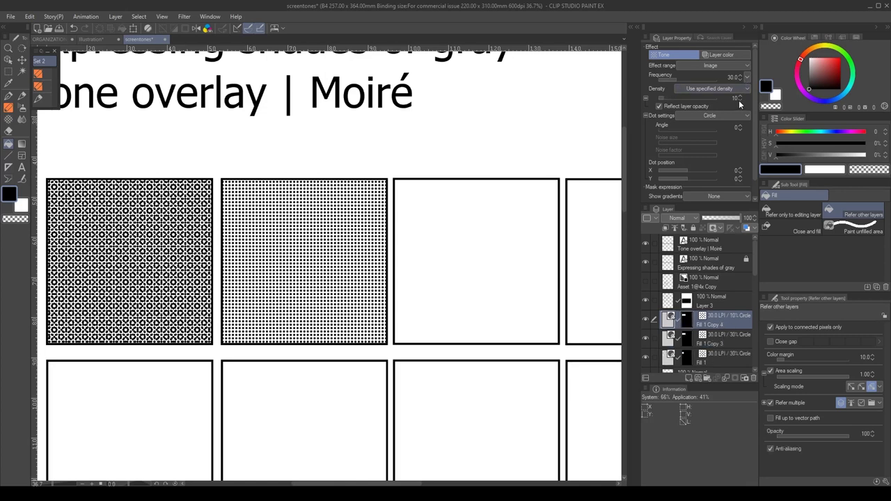
Set the duplicate tone's density to 30 and its frequency to 50.0, and hide that layer.
scroll(296, 252, up, 3)
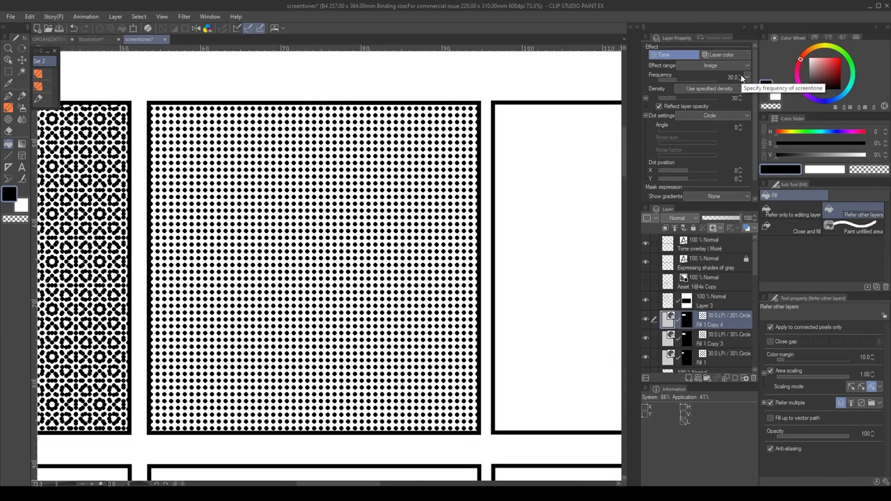
click(742, 76)
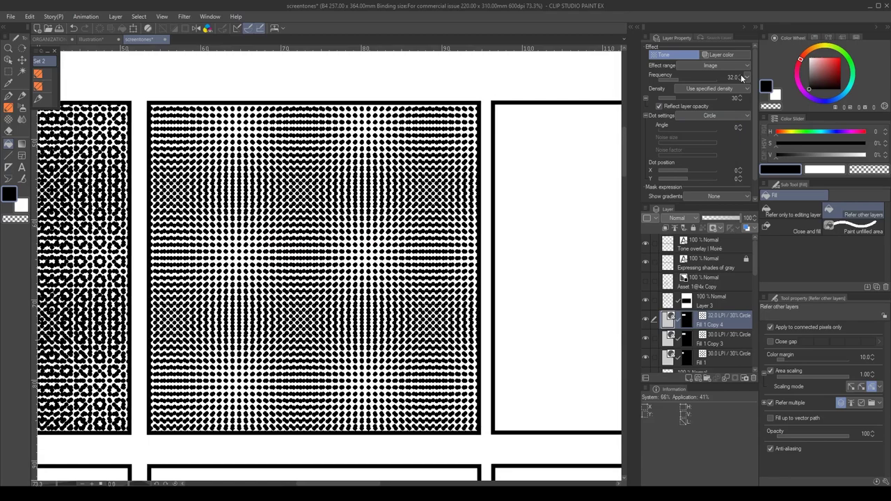
click(741, 75)
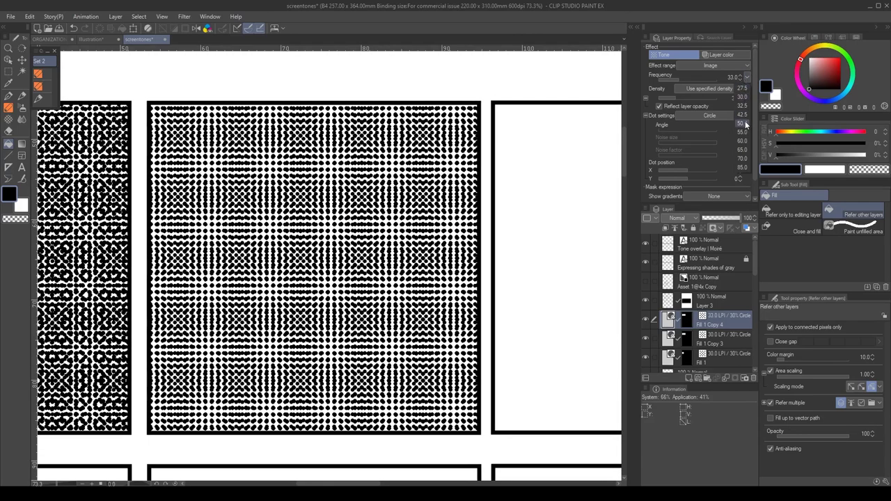
scroll(507, 203, down, 5)
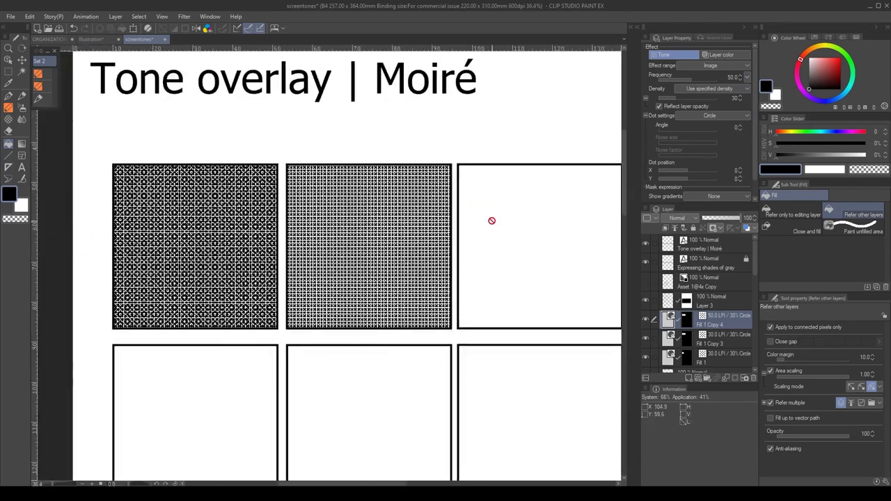
drag(490, 244, 463, 242)
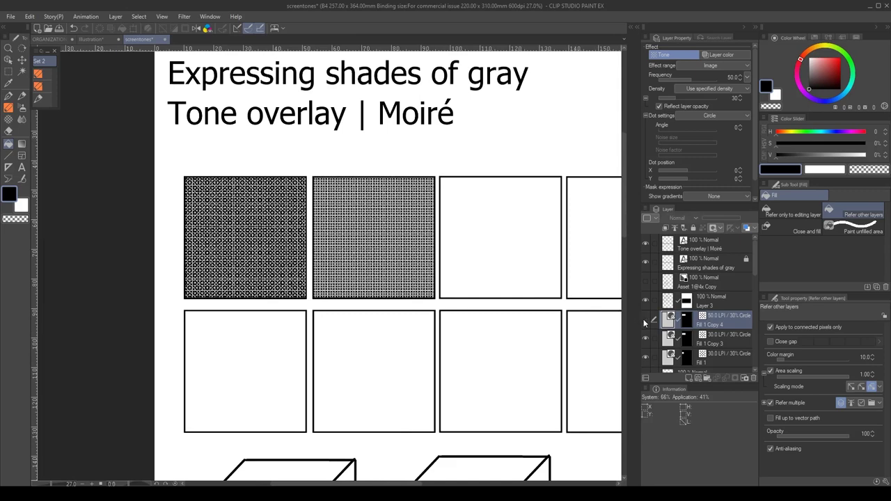
Compare the overlaid tones in the first square with the single tone in the second at several zoom levels.
scroll(390, 253, down, 4)
scroll(414, 269, down, 1)
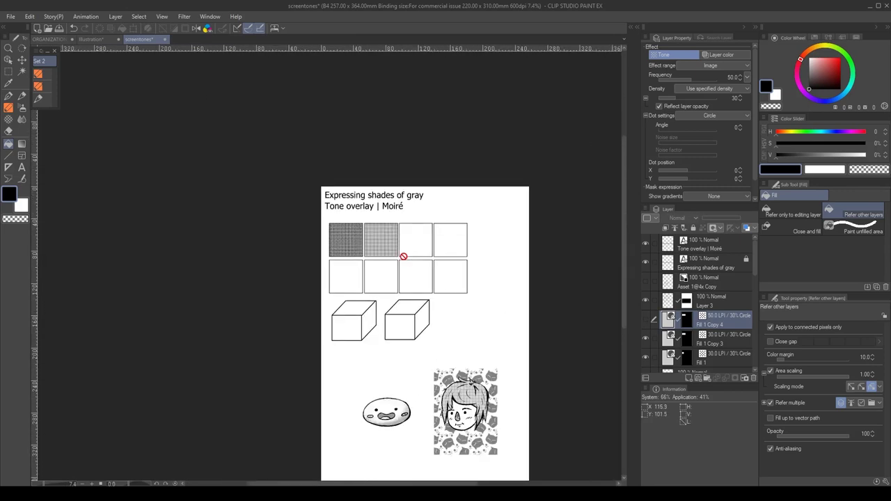
scroll(403, 255, up, 3)
scroll(398, 234, down, 1)
scroll(391, 231, down, 1)
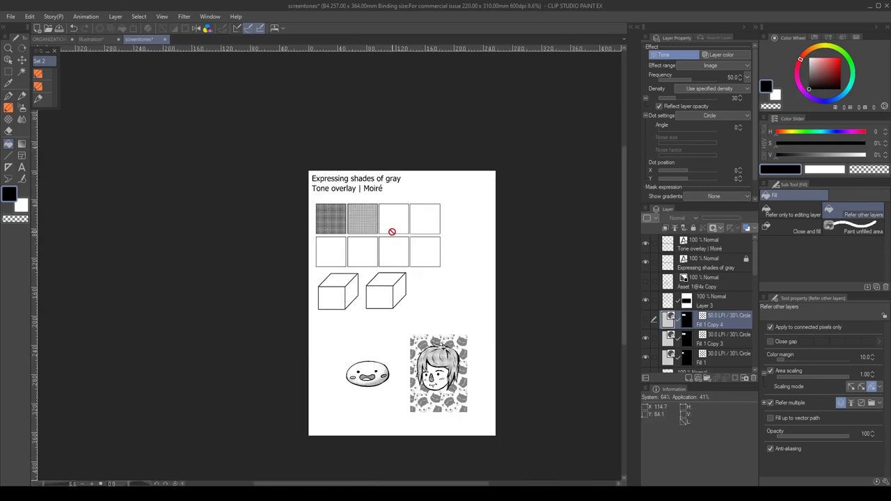
scroll(378, 215, up, 4)
scroll(390, 247, down, 3)
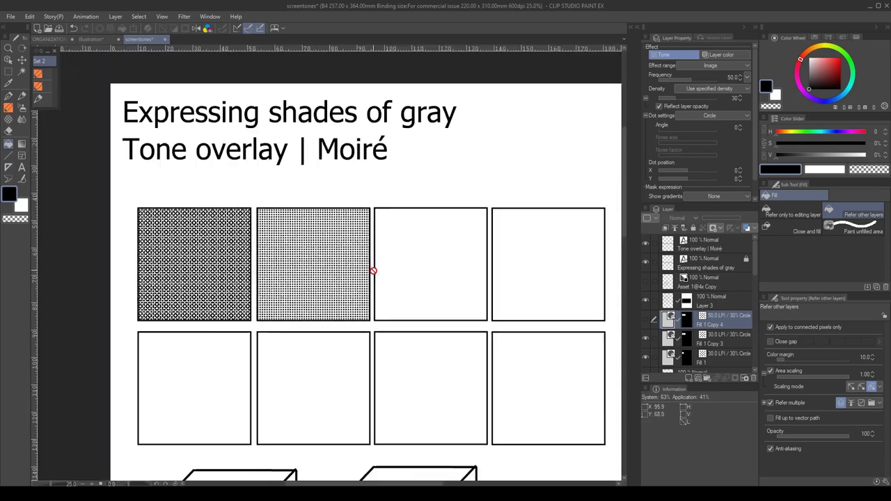
scroll(319, 245, down, 1)
scroll(318, 249, up, 4)
scroll(369, 250, up, 3)
drag(273, 256, 157, 258)
scroll(415, 281, down, 1)
drag(522, 290, 369, 279)
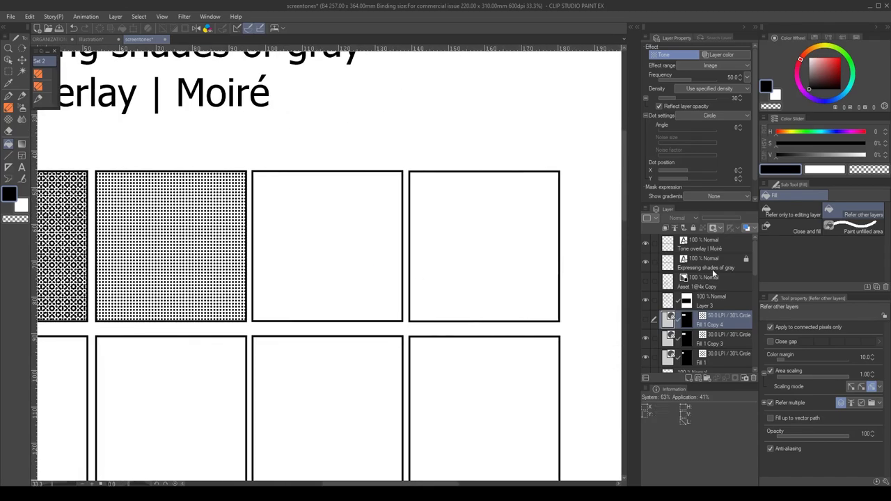
Clear the old tone masks and fill the third square of the upper row with the Fill 1 Copy 3 tone, using Line dots.
click(648, 320)
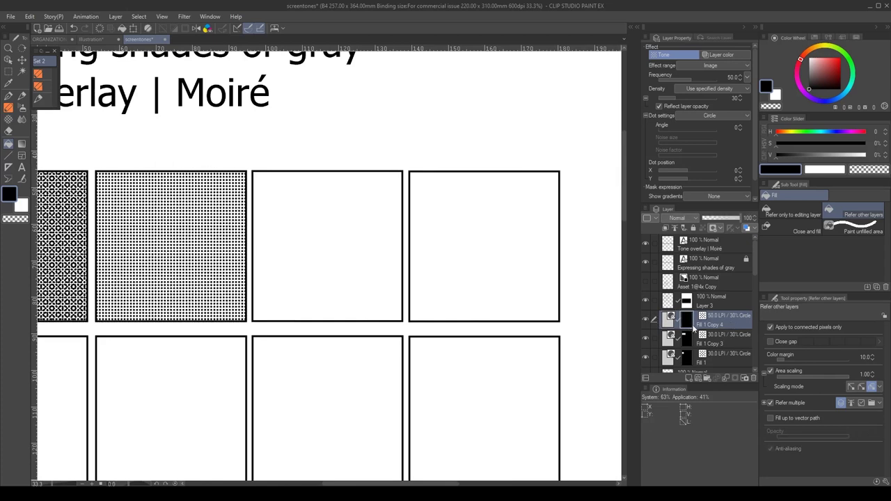
click(688, 337)
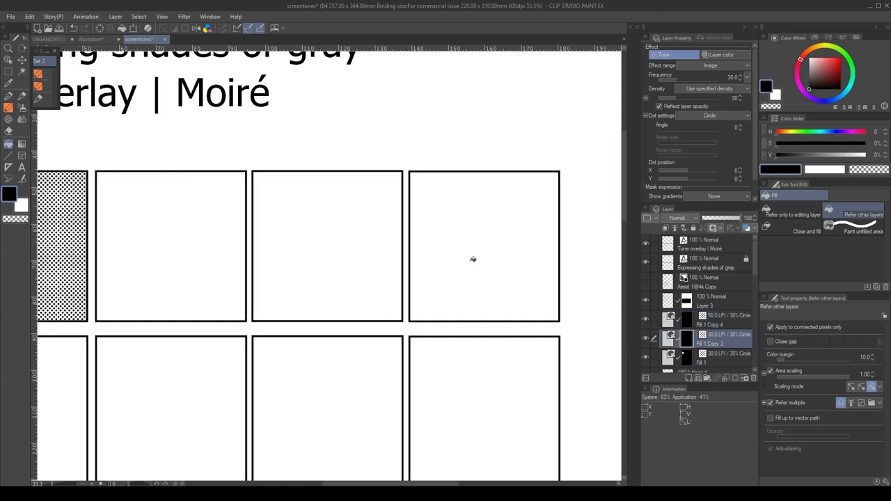
click(345, 242)
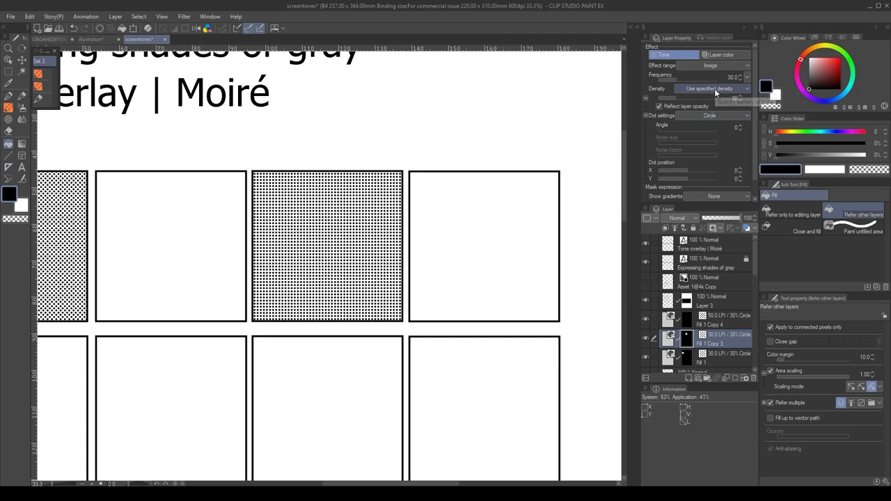
click(727, 115)
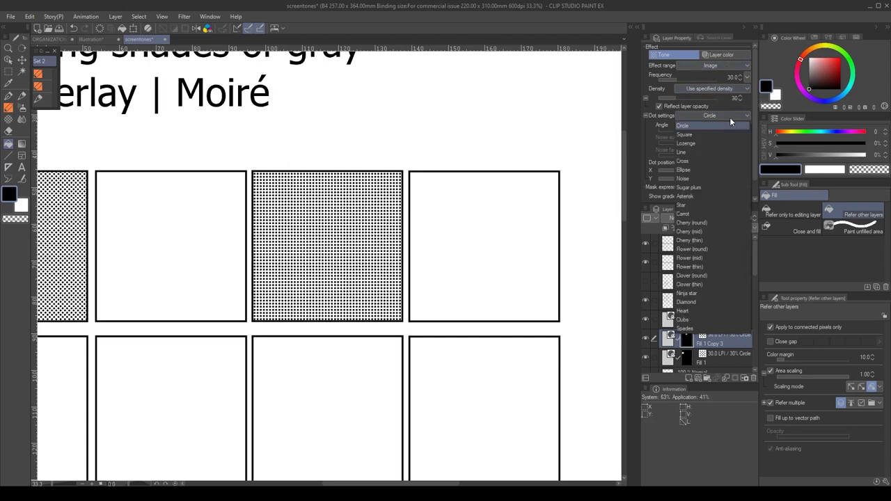
click(695, 154)
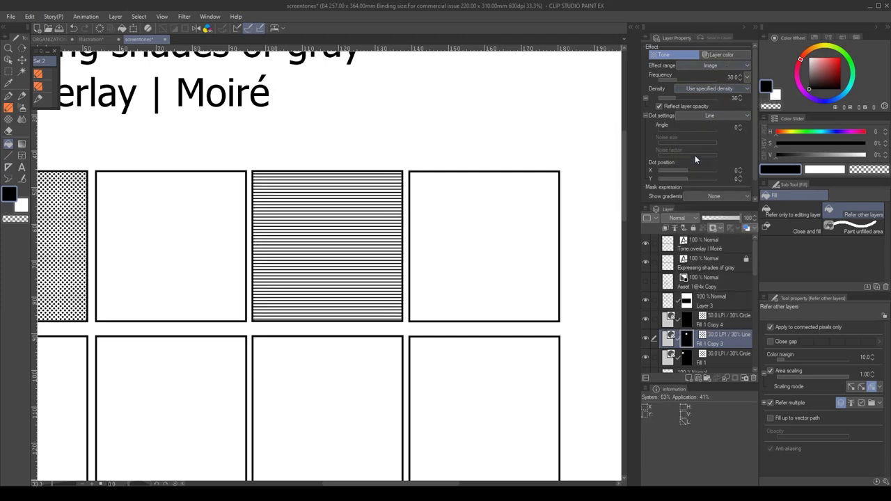
Set the Fill 1 Copy 4 tone to Line dots at angle 45 and overlay it in the third upper square.
click(721, 324)
click(720, 116)
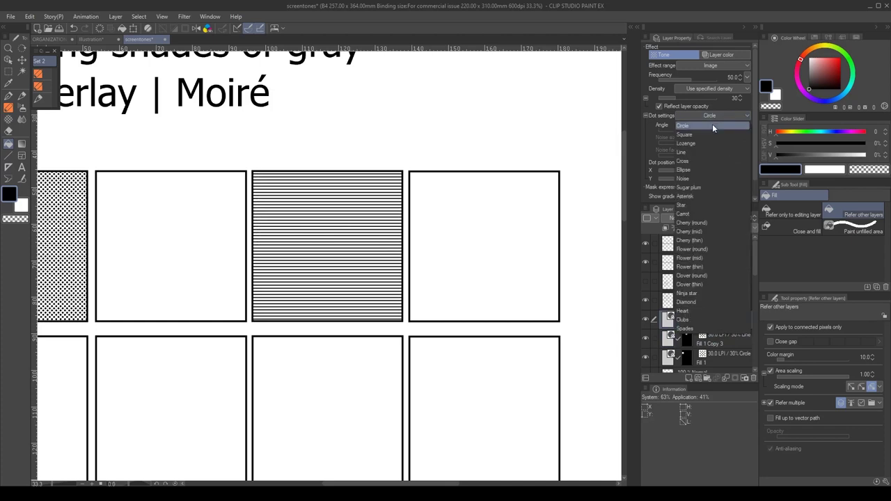
click(697, 152)
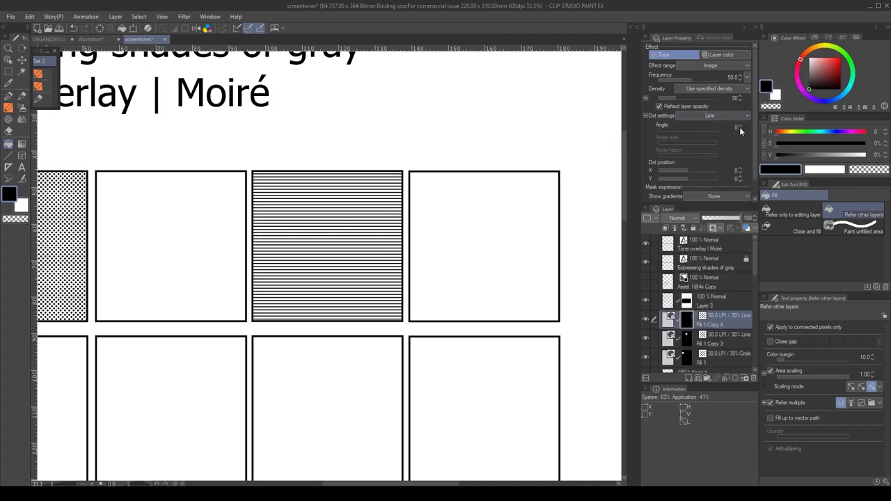
key(Return)
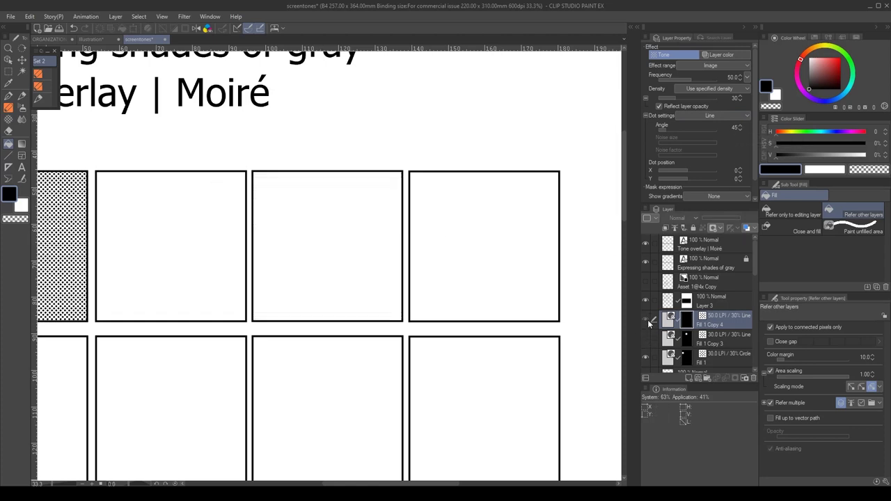
click(646, 340)
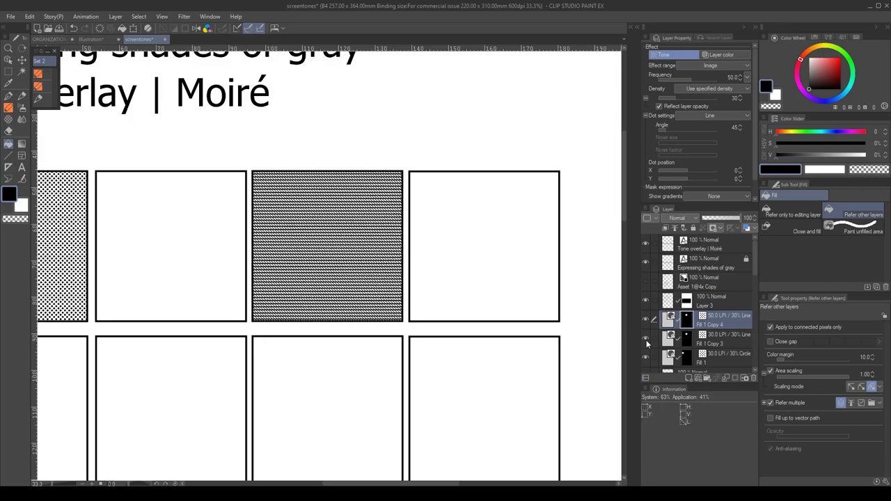
scroll(328, 221, up, 6)
scroll(330, 220, down, 4)
scroll(332, 219, down, 3)
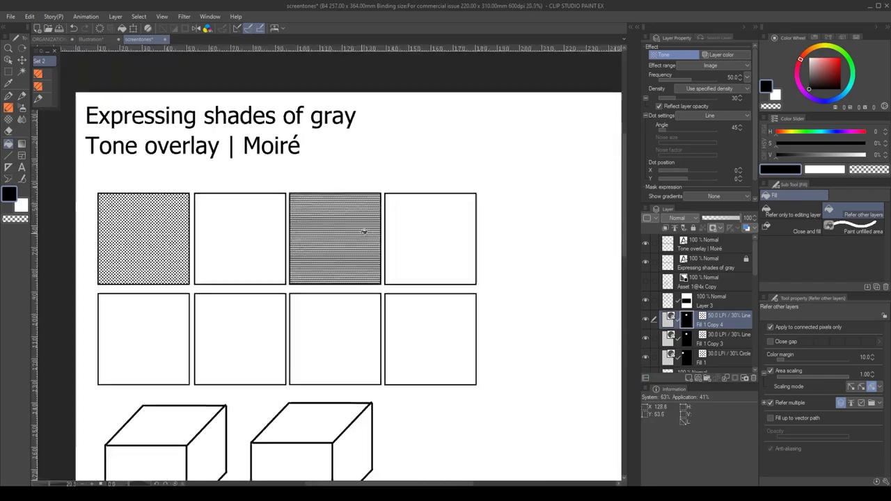
scroll(362, 230, up, 4)
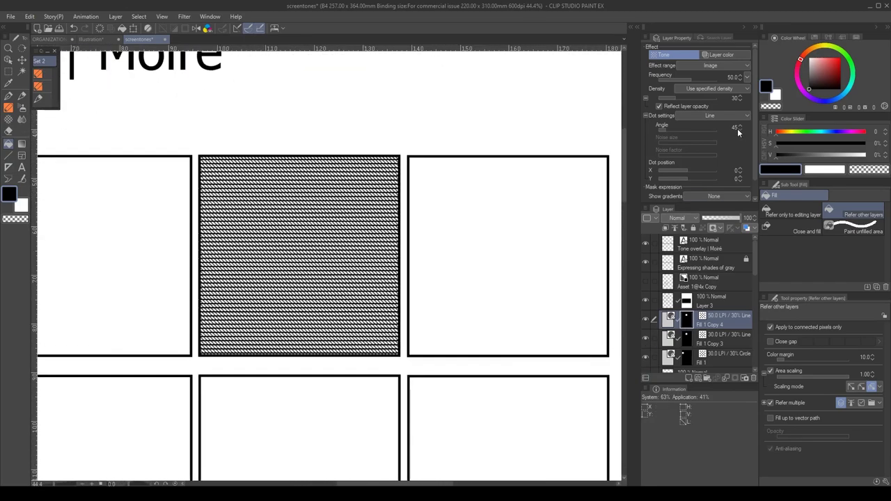
Try slightly smaller angles on the Fill 1 Copy 4 line tone, and set its angle to 25.
click(740, 130)
click(740, 130)
click(741, 130)
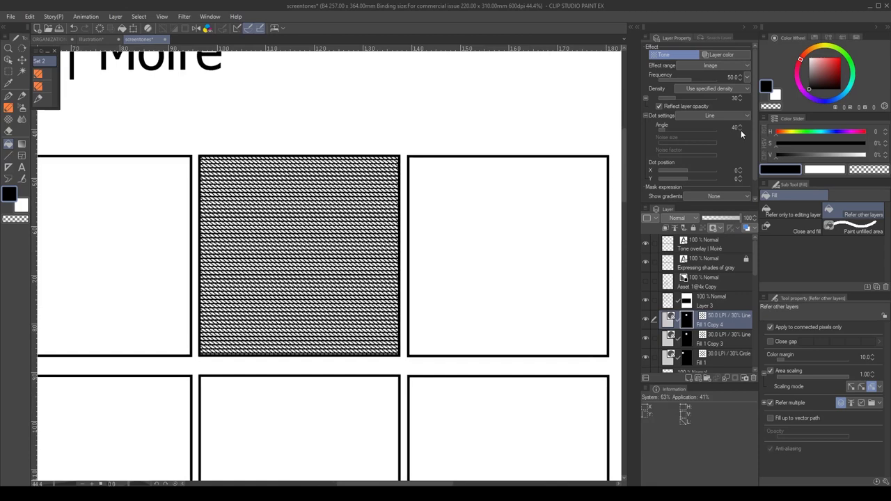
scroll(420, 230, down, 2)
scroll(538, 186, up, 2)
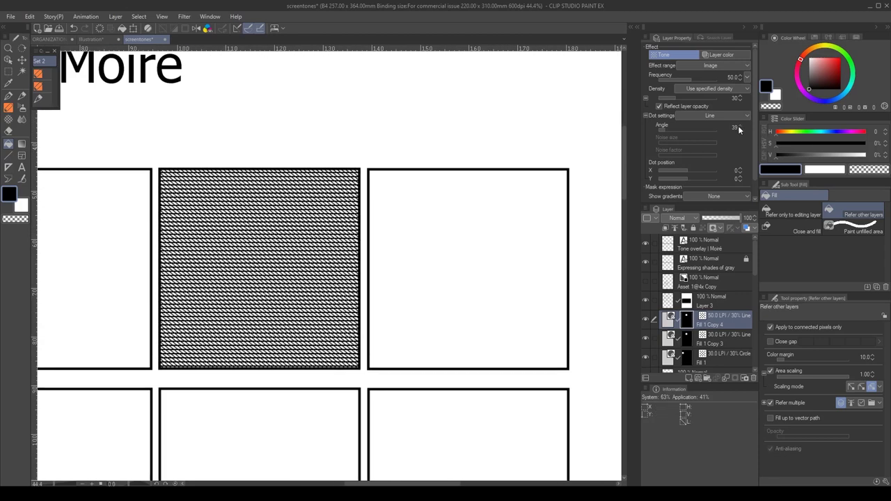
click(738, 126)
text(25)
key(Return)
Try Ellipse, Star and Flower (round) dots on the Fill 1 Copy 4 tone, and set the dot shape to Spades.
click(717, 115)
click(695, 172)
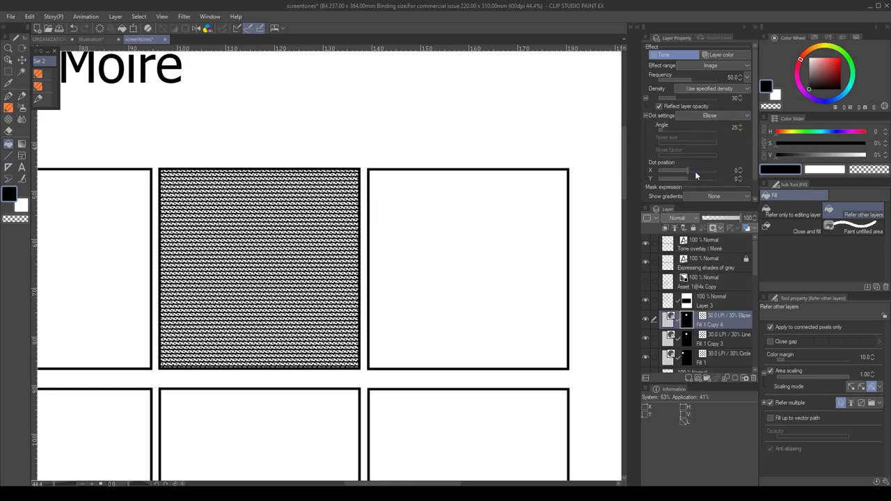
click(724, 113)
click(698, 204)
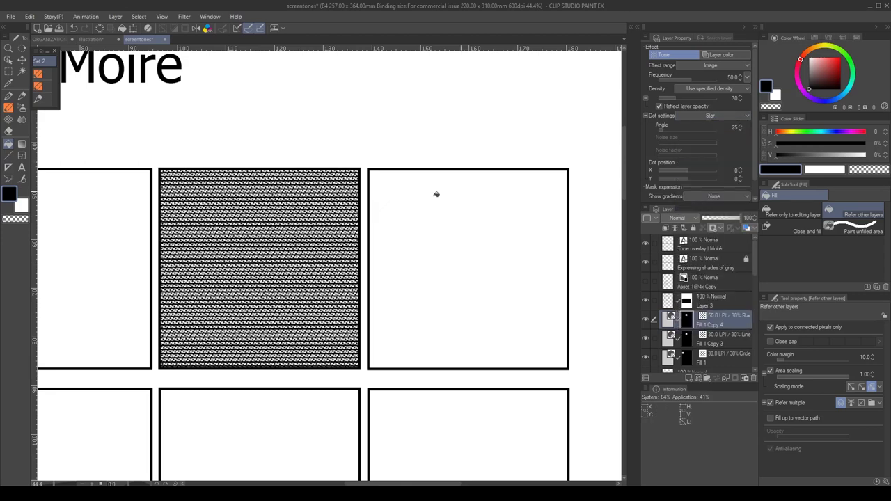
click(717, 115)
click(697, 246)
click(710, 114)
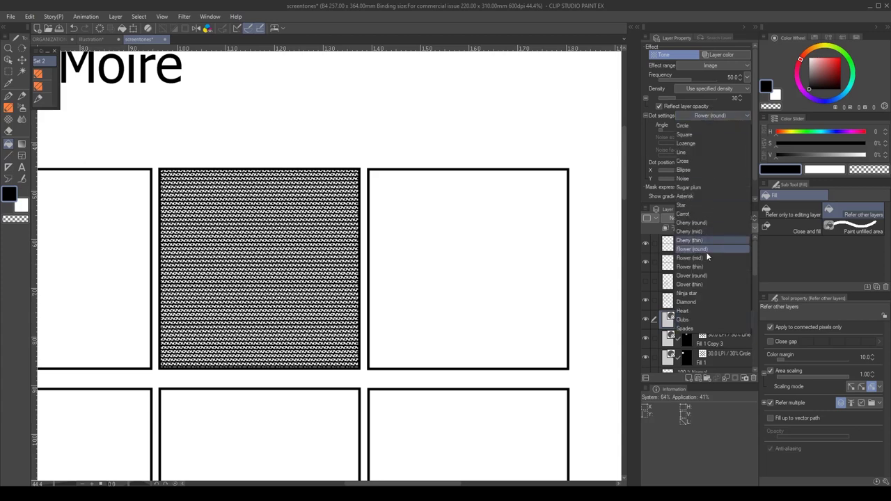
click(686, 329)
Set the Fill 1 Copy 4 tone's frequency to 52.0 and its density to 50.
click(740, 74)
click(740, 75)
click(741, 95)
click(741, 96)
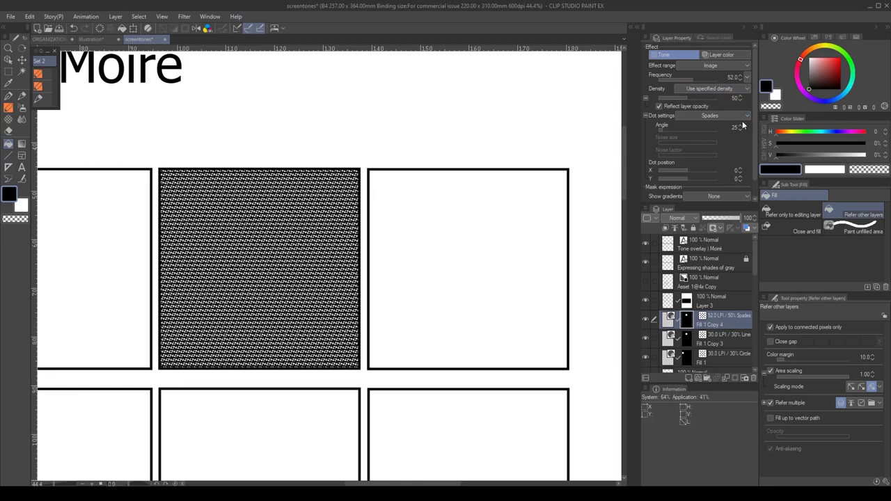
Try Square dots on the Fill 1 Copy 3 tone, and set it to Star dots with a density of 20.
click(722, 342)
click(714, 115)
click(685, 134)
click(710, 115)
click(689, 257)
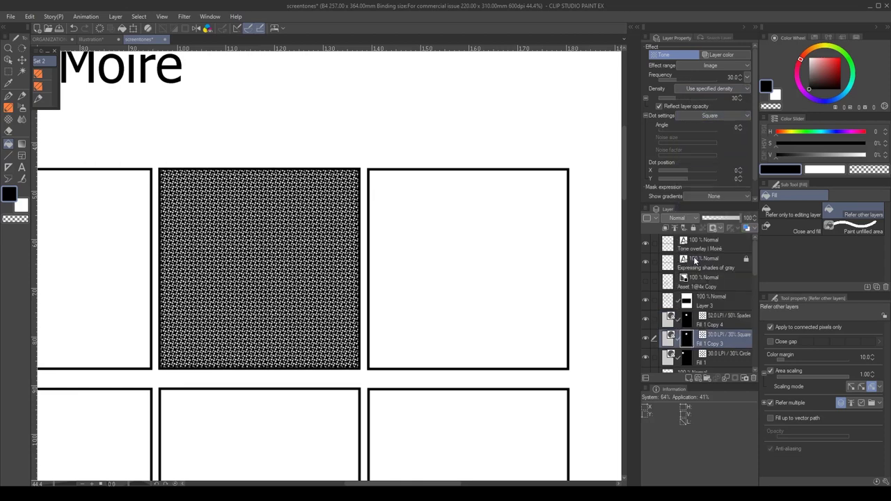
click(717, 116)
click(689, 205)
click(741, 101)
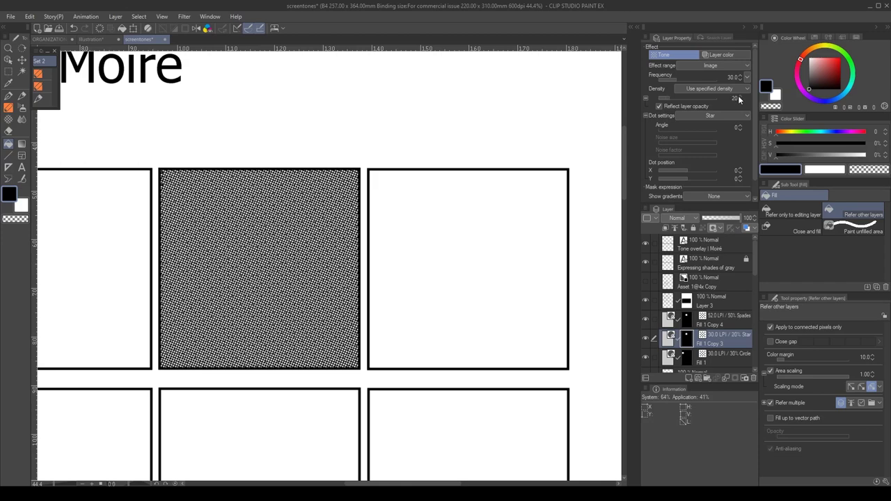
Lower the Fill 1 Copy 3 tone's frequency step by step, and set it to 27.5.
click(741, 80)
click(741, 80)
click(740, 80)
click(741, 80)
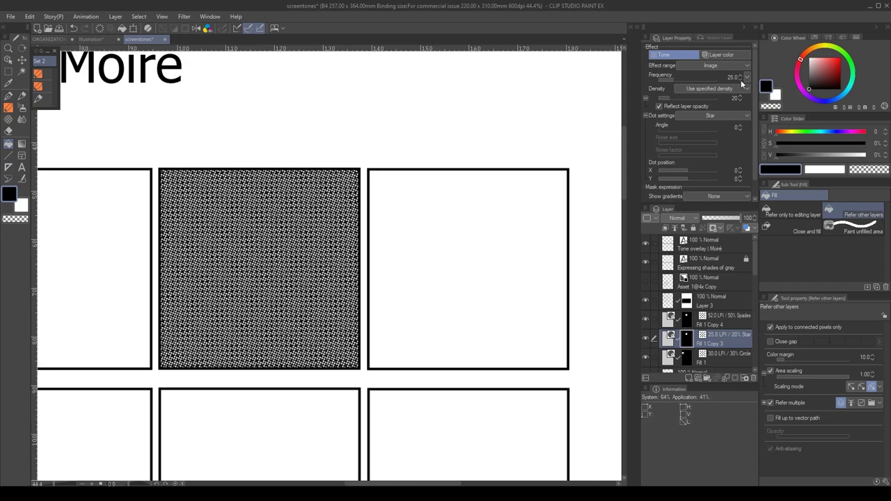
click(741, 80)
click(745, 79)
click(743, 141)
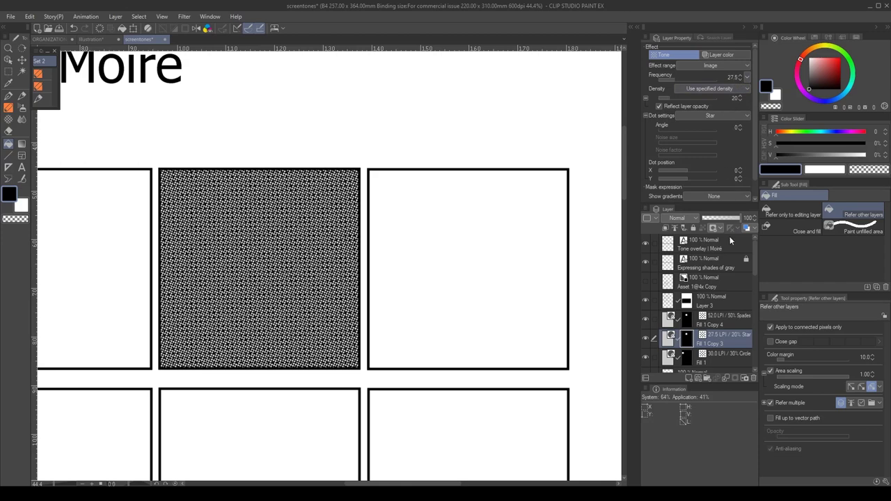
Set the Fill 1 Copy 4 tone's frequency to 27.5 to match the tone beneath it.
click(722, 322)
click(747, 77)
click(742, 141)
scroll(248, 255, up, 2)
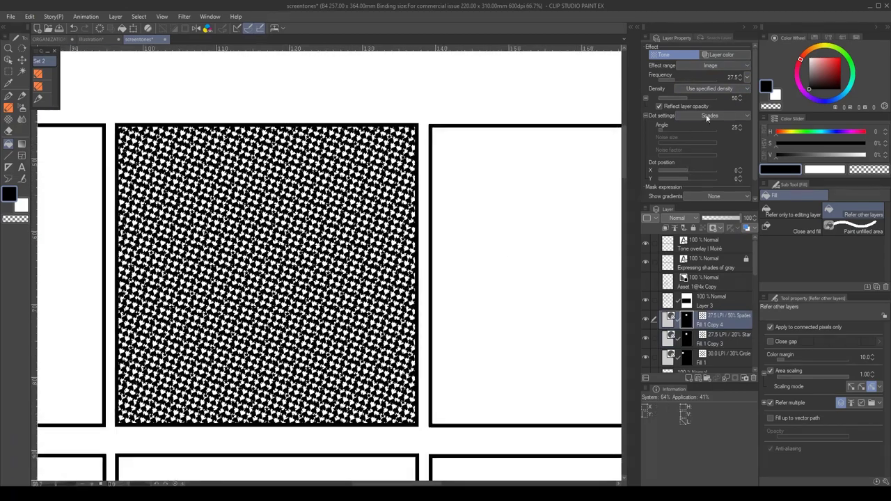
Change the Fill 1 Copy 4 tone to Noise with angle 134, noise size 136 and noise factor 484.
click(715, 115)
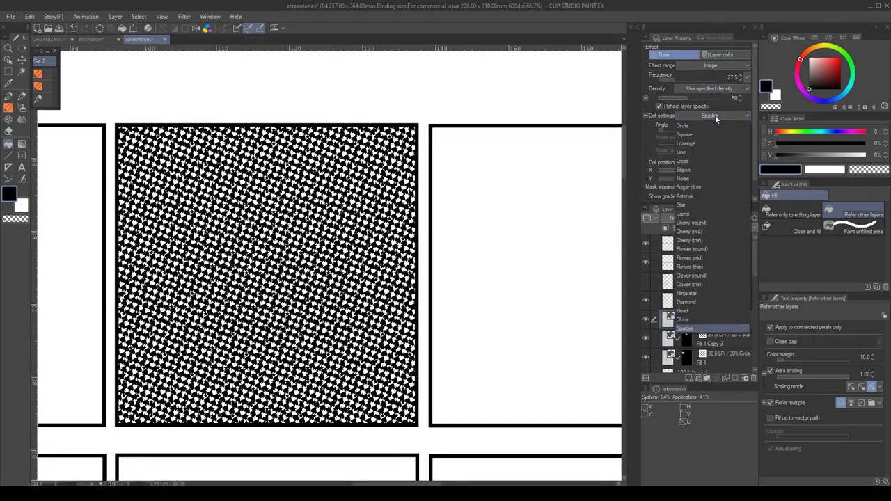
click(690, 178)
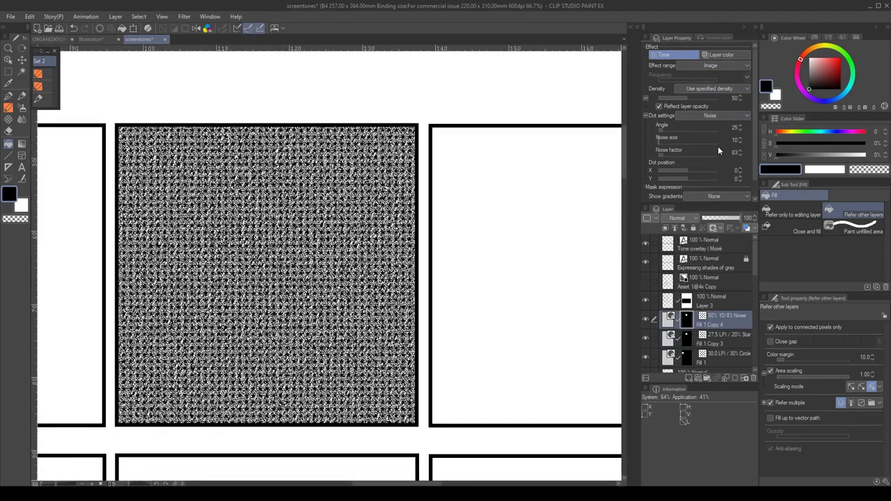
click(681, 129)
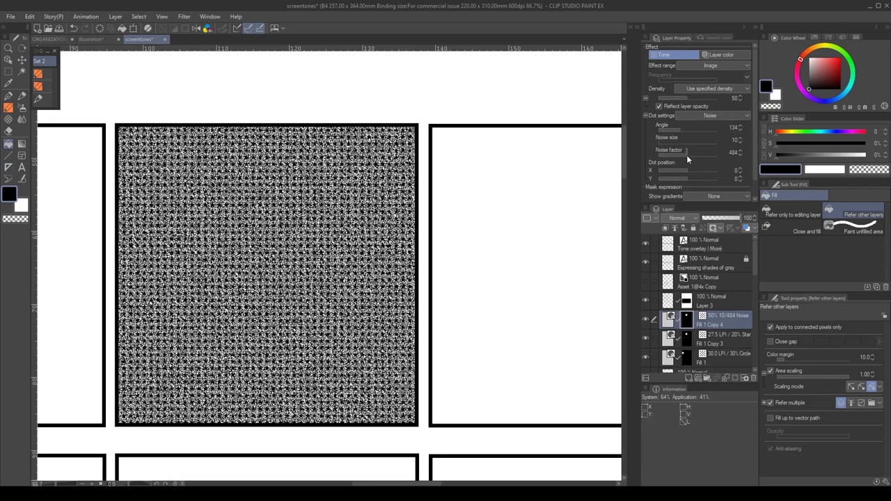
click(686, 155)
click(685, 142)
click(680, 142)
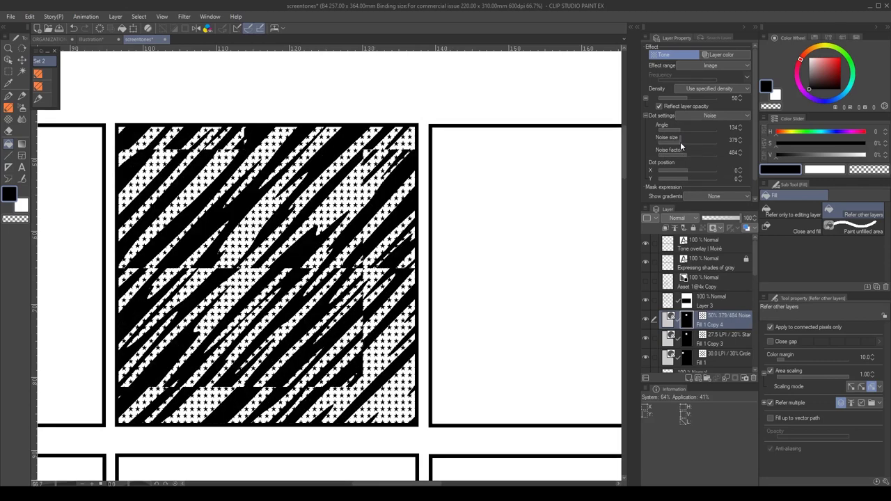
scroll(473, 207, down, 5)
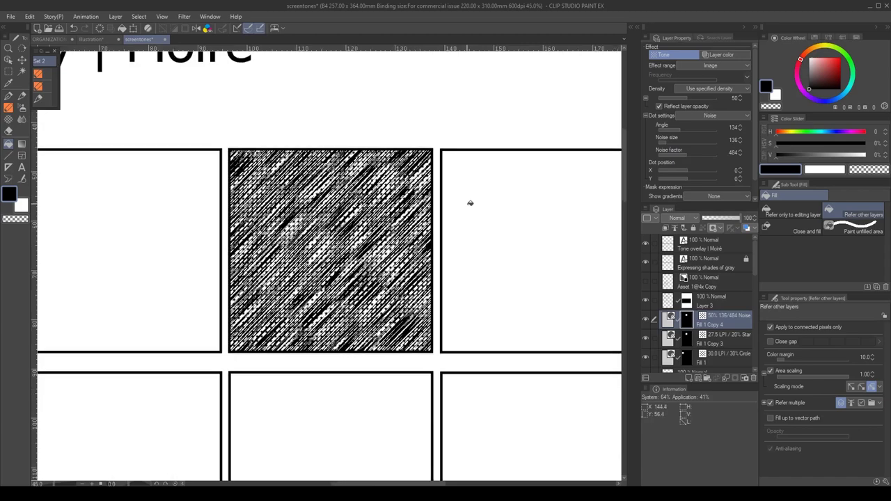
scroll(473, 208, up, 5)
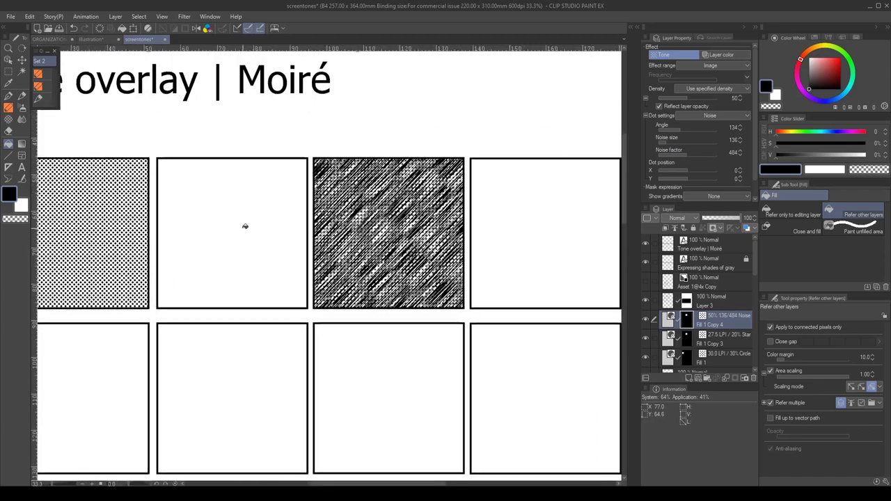
Delete the Fill 1 Copy 4 and Fill 1 Copy 3 tone layers.
scroll(352, 229, down, 6)
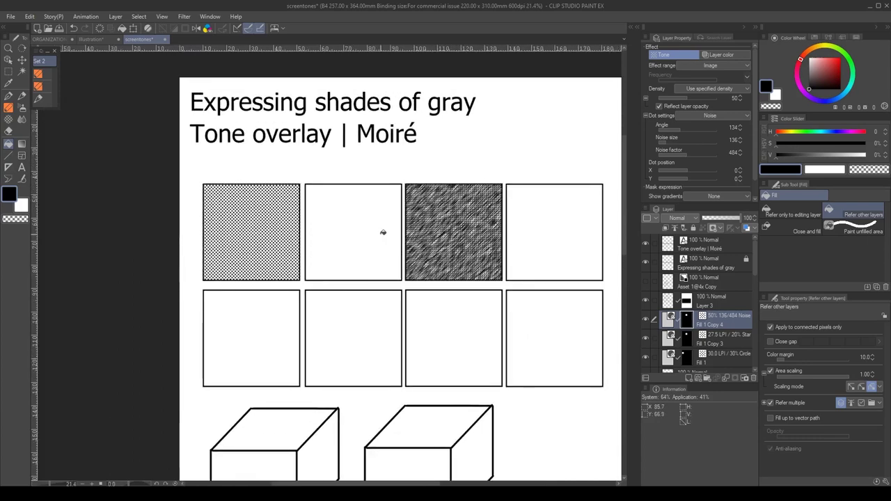
scroll(383, 233, up, 3)
drag(384, 227, 393, 151)
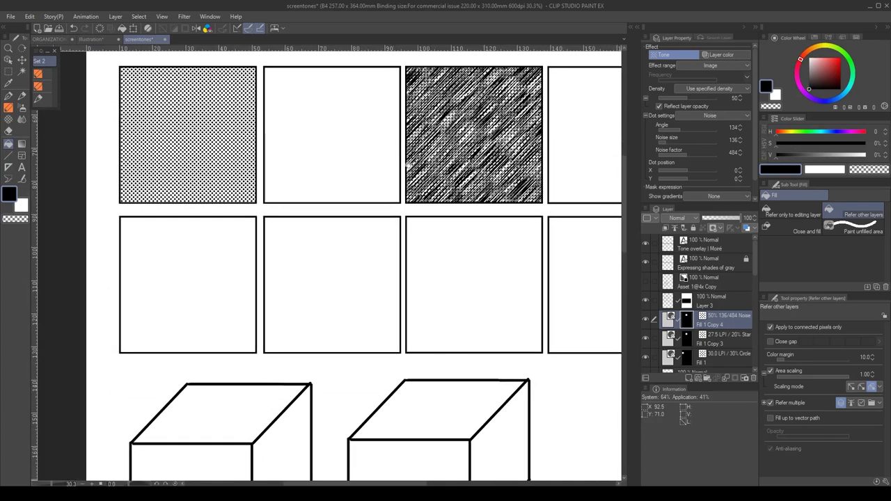
click(185, 280)
key(ctrl+z)
key(Delete)
key(Delete)
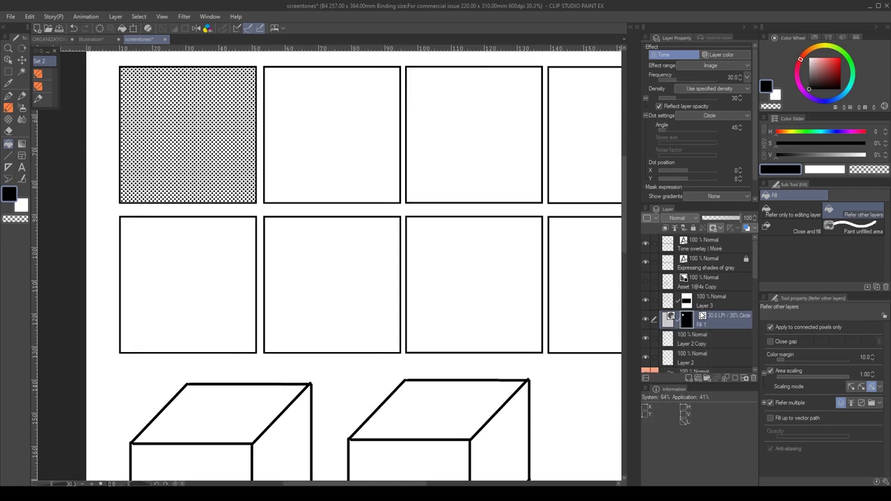
Try a frequency of 60.0 on the Fill 1 tone, and set it back to 30.0.
click(746, 78)
click(744, 141)
click(744, 81)
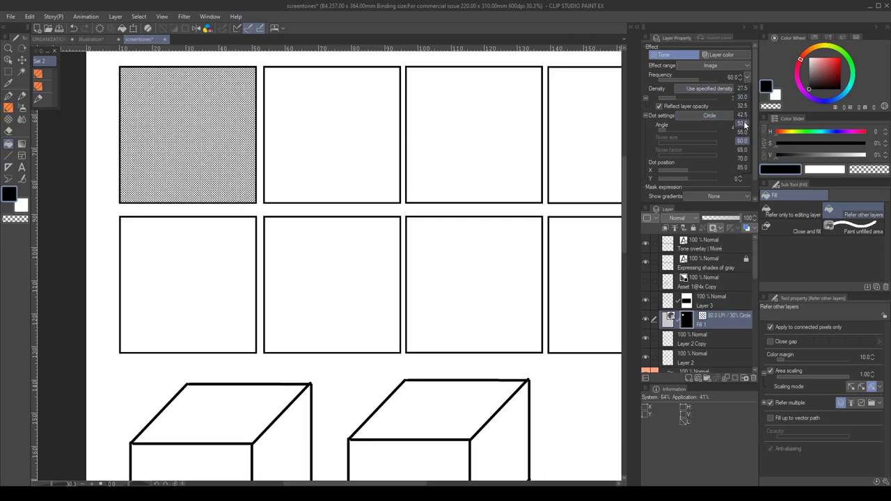
click(743, 97)
Duplicate the Fill 1 tone layer over the first square of the upper row.
scroll(182, 140, up, 5)
drag(182, 140, 260, 260)
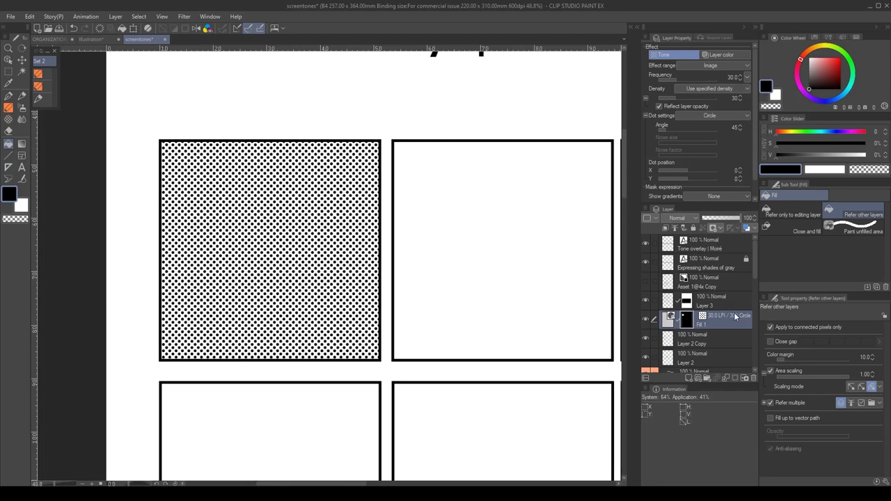
key(ctrl+v)
scroll(314, 241, down, 4)
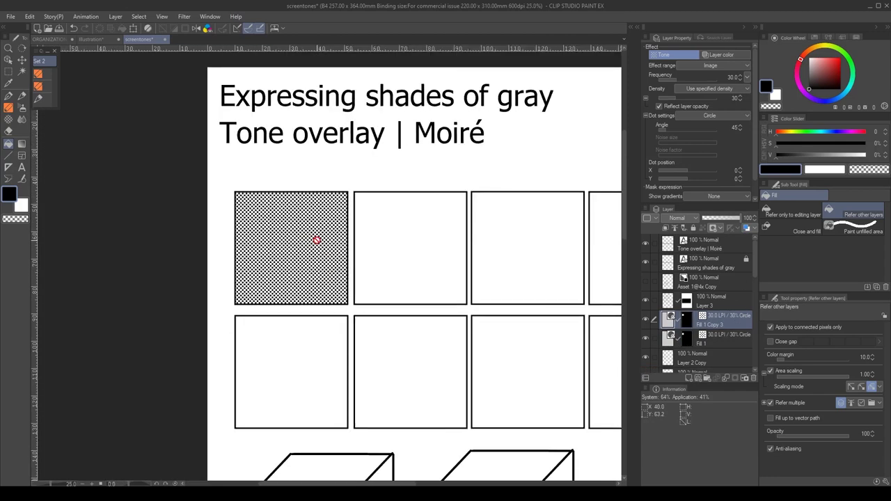
Hide and show the Fill 1 Copy 3 tone to compare the single and overlaid dots in the first square.
scroll(316, 241, up, 4)
key(k)
scroll(342, 233, down, 6)
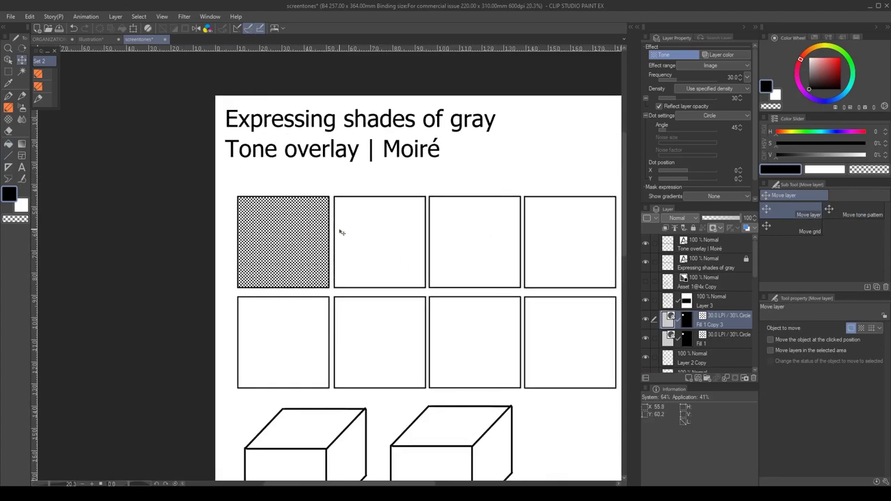
scroll(348, 247, down, 1)
click(644, 318)
click(645, 318)
scroll(325, 232, up, 3)
scroll(326, 232, up, 9)
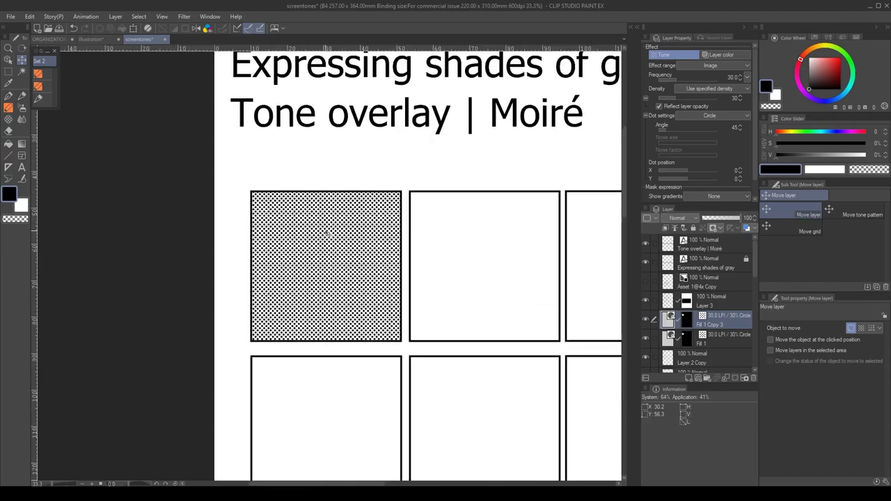
scroll(378, 238, down, 3)
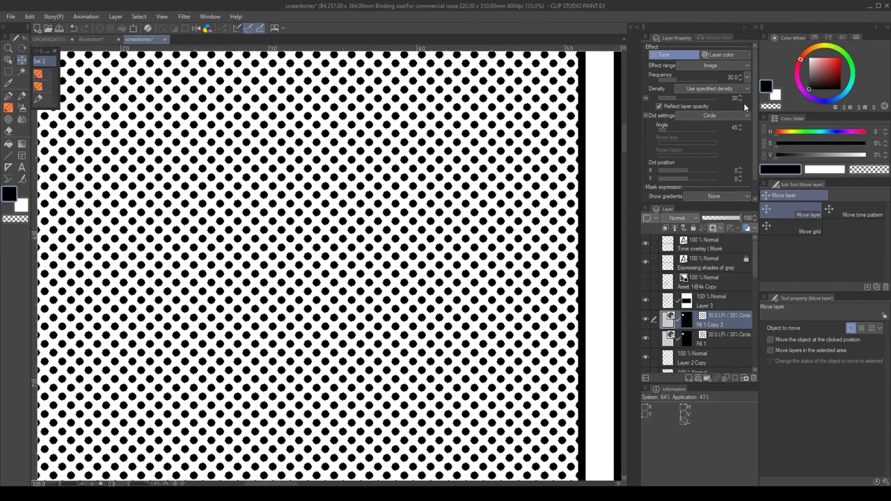
Lower the density of both the Fill 1 Copy 3 and Fill 1 tone layers to 20.
click(740, 101)
click(724, 341)
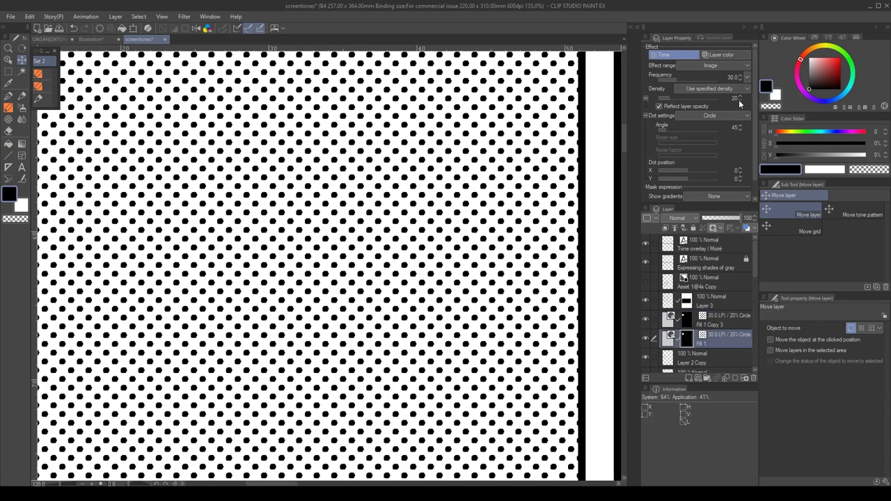
click(732, 321)
scroll(429, 201, down, 5)
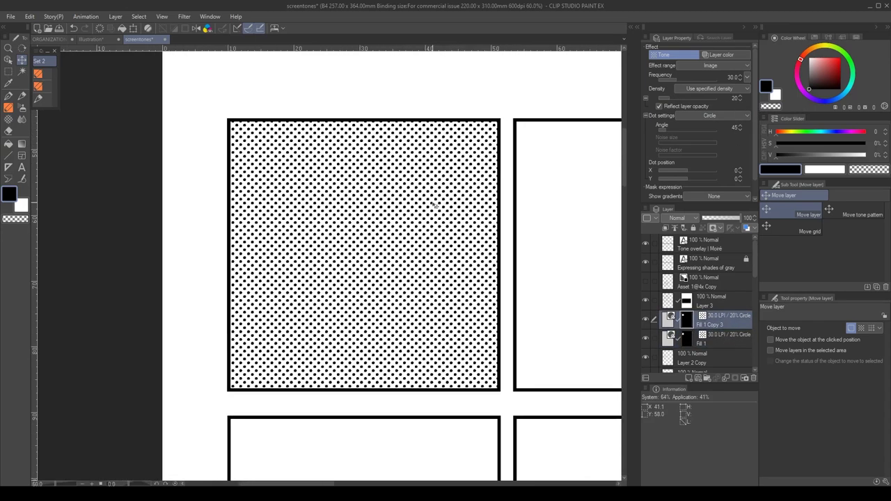
scroll(429, 200, up, 2)
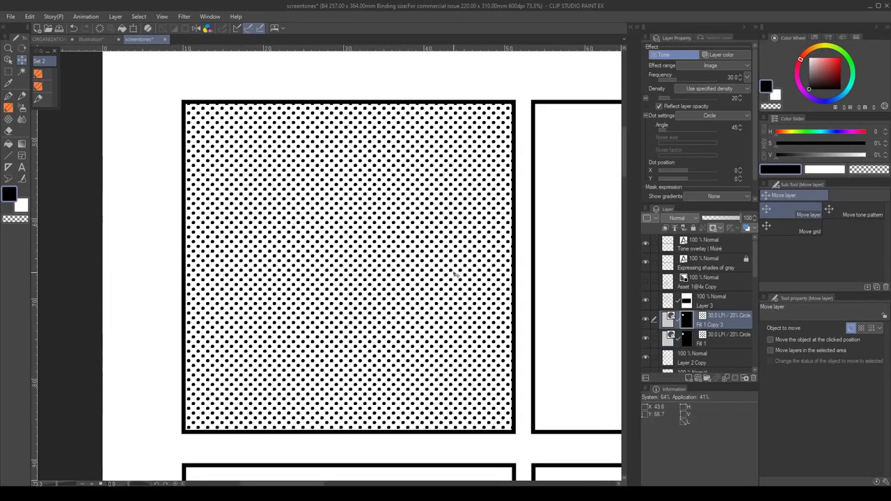
scroll(449, 270, up, 3)
scroll(449, 270, down, 2)
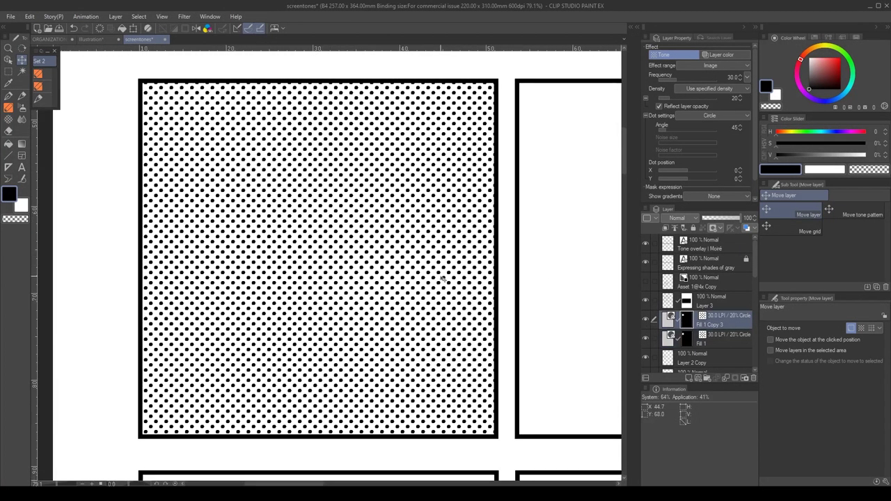
Display the Fill 1 Copy 3 tone in blue layer color and move its dot pattern to X 14, Y 0.
key(ctrl+b)
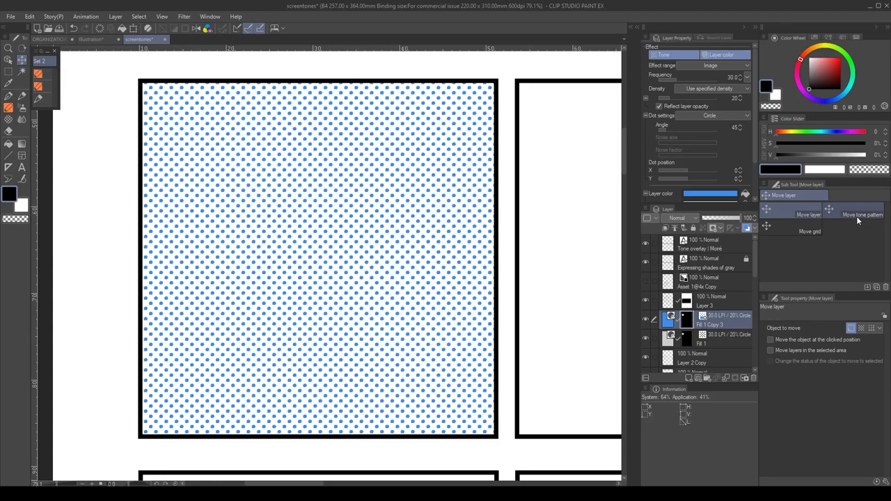
click(856, 216)
scroll(363, 309, up, 1)
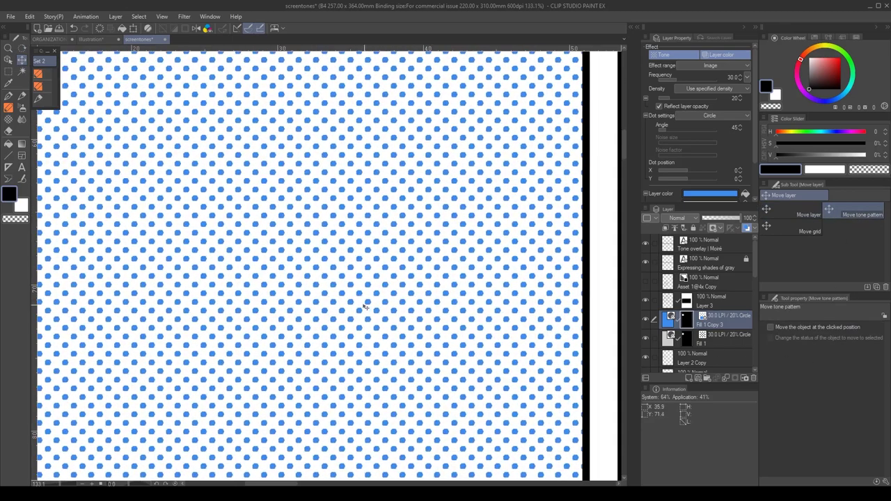
drag(309, 268, 316, 268)
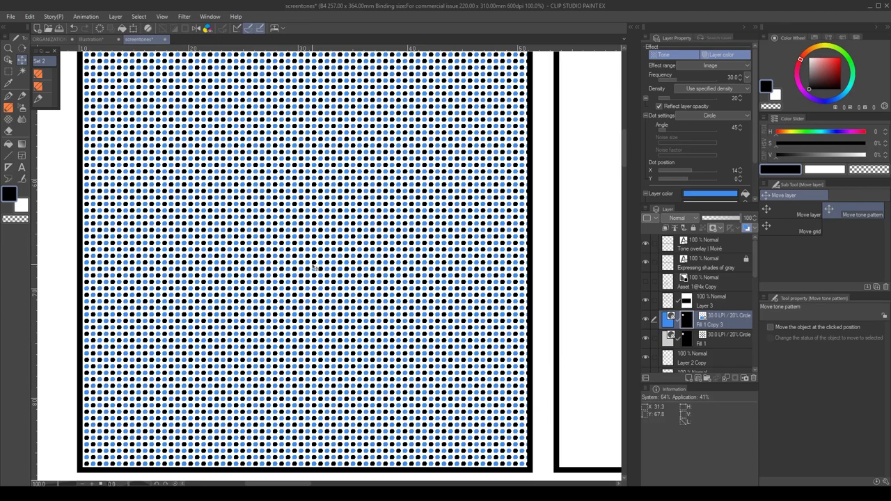
scroll(315, 268, down, 5)
scroll(317, 269, down, 1)
scroll(320, 270, up, 4)
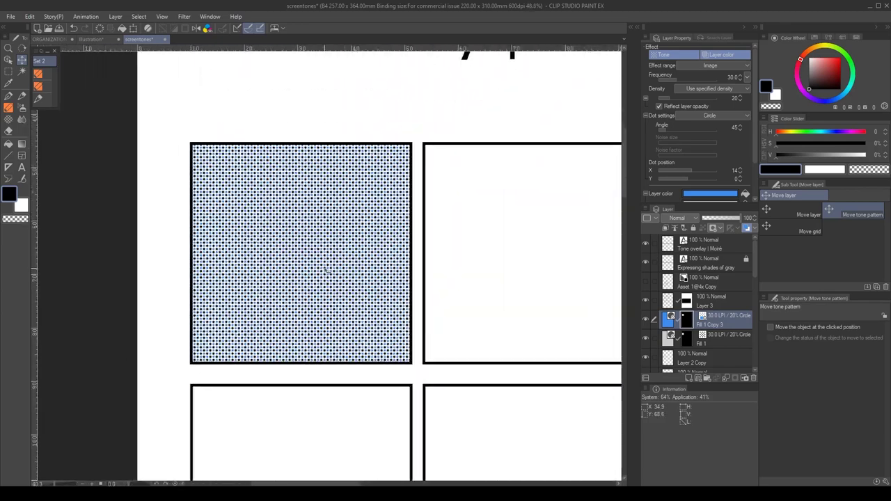
Turn off the layer color on Fill 1 Copy 3 and check the overlaid tones from far and near.
key(ctrl+b)
scroll(332, 271, down, 2)
scroll(462, 288, down, 4)
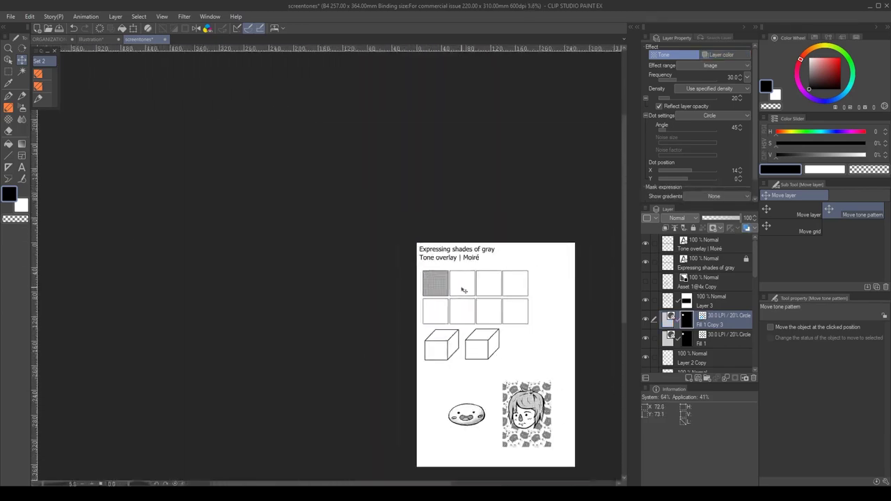
scroll(463, 290, up, 2)
scroll(463, 290, up, 8)
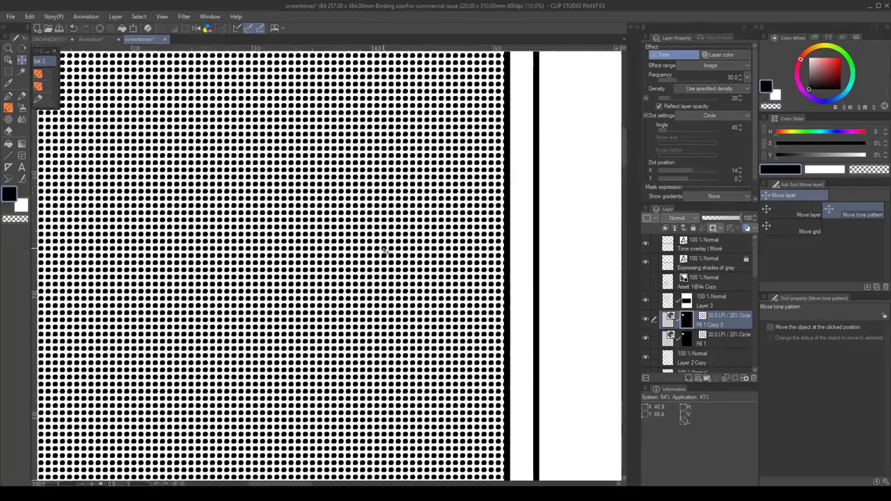
Toggle the Fill 1 Copy 3 tone's visibility to compare, and move its dot pattern to X 5, Y 11.
scroll(385, 251, up, 2)
click(645, 320)
click(645, 320)
drag(569, 304, 536, 314)
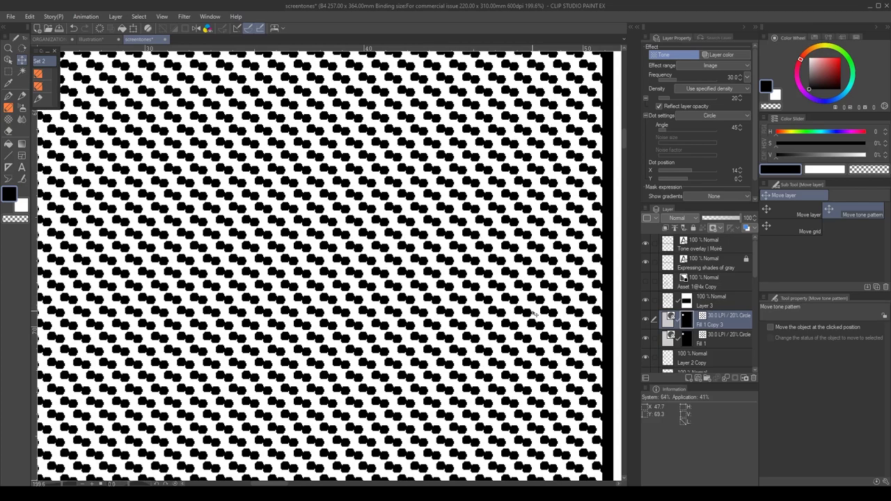
scroll(536, 314, down, 5)
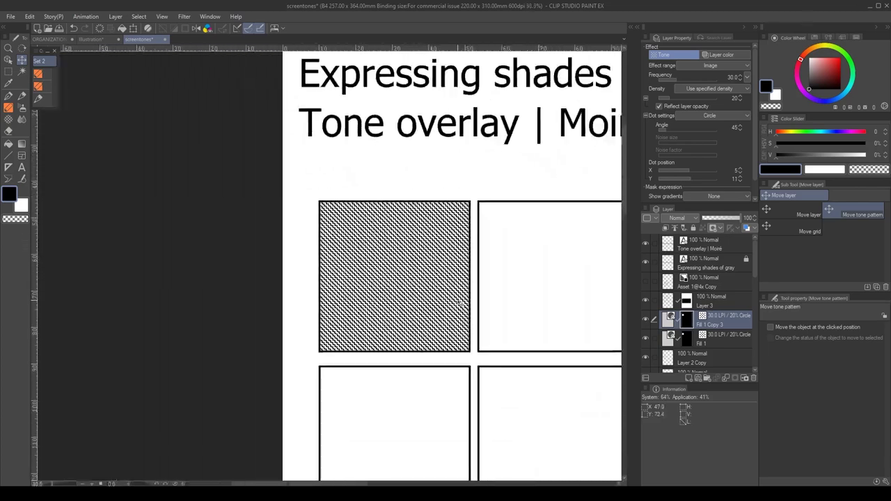
scroll(458, 303, down, 6)
scroll(434, 302, up, 4)
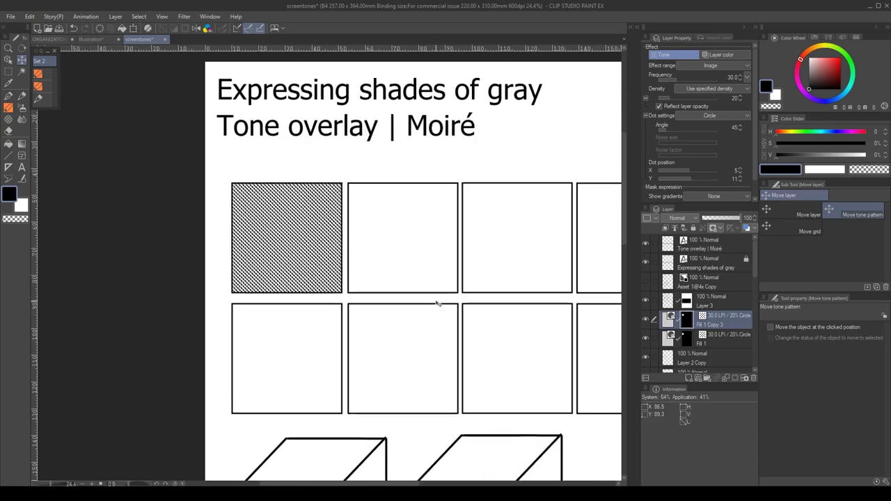
scroll(438, 303, up, 1)
Select the second square of the upper row and fill it with a circle tone of frequency 60.0, density 10 and angle 45.
drag(456, 270, 388, 266)
key(g)
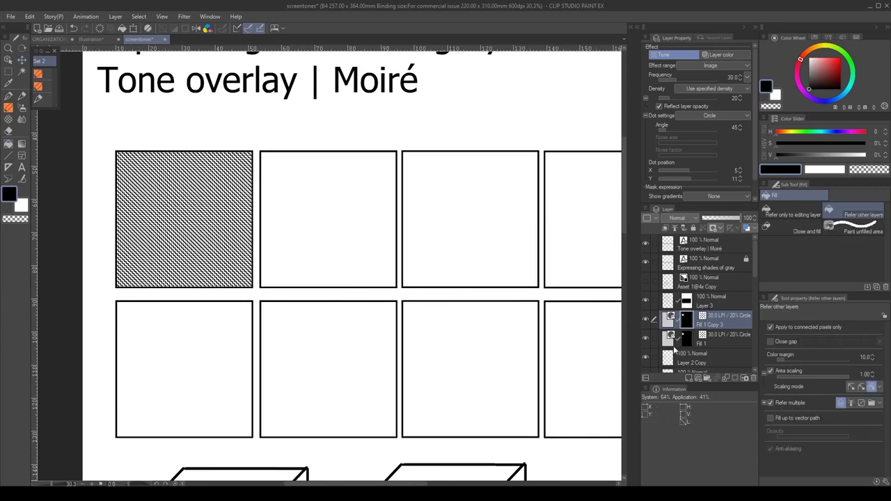
key(w)
click(365, 229)
click(388, 303)
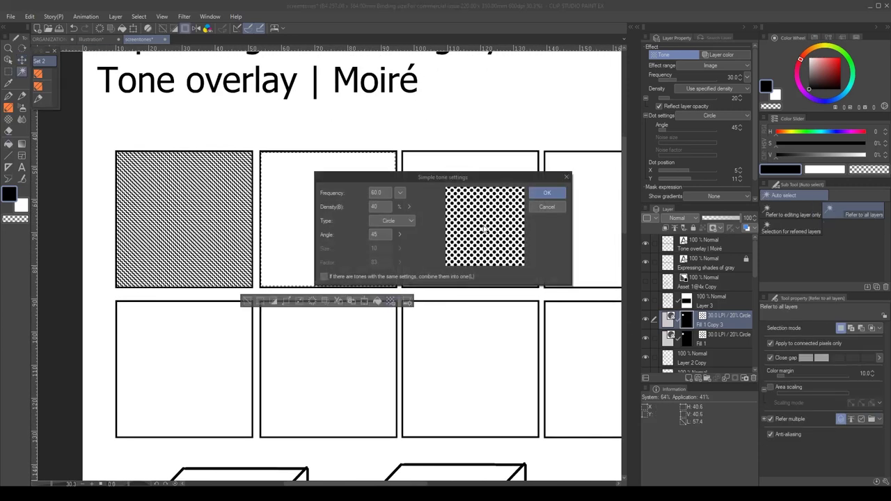
text(10)
click(547, 193)
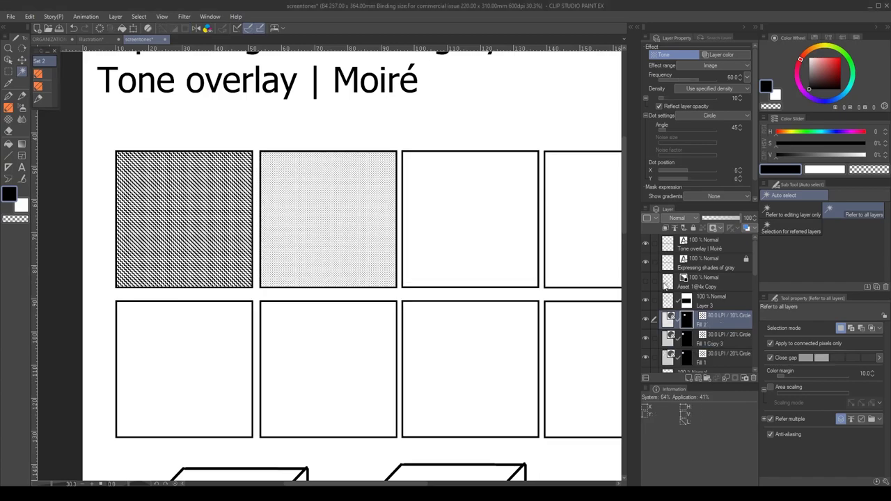
Duplicate the Fill 2 tone and move the copy's dot pattern to X 2, Y -2, coloring it blue only while aligning.
scroll(360, 207, up, 5)
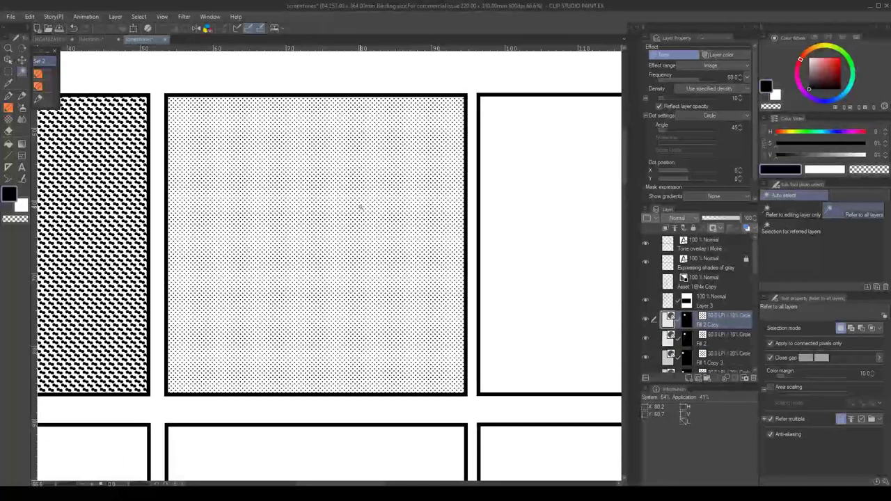
key(ctrl+b)
scroll(342, 265, up, 6)
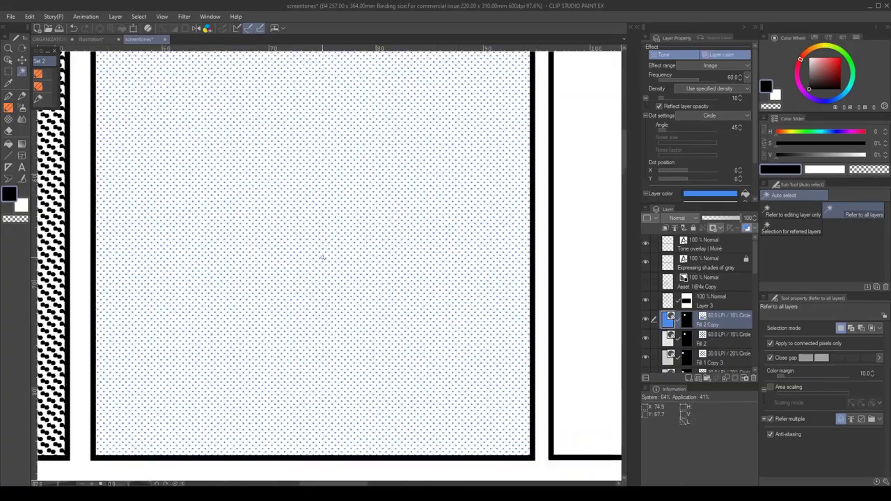
key(k)
drag(334, 262, 332, 264)
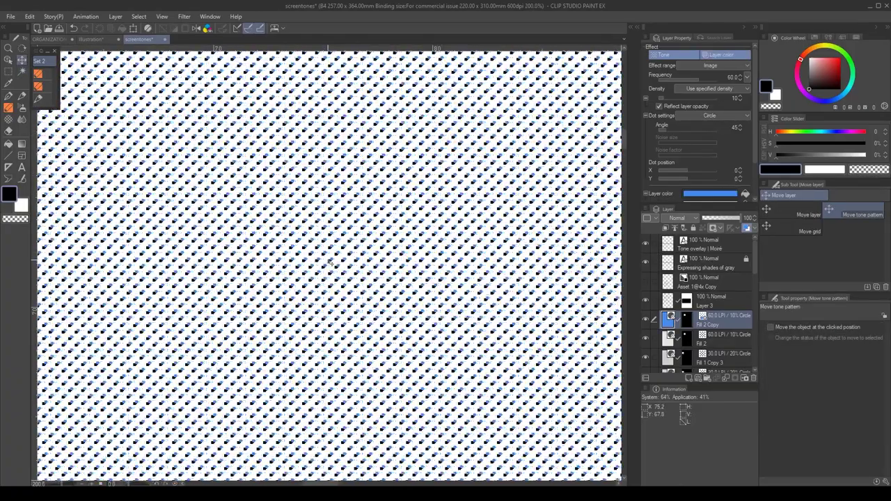
scroll(332, 261, down, 6)
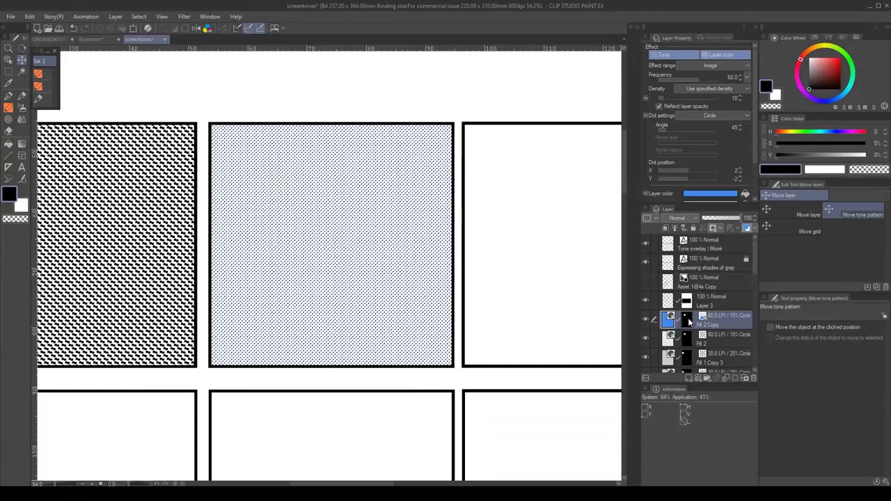
key(ctrl+b)
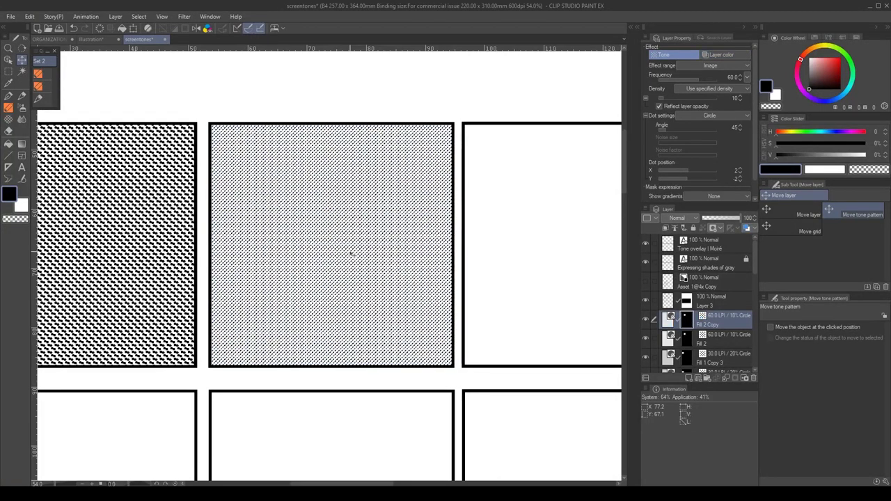
scroll(352, 253, down, 3)
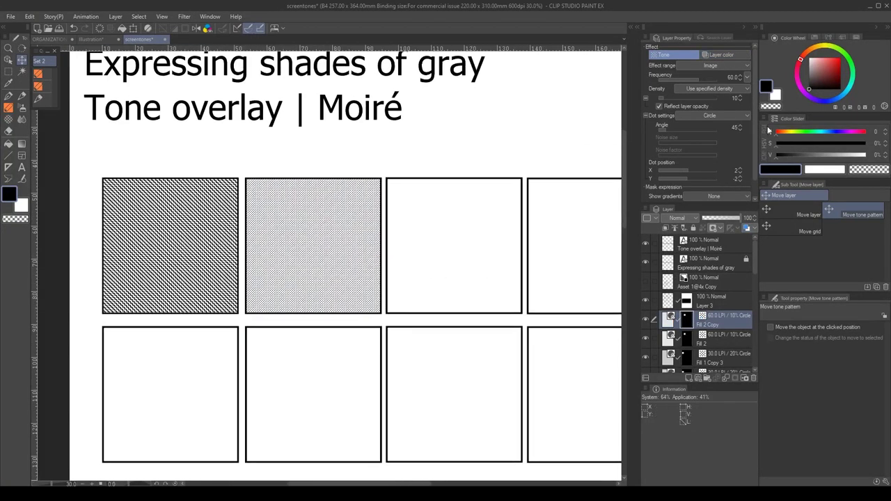
Scrape away part of the Fill 2 Copy tone in the second square using the Tone scraping airbrush with transparent color.
key(b)
key(b)
mouse_move(240, 203)
mouse_down()
mouse_move(288, 182)
mouse_move(267, 189)
mouse_move(277, 178)
mouse_move(248, 218)
mouse_move(320, 166)
mouse_up()
key(ctrl+z)
key(c)
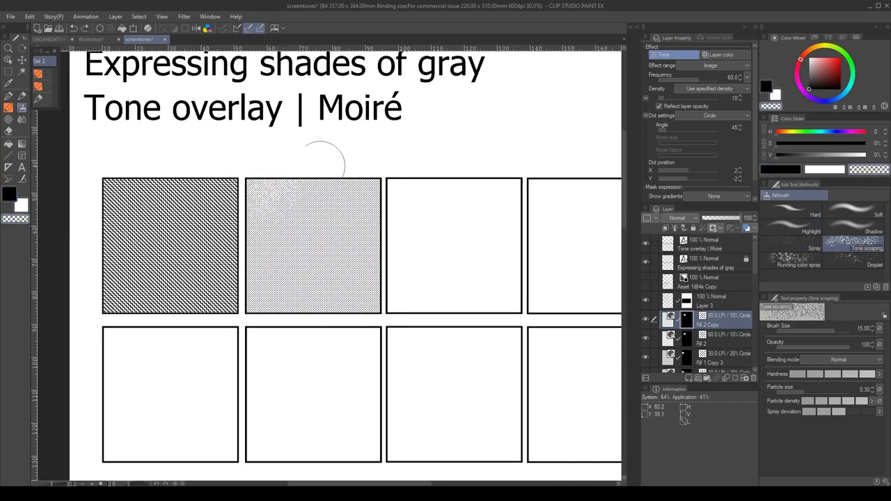
scroll(287, 179, down, 3)
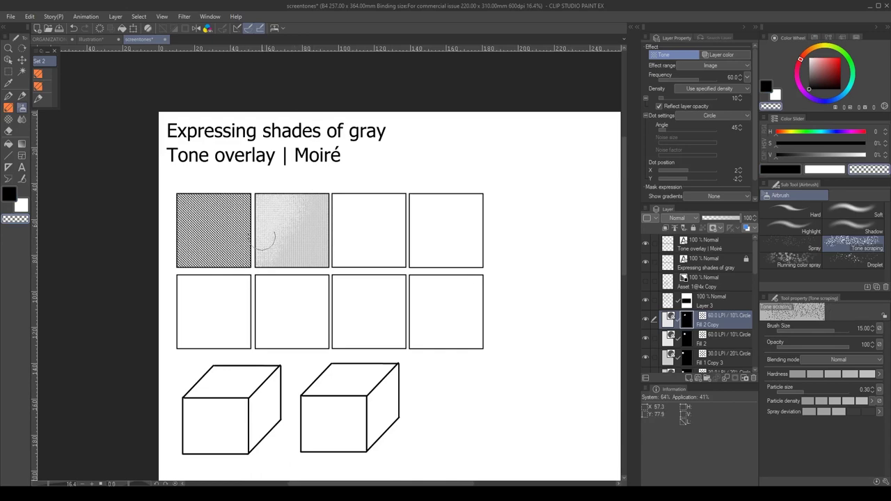
scroll(268, 251, up, 2)
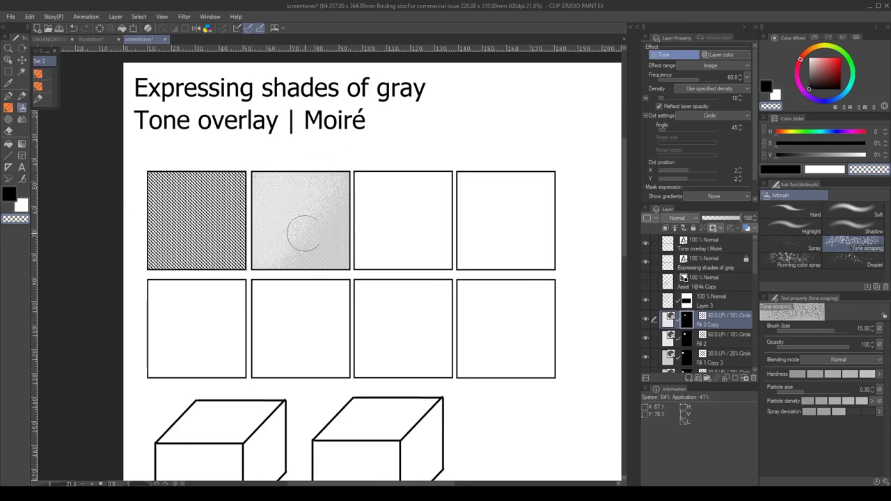
Examine the scraped tone in the second square at several zoom levels.
scroll(262, 247, down, 2)
scroll(278, 342, down, 2)
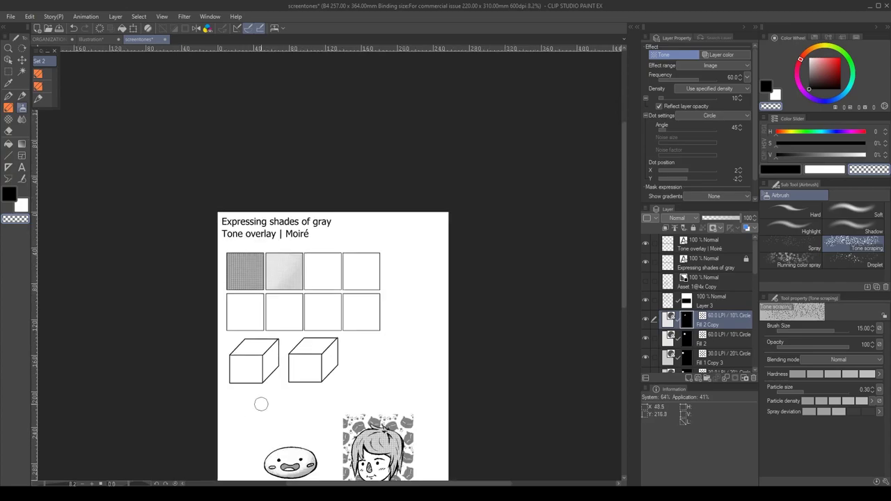
scroll(258, 348, up, 3)
scroll(288, 280, up, 2)
scroll(305, 348, down, 3)
scroll(304, 351, down, 1)
scroll(303, 346, down, 2)
scroll(302, 322, up, 5)
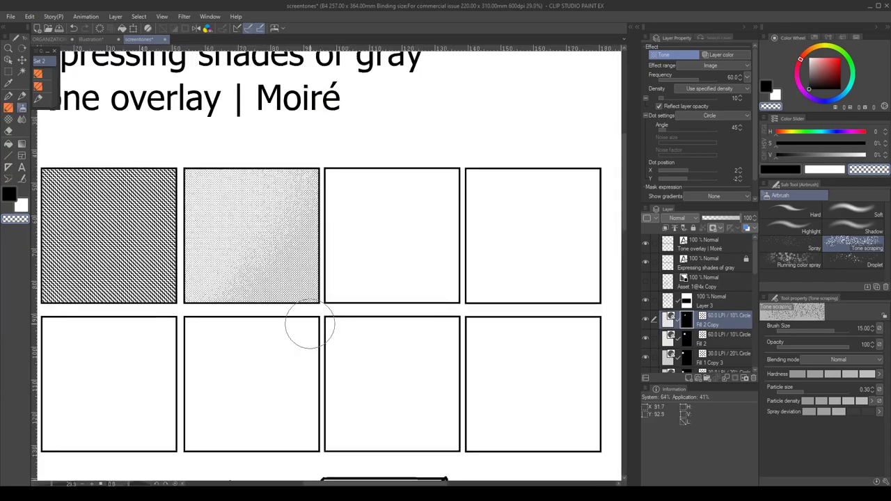
scroll(299, 324, down, 1)
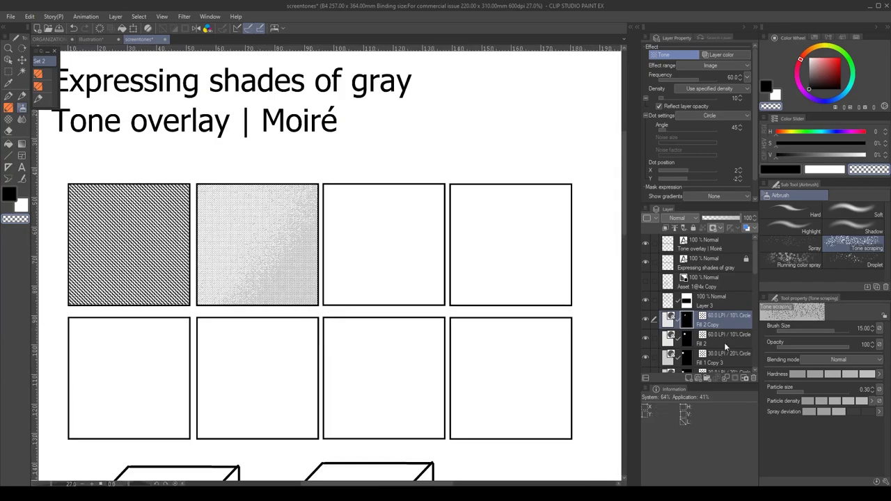
Raise the Fill 2 Copy tone's density to 30, and try a density of 30 on the Fill 2 tone as well.
click(740, 100)
click(740, 96)
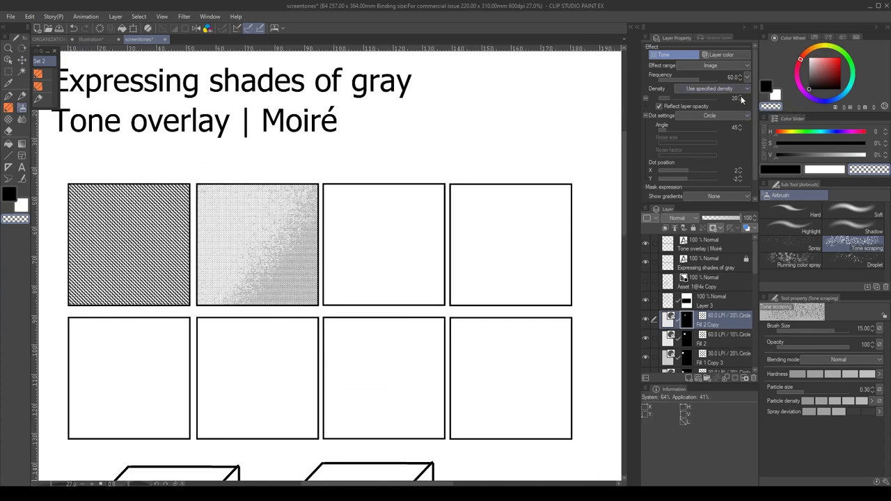
click(717, 341)
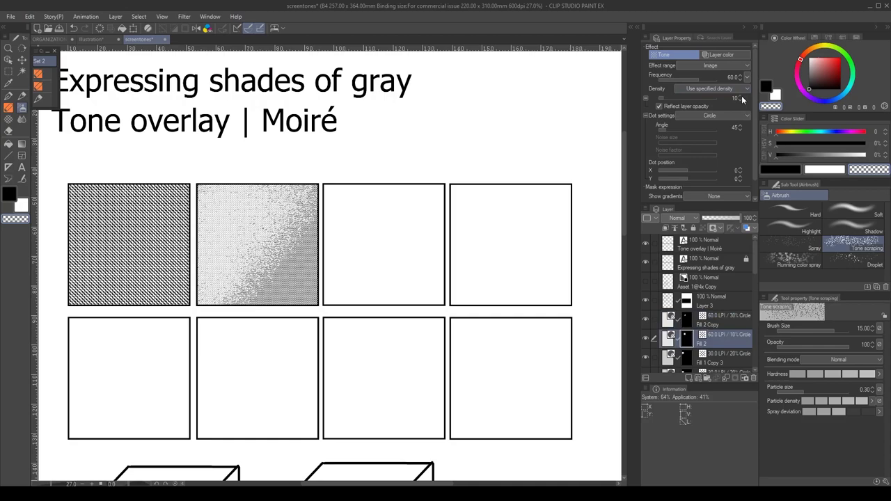
scroll(216, 294, down, 3)
scroll(216, 294, up, 4)
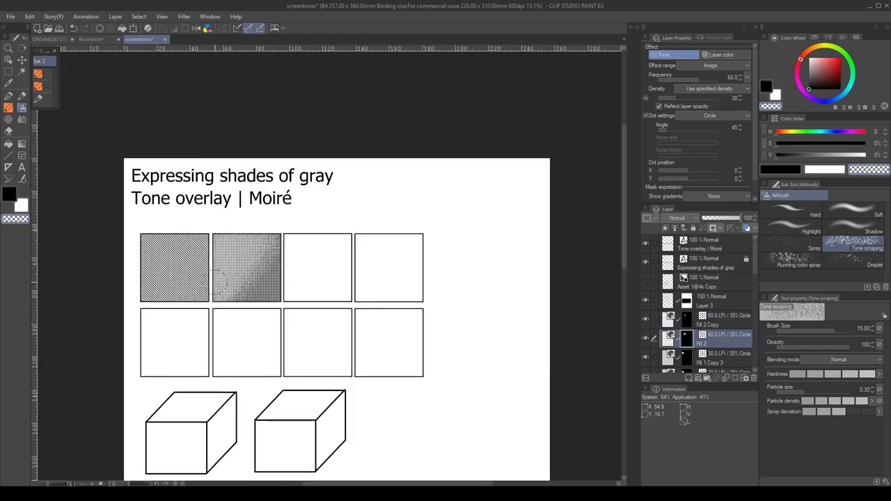
Set the Fill 2 tone's density back to 10 and view the overlay from farther away.
click(717, 326)
click(720, 338)
drag(742, 102, 742, 115)
scroll(238, 367, down, 3)
scroll(239, 367, down, 3)
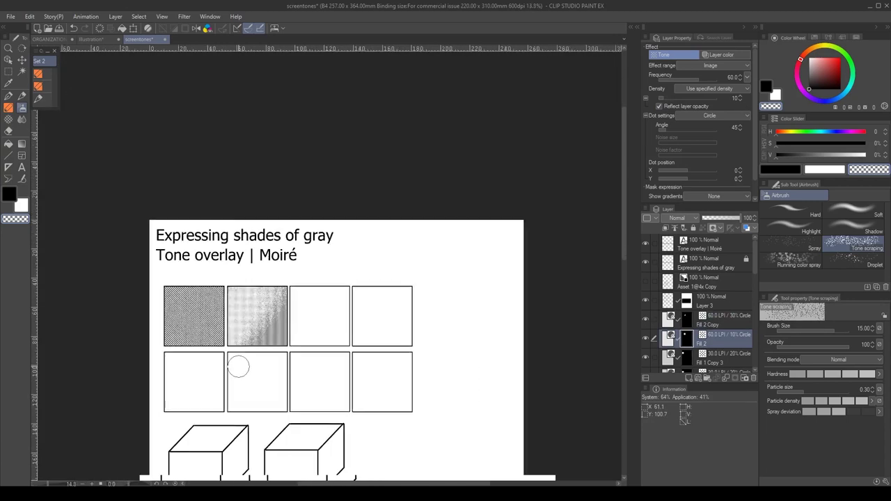
Duplicate the Fill 2 Copy tone layer twice, with the Refer other layers Fill tool ready.
scroll(239, 367, up, 4)
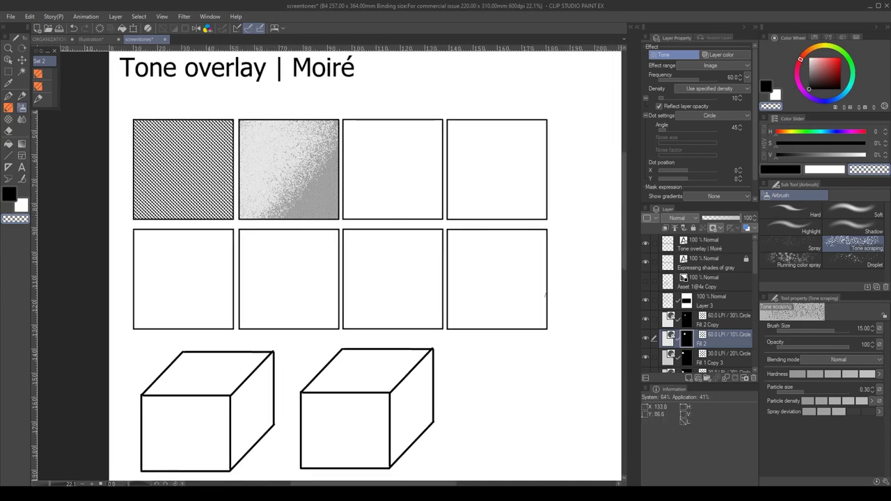
key(g)
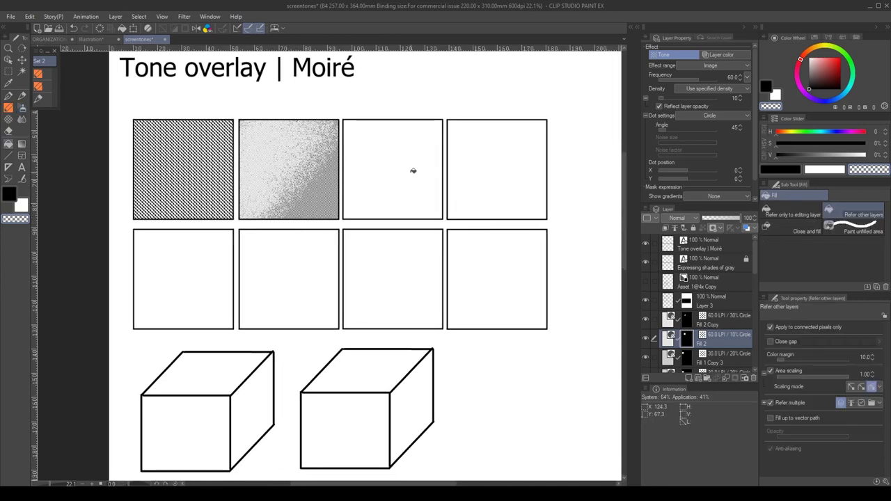
click(718, 325)
key(ctrl+c)
key(ctrl+v)
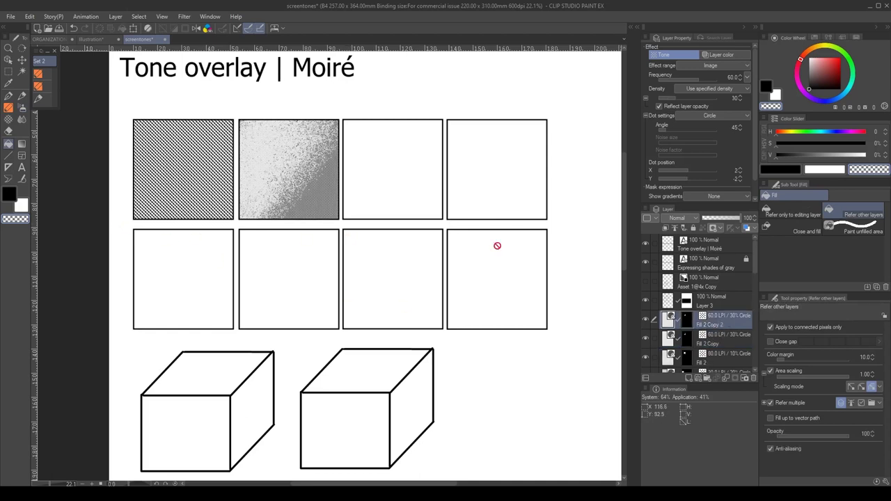
key(ctrl+v)
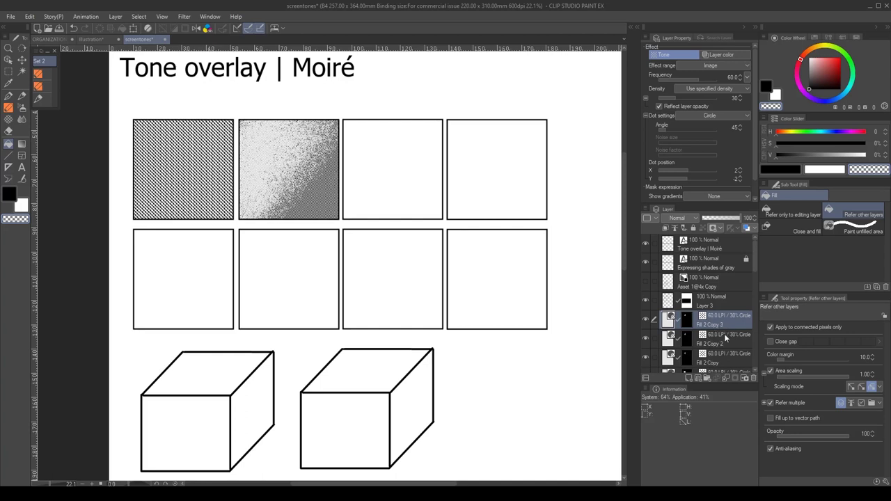
Clear the layer masks of the Fill 2 Copy 3 and Fill 2 Copy 2 tone layers.
click(686, 323)
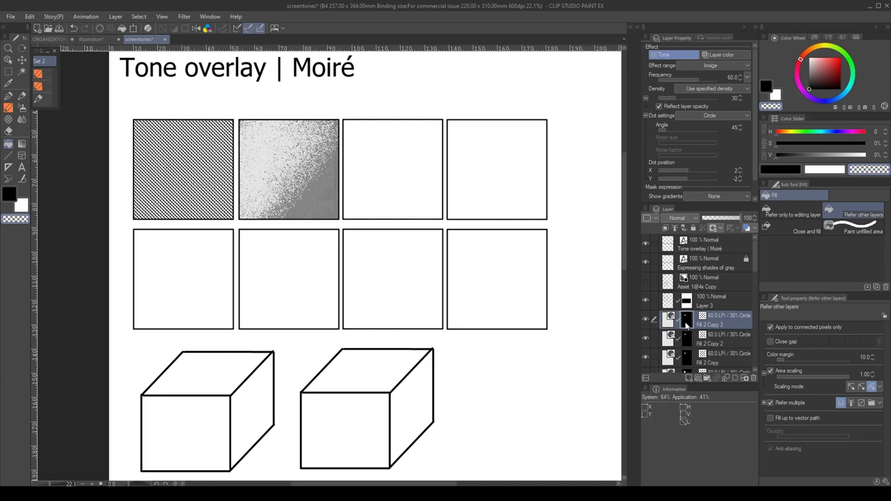
key(Delete)
click(687, 339)
key(Delete)
Fill the third square of the upper row with the Fill 2 Copy 3 tone and set its density to 10.
click(718, 317)
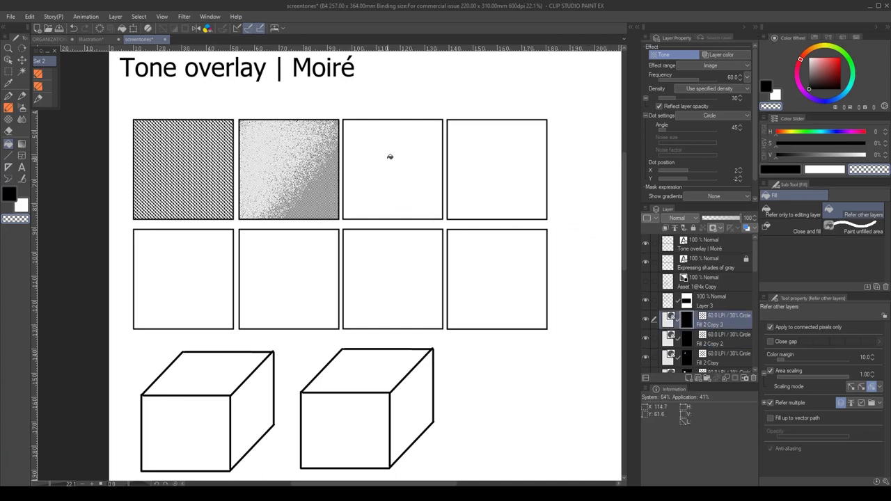
click(425, 190)
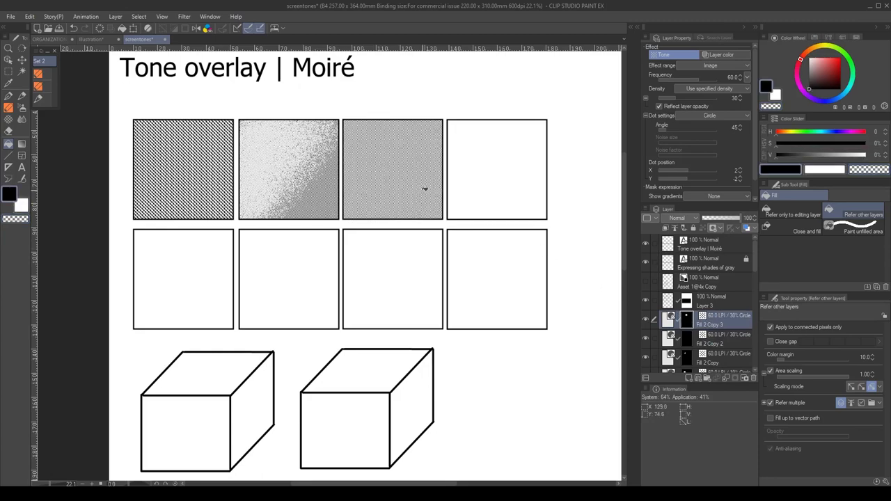
scroll(424, 189, up, 2)
scroll(483, 185, up, 1)
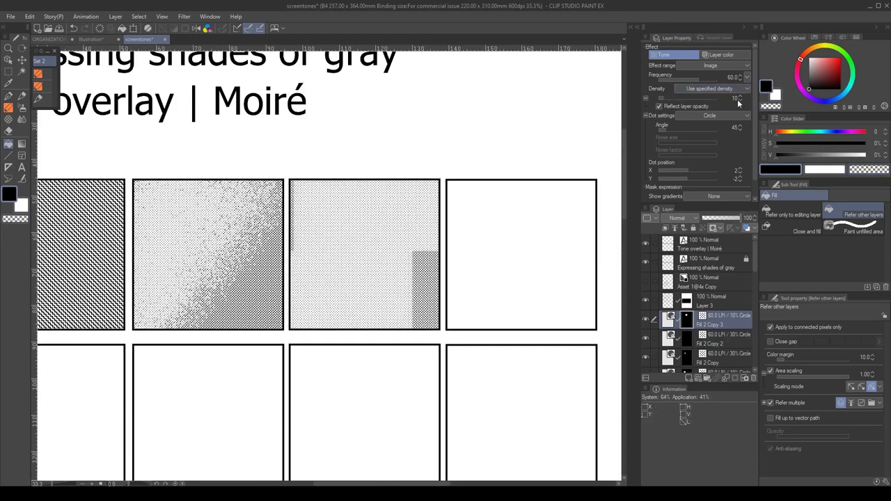
scroll(430, 279, up, 2)
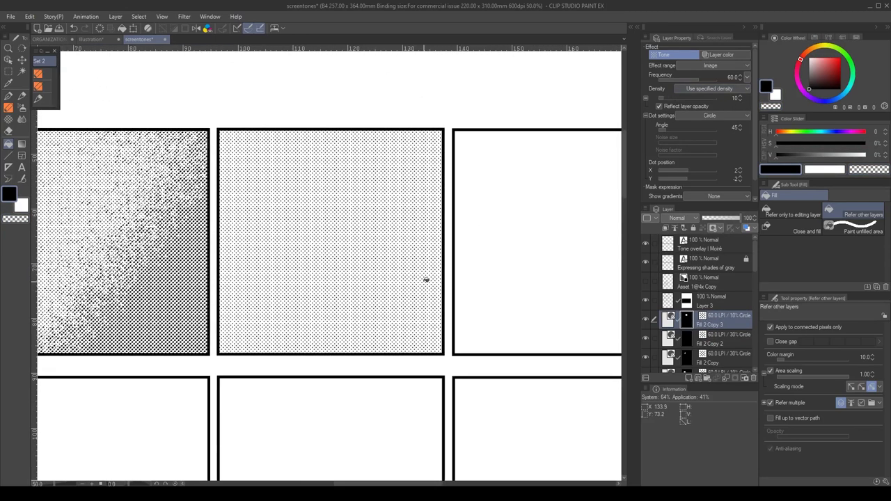
Move the Fill 2 Copy 2 tone layer above Fill 2 Copy 3 and set its density to 60.
click(691, 341)
click(646, 319)
click(645, 319)
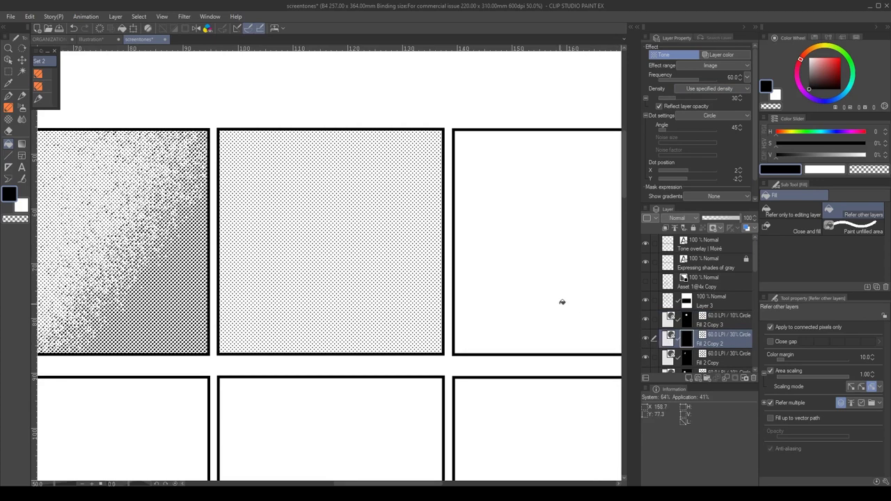
click(689, 322)
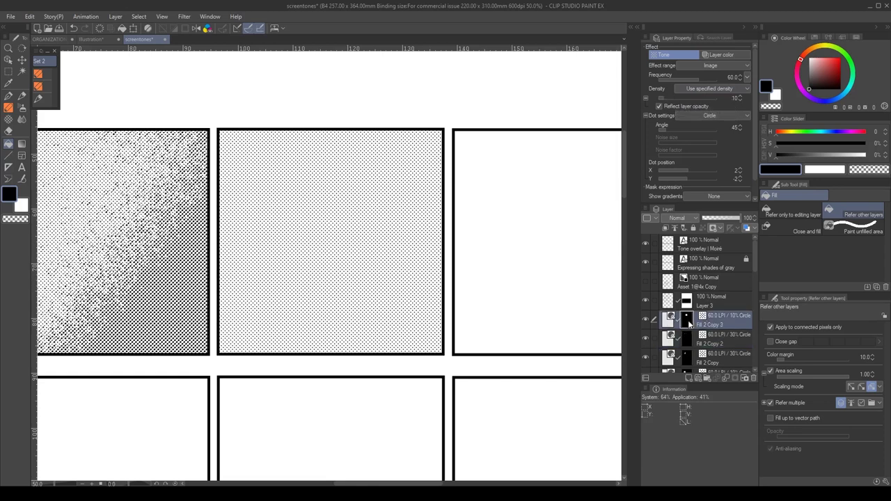
click(692, 341)
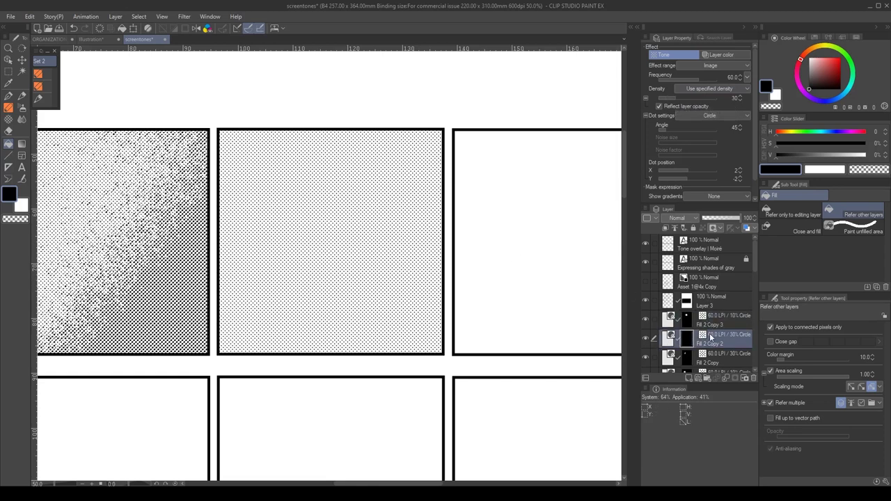
click(692, 318)
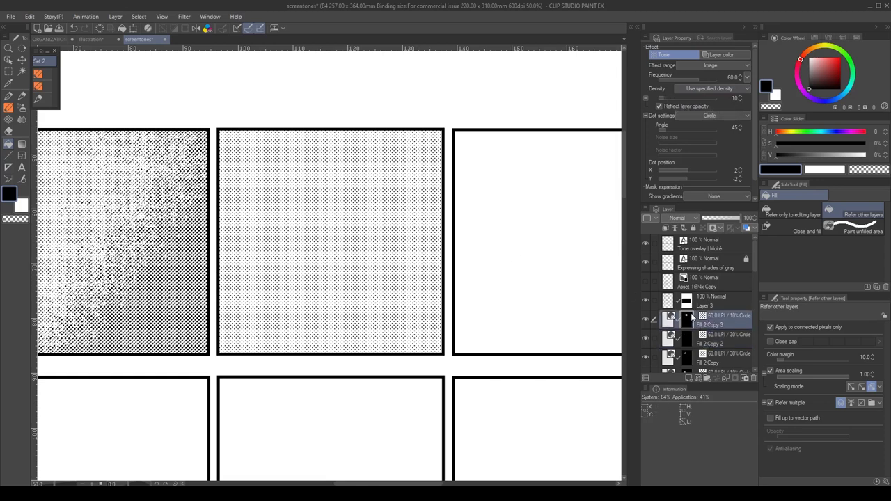
drag(725, 341, 724, 325)
click(742, 95)
click(740, 96)
click(741, 96)
Load the third square's area as a selection from the Fill 2 Copy 3 mask and choose the Cross-hatching x1 brush.
click(465, 197)
click(479, 184)
ctrl+click(687, 342)
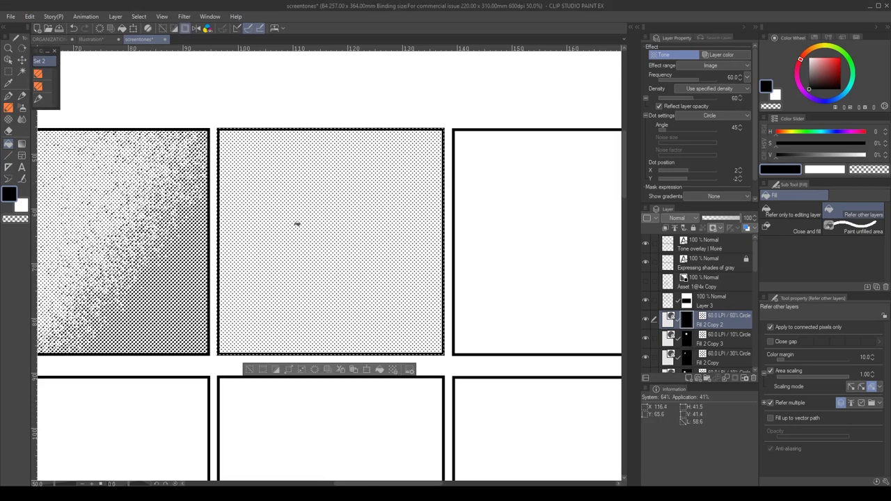
key(b)
key(b)
key(b)
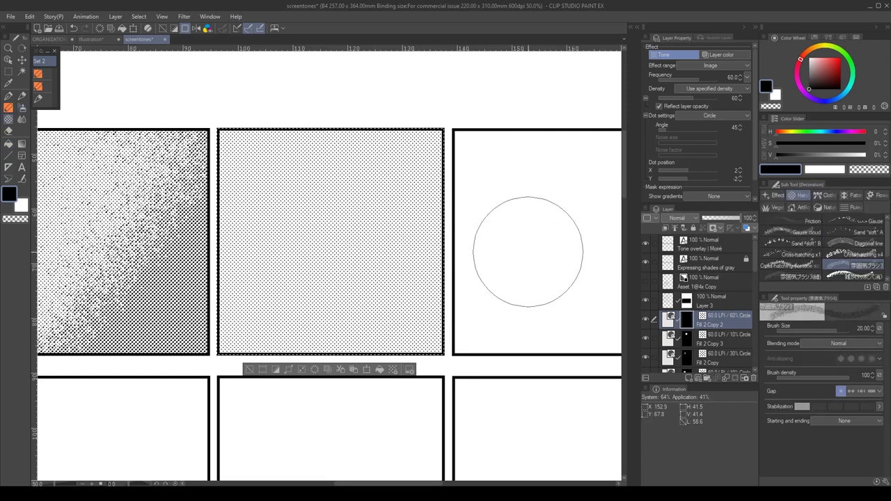
click(802, 255)
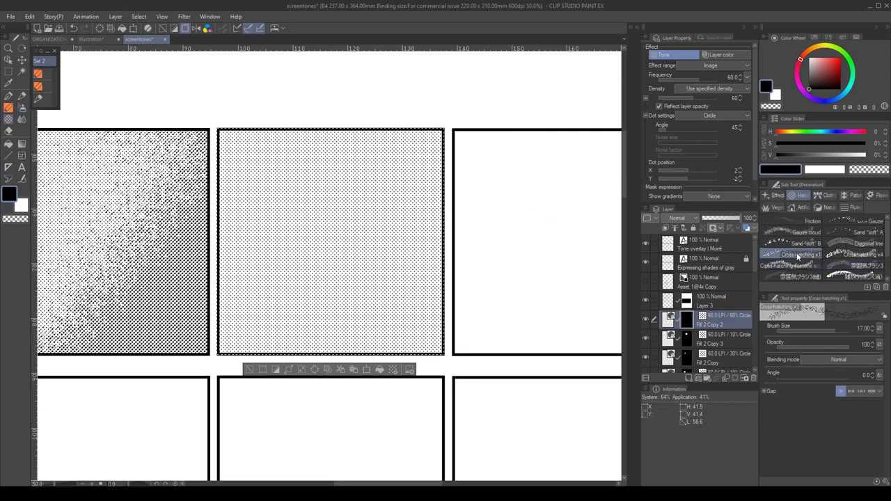
Paint the 60% tone over the lower diagonal half of the third square with Cross-hatching x1, reducing the brush size to 8.
click(311, 202)
key(ctrl+z)
mouse_move(417, 324)
mouse_down()
mouse_move(408, 350)
mouse_move(392, 331)
mouse_move(284, 368)
mouse_move(457, 299)
mouse_move(418, 255)
mouse_move(368, 248)
mouse_move(455, 253)
mouse_move(458, 243)
mouse_move(420, 228)
mouse_move(393, 245)
mouse_move(346, 303)
mouse_move(304, 309)
mouse_up()
key(bracketleft)
key(bracketleft)
key(bracketleft)
key(bracketleft)
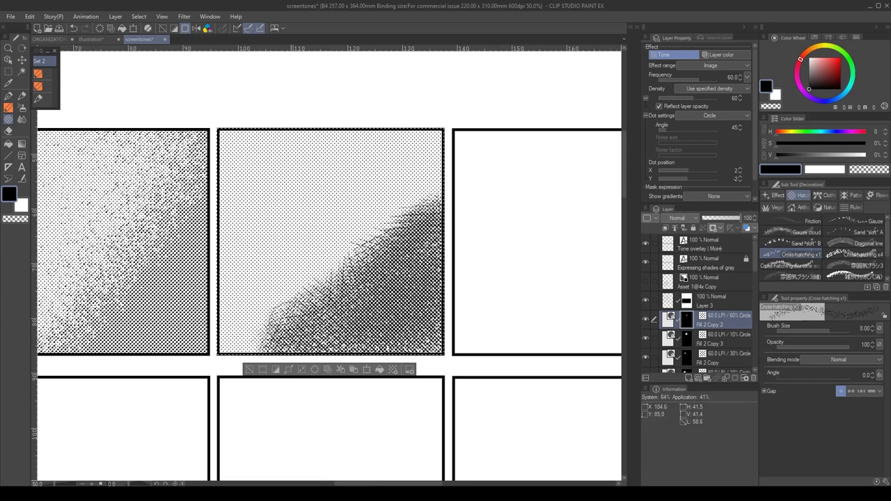
mouse_move(213, 316)
mouse_down()
mouse_move(334, 271)
mouse_move(376, 240)
mouse_move(396, 209)
mouse_up()
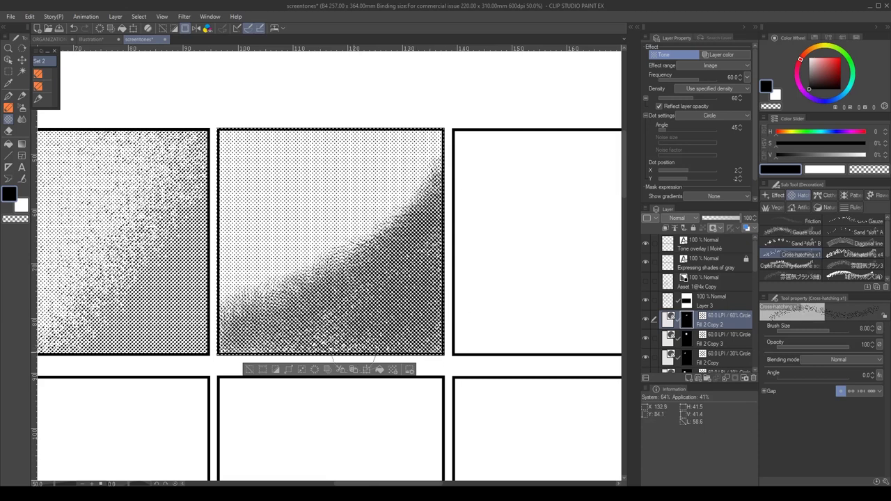
mouse_move(398, 254)
mouse_down()
mouse_move(421, 191)
mouse_move(461, 139)
mouse_move(371, 185)
mouse_up()
drag(362, 236, 295, 261)
Roughen the dark tone's diagonal edge with Cross-hatching x1 strokes, enlarging the brush to 17.
key(bracketright)
key(bracketright)
key(bracketright)
key(bracketright)
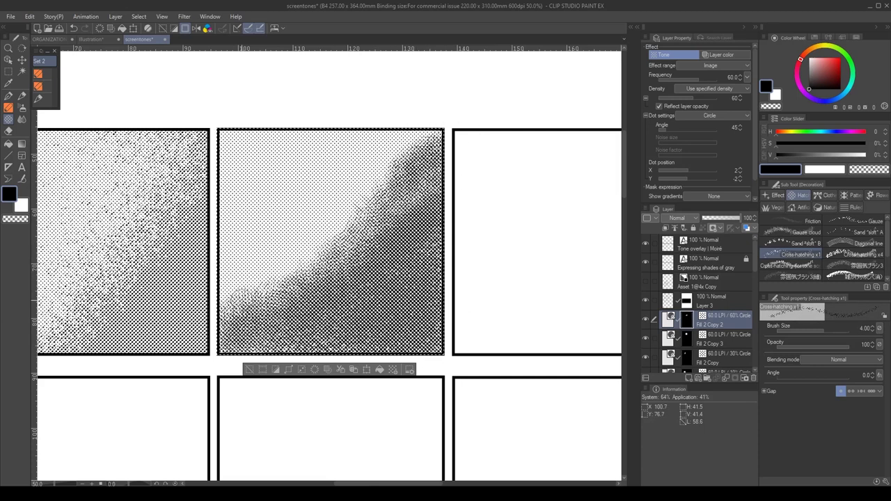
mouse_move(220, 327)
mouse_down()
mouse_move(338, 199)
mouse_move(458, 155)
mouse_move(369, 188)
mouse_move(300, 268)
mouse_up()
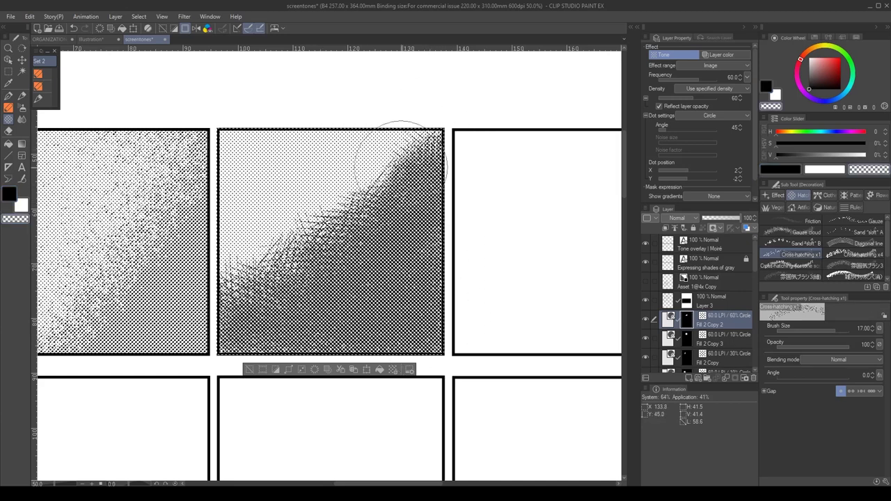
Scrape the dark tone's diagonal edge using the Cross-hatching (for tone scraping) brush with transparent color at size 8.
click(818, 268)
mouse_move(324, 198)
mouse_down()
mouse_move(309, 235)
mouse_move(303, 226)
mouse_move(302, 237)
mouse_move(231, 268)
mouse_move(265, 261)
mouse_move(237, 271)
mouse_move(352, 181)
mouse_move(325, 219)
mouse_move(330, 225)
mouse_move(432, 119)
mouse_up()
key(])
key(])
key(])
key(])
key(])
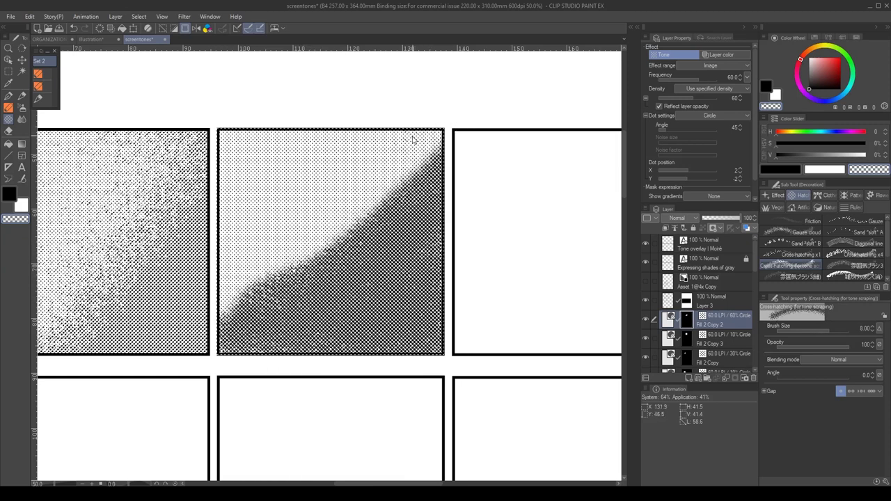
Compare the third square with the Fill 2 Copy 2 tone hidden and shown, and give that tone a blue layer color.
scroll(401, 174, down, 5)
scroll(353, 198, up, 3)
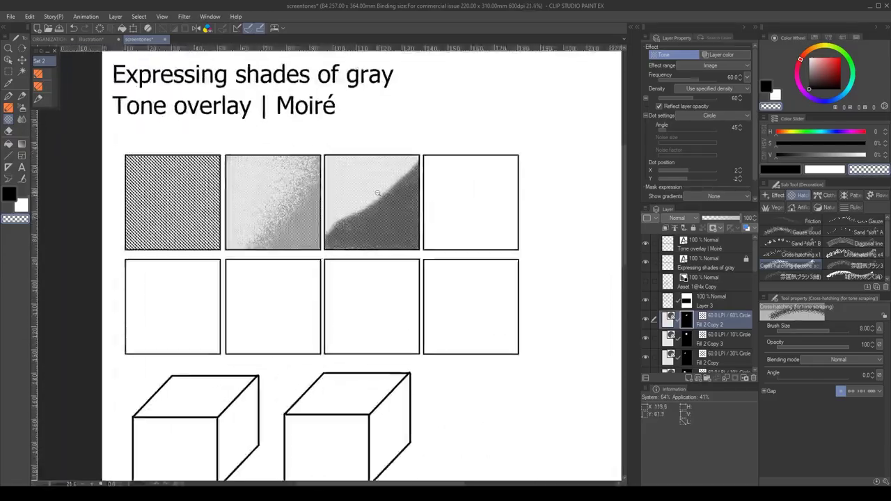
scroll(338, 216, up, 8)
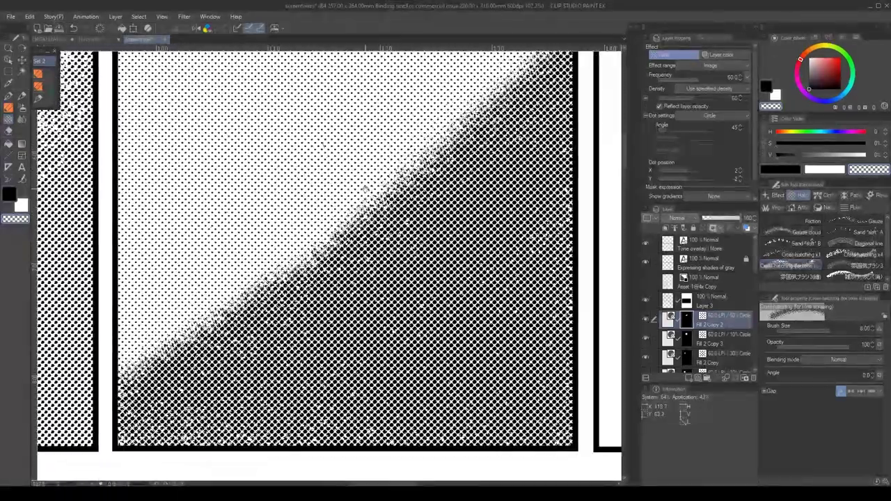
click(645, 320)
click(645, 320)
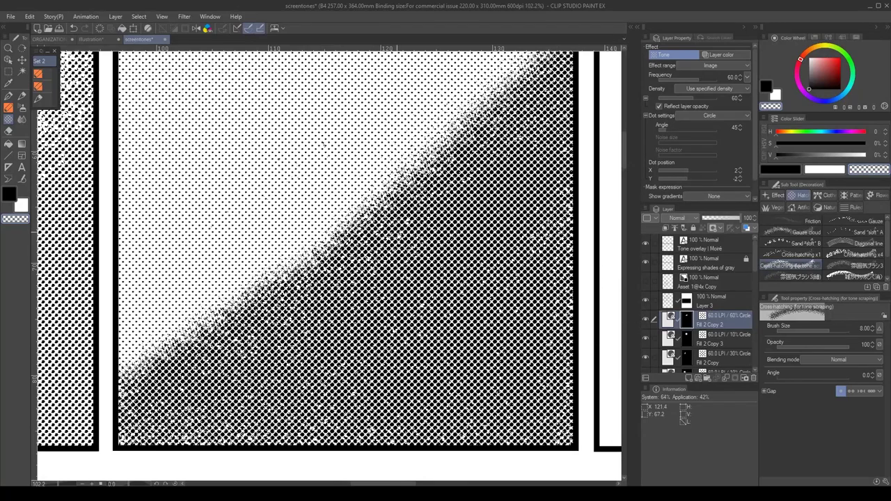
key(ctrl+b)
scroll(339, 266, up, 3)
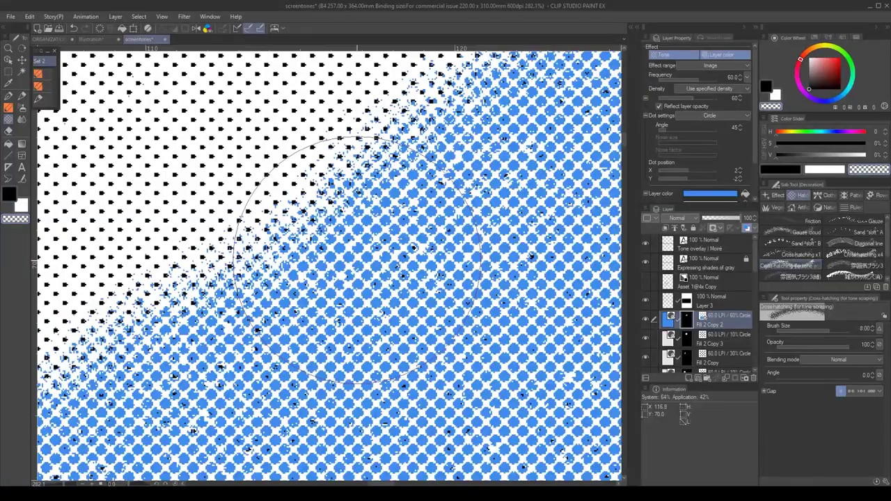
Shift the Fill 2 Copy 2 dot pattern with Move tone pattern and view the third square from farther away.
key(k)
mouse_move(360, 263)
mouse_down()
mouse_move(364, 281)
mouse_move(356, 280)
mouse_up()
scroll(356, 280, down, 5)
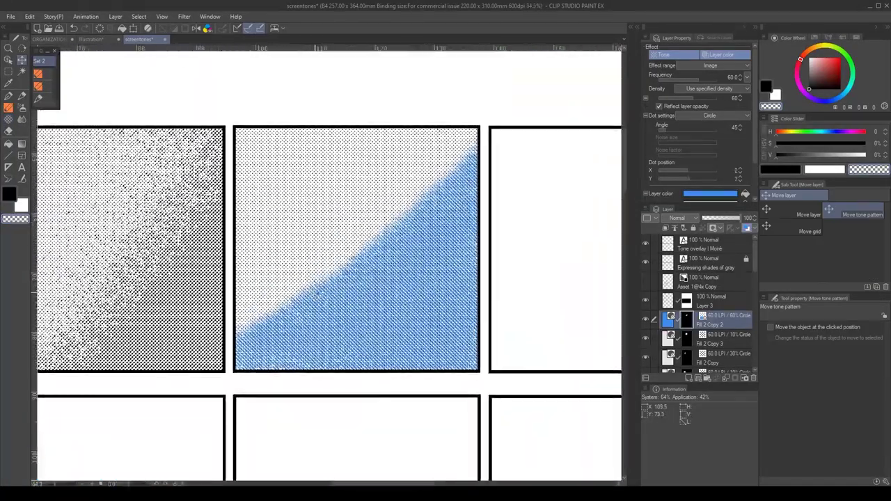
scroll(313, 296, down, 4)
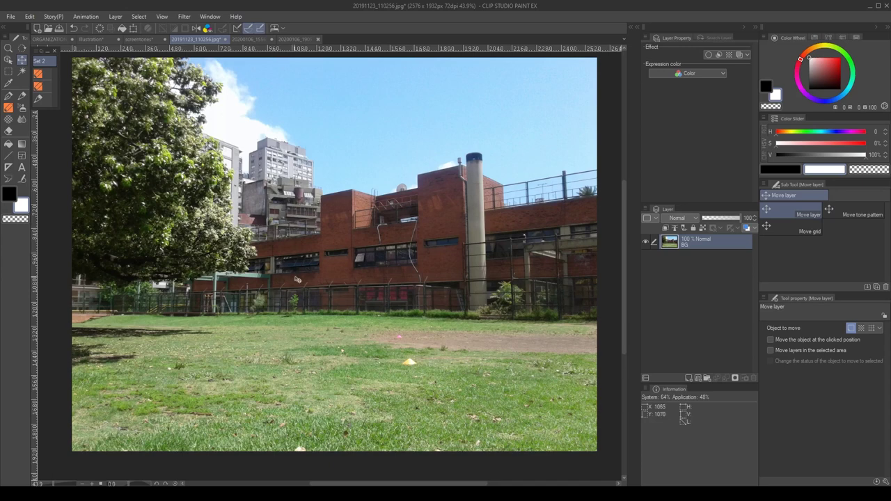
Start an LT conversion of the photo's BG layer and enable its preview.
right_click(703, 241)
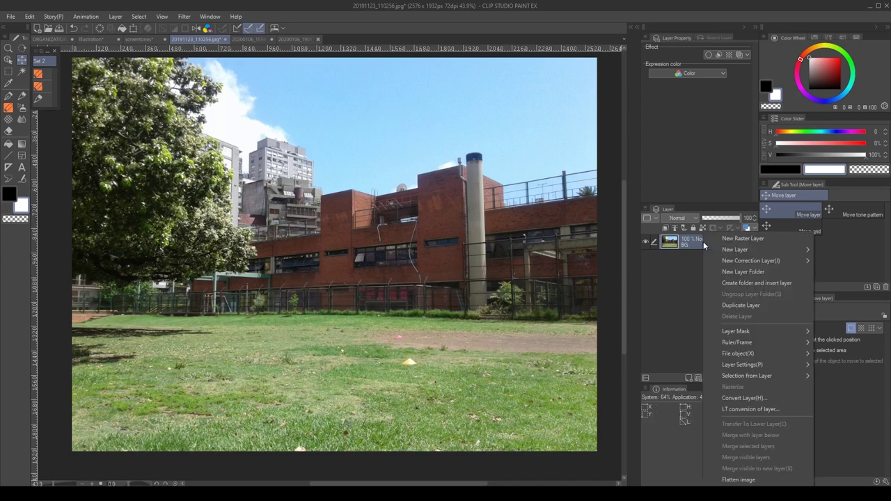
click(757, 409)
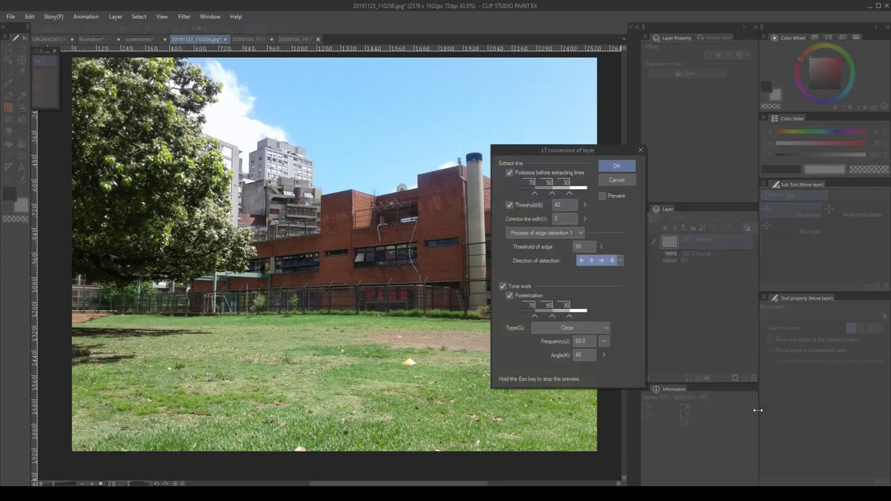
click(603, 196)
drag(411, 164, 404, 201)
key(space)
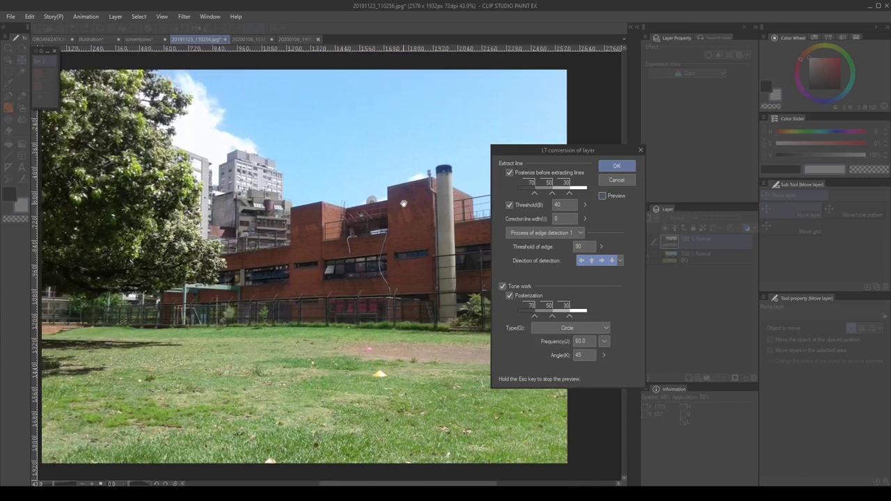
click(602, 195)
drag(552, 155, 568, 149)
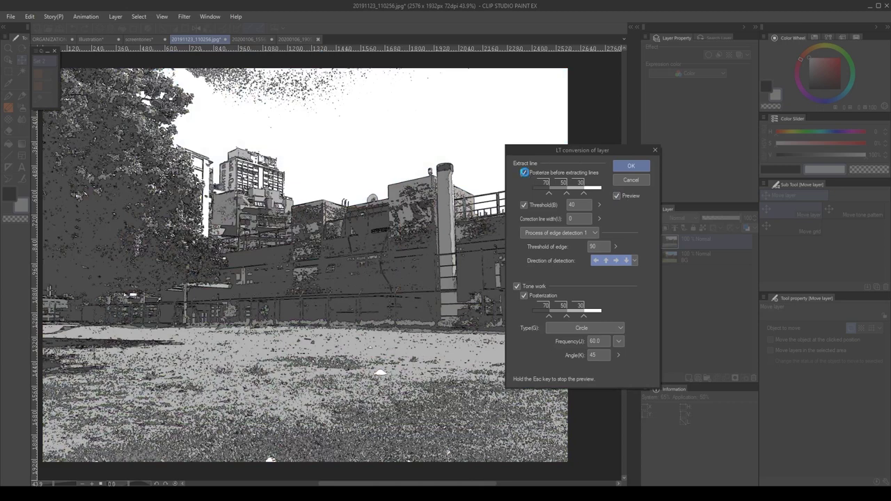
Disable posterizing before line extraction and try higher line extraction thresholds, including 72.
click(524, 173)
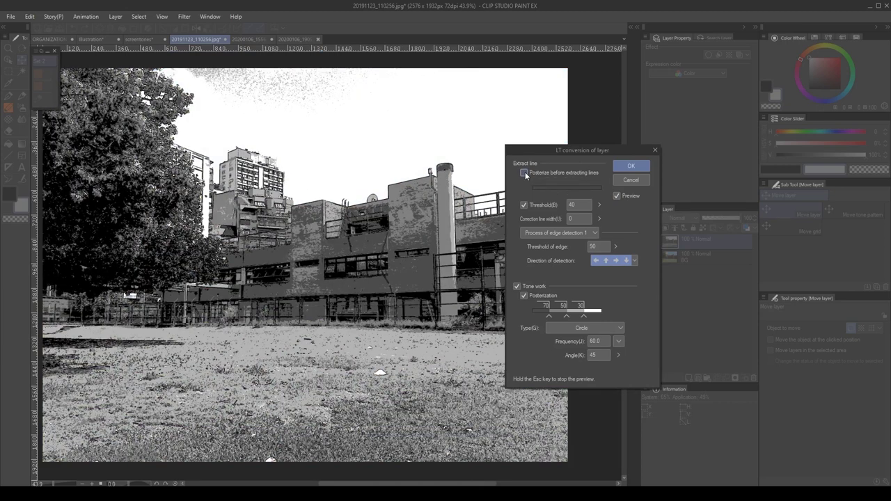
click(597, 205)
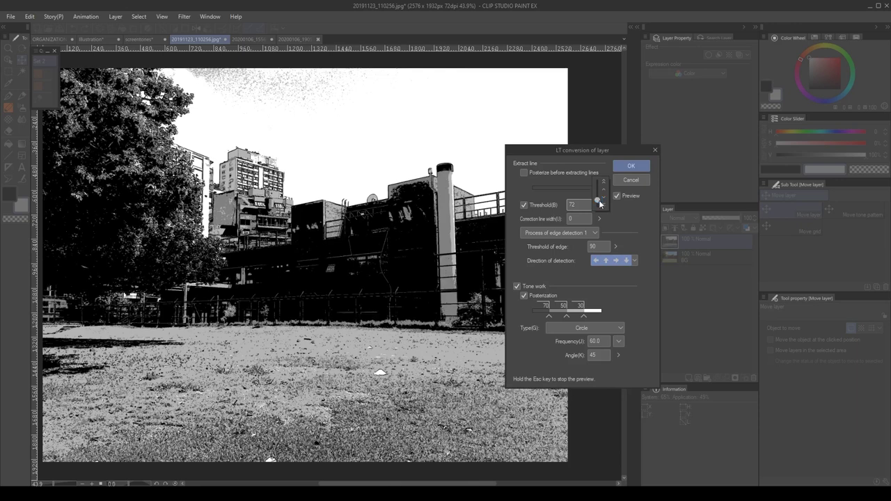
drag(597, 200, 600, 203)
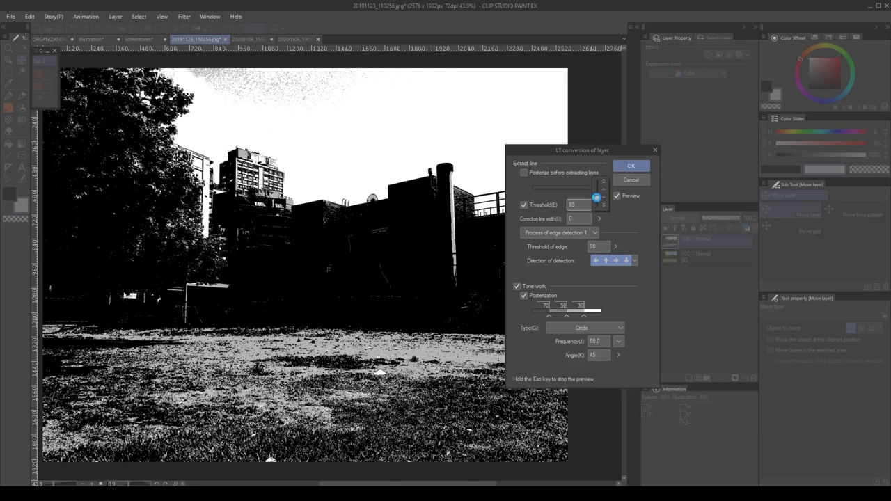
drag(597, 197, 597, 201)
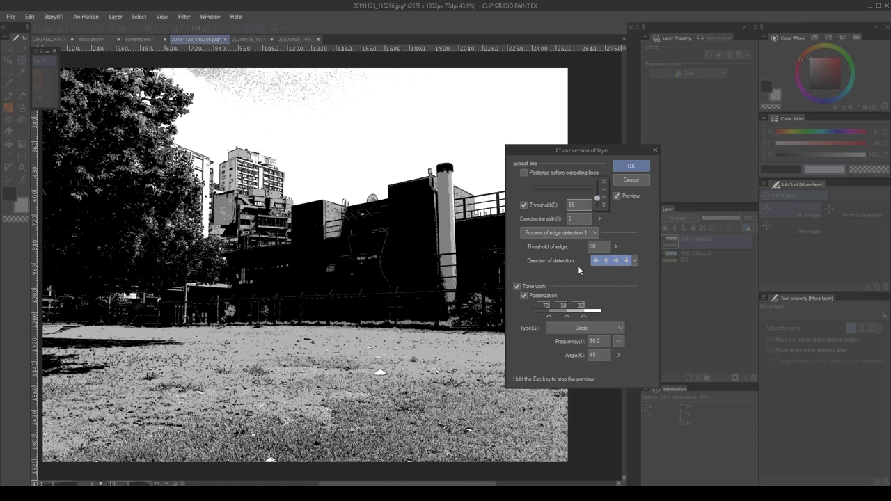
Compare the tones with posterization off and on, and shift the boundaries between the 70, 50 and 30 tone levels.
click(524, 296)
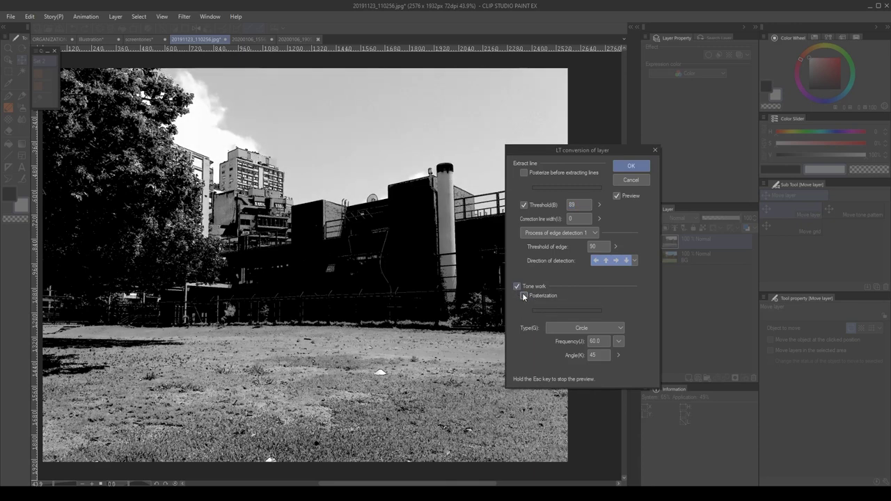
click(523, 296)
drag(581, 153, 676, 154)
drag(680, 317, 637, 320)
mouse_move(671, 317)
mouse_down()
mouse_move(692, 319)
mouse_move(653, 318)
mouse_move(671, 319)
mouse_up()
Try switching individual edge detection directions on and off, and set the correction line width to 1.
click(699, 262)
click(691, 263)
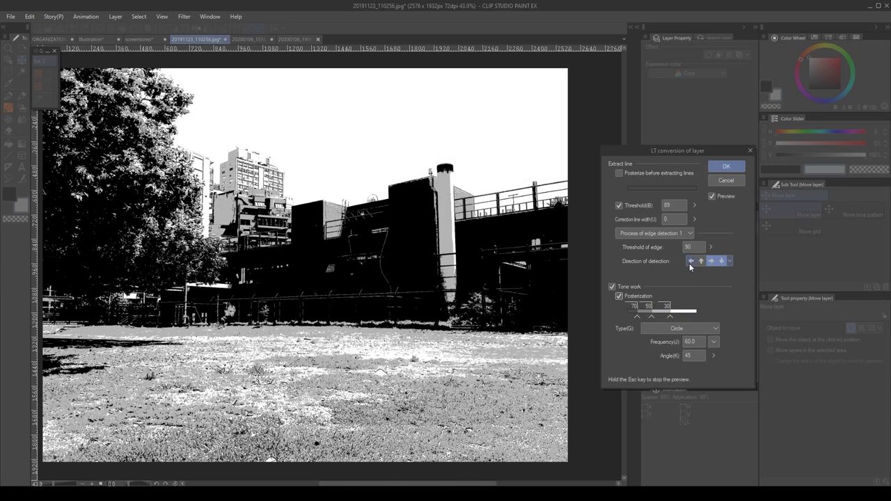
click(702, 262)
click(695, 218)
drag(694, 183, 694, 217)
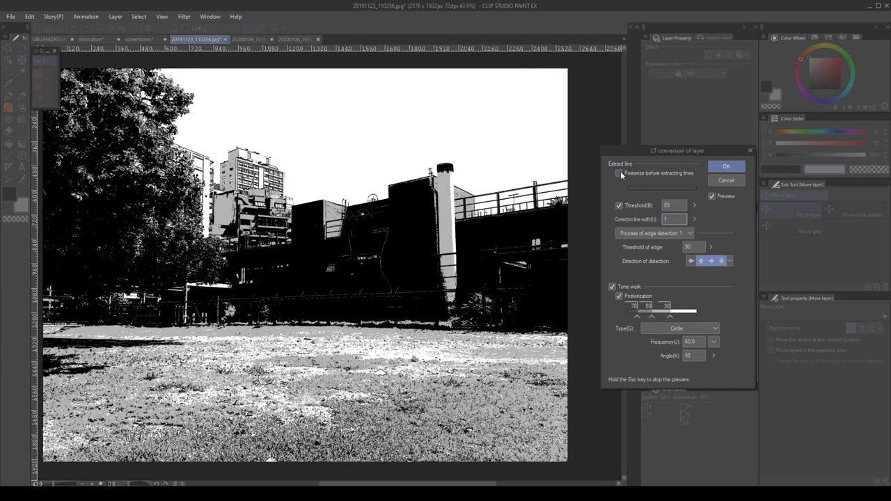
Try posterizing before line extraction with a shifted level boundary.
click(619, 173)
drag(682, 195, 639, 201)
click(618, 173)
Lower the line extraction threshold to 12 and the threshold of edge to 38.
drag(695, 206, 693, 215)
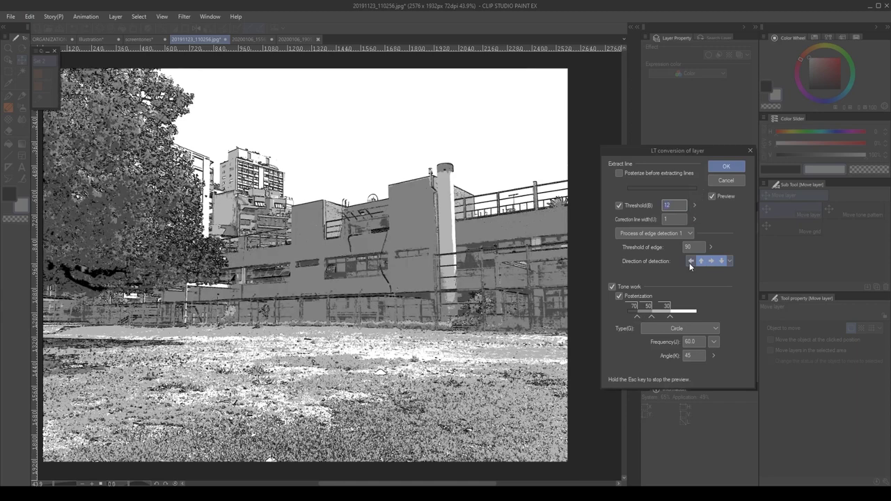
drag(710, 247, 711, 255)
Compare Process of edge detection 2 with process 1, keep process 1, and set the line extraction threshold to 34.
click(677, 234)
click(679, 252)
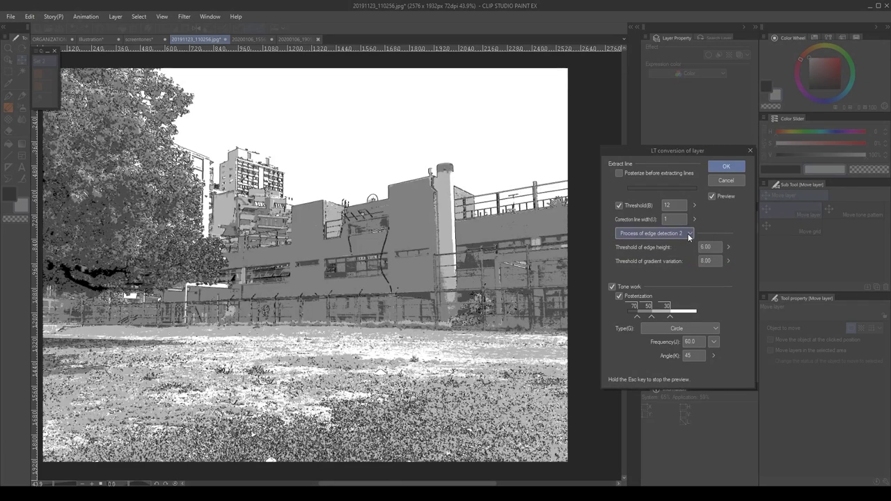
click(689, 235)
click(679, 243)
mouse_move(694, 204)
mouse_down()
mouse_move(694, 197)
mouse_move(695, 205)
mouse_up()
Toggle tone work off and on, re-enable its posterization, and arrange four tone levels at 70, 50, 30 and 15.
click(613, 287)
click(612, 288)
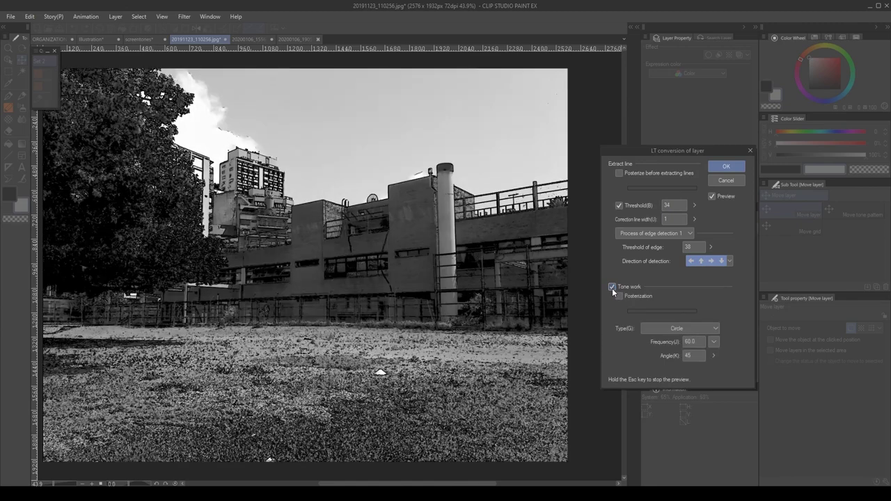
click(619, 296)
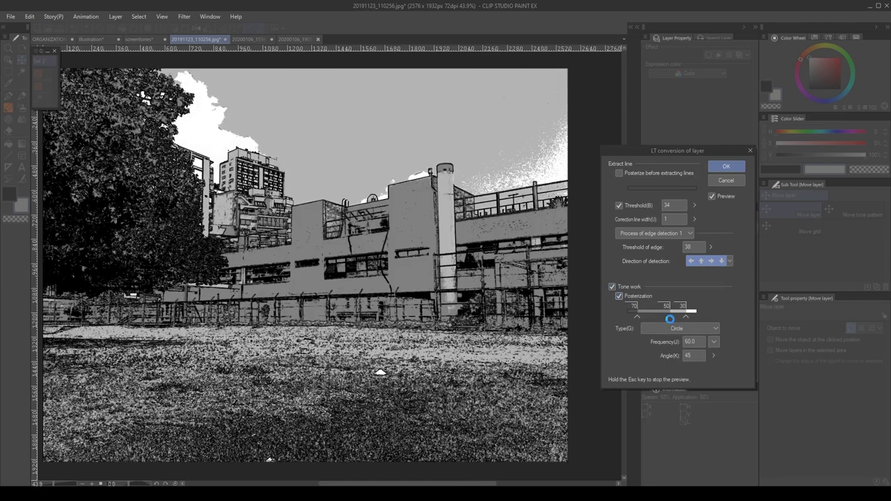
mouse_move(686, 317)
mouse_down()
mouse_move(675, 319)
mouse_move(685, 323)
mouse_up()
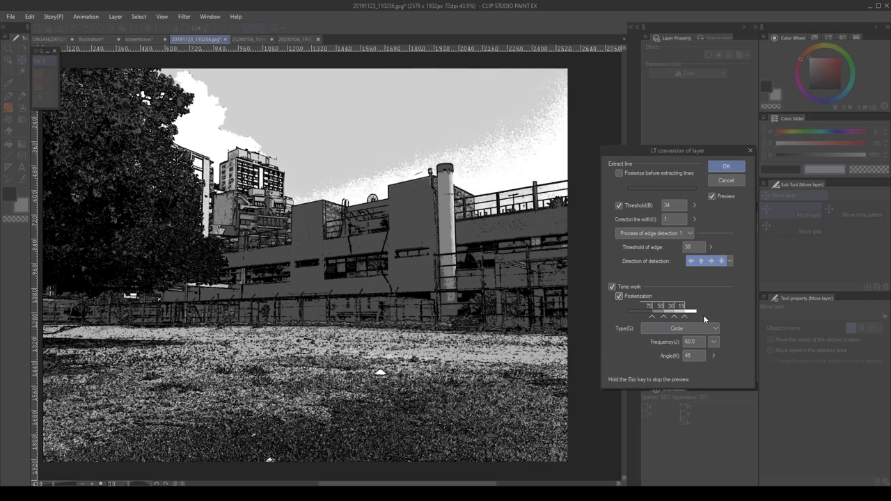
Test moved boundaries for posterizing before line extraction, disable that option, and apply the LT conversion.
click(619, 173)
drag(637, 194, 696, 195)
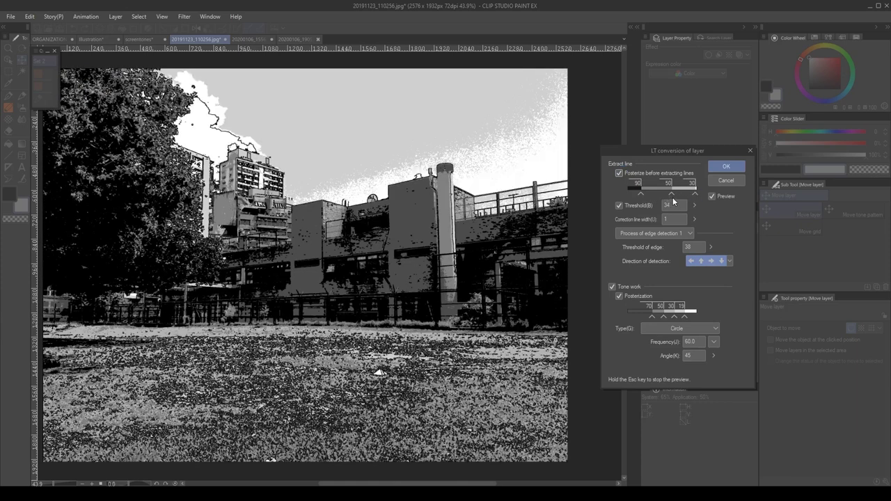
drag(695, 198, 664, 197)
click(618, 173)
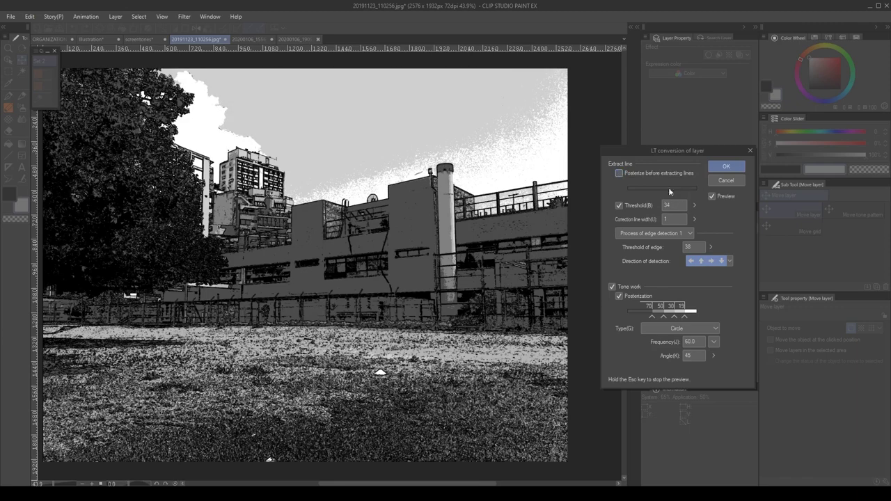
click(726, 166)
Hide the Tone 1 to Tone 4 layers and set the Outline 1 layer's expression color to Monochrome.
click(664, 335)
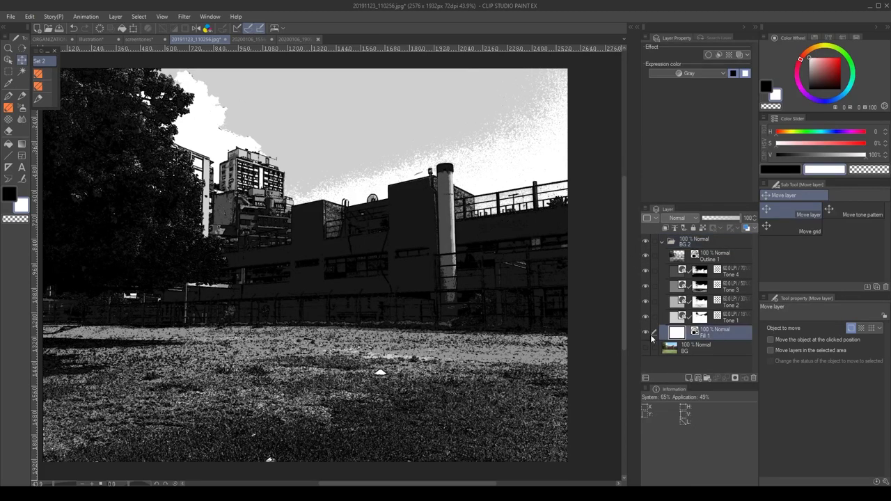
click(739, 321)
click(647, 317)
click(647, 302)
click(646, 286)
click(647, 271)
click(647, 256)
click(647, 256)
click(700, 73)
click(676, 106)
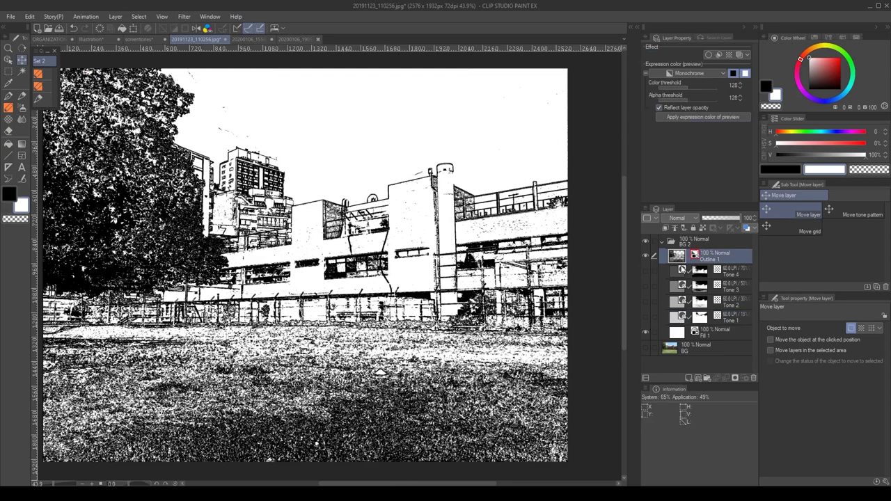
Compare combinations of visible tones over the outline, ending with Tone 4 and Tone 1 shown.
click(728, 271)
click(646, 271)
click(646, 286)
click(646, 285)
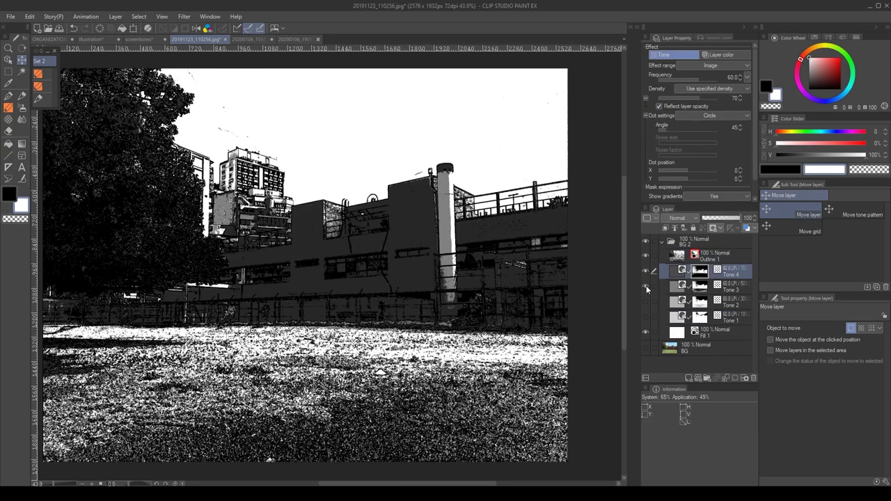
click(645, 316)
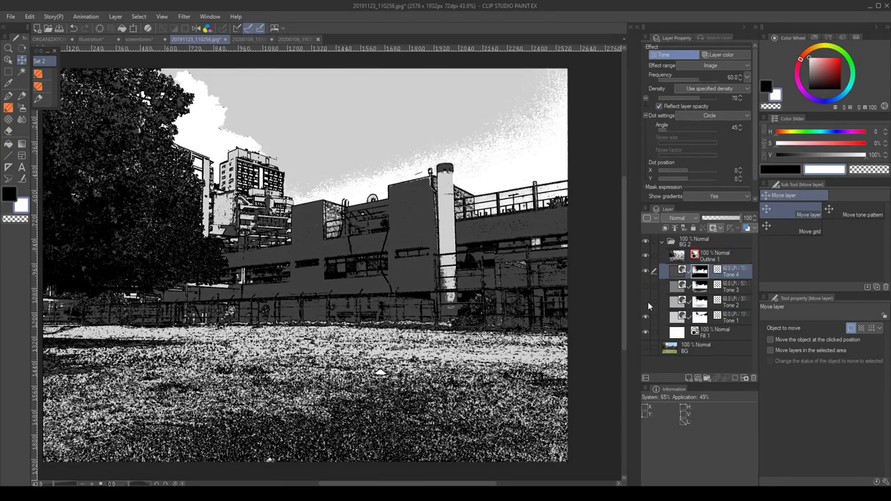
scroll(378, 237, down, 2)
scroll(378, 237, up, 2)
scroll(378, 237, down, 1)
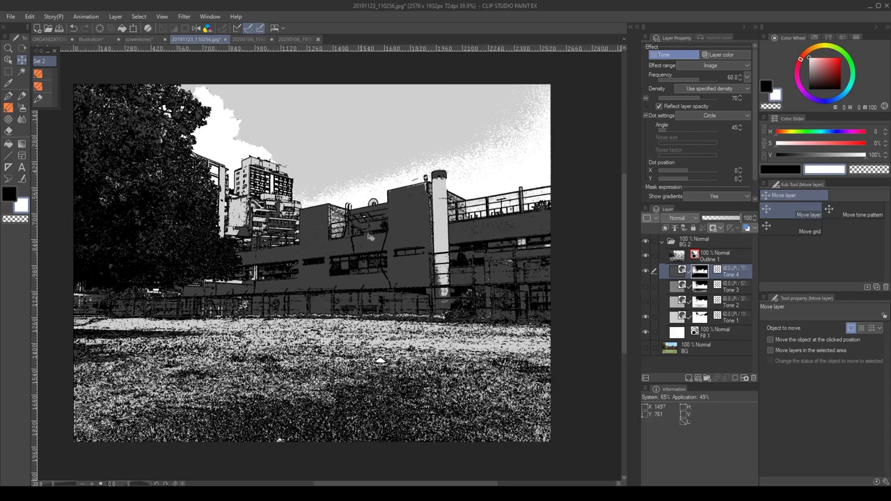
Add a layer mask to the Outline 1 layer and apply its monochrome expression color.
click(724, 256)
click(734, 378)
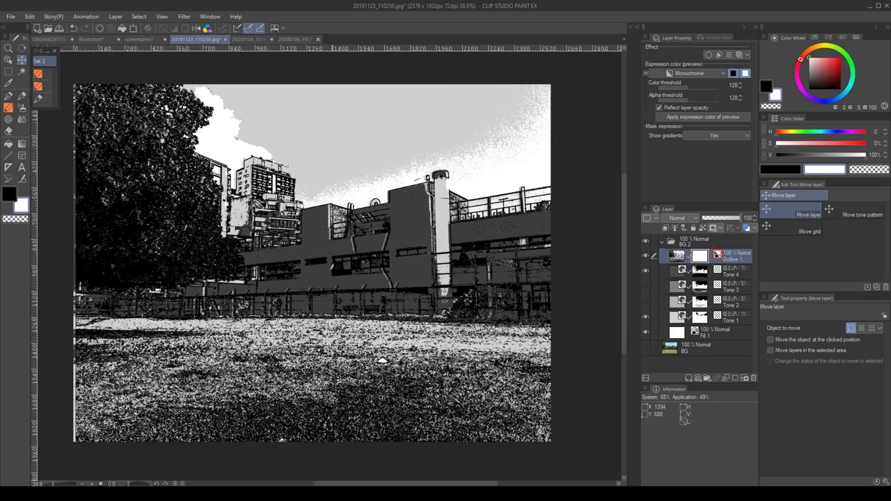
click(703, 117)
Hide Tone 4 and Tone 1, and mask out the outline texture over the foreground grass with the Hard eraser.
key(b)
key(b)
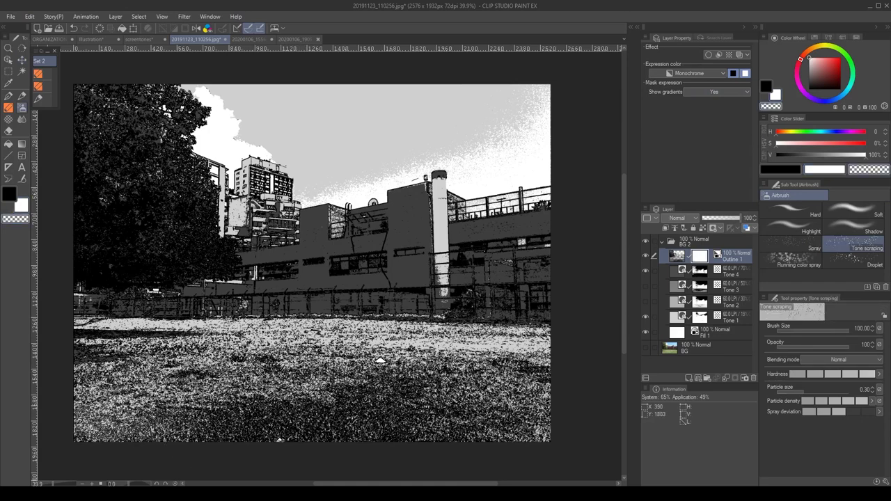
click(645, 271)
click(645, 317)
click(847, 218)
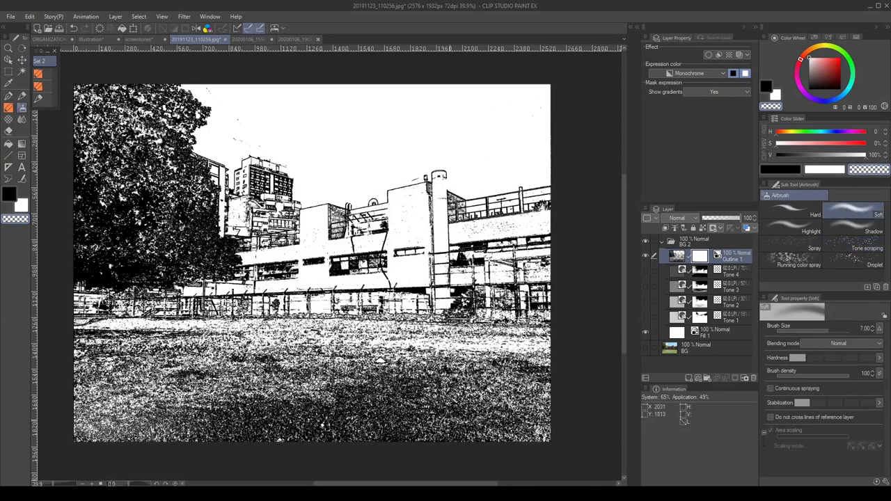
key(e)
mouse_move(546, 414)
mouse_down()
mouse_move(521, 427)
mouse_move(116, 395)
mouse_move(557, 387)
mouse_move(514, 354)
mouse_move(76, 348)
mouse_up()
Compare the tone layers over the masked outline and make Tone 1 to Tone 4 visible again.
click(645, 286)
click(646, 302)
click(647, 316)
click(644, 301)
click(645, 302)
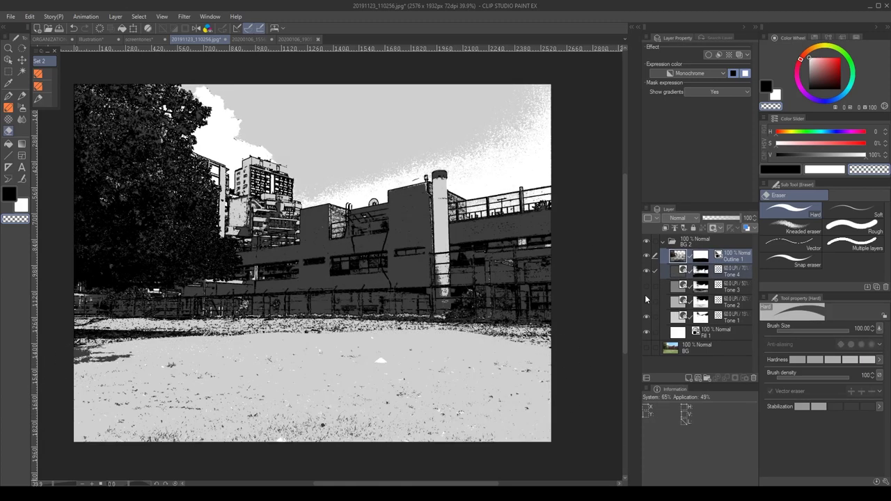
click(646, 302)
Try erasing and scraping the Tone 3 mask over the building with the eraser and the Tone scraping airbrush.
click(702, 286)
mouse_move(373, 198)
mouse_down()
mouse_move(398, 180)
mouse_move(326, 218)
mouse_up()
key(b)
click(837, 219)
click(851, 244)
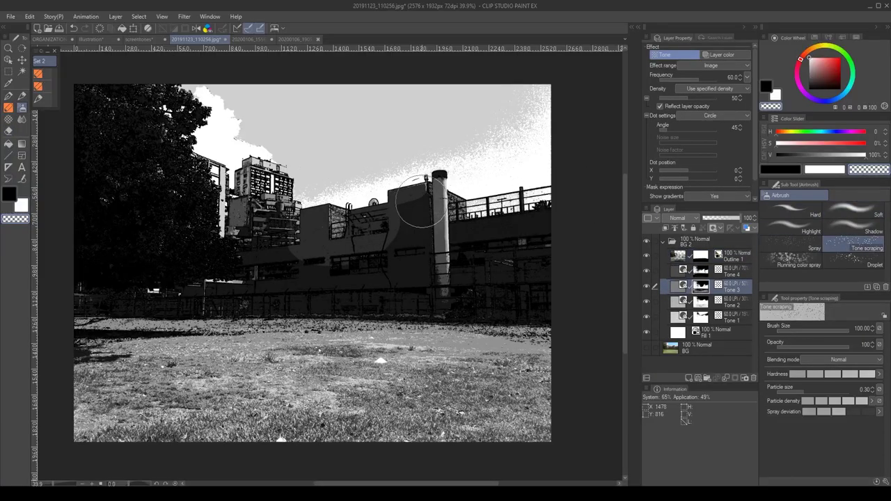
drag(399, 226, 382, 232)
scroll(416, 220, up, 5)
scroll(462, 189, down, 2)
scroll(420, 221, down, 4)
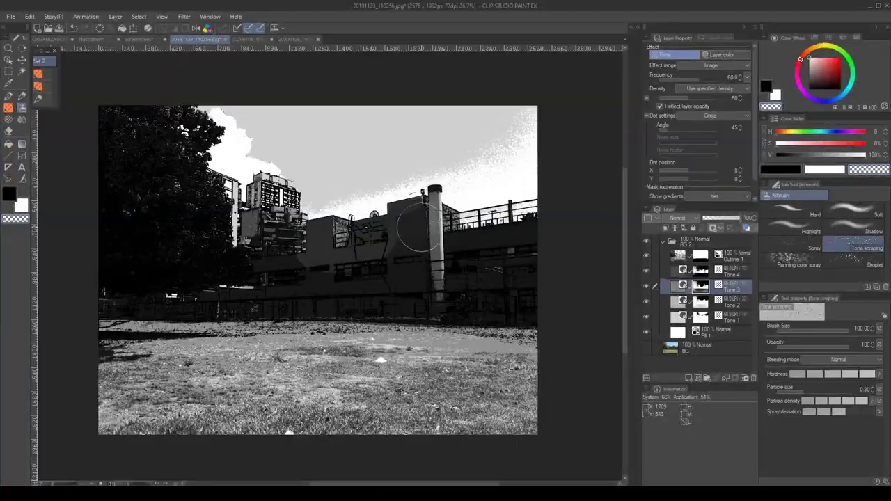
Clear the Tone 3 mask in a rectangular selection covering everything above the grass, and deselect.
key(e)
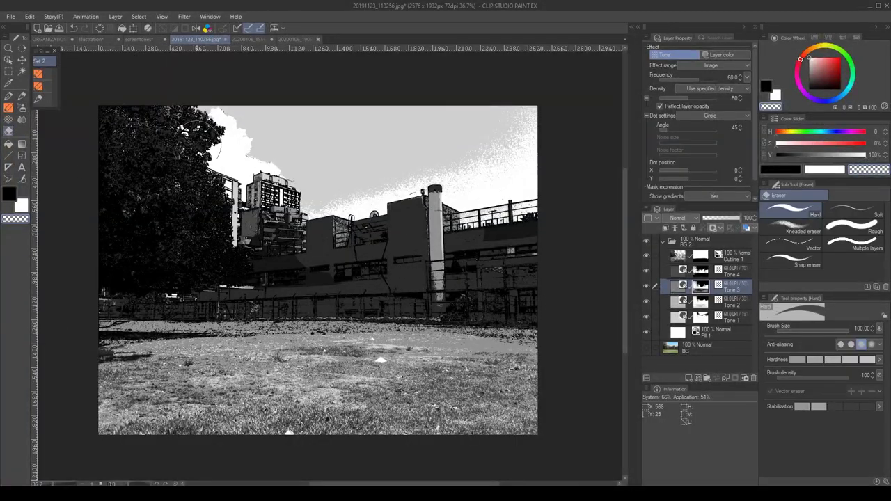
key(m)
drag(85, 99, 579, 328)
key(Delete)
key(ctrl+d)
key(b)
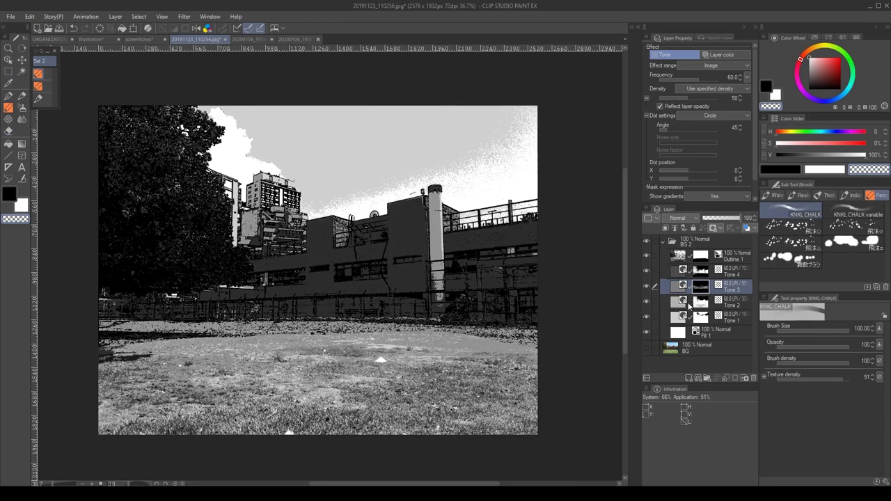
Hide the Tone 2 layer and compare the image with Tone 1 hidden and shown.
click(696, 307)
click(645, 301)
click(645, 300)
click(645, 301)
click(645, 316)
click(645, 316)
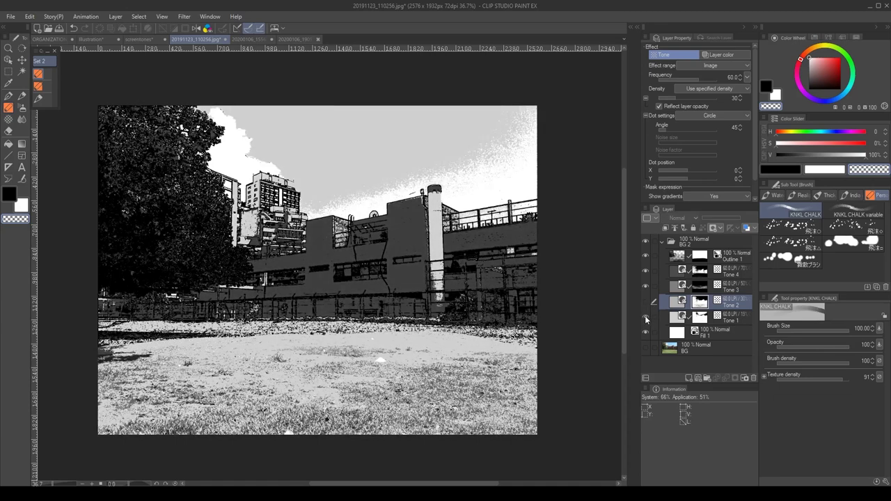
Erase Tone 1 through its mask over the foreground grass and the sky beside the cloud.
click(699, 319)
mouse_move(259, 419)
mouse_down()
mouse_move(107, 390)
mouse_move(348, 425)
mouse_move(501, 404)
mouse_move(417, 394)
mouse_move(132, 410)
mouse_move(543, 358)
mouse_move(324, 374)
mouse_move(86, 369)
mouse_up()
mouse_move(240, 98)
mouse_down()
mouse_move(288, 169)
mouse_move(233, 89)
mouse_move(264, 152)
mouse_move(332, 202)
mouse_up()
key(b)
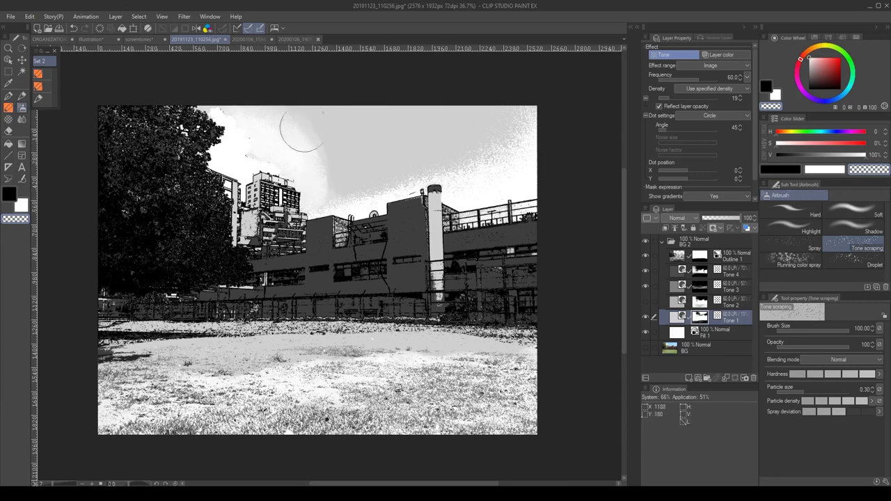
scroll(281, 182, down, 2)
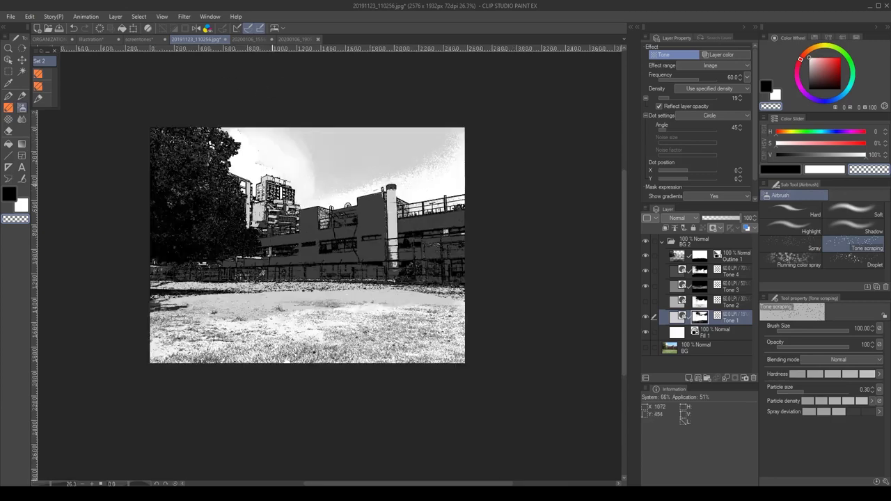
scroll(353, 209, up, 2)
Scrape a grainy texture into the Tone 4 mask over the building walls with the Tone scraping airbrush.
click(700, 271)
drag(358, 174, 363, 201)
drag(284, 201, 277, 183)
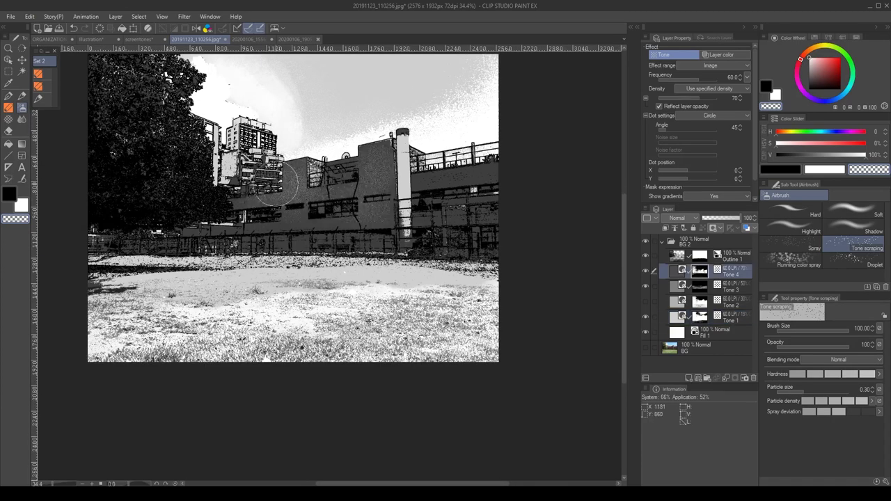
Add a new raster layer above the Outline 1 layer.
click(677, 255)
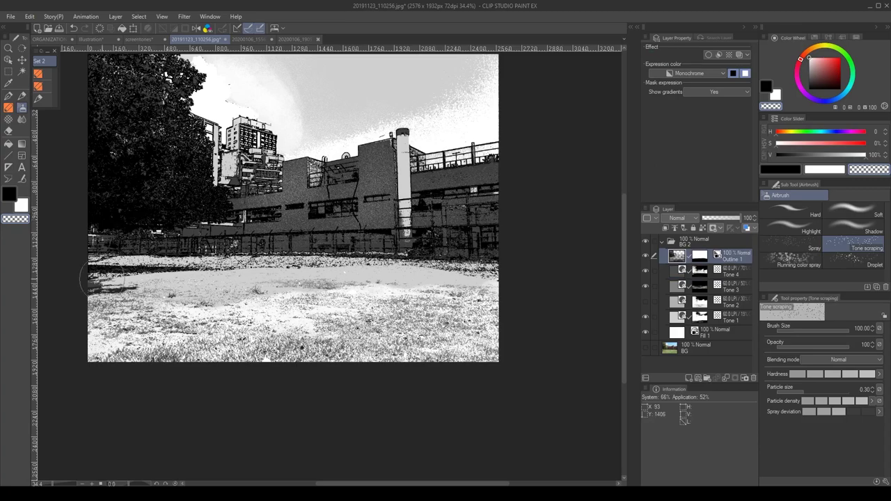
scroll(444, 243, up, 4)
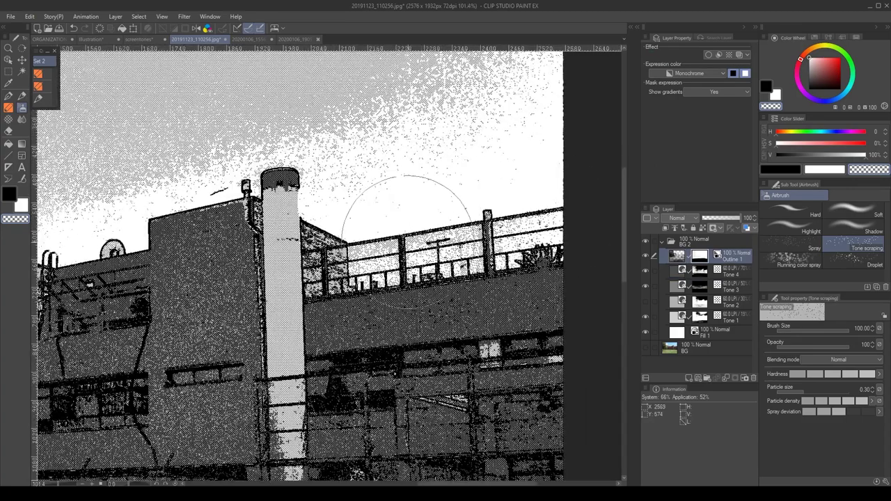
scroll(444, 333, down, 4)
drag(376, 396, 415, 313)
click(687, 378)
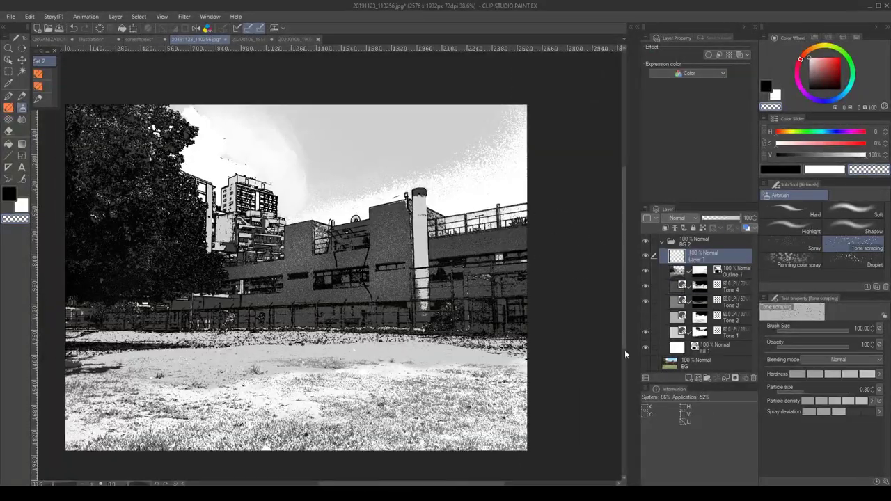
Switch to the G-pen and set its brush size to 5.
key(p)
scroll(412, 237, up, 3)
scroll(412, 236, down, 2)
key(])
key(])
key(])
key(])
key(])
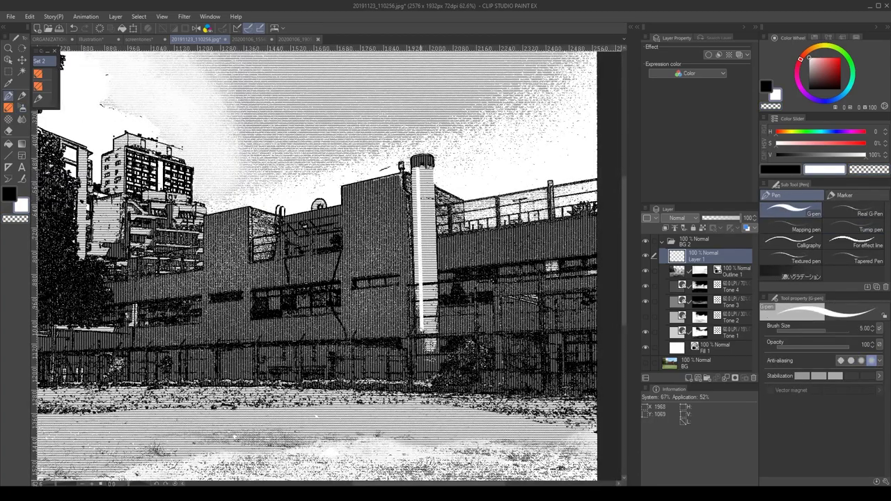
scroll(413, 234, down, 2)
scroll(413, 234, up, 3)
Switch to the Tone scraping airbrush and reduce its brush size to 15.
key(e)
key(b)
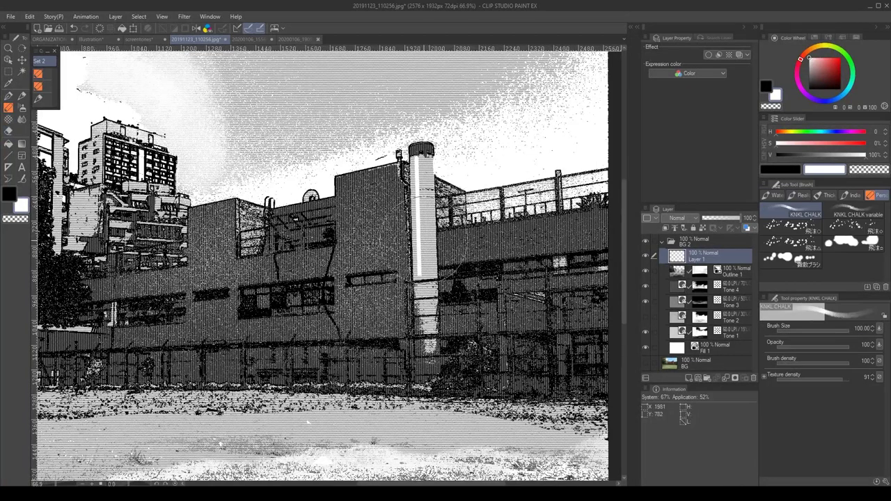
key([)
key([)
key([)
key([)
key([)
key([)
key([)
key([)
key([)
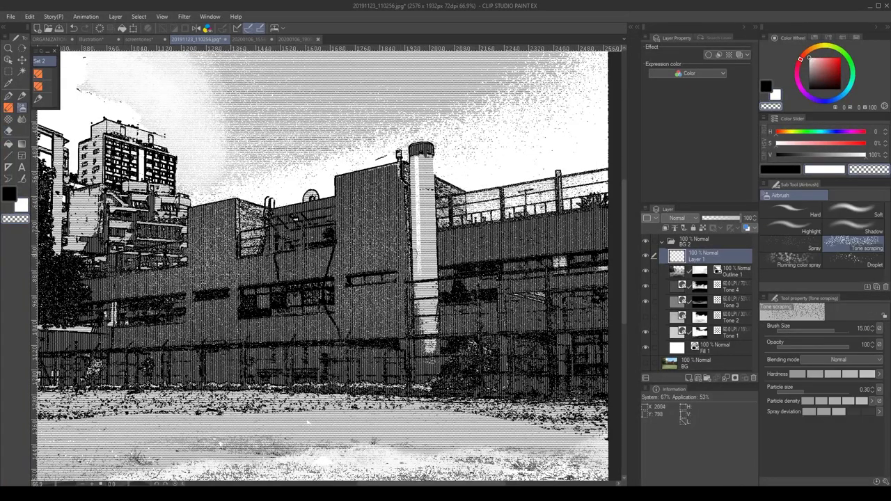
scroll(417, 234, down, 4)
scroll(405, 239, up, 3)
key(c)
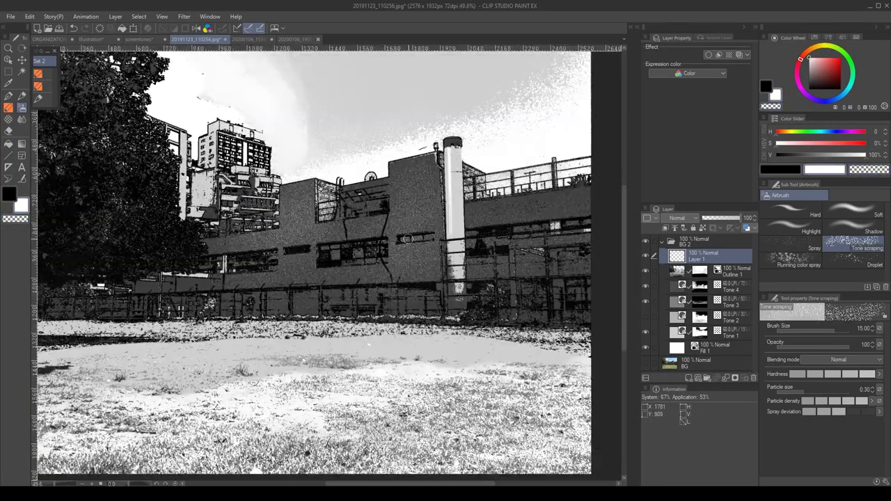
Reduce the Tone scraping brush to 2.5 and paint the small window row beside the chimney white on the new layer.
scroll(405, 238, up, 5)
key([)
key([)
key([)
key([)
key([)
key([)
key([)
key([)
key([)
drag(369, 238, 521, 227)
scroll(297, 248, down, 6)
scroll(236, 271, up, 7)
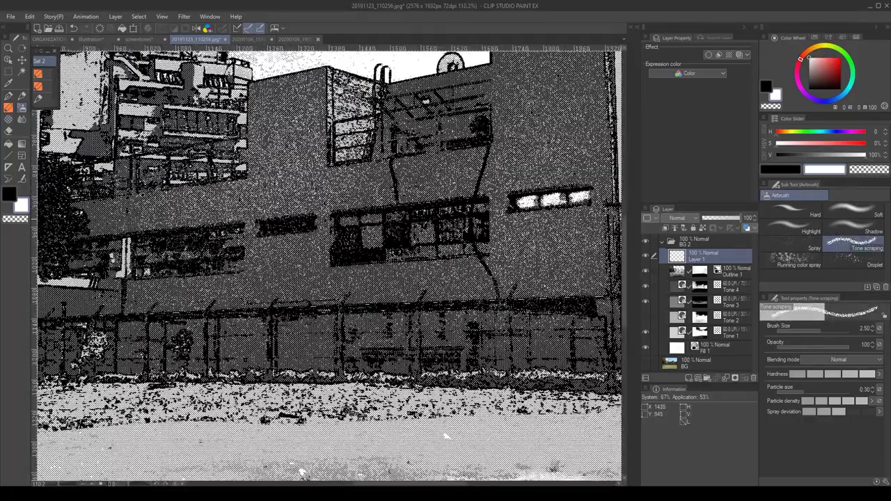
Check the building photo with the Outline 1, Tone 4 and Tone 3 layers hidden and shown, and make Tone 2 visible.
scroll(412, 234, down, 6)
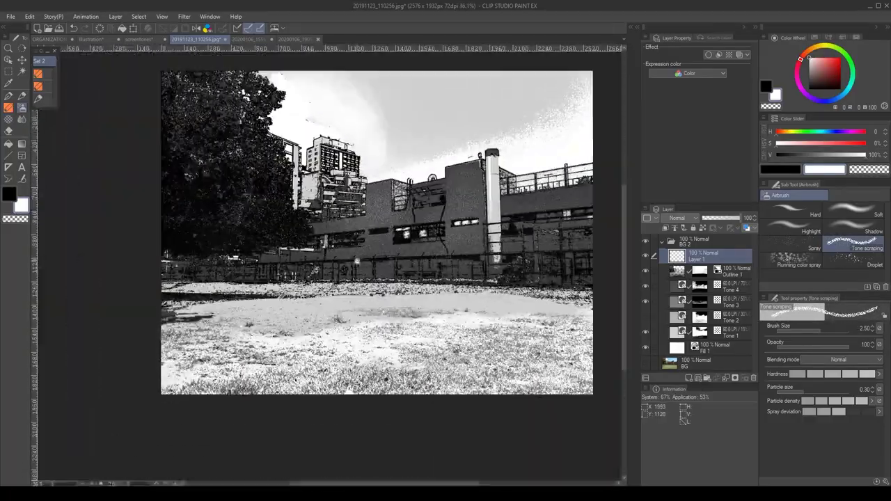
scroll(412, 234, down, 1)
click(646, 271)
click(645, 271)
click(646, 286)
click(645, 286)
click(646, 301)
click(645, 301)
click(646, 318)
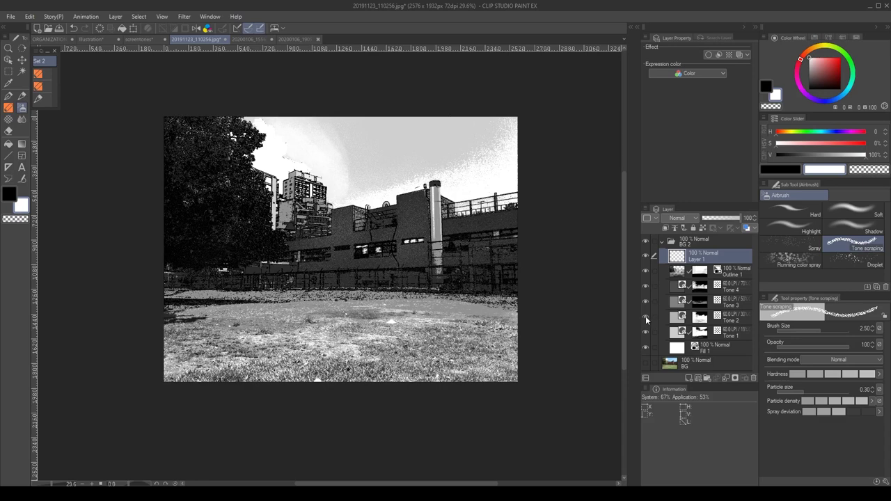
scroll(479, 301, down, 3)
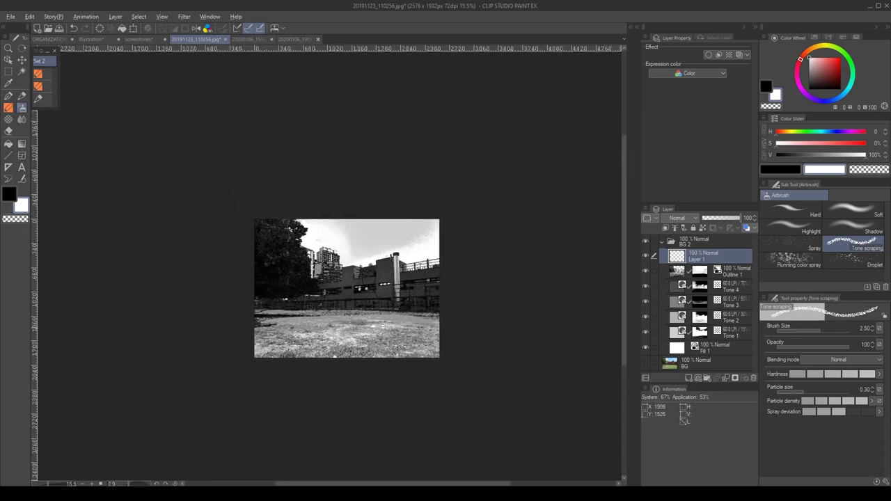
scroll(369, 310, up, 1)
scroll(376, 308, up, 2)
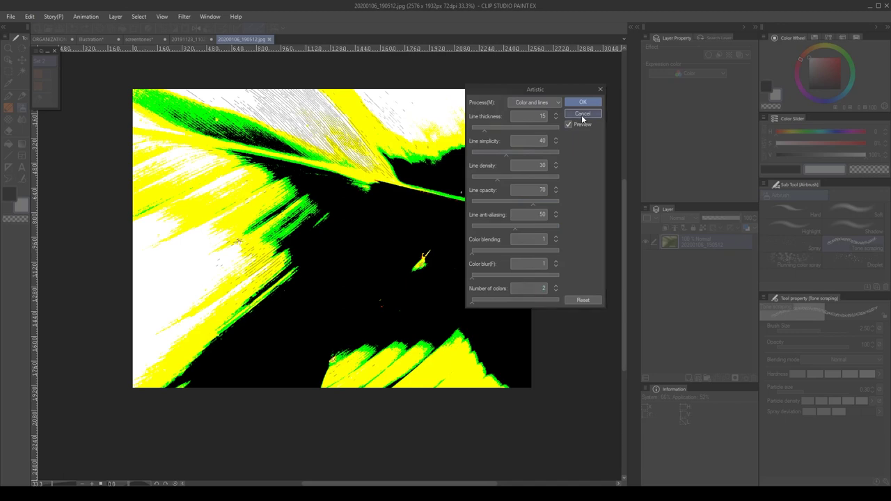
Discard the Artistic filter on the leaf photo and try Posterization with 2 gradients.
click(582, 116)
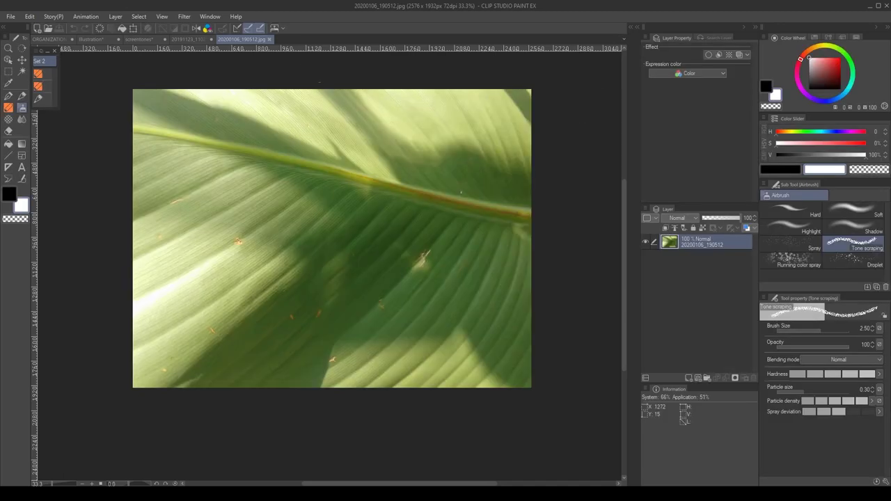
click(210, 17)
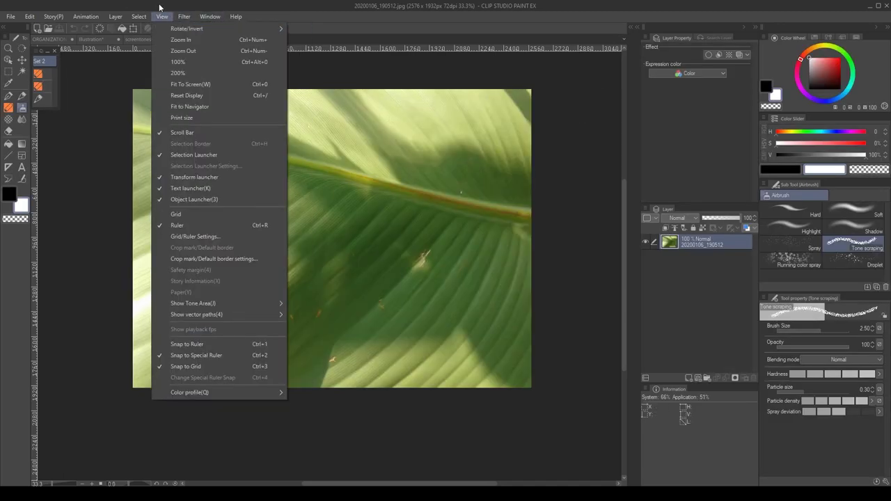
mouse_move(91, 126)
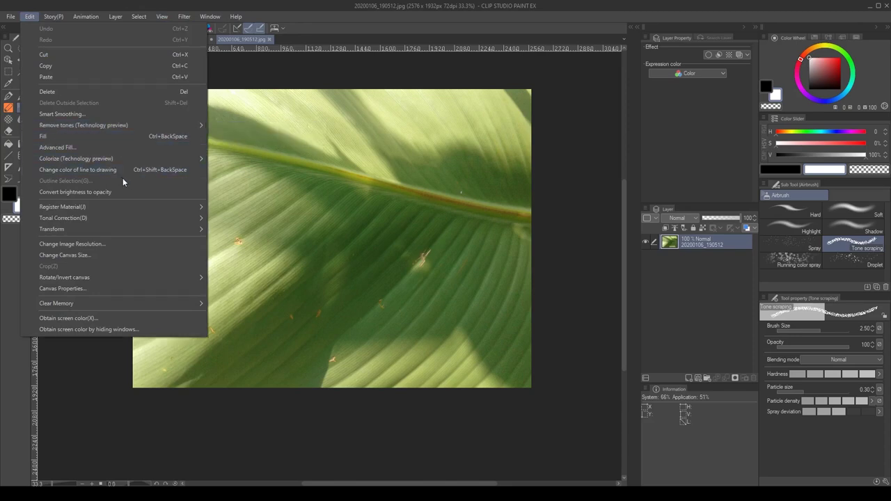
mouse_move(134, 216)
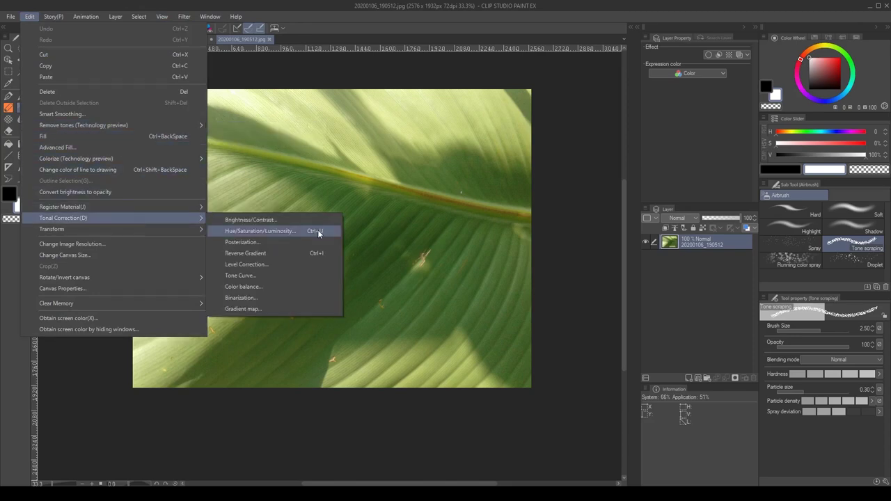
click(271, 241)
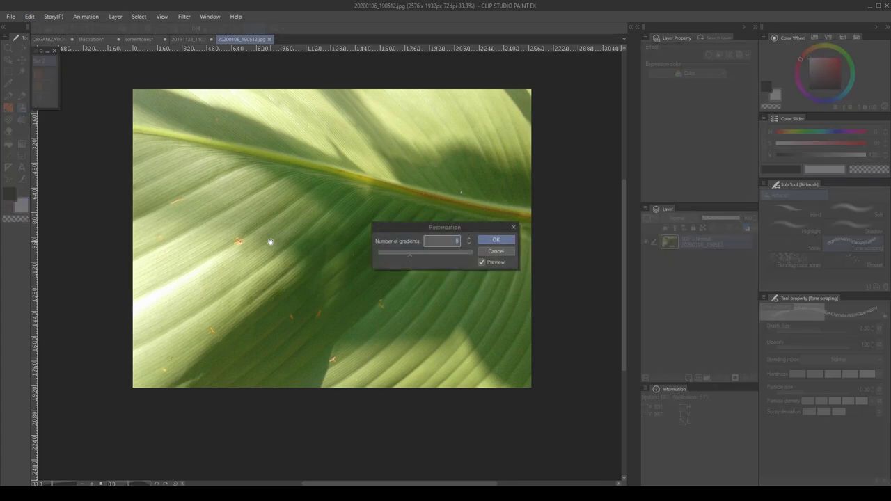
drag(414, 262, 237, 260)
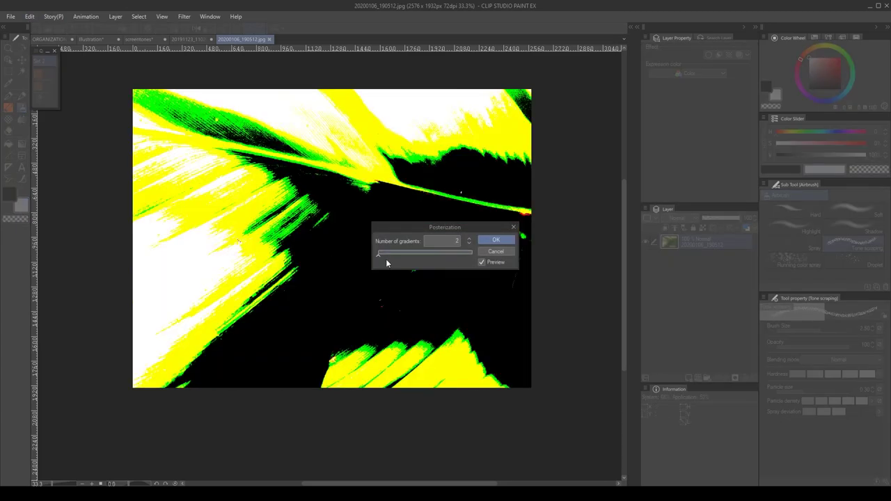
click(508, 252)
Apply Binarization to the leaf photo, lowering the threshold to turn more of the leaf white.
click(29, 16)
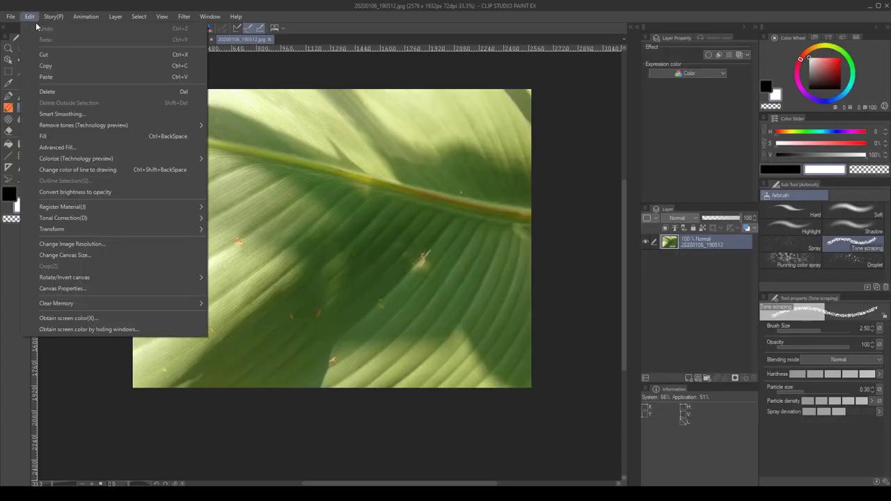
mouse_move(161, 229)
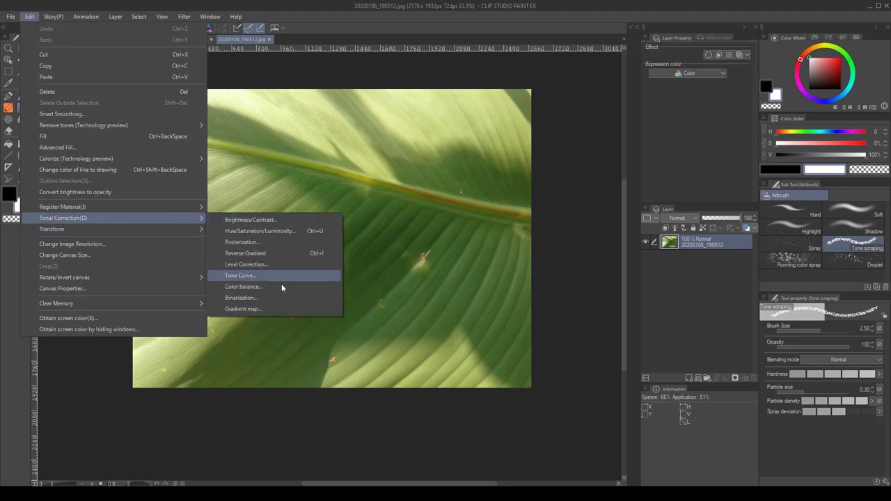
click(285, 298)
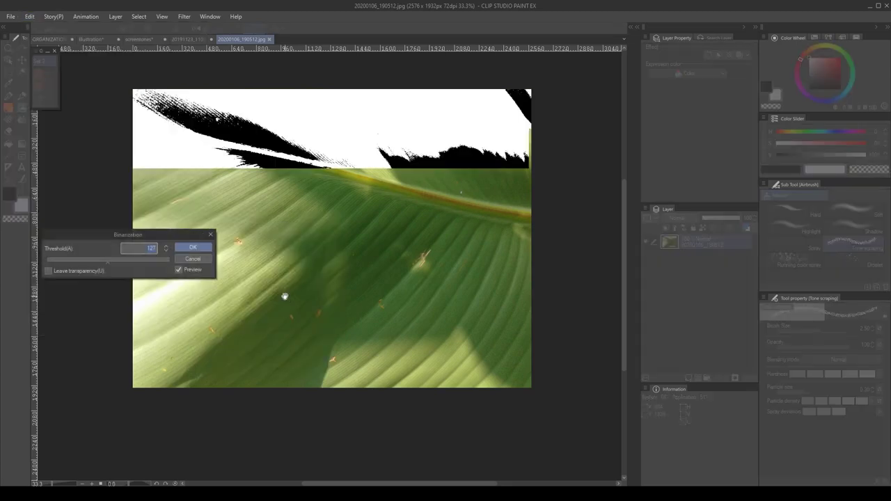
mouse_move(164, 241)
mouse_down()
mouse_move(226, 241)
mouse_move(171, 241)
mouse_up()
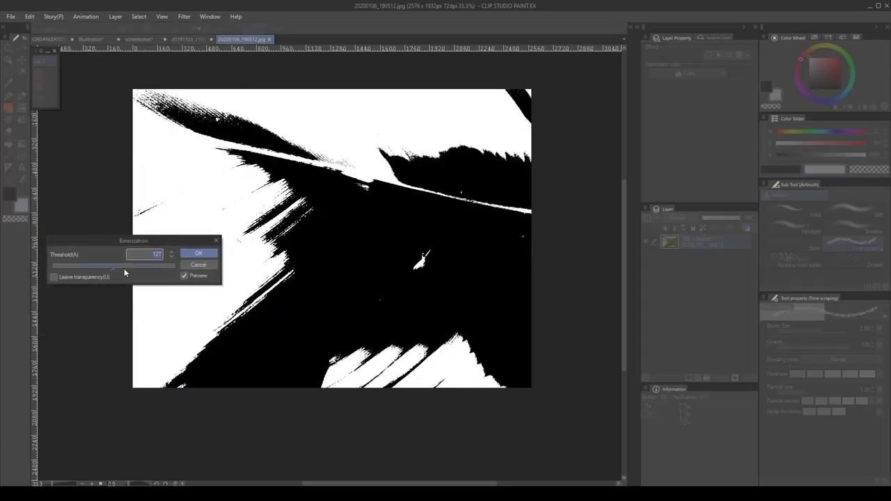
mouse_move(112, 267)
mouse_down()
mouse_move(77, 268)
mouse_move(137, 276)
mouse_move(93, 271)
mouse_up()
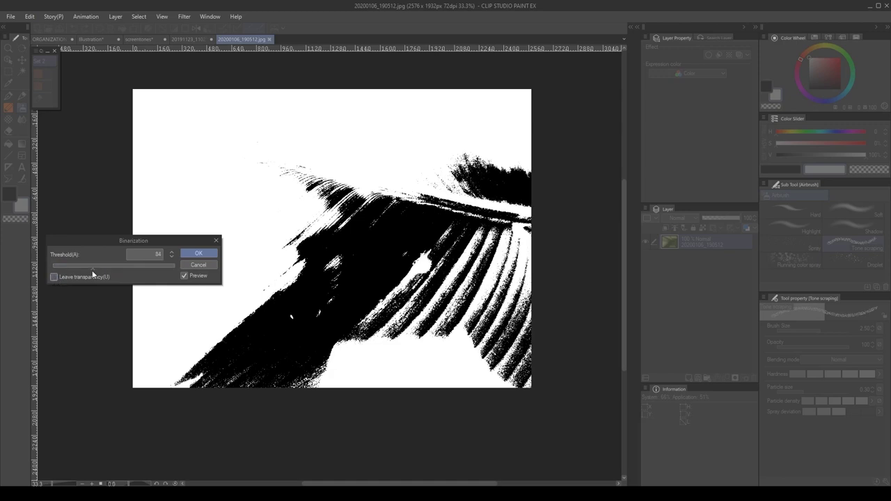
drag(93, 267, 102, 270)
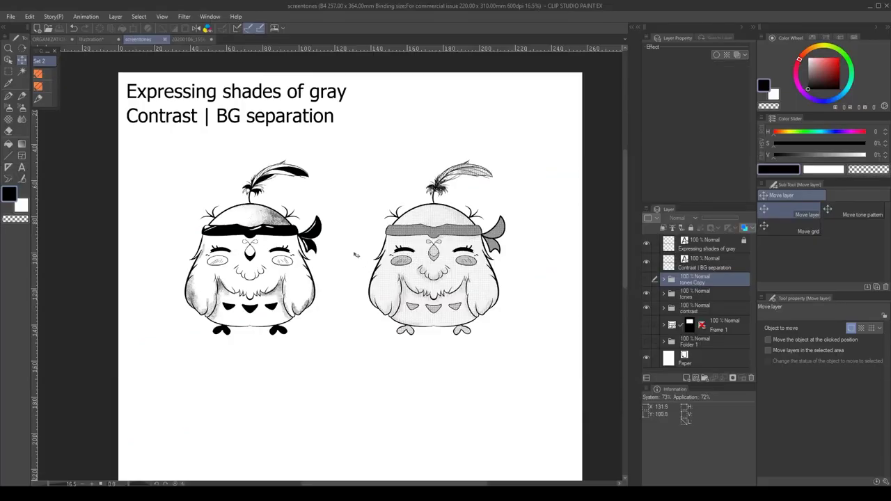
Compare the bird in the contrast folder with the bird in the tones folder on the screentones page.
scroll(243, 233, up, 1)
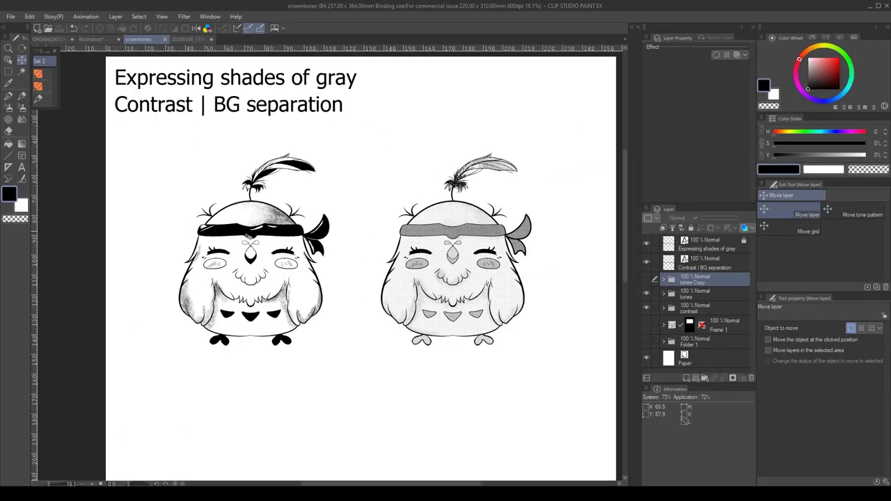
scroll(276, 252, up, 1)
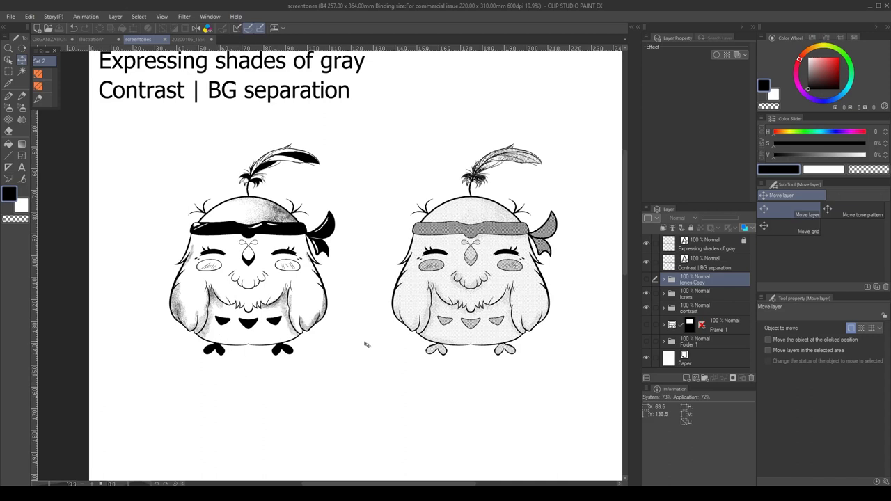
click(692, 309)
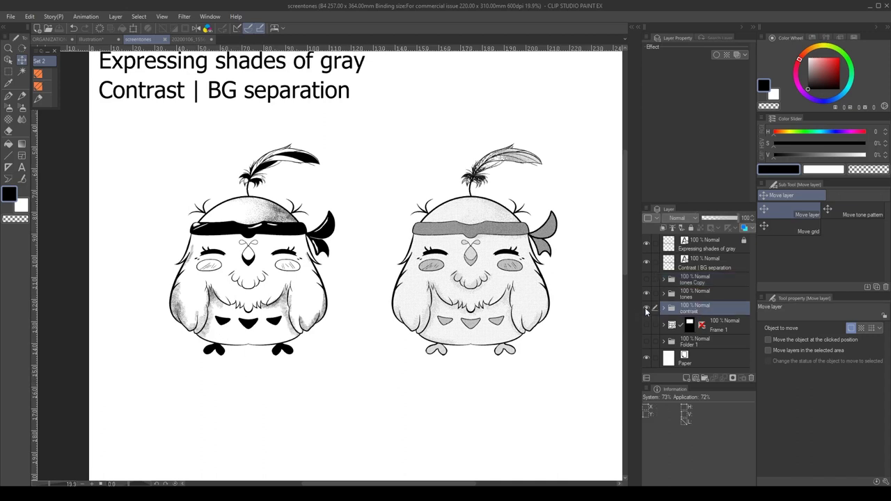
click(646, 308)
drag(487, 343, 451, 337)
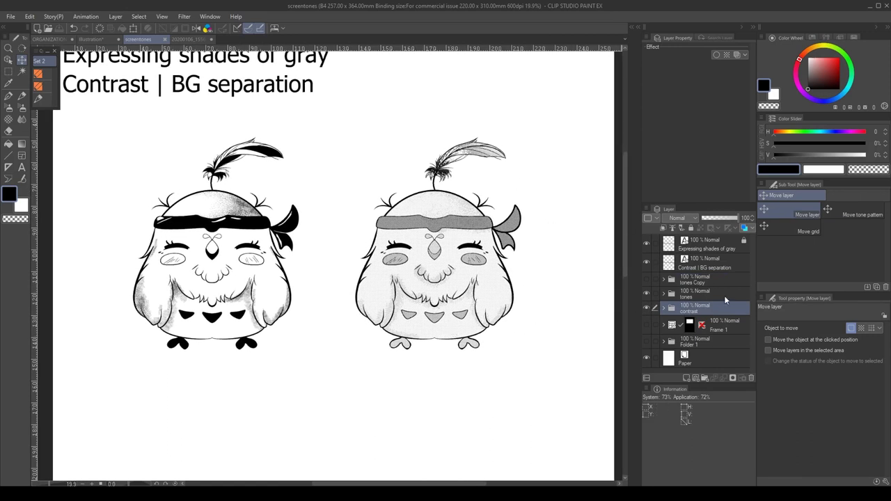
click(709, 290)
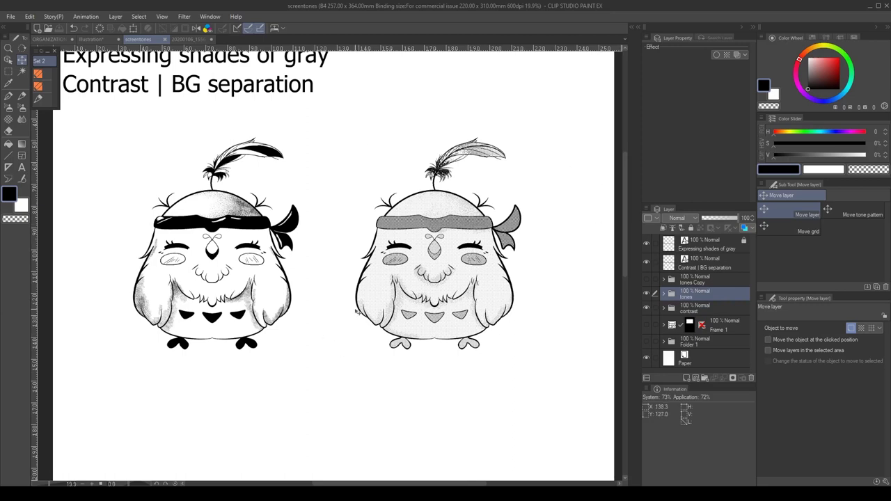
scroll(355, 311, down, 3)
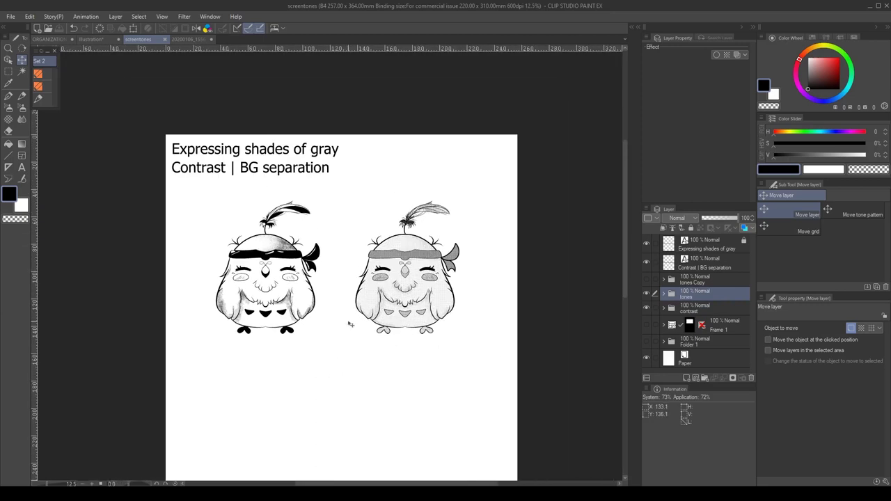
scroll(350, 324, up, 3)
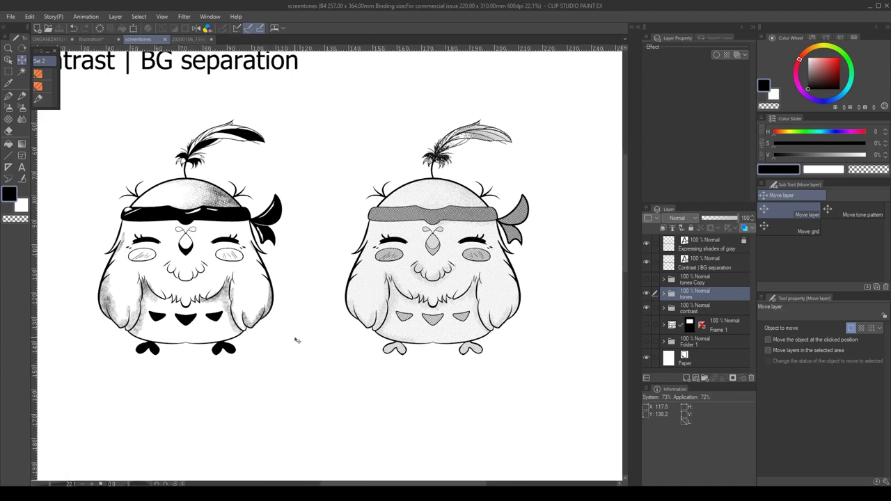
Show the tones Copy folder and examine the third bird's tones and shading against the two birds above it.
scroll(297, 340, down, 1)
click(646, 280)
scroll(438, 383, down, 2)
drag(436, 386, 448, 312)
scroll(431, 343, up, 2)
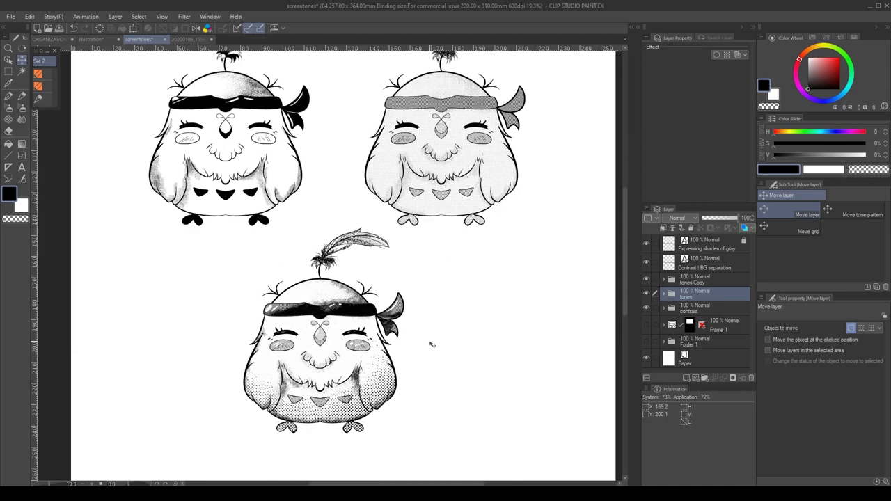
drag(431, 345, 459, 362)
scroll(462, 365, down, 1)
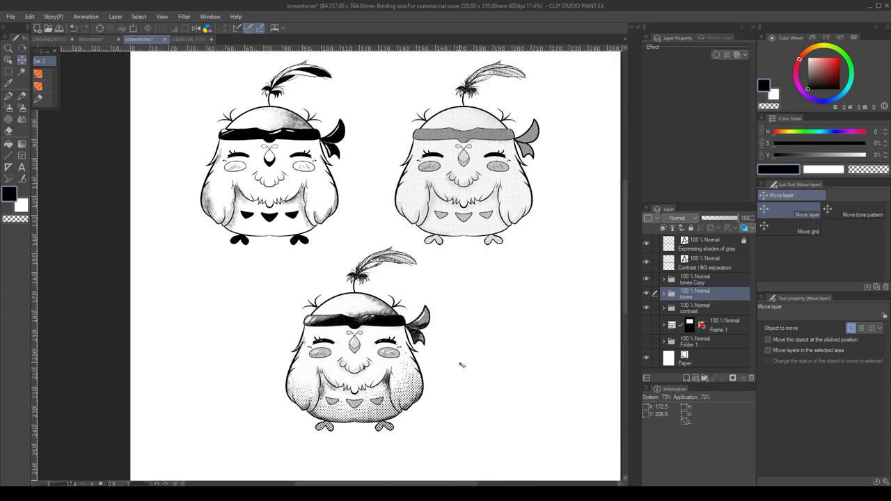
drag(482, 362, 466, 371)
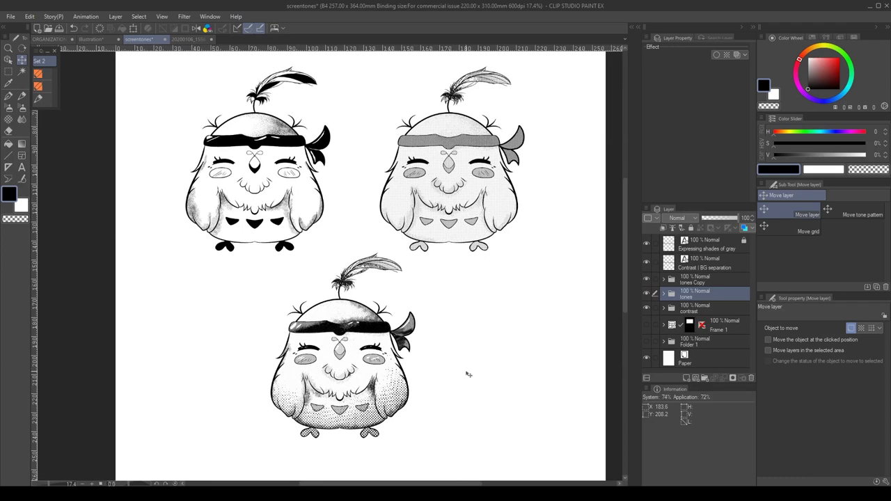
drag(431, 458, 421, 376)
scroll(426, 350, up, 2)
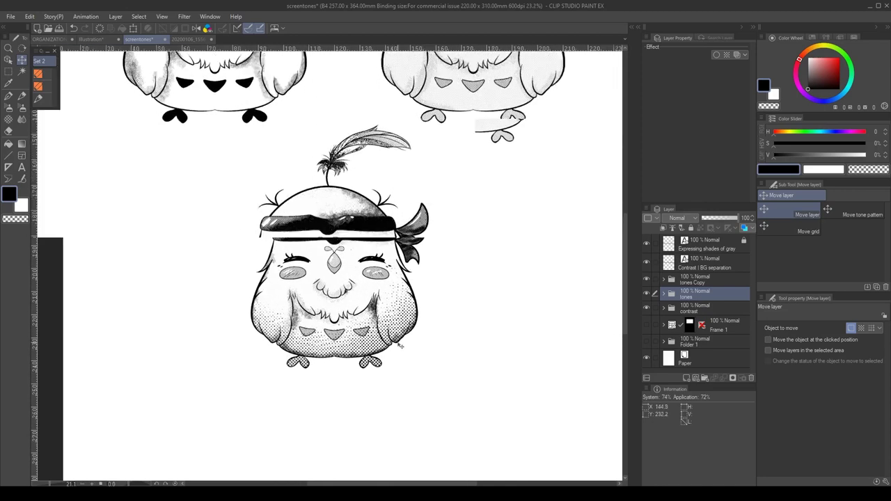
drag(396, 328, 420, 388)
scroll(421, 388, up, 2)
scroll(430, 414, down, 4)
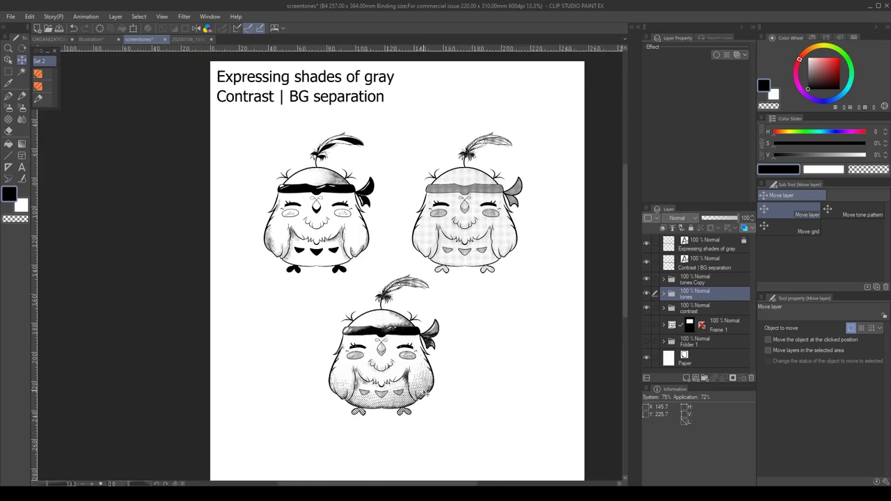
drag(462, 438, 430, 412)
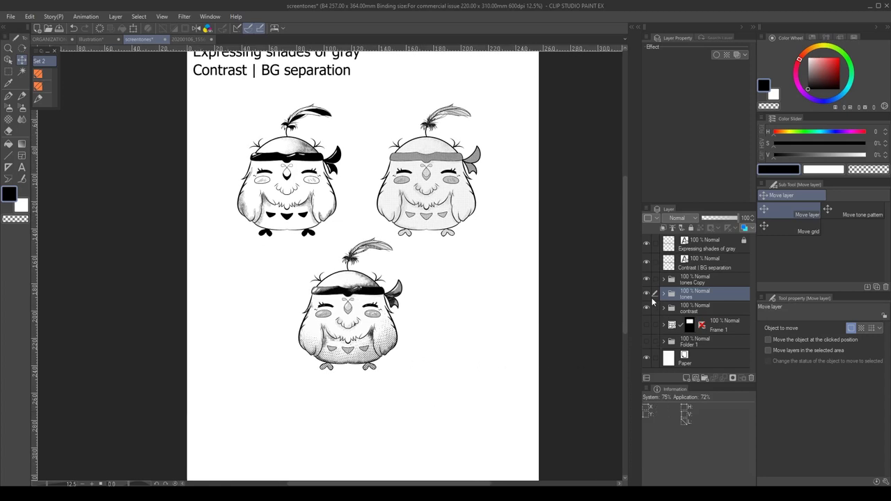
Hide the tones Copy, tones and contrast folders and show the Frame 1 comic panel.
click(647, 294)
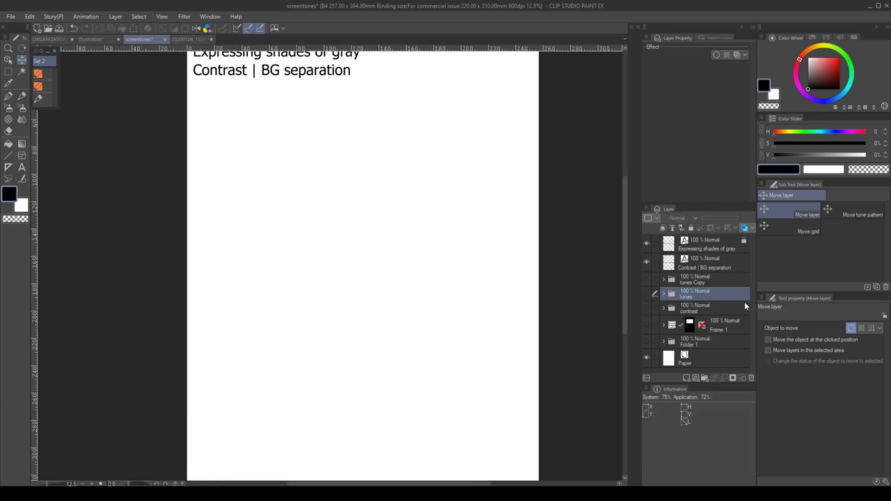
click(718, 333)
click(646, 324)
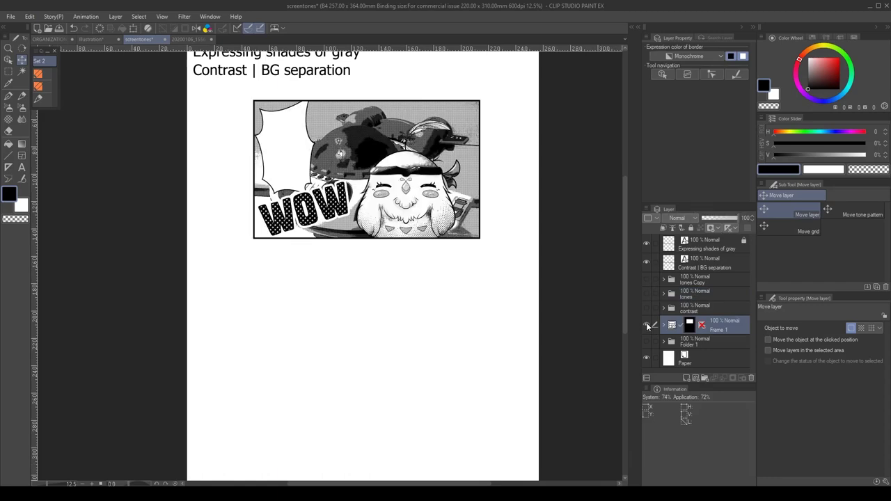
drag(433, 143, 436, 174)
drag(408, 227, 437, 273)
scroll(436, 282, down, 1)
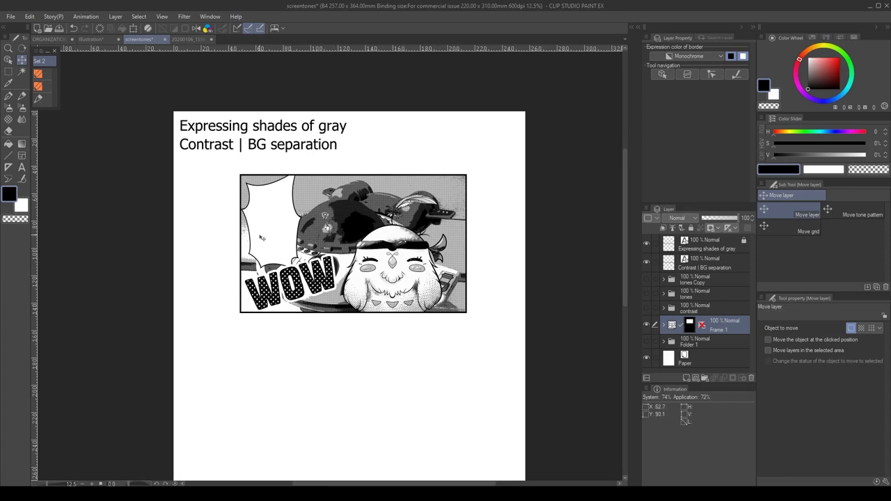
Expand Frame 1 and its Folder 2 in the layer list to reach the tones Copy 2 and BG folders.
click(664, 325)
scroll(700, 339, down, 1)
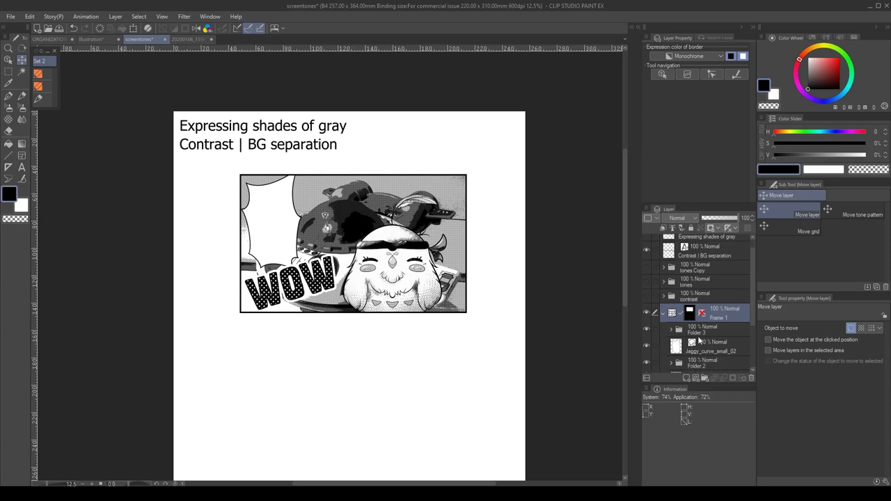
scroll(699, 337, down, 2)
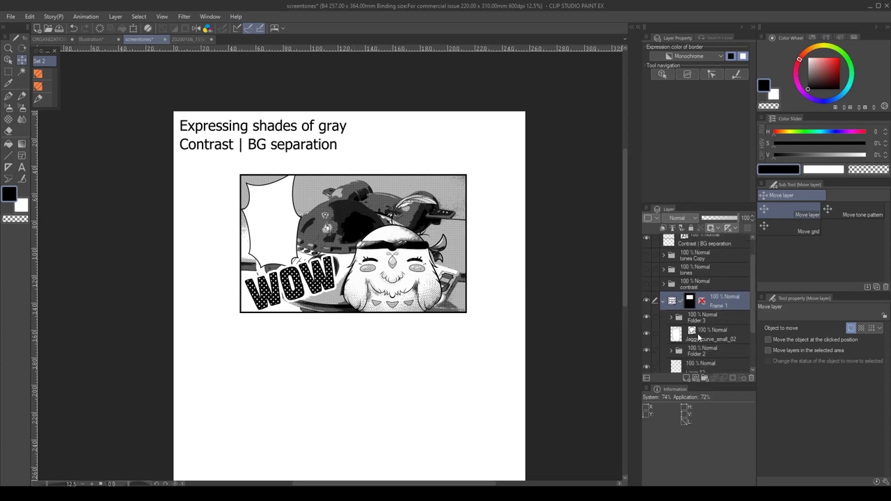
scroll(699, 338, down, 1)
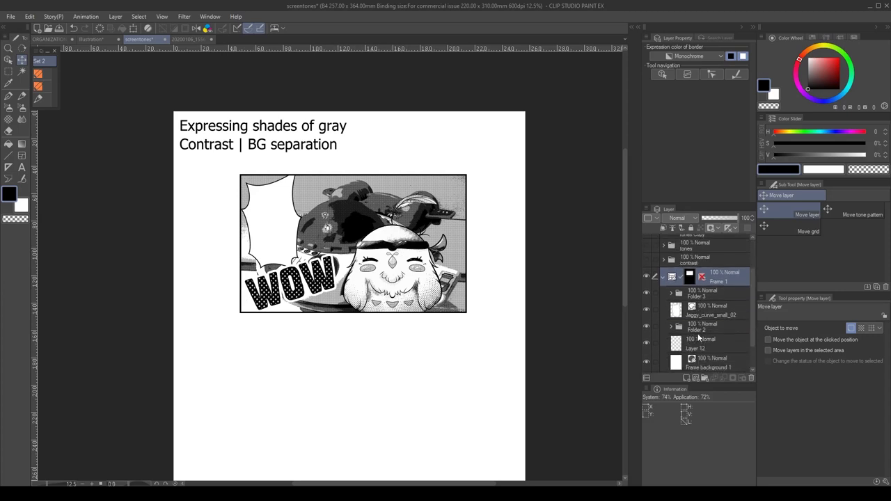
scroll(697, 330, down, 1)
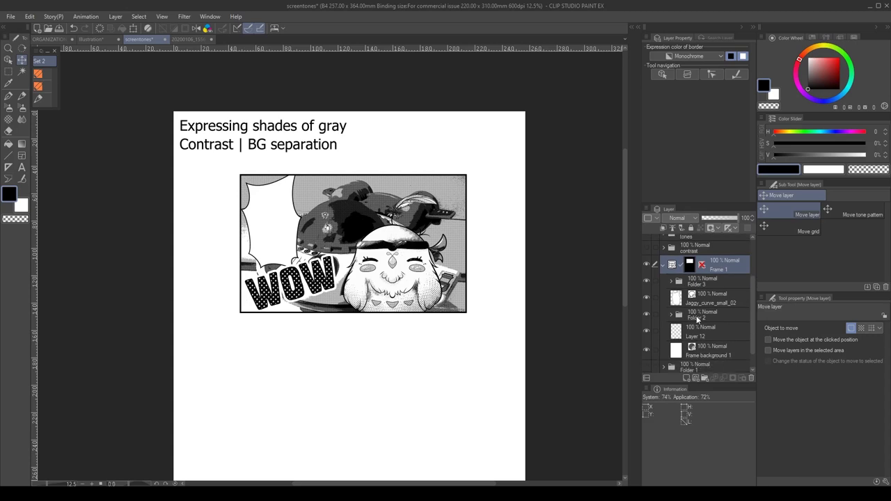
scroll(697, 319, down, 2)
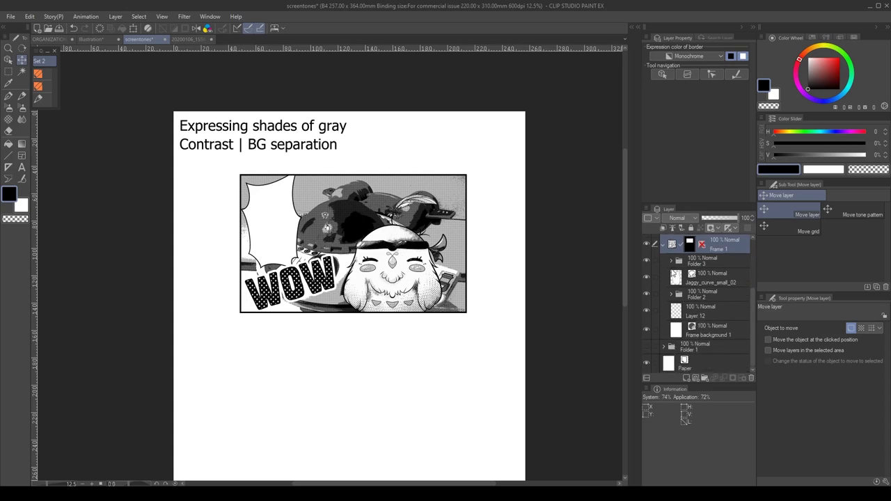
click(671, 297)
scroll(694, 314, down, 1)
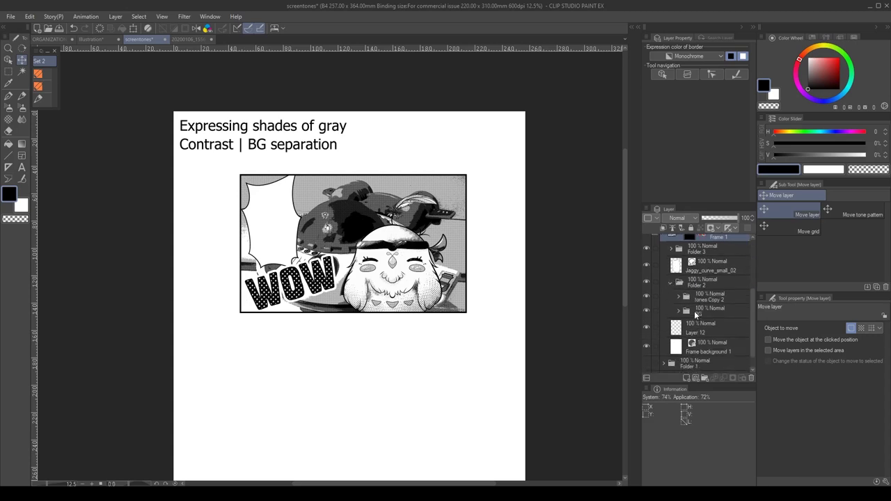
Identify the tones Copy 2 folder by switching its visibility off and on, and expand it to find Layer 9 Copy 2.
click(686, 300)
click(646, 297)
click(647, 297)
click(678, 297)
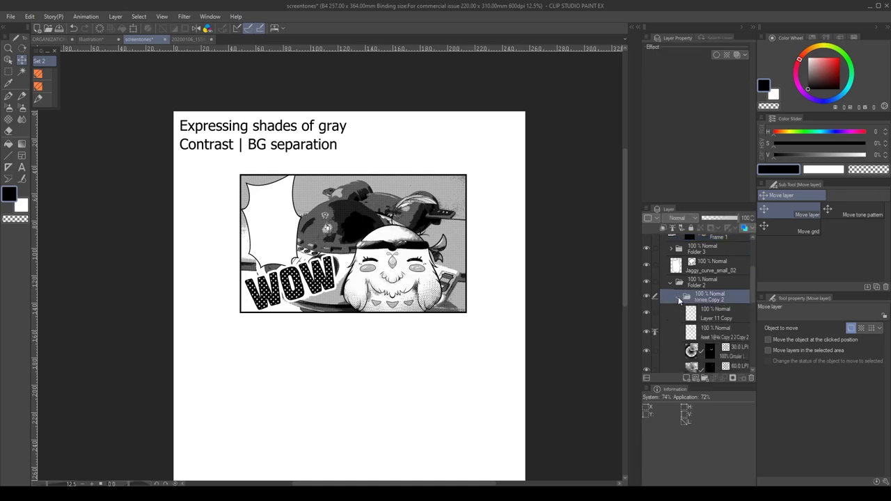
scroll(701, 322, down, 2)
scroll(701, 323, down, 4)
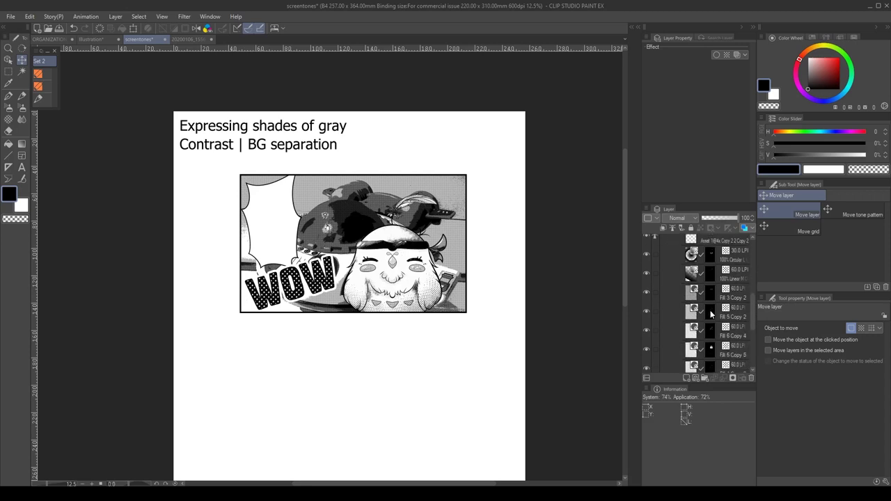
scroll(699, 321, down, 1)
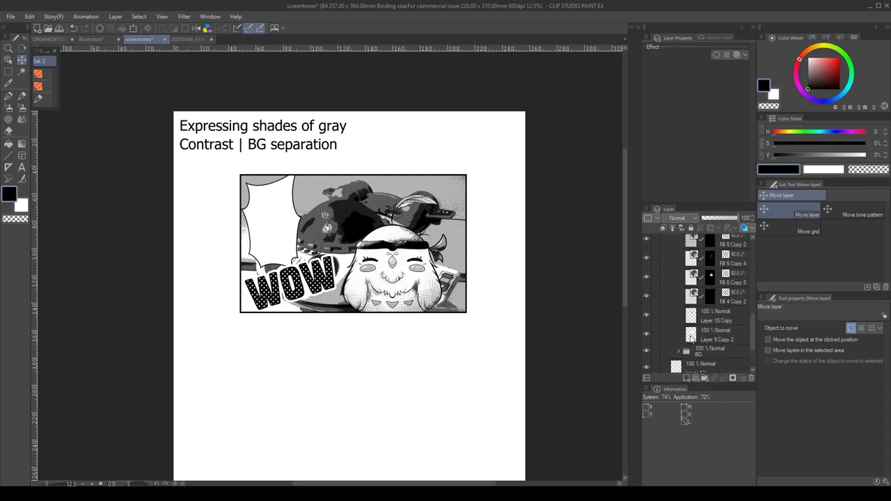
Select the bird's area from Layer 9 Copy 2, expanded by 0.50 mm, and add a new layer directly beneath that layer.
ctrl+click(692, 337)
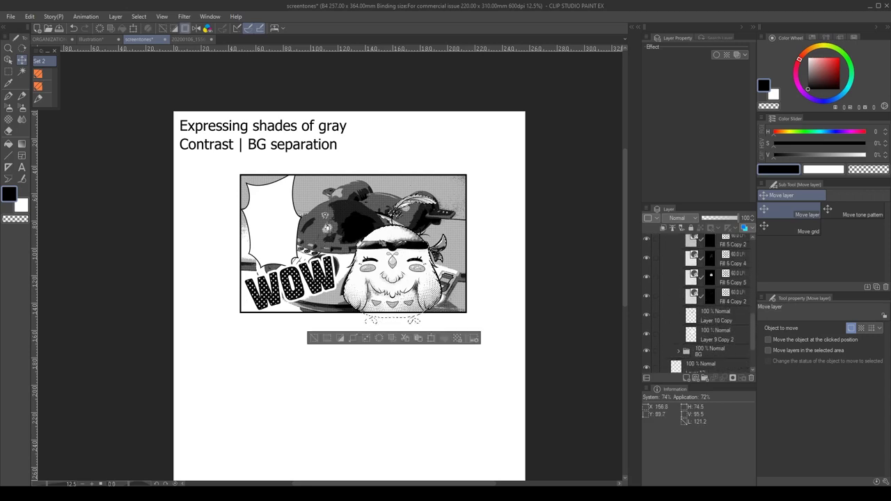
click(716, 335)
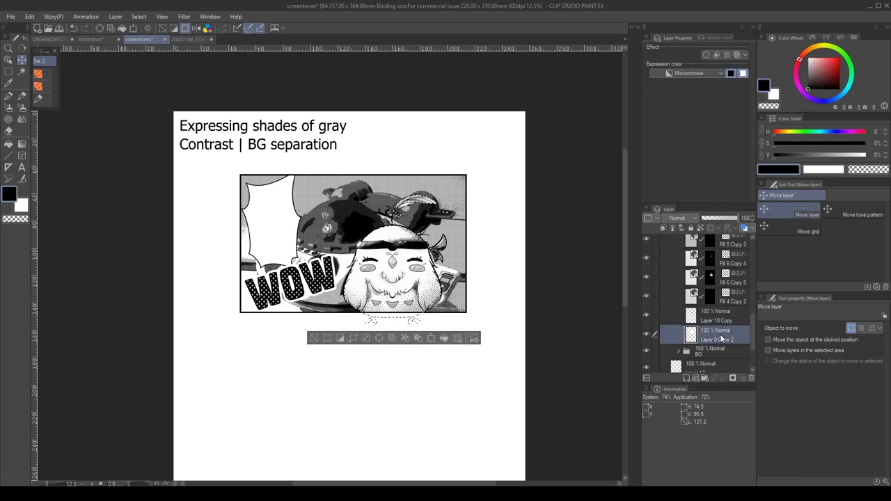
click(686, 377)
drag(715, 336, 715, 358)
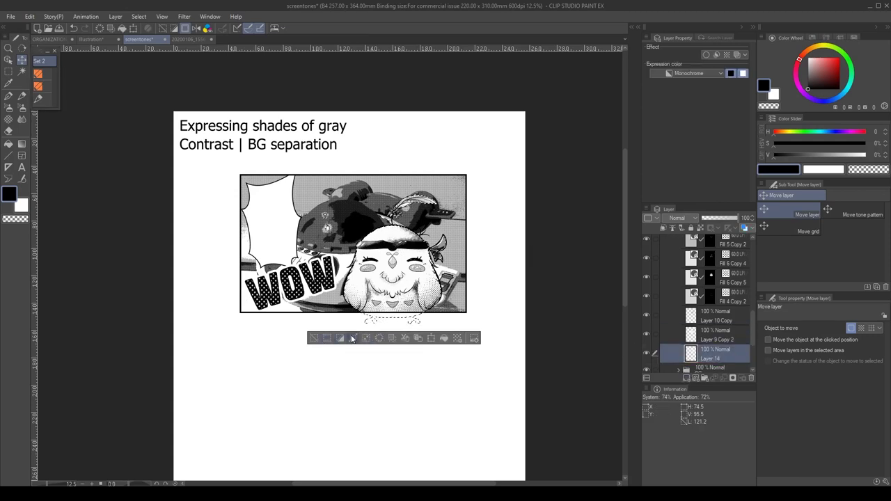
click(352, 338)
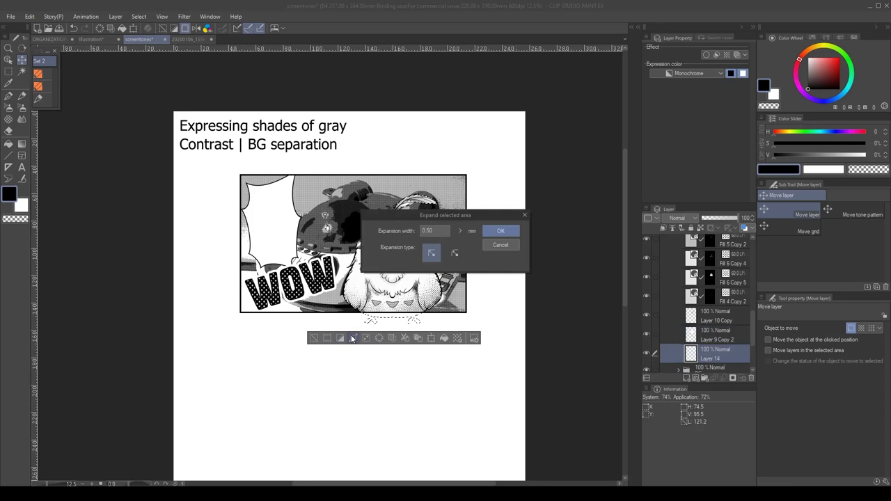
click(500, 232)
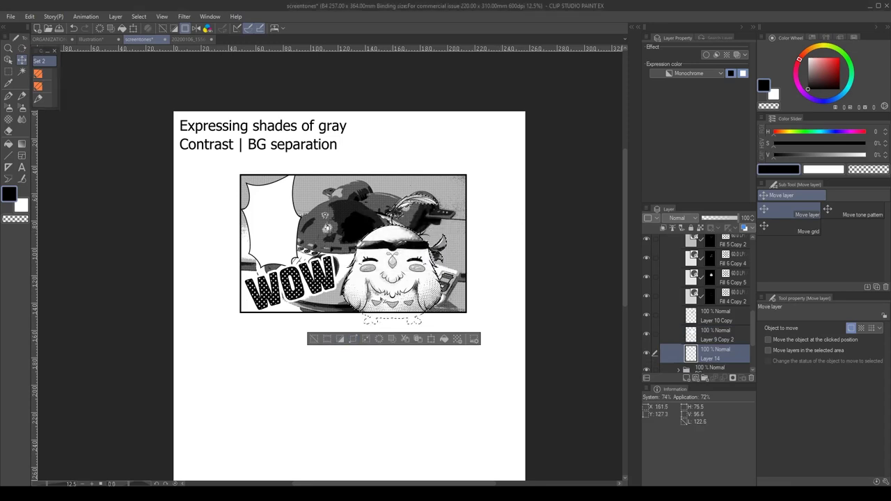
Try to expand the bird selection further with the square-cornered expansion type.
scroll(372, 309, up, 1)
scroll(466, 165, up, 1)
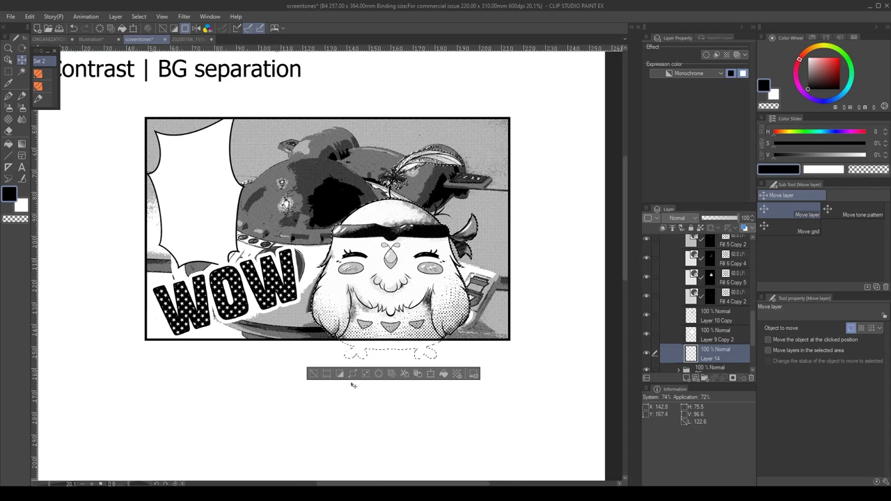
click(366, 374)
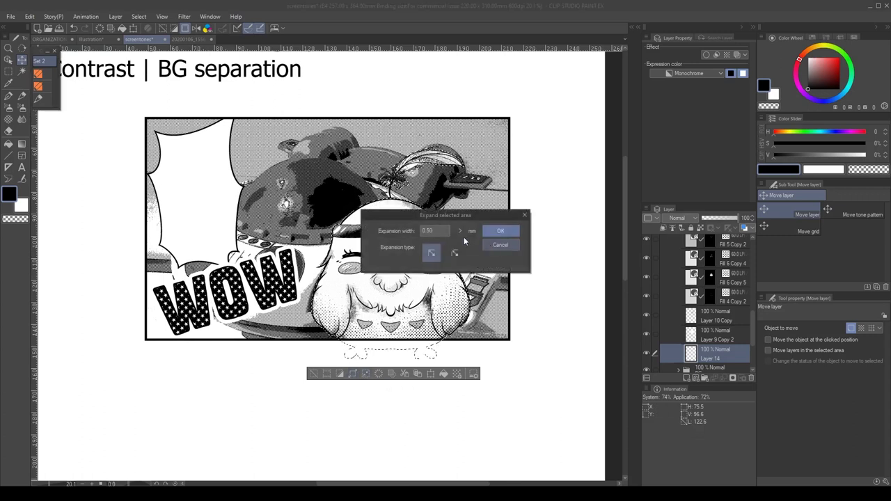
click(462, 231)
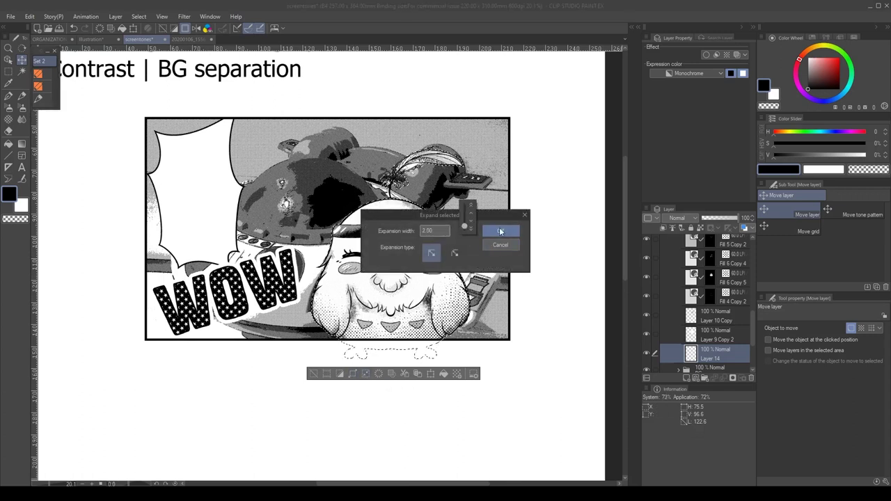
click(501, 232)
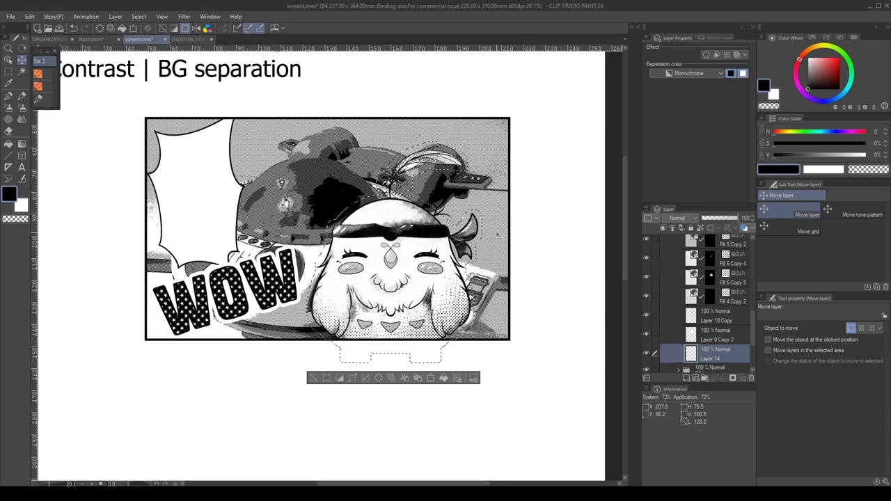
key(ctrl+z)
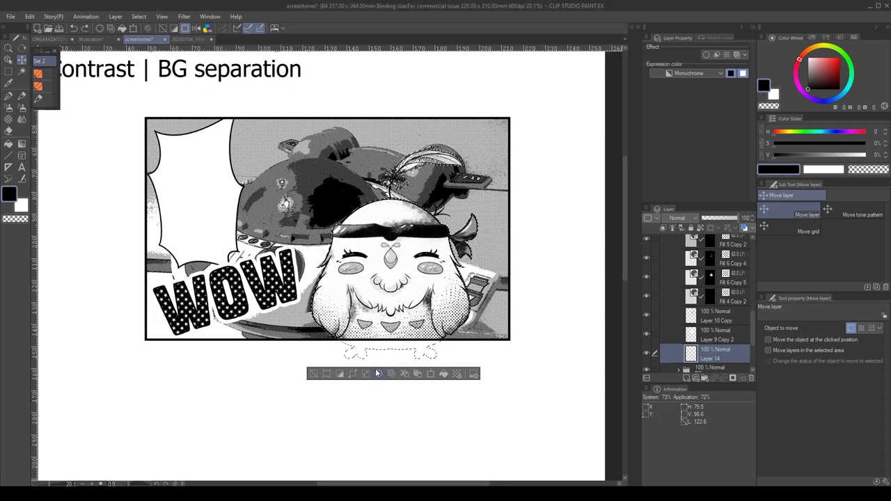
Expand the bird selection further with the rounded-corner expansion type.
click(378, 374)
click(461, 230)
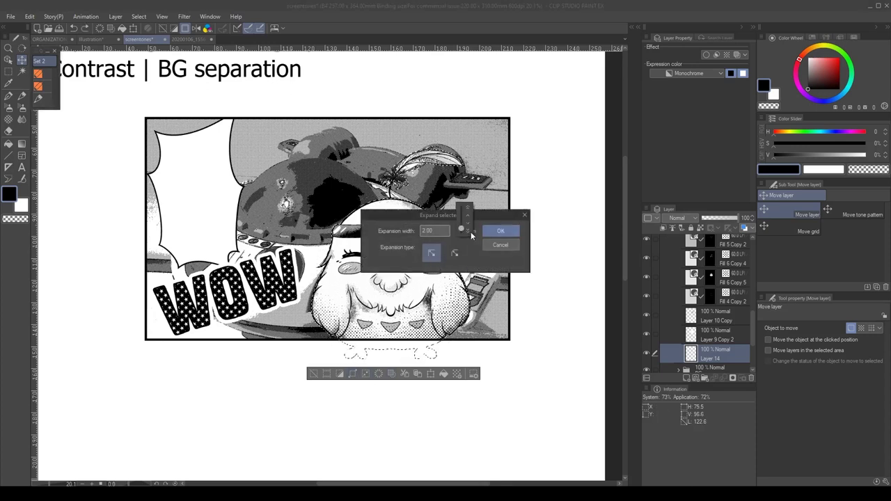
click(454, 255)
click(508, 231)
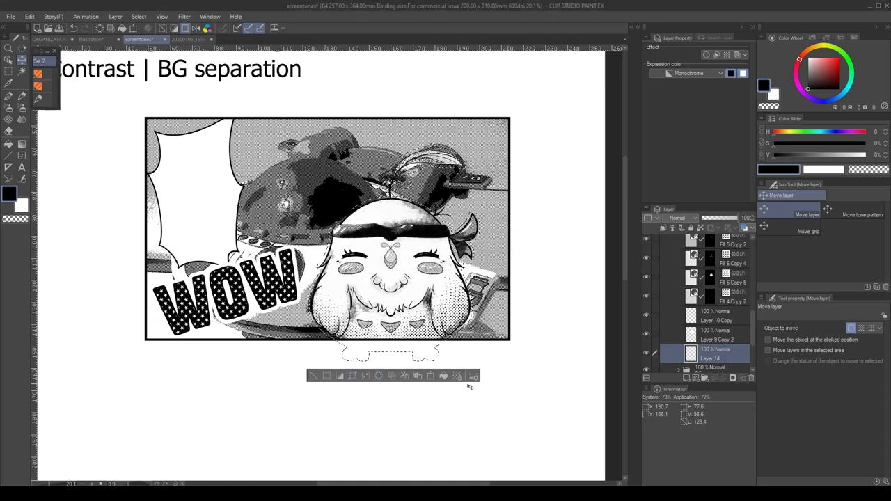
Fill the expanded selection with white on the new layer to outline the bird, and deselect.
key(x)
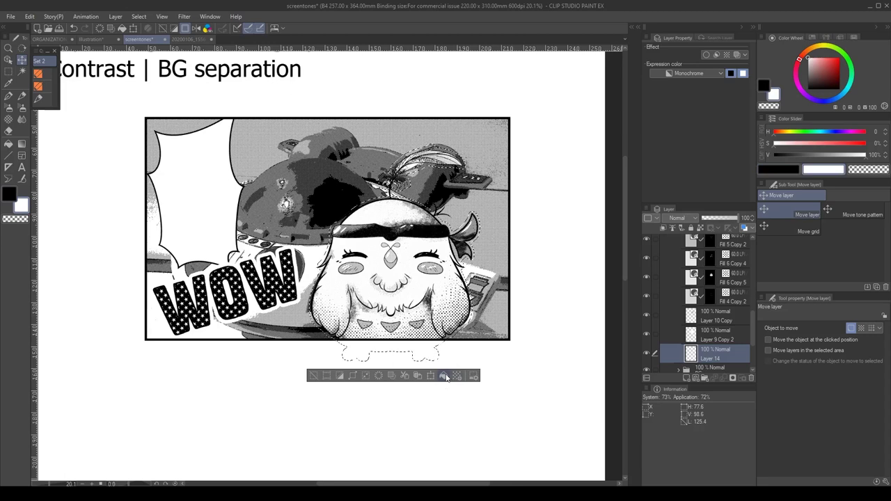
click(444, 376)
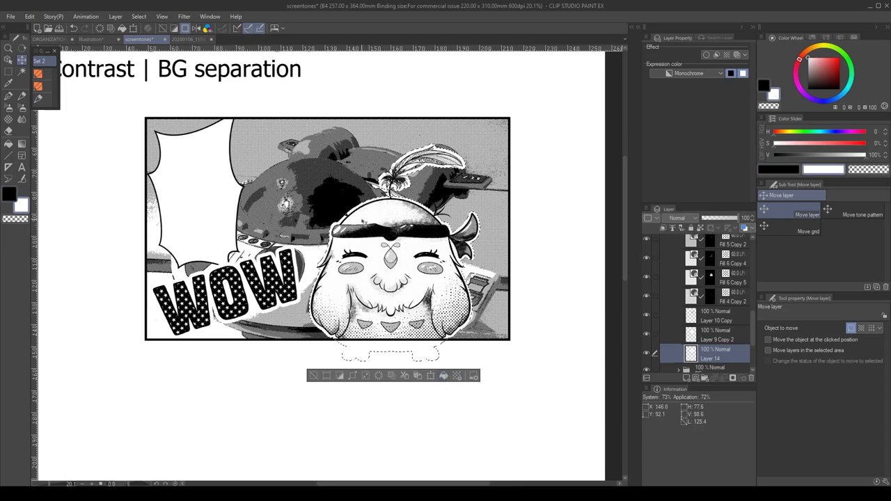
key(ctrl+d)
scroll(362, 222, down, 4)
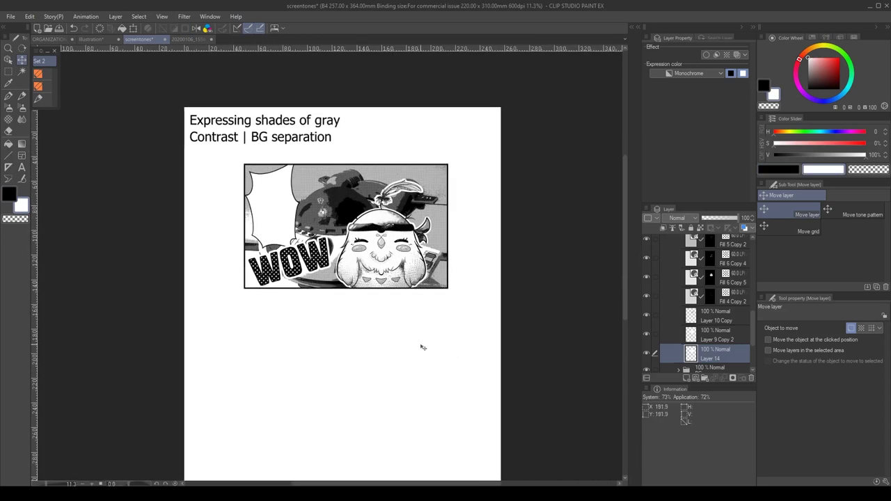
scroll(411, 331, down, 2)
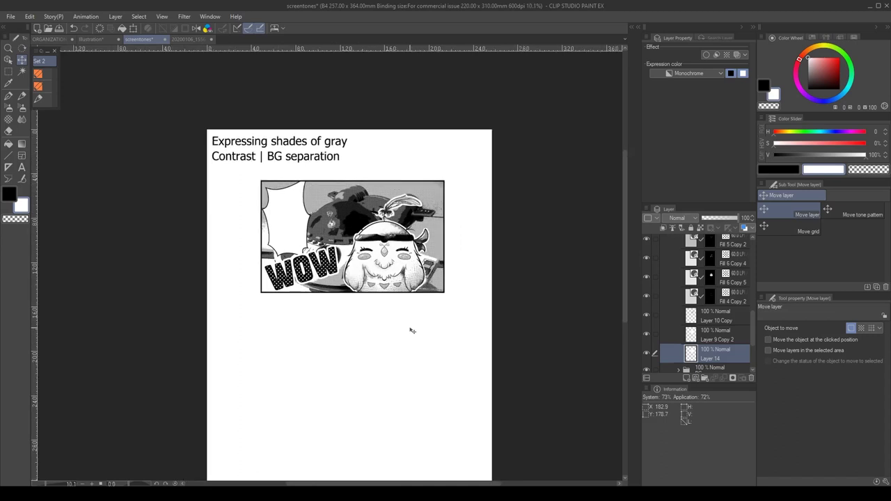
scroll(412, 330, up, 2)
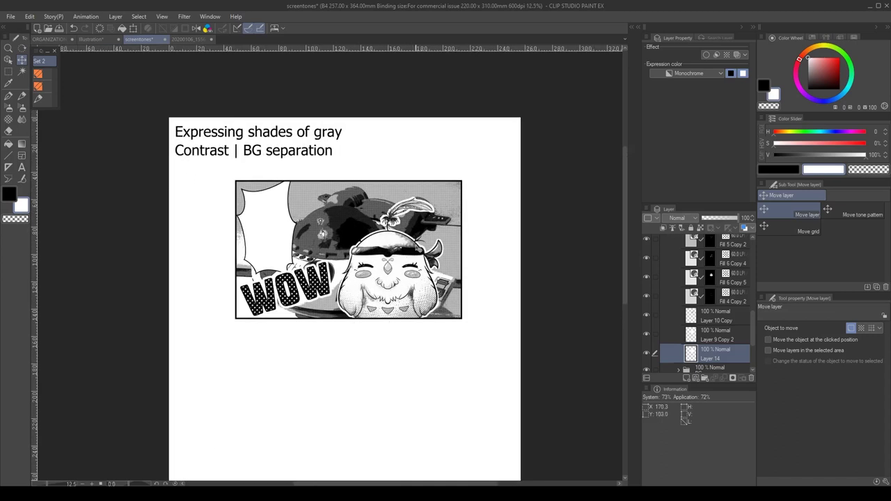
Expand the BG folder and make its uppermost layer, Outline 1 Copy 3, the active layer.
scroll(711, 323, down, 2)
click(711, 324)
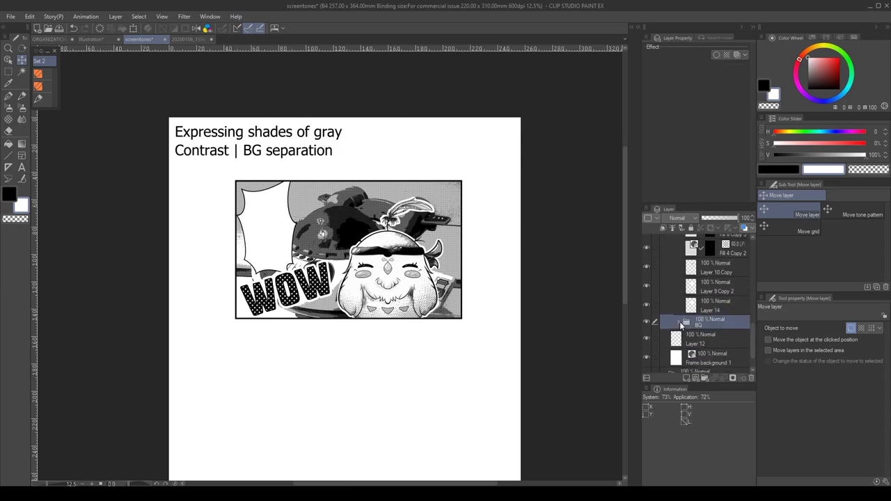
click(681, 324)
click(686, 378)
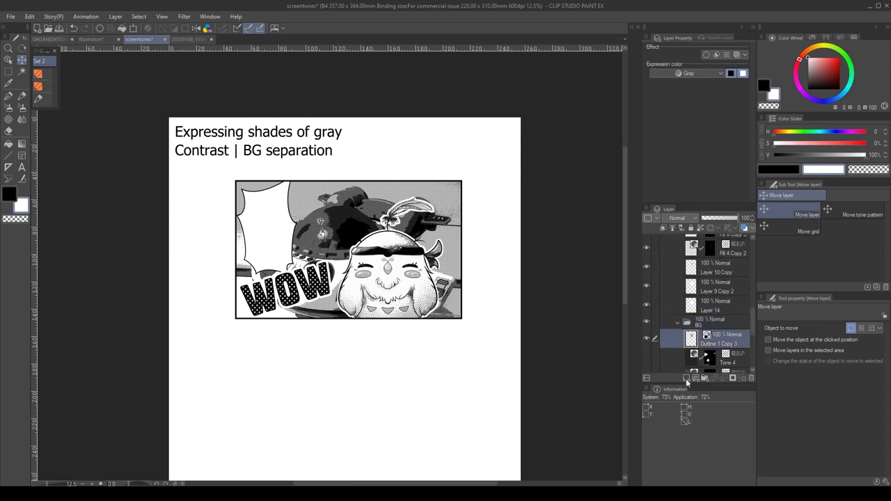
key(ctrl+z)
Cover the whole comic panel with a circle tone at frequency 60.0, density 27% and angle 45, above Outline 1 Copy 3.
key(m)
drag(235, 180, 462, 319)
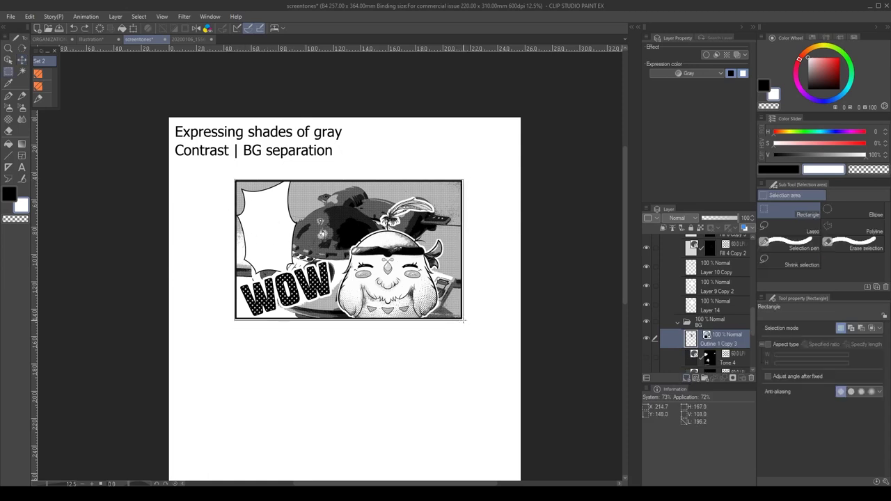
click(412, 336)
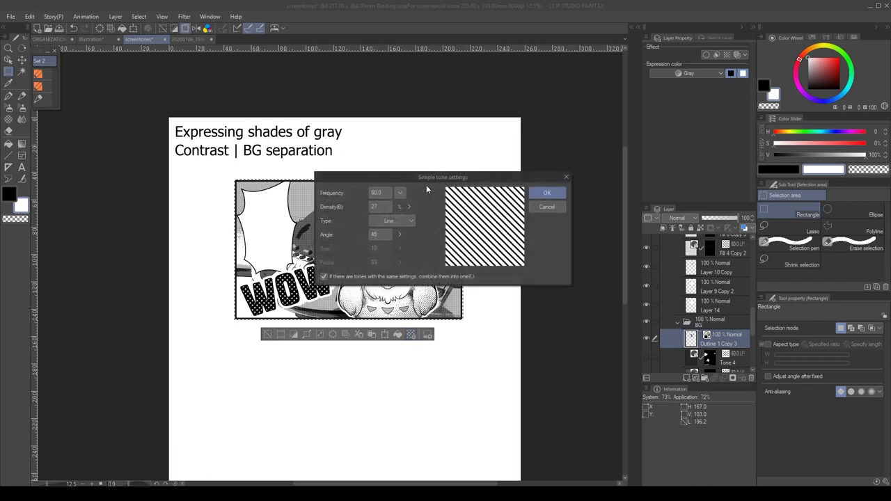
drag(449, 172, 476, 313)
click(419, 356)
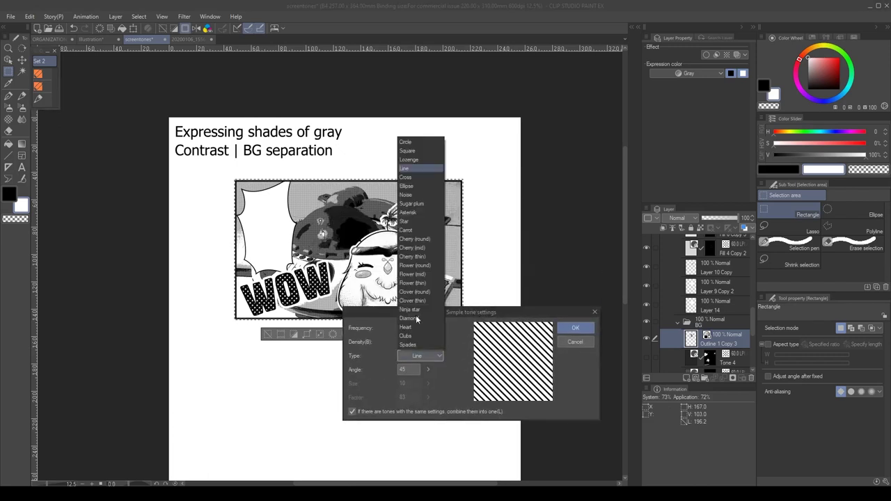
click(411, 146)
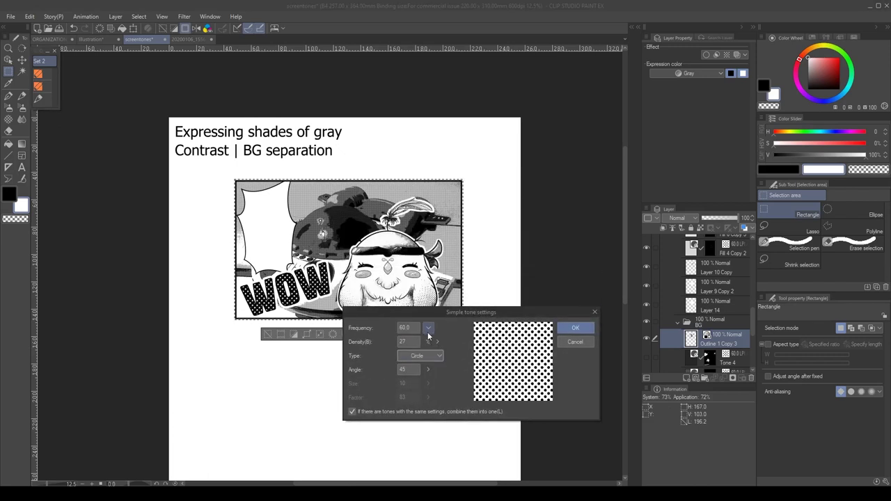
click(567, 332)
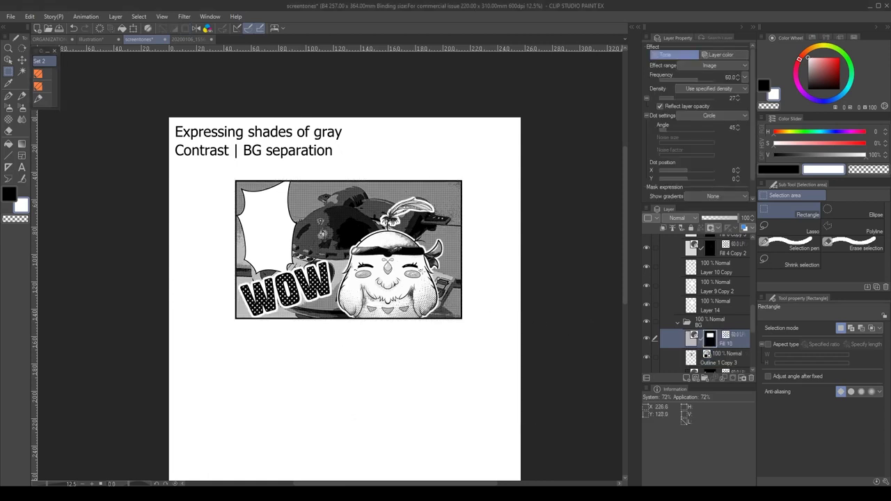
scroll(431, 271, down, 2)
scroll(536, 211, up, 2)
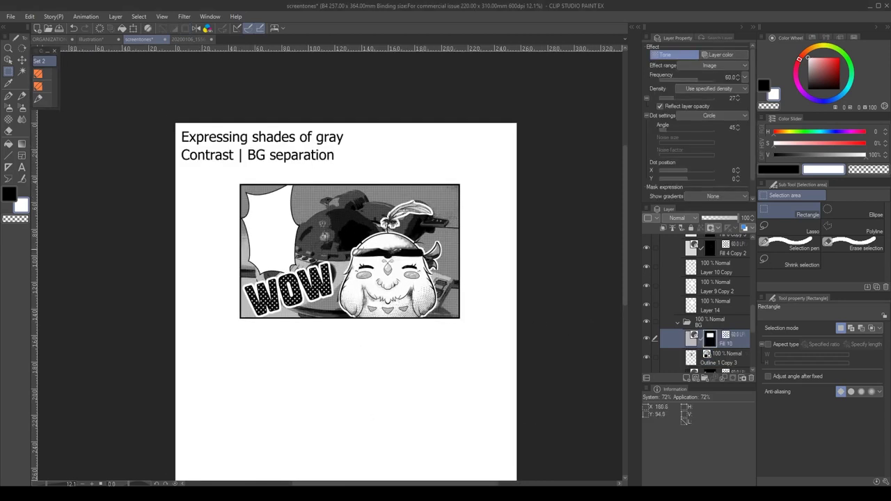
scroll(348, 266, up, 1)
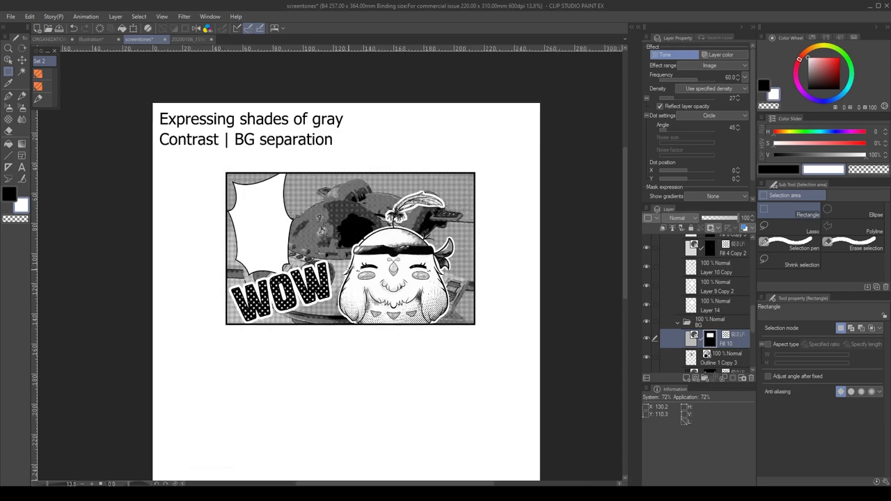
Examine the background tone and the bird's white outline at several magnifications.
scroll(348, 266, down, 2)
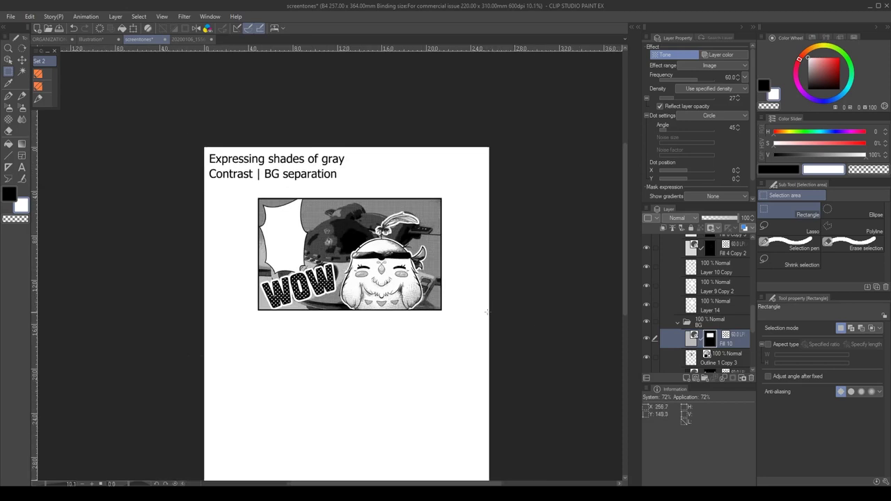
drag(217, 191, 205, 196)
click(215, 234)
scroll(368, 268, up, 2)
scroll(372, 263, up, 1)
scroll(372, 263, down, 1)
scroll(362, 259, up, 3)
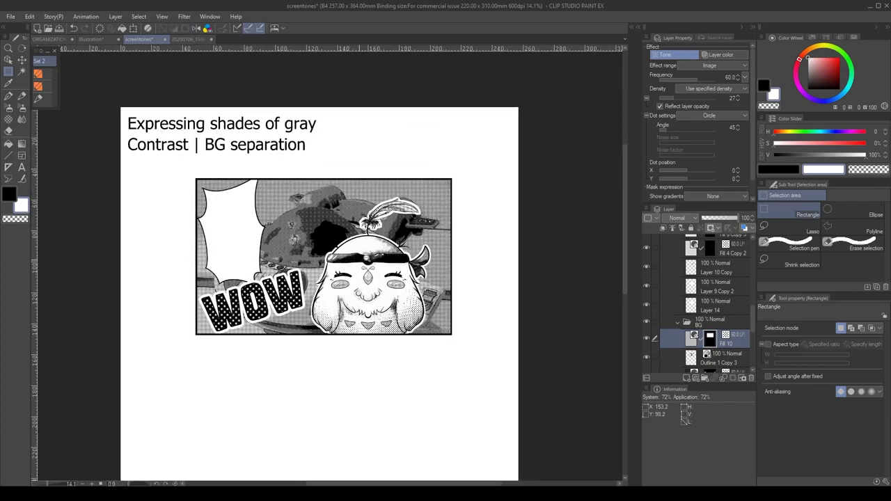
scroll(362, 258, down, 3)
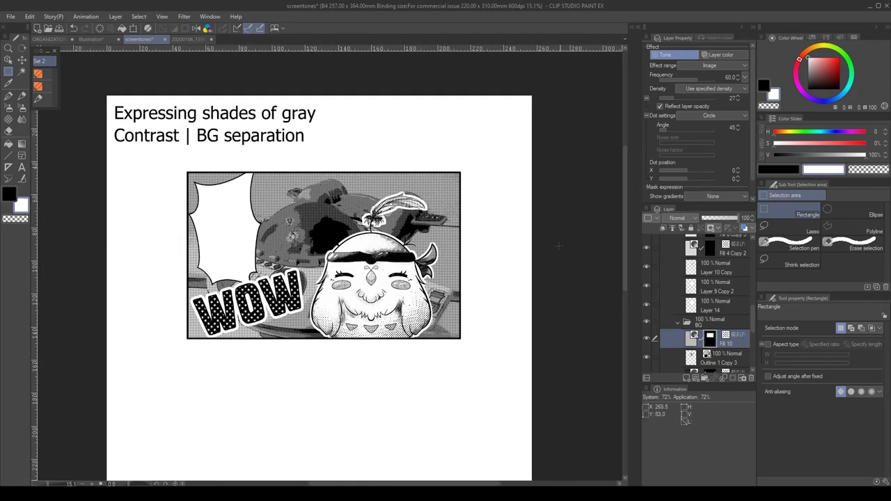
Spray white texture around the bird on Layer 14 with the Tone scraping airbrush at brush size 10.
click(704, 308)
click(646, 305)
click(646, 307)
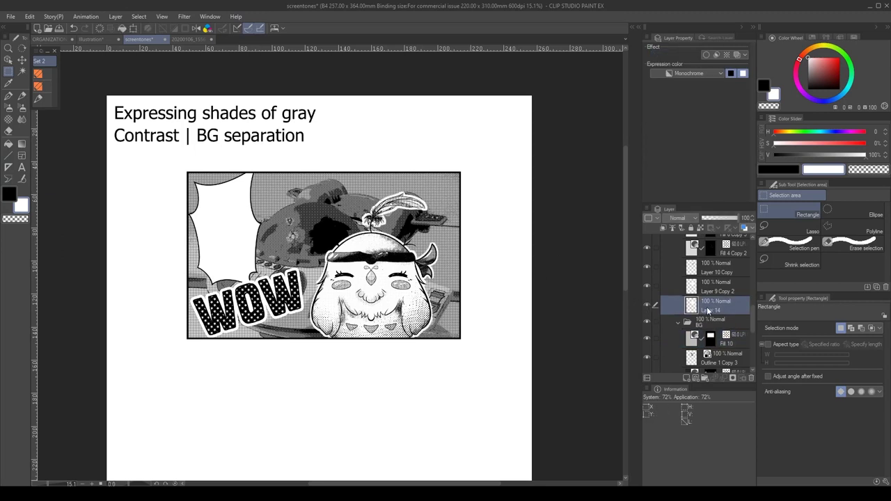
key(b)
key(b)
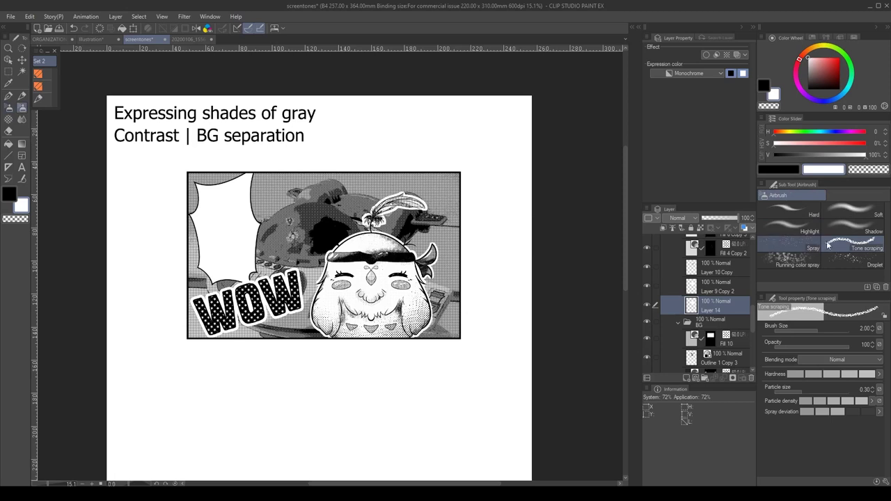
key(bracketright)
key(bracketright)
key(bracketright)
key(bracketright)
key(bracketright)
key(bracketright)
key(bracketright)
key(bracketright)
mouse_move(363, 234)
mouse_down()
mouse_move(334, 253)
mouse_move(336, 242)
mouse_move(321, 268)
mouse_move(314, 345)
mouse_move(314, 296)
mouse_move(352, 229)
mouse_move(405, 195)
mouse_move(419, 209)
mouse_move(368, 223)
mouse_move(387, 207)
mouse_move(362, 233)
mouse_move(394, 233)
mouse_move(423, 255)
mouse_move(407, 245)
mouse_move(423, 289)
mouse_move(412, 341)
mouse_move(421, 292)
mouse_up()
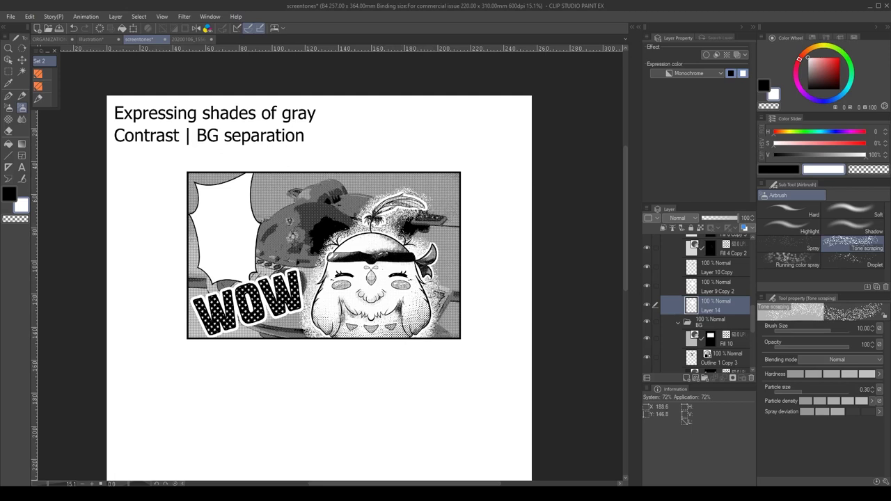
Extend the spray beside the bird and into the panel's lower-right corner, using the layer color effect temporarily to see the strokes.
key(ctrl+b)
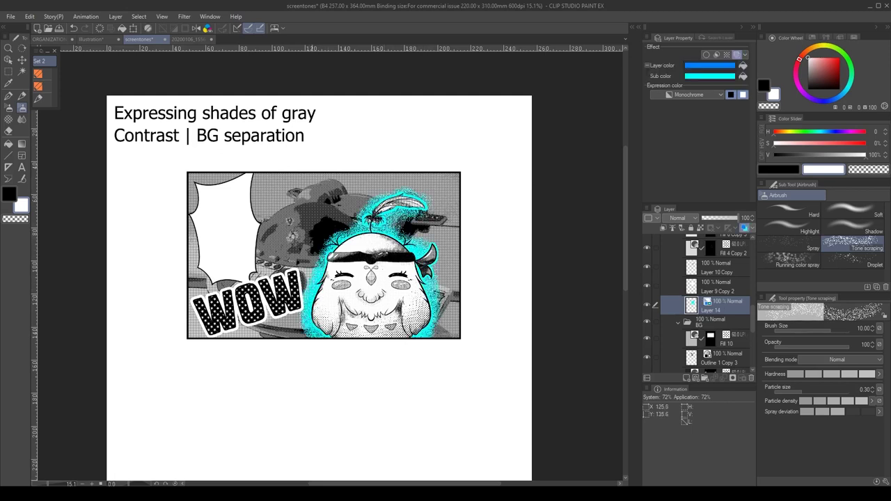
mouse_move(389, 223)
mouse_down()
mouse_move(398, 226)
mouse_move(360, 224)
mouse_move(321, 257)
mouse_up()
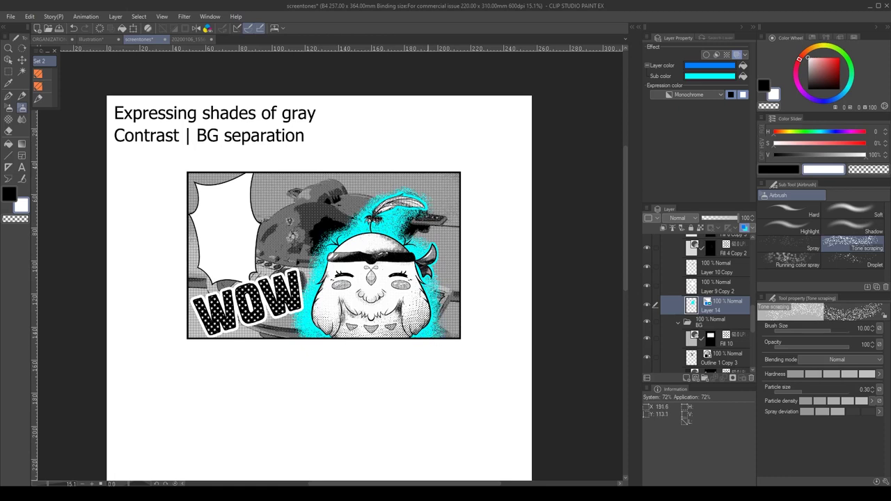
mouse_move(415, 248)
mouse_down()
mouse_move(408, 230)
mouse_move(419, 254)
mouse_up()
mouse_move(441, 297)
mouse_down()
mouse_move(438, 338)
mouse_move(457, 327)
mouse_up()
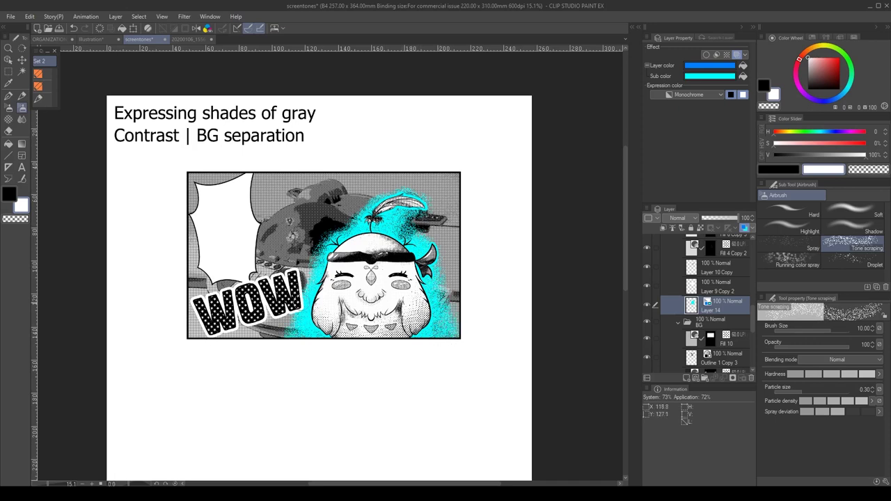
key(ctrl+b)
Spray more white around the bird, the speech balloon and the WOW lettering.
scroll(329, 280, down, 3)
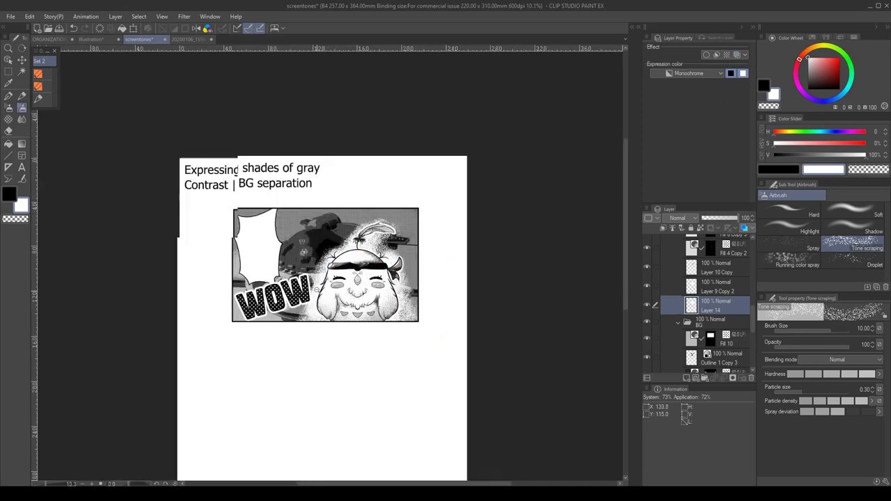
scroll(331, 261, up, 3)
drag(337, 247, 361, 225)
mouse_move(244, 203)
mouse_down()
mouse_move(255, 282)
mouse_move(253, 270)
mouse_move(239, 297)
mouse_move(187, 301)
mouse_move(203, 291)
mouse_move(185, 276)
mouse_move(183, 232)
mouse_move(235, 200)
mouse_up()
mouse_move(196, 330)
mouse_down()
mouse_move(206, 359)
mouse_move(282, 329)
mouse_move(298, 306)
mouse_move(303, 313)
mouse_up()
Add spray around the feather, below the bird and near the panel's lower-right corner.
scroll(293, 327, down, 5)
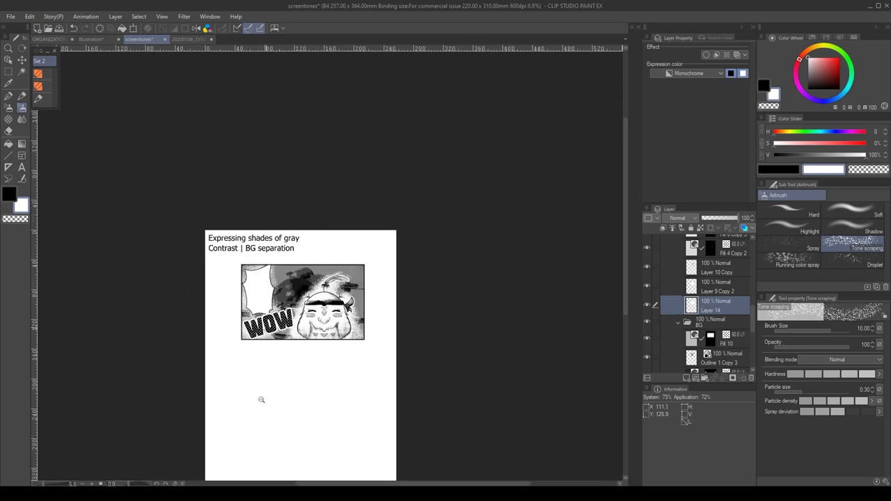
scroll(302, 336, up, 3)
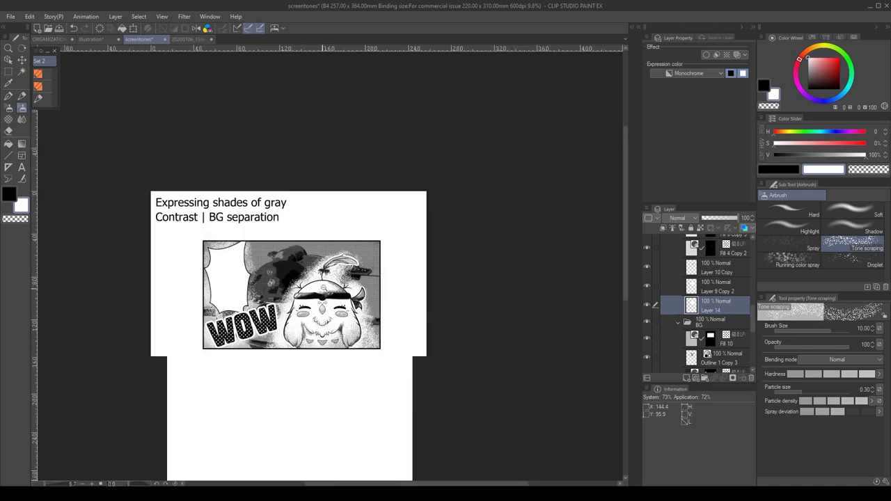
scroll(331, 211, up, 1)
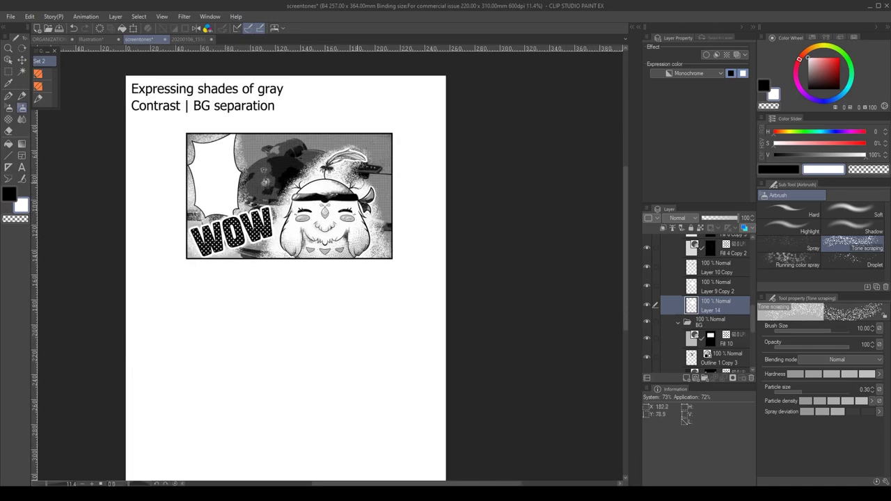
mouse_move(369, 163)
mouse_down()
mouse_move(356, 168)
mouse_move(341, 152)
mouse_move(278, 200)
mouse_move(272, 258)
mouse_up()
drag(371, 241, 377, 272)
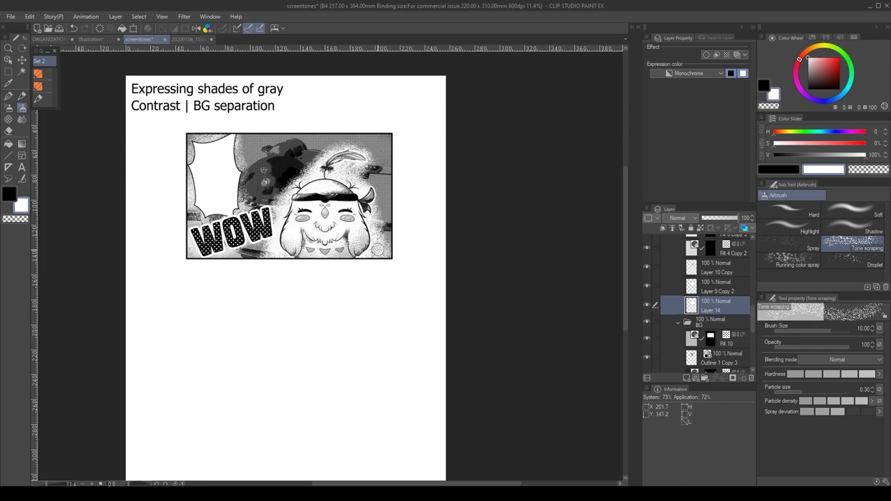
Enlarge the Tone scraping brush to 25 and spray white over the background around the feather and beside the bird.
key(bracketright)
key(bracketright)
key(bracketright)
key(bracketright)
key(bracketright)
mouse_move(345, 149)
mouse_down()
mouse_move(387, 143)
mouse_move(373, 264)
mouse_move(390, 198)
mouse_move(364, 174)
mouse_move(380, 152)
mouse_move(381, 229)
mouse_up()
mouse_move(338, 166)
mouse_down()
mouse_move(354, 154)
mouse_move(346, 149)
mouse_up()
Scrape away parts of the white spray with transparent color around the feather and along the panel's right side, and check the whole page.
key(c)
drag(244, 208, 223, 235)
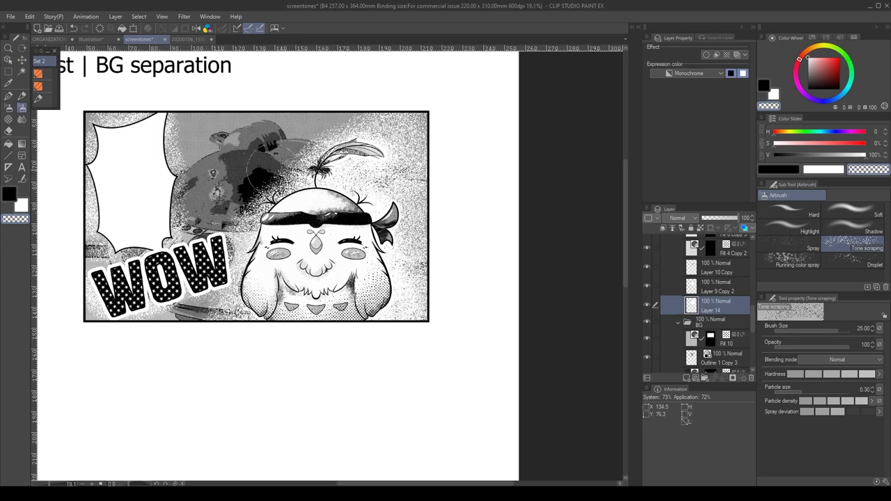
mouse_move(352, 174)
mouse_down()
mouse_move(395, 224)
mouse_move(424, 310)
mouse_up()
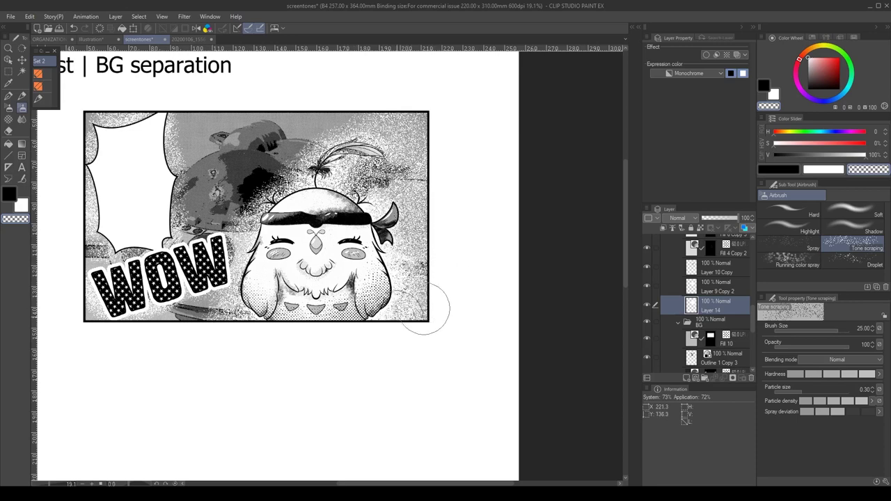
scroll(385, 305, down, 3)
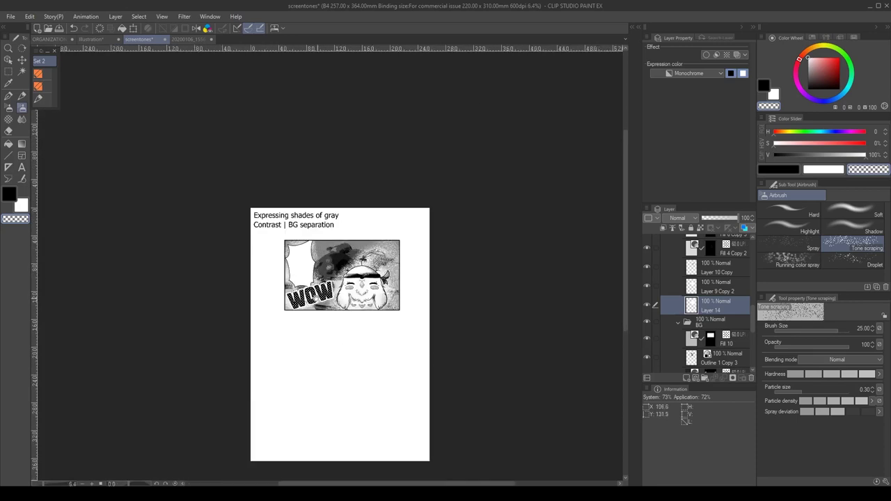
scroll(316, 334, down, 1)
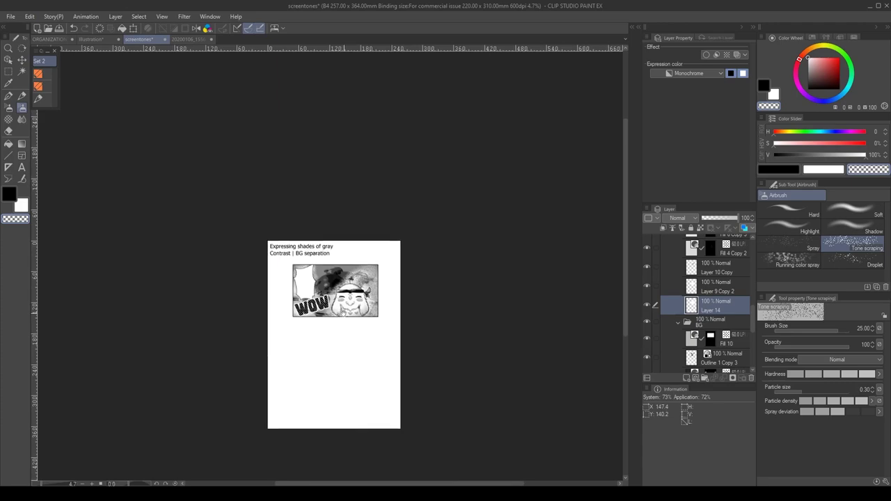
scroll(343, 314, up, 2)
scroll(334, 329, up, 2)
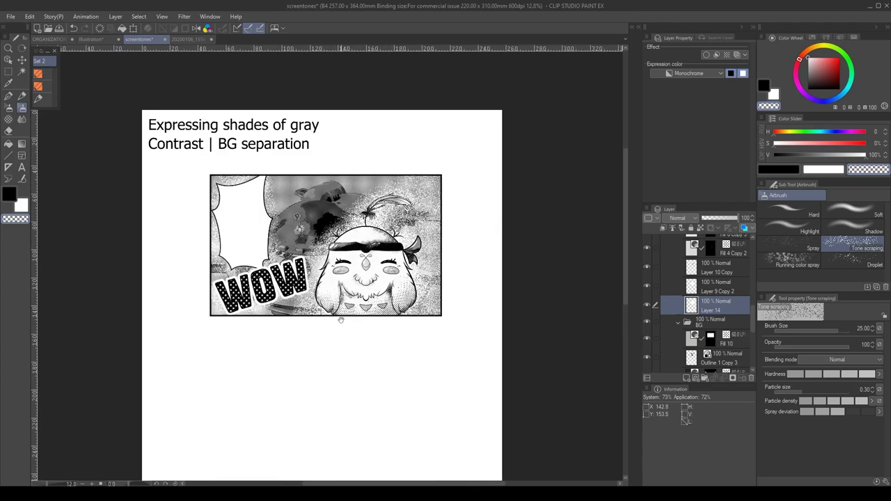
scroll(340, 319, down, 1)
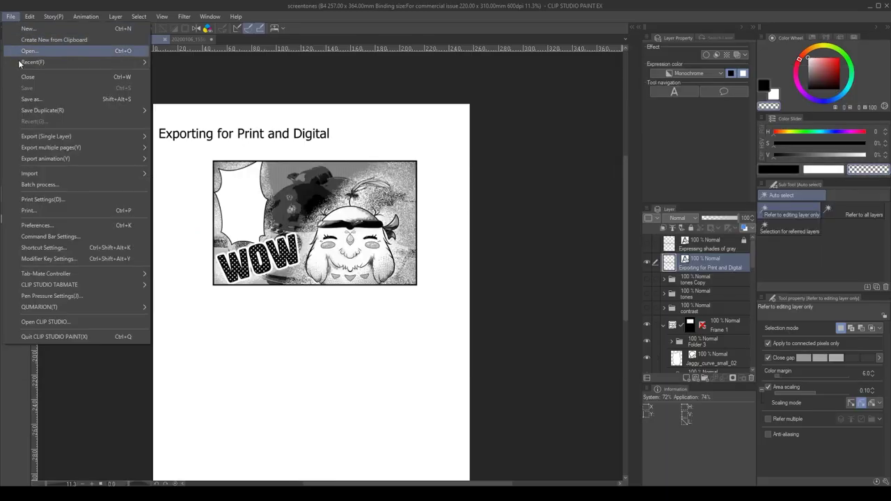
Start a single-layer JPEG export with the expression color set to Duotone(Toning).
mouse_move(87, 134)
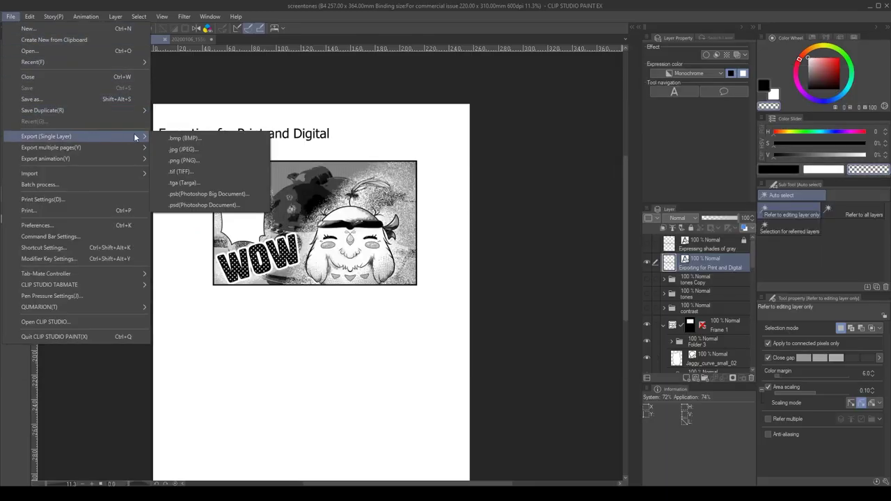
click(190, 150)
click(243, 235)
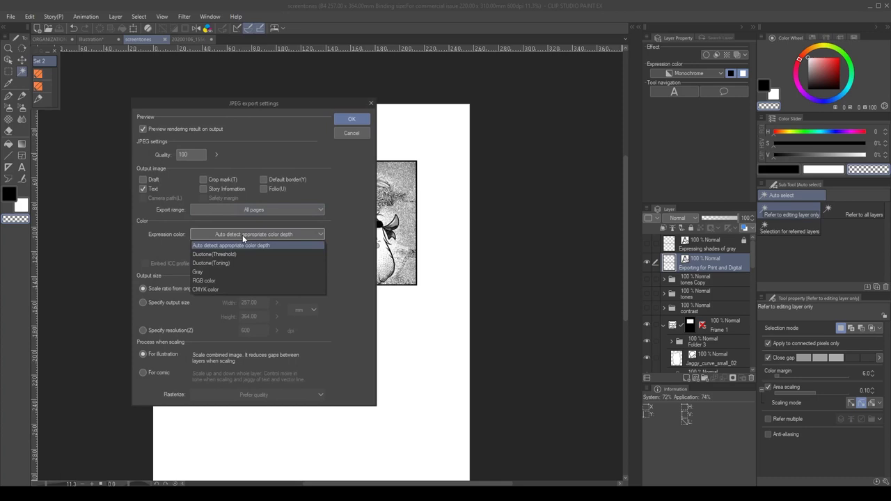
click(230, 263)
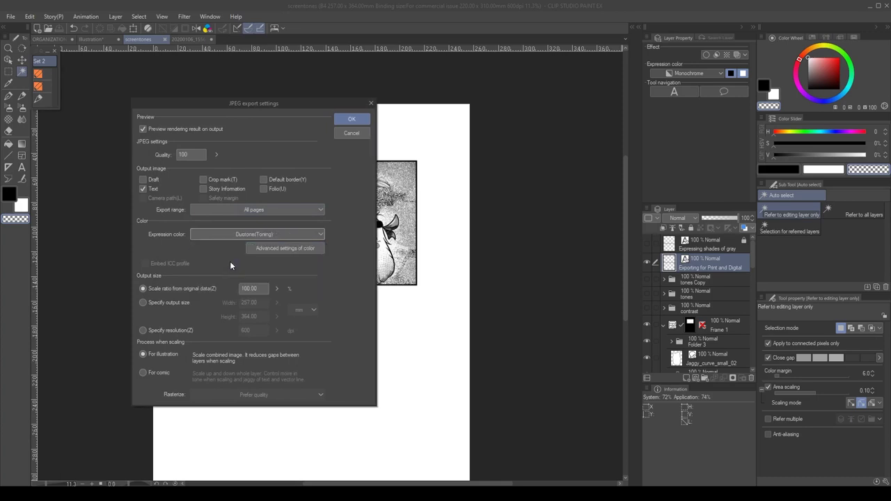
Accept the advanced color settings with tone frequency depending on export scale, and render the export preview with scaling processed For comic.
click(288, 248)
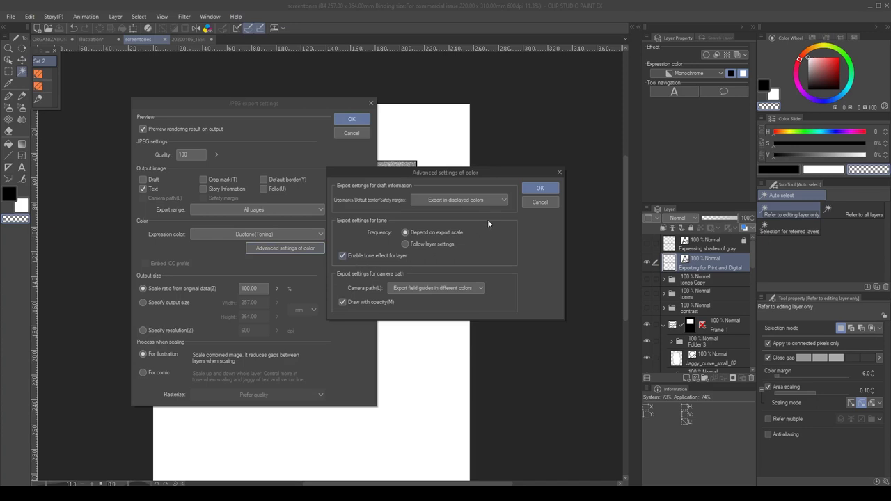
click(540, 190)
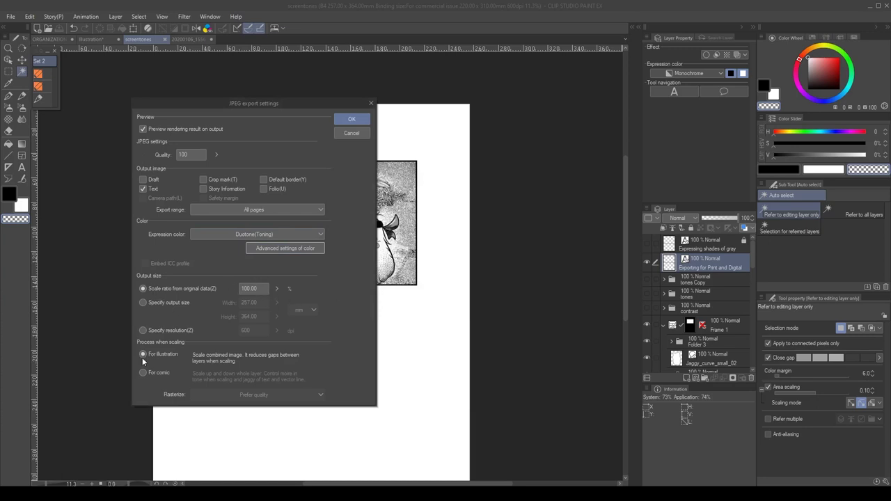
click(158, 375)
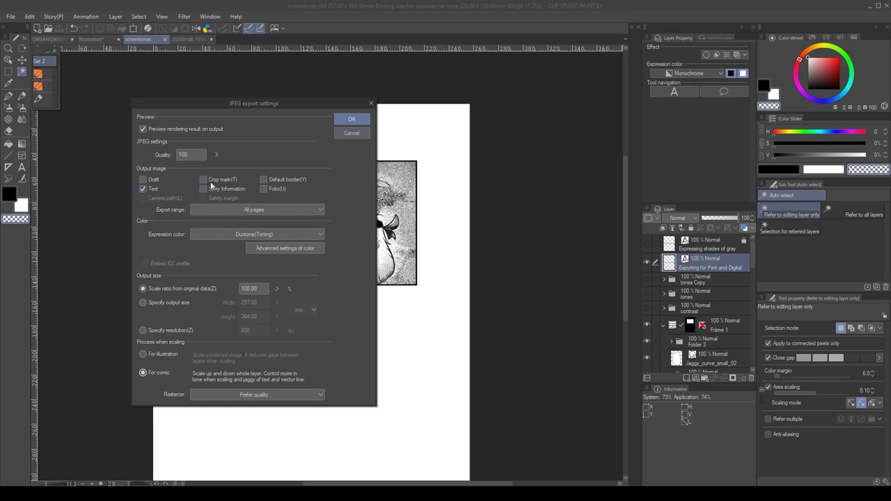
click(350, 118)
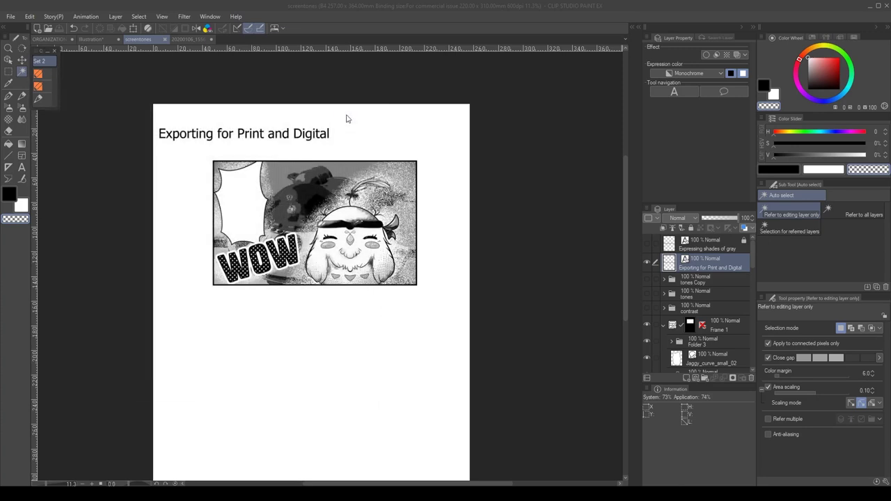
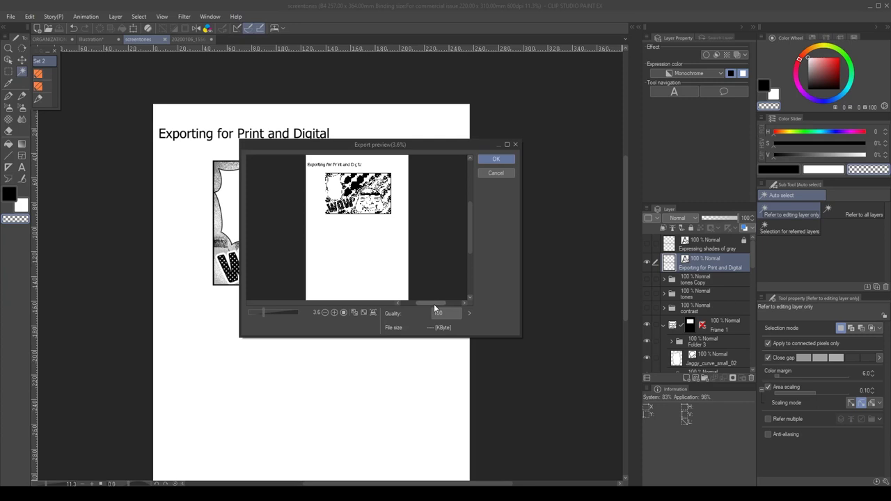
Examine the tones in the export preview at several magnifications.
scroll(394, 236, up, 1)
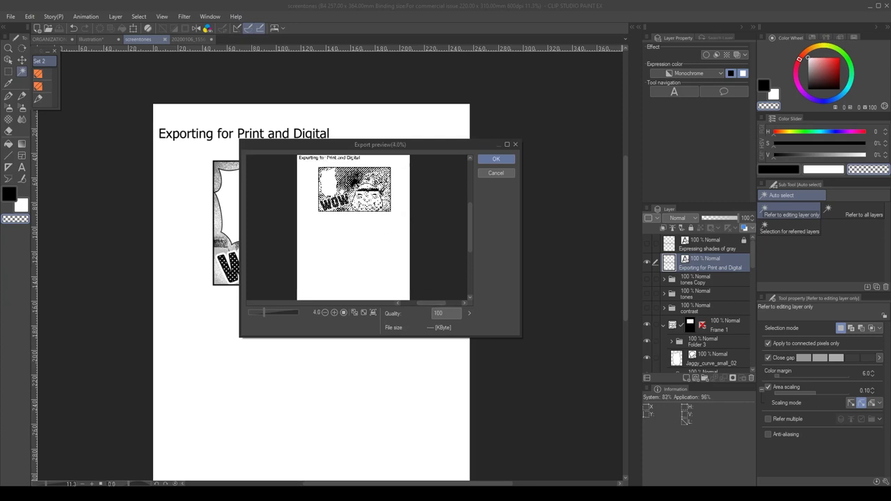
click(265, 313)
drag(264, 313, 276, 309)
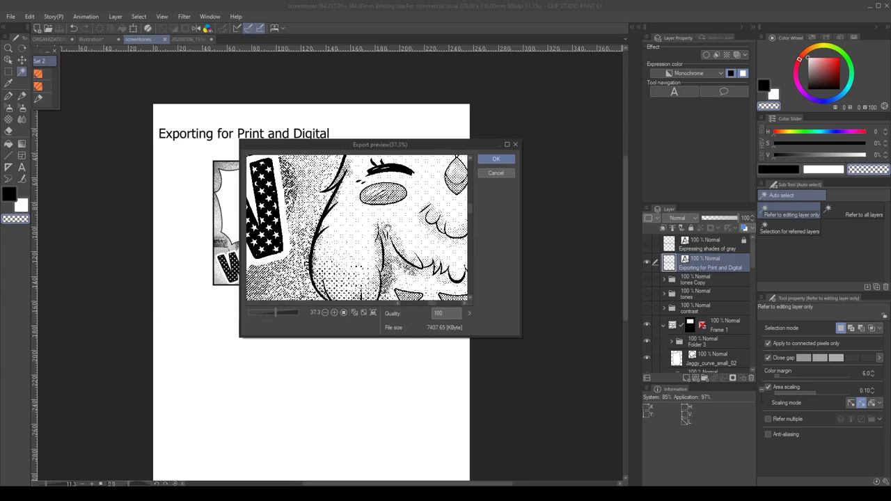
scroll(388, 229, down, 1)
drag(387, 226, 386, 245)
scroll(386, 229, down, 2)
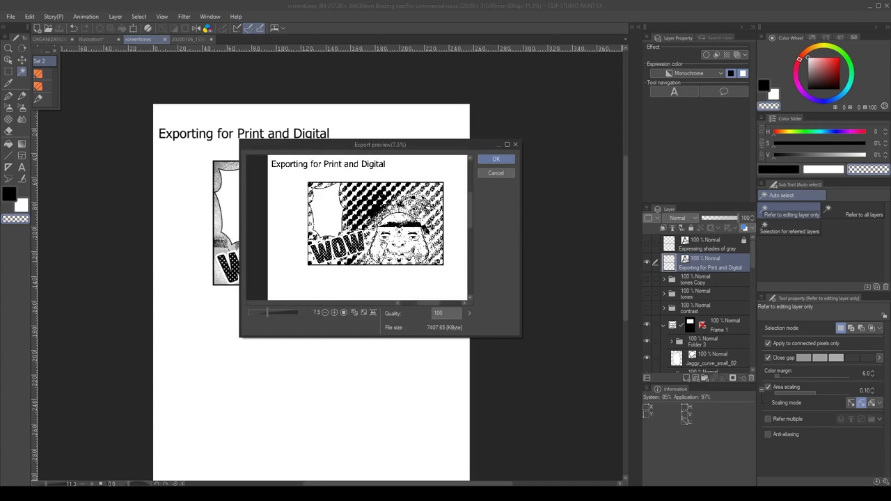
scroll(388, 244, down, 3)
scroll(387, 244, up, 3)
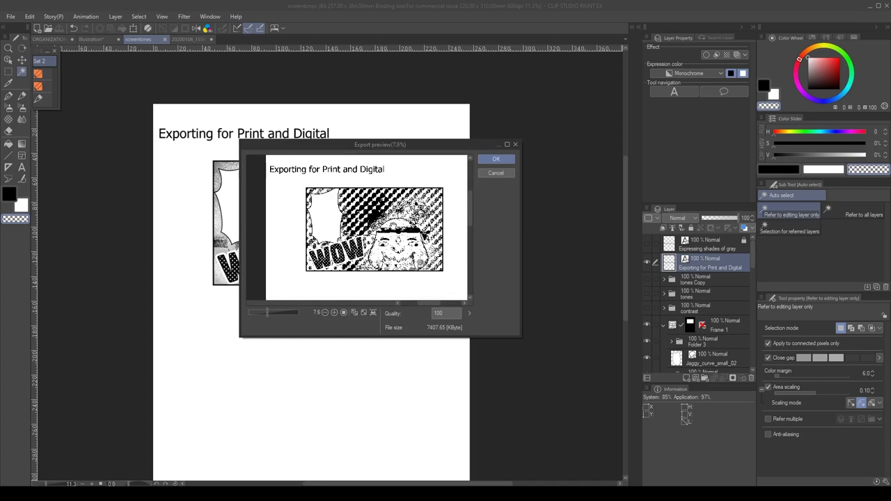
scroll(387, 244, up, 2)
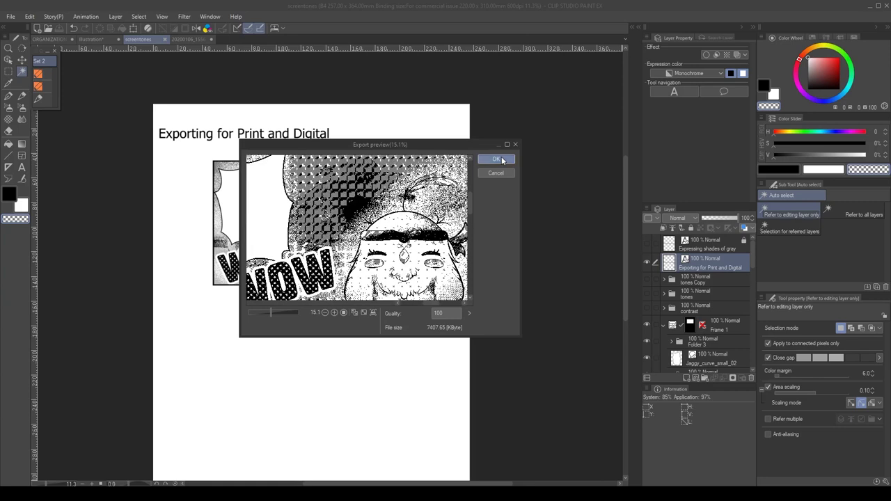
Confirm the JPEG export and inspect the exported screentones.jpg in Photos.
click(501, 160)
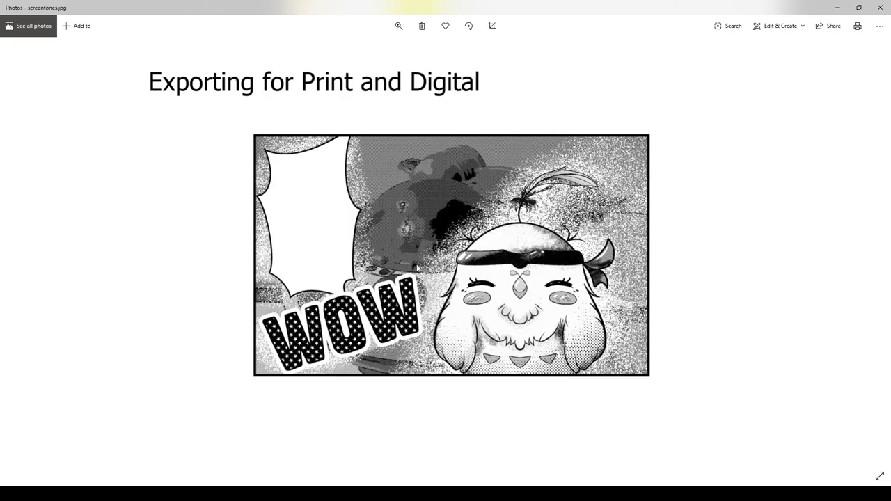
scroll(430, 188, down, 2)
scroll(454, 161, up, 2)
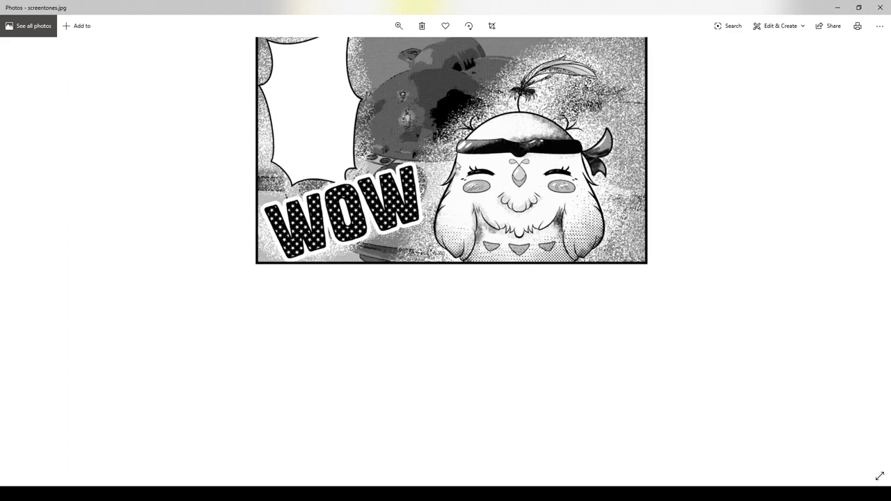
Close the exported screentones.jpg, return to Clip Studio Paint, and check the star tone inside the WOW lettering by toggling its fill layer's visibility.
drag(498, 127, 480, 248)
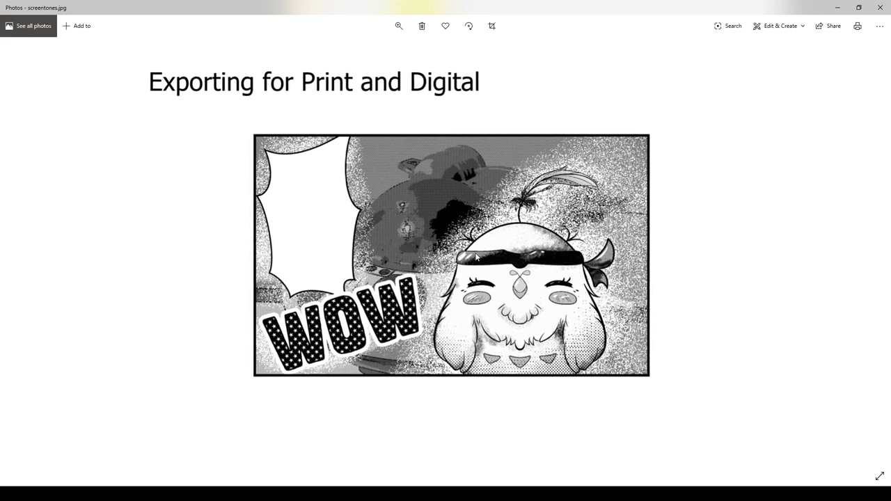
click(879, 7)
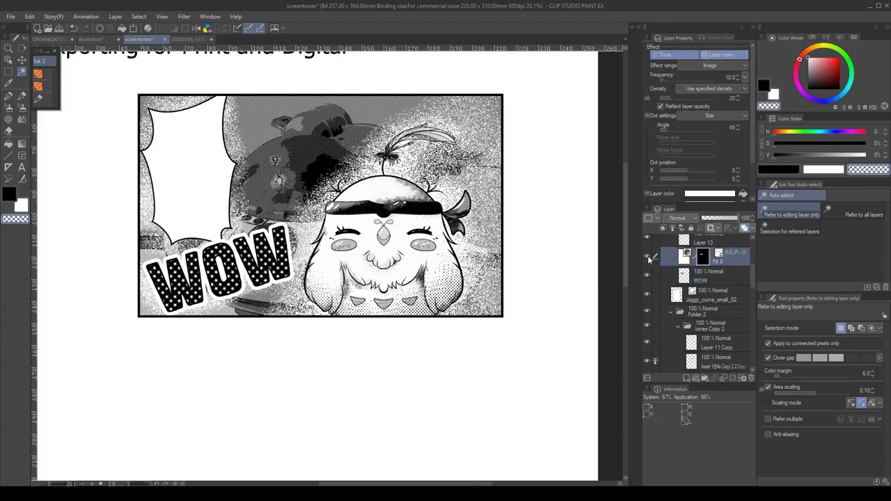
click(648, 257)
click(648, 257)
drag(359, 245, 376, 245)
drag(331, 196, 374, 303)
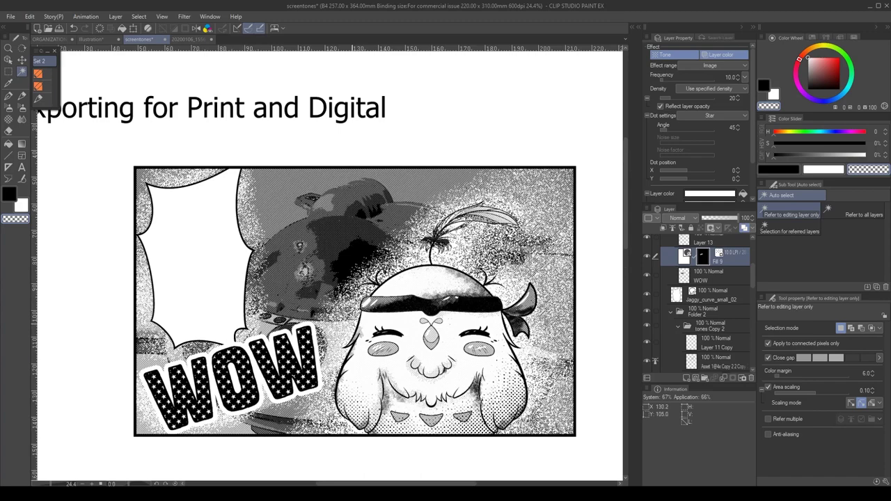
scroll(353, 322, up, 1)
scroll(369, 321, down, 1)
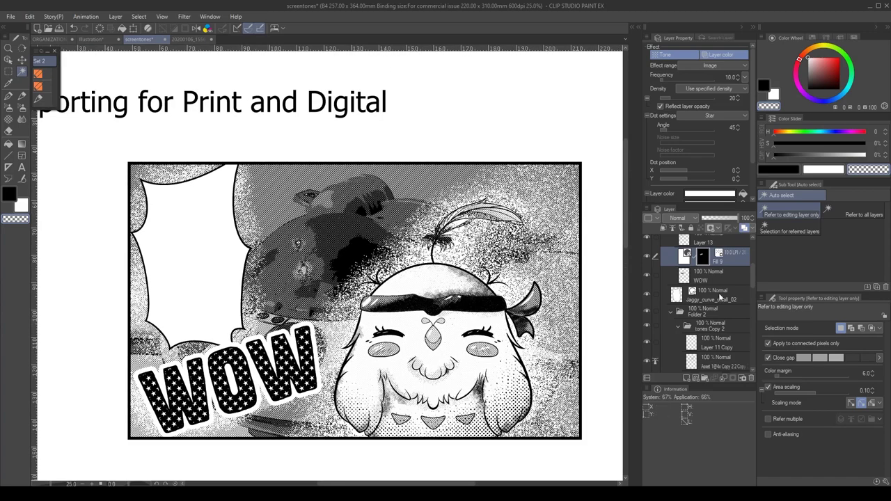
Rasterize the Fill 9 star tone layer and set its expression color to Gray.
right_click(735, 260)
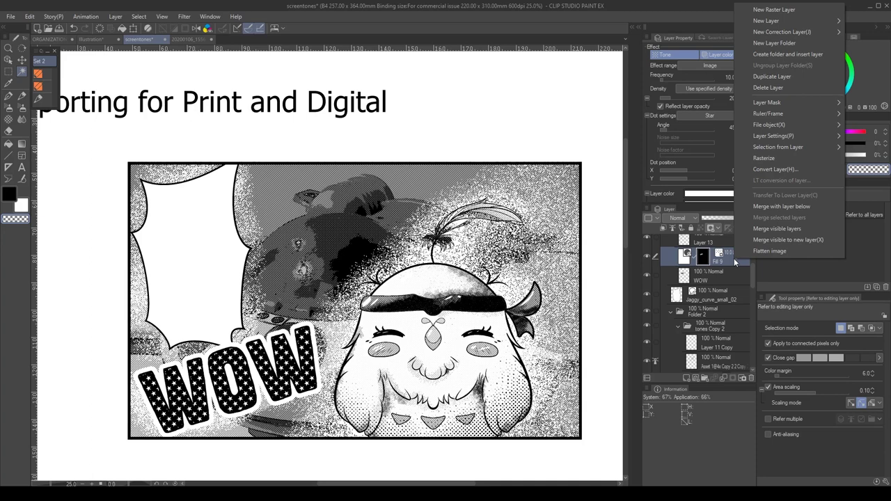
click(781, 154)
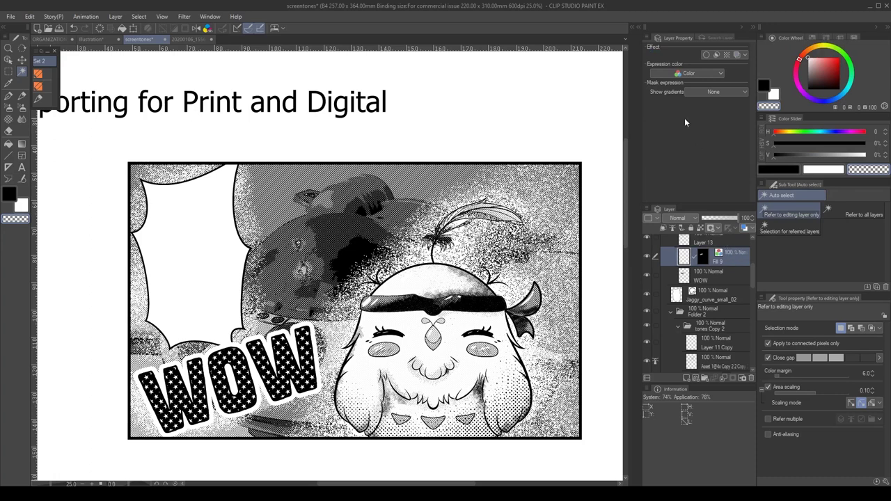
click(686, 74)
click(689, 97)
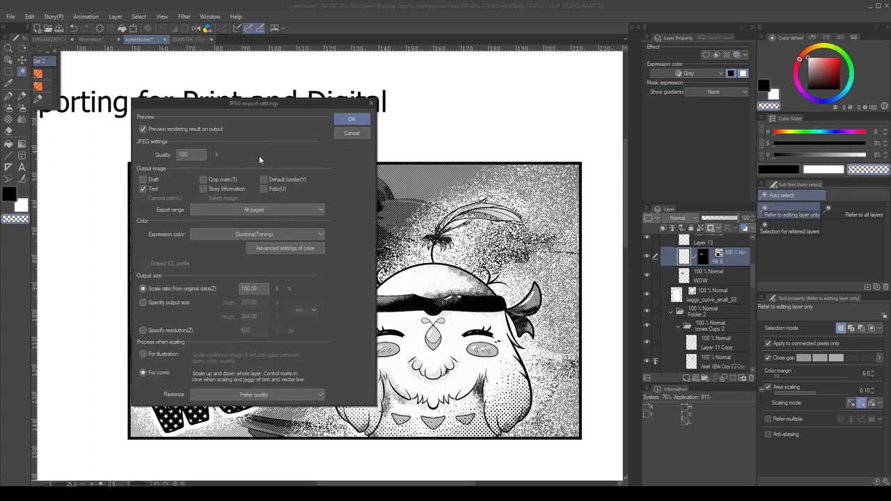
Set the JPEG export's expression color to Gray, accept the advanced color settings with the layer tone effect off, and confirm the export settings.
click(277, 237)
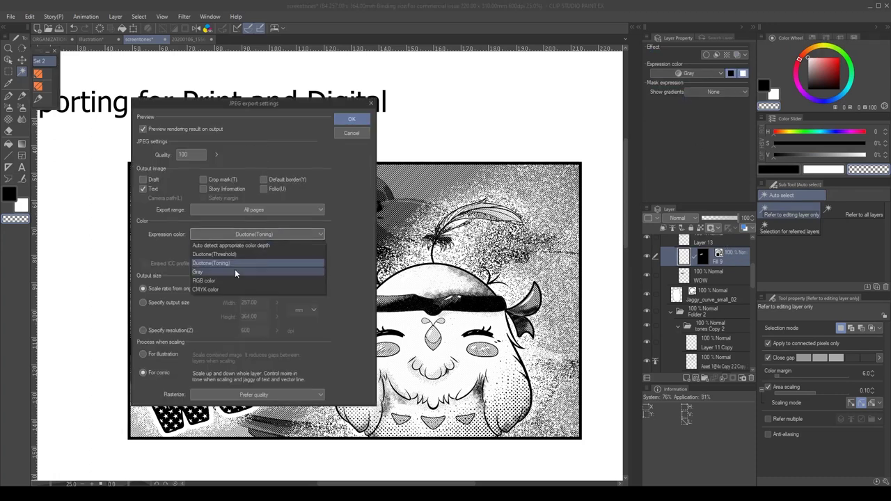
click(235, 270)
click(307, 249)
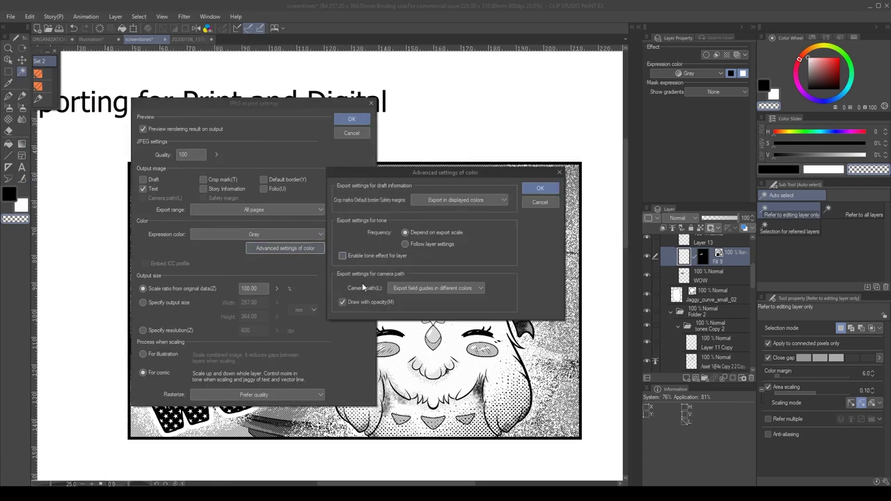
click(542, 189)
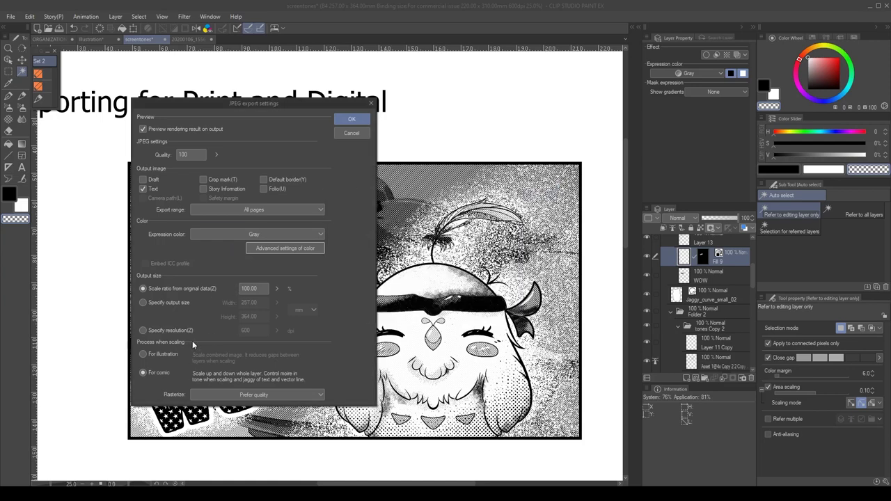
click(352, 119)
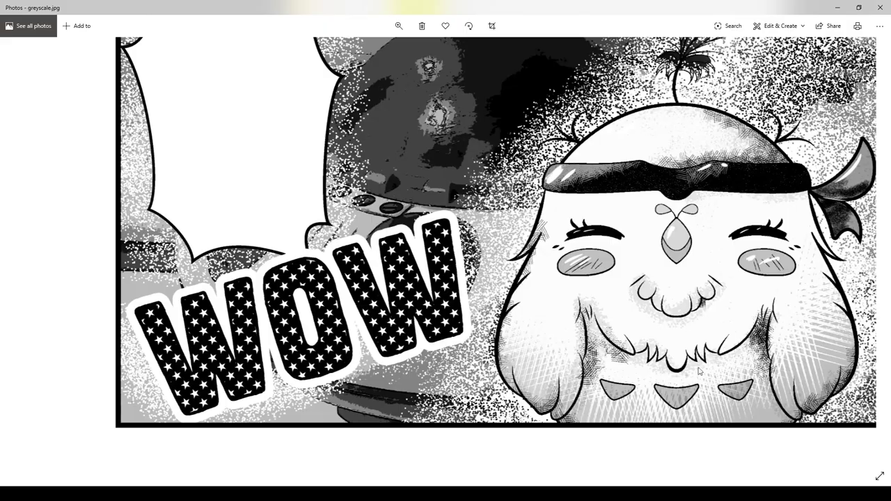
Examine the gray tones and star pattern of the exported greyscale.jpg in Photos at different magnifications.
scroll(600, 293, up, 1)
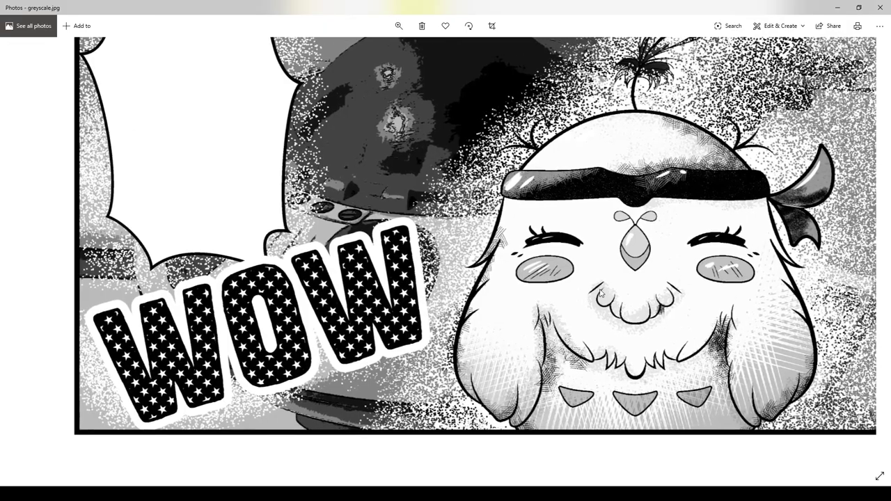
drag(601, 293, 564, 411)
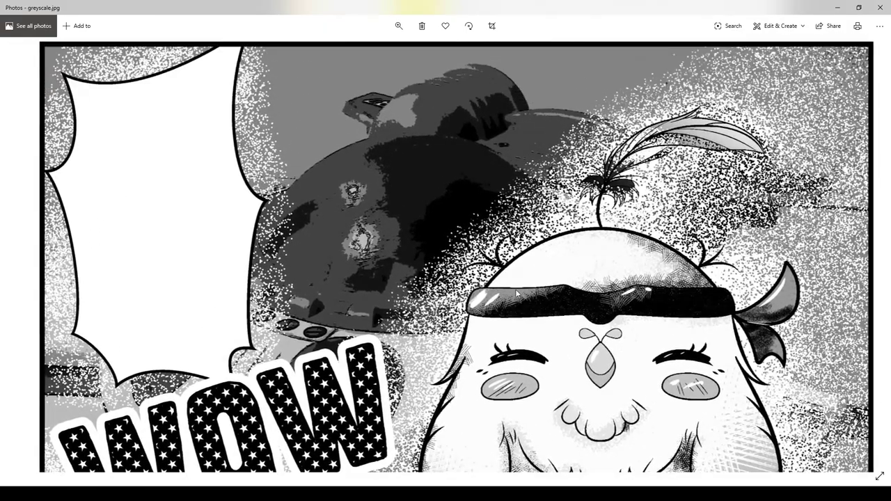
drag(513, 289, 503, 286)
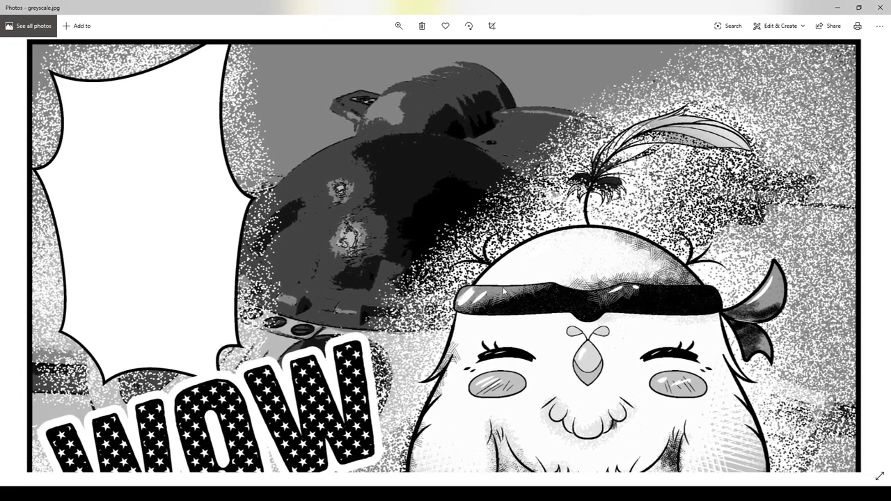
click(399, 26)
drag(369, 54, 362, 55)
drag(399, 239, 395, 209)
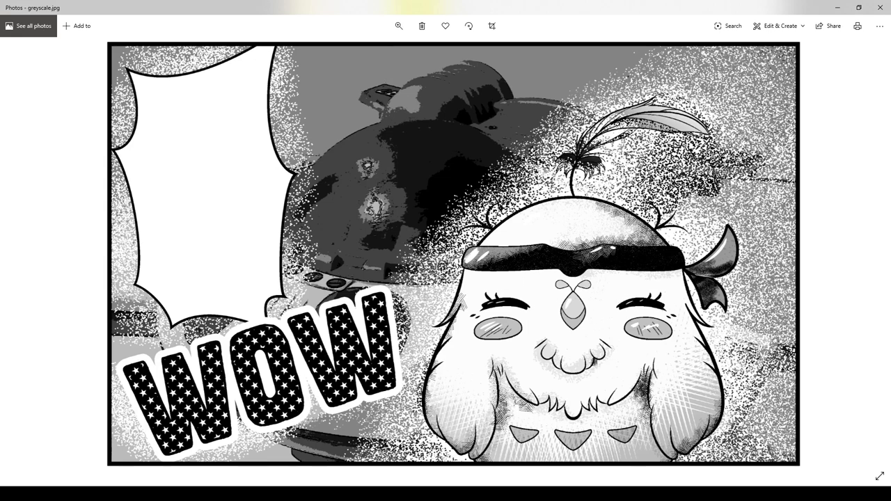
click(398, 25)
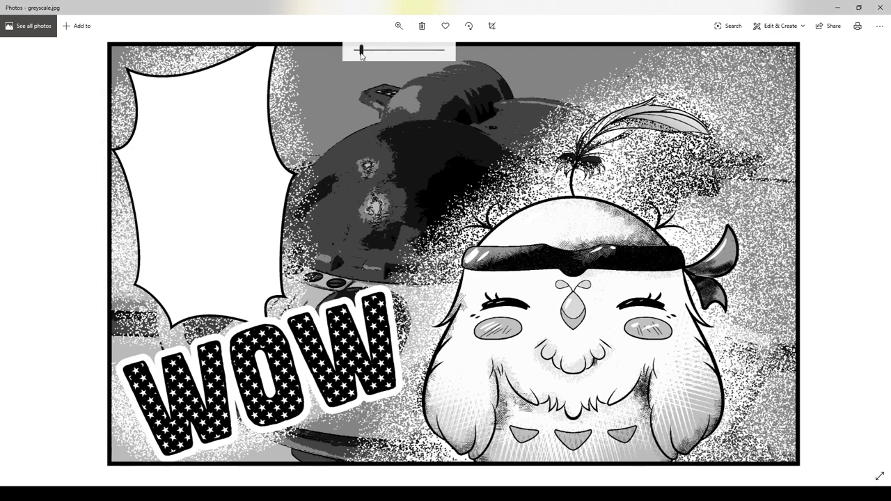